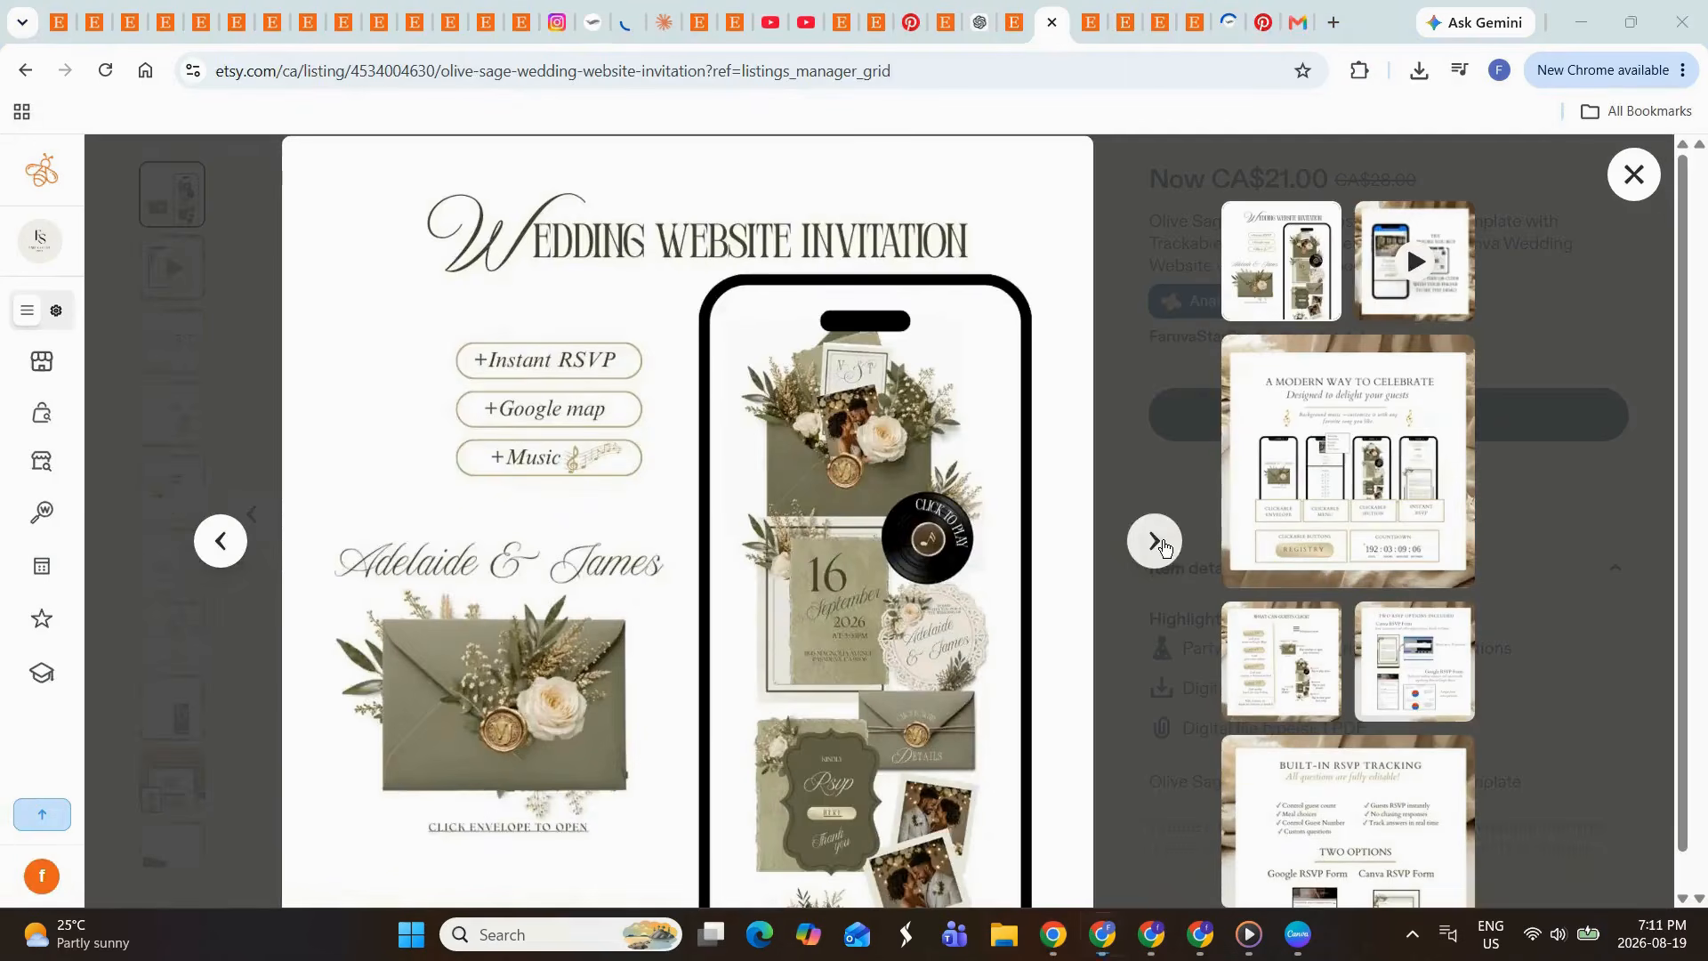
# - Look through all the product photos of the olive sage wedding website invitation listing, from the main image to the customization offer
pyautogui.click(1154, 542)
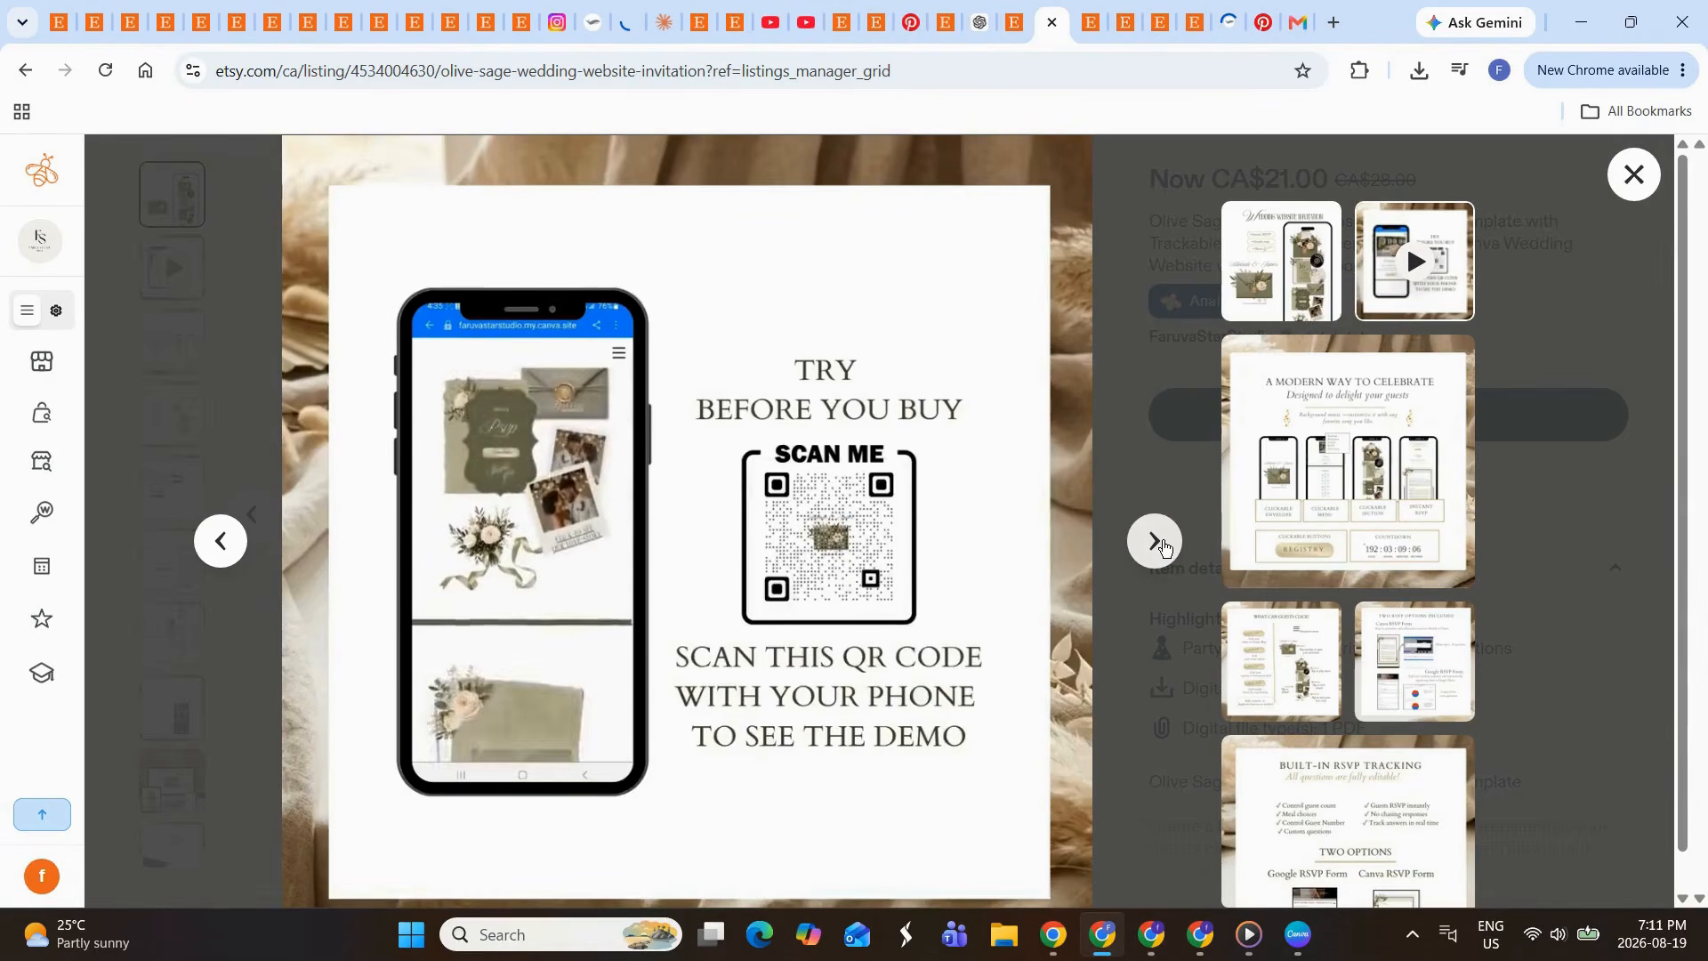
pyautogui.click(1154, 542)
pyautogui.click(1154, 541)
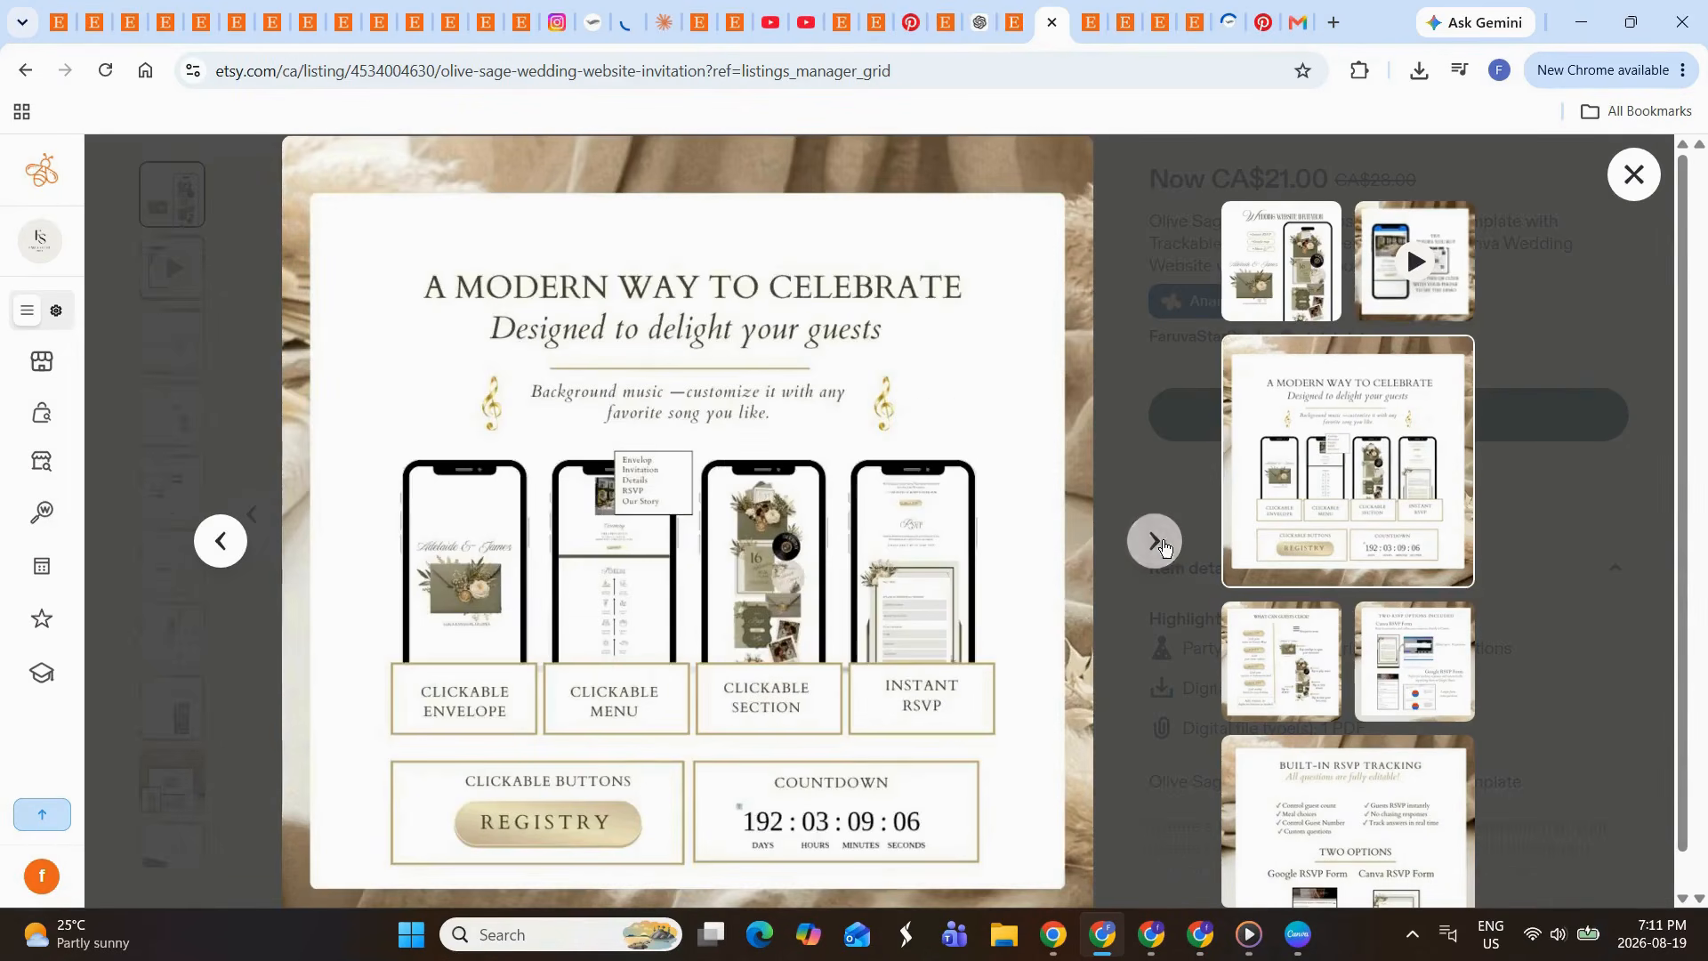
pyautogui.click(1155, 542)
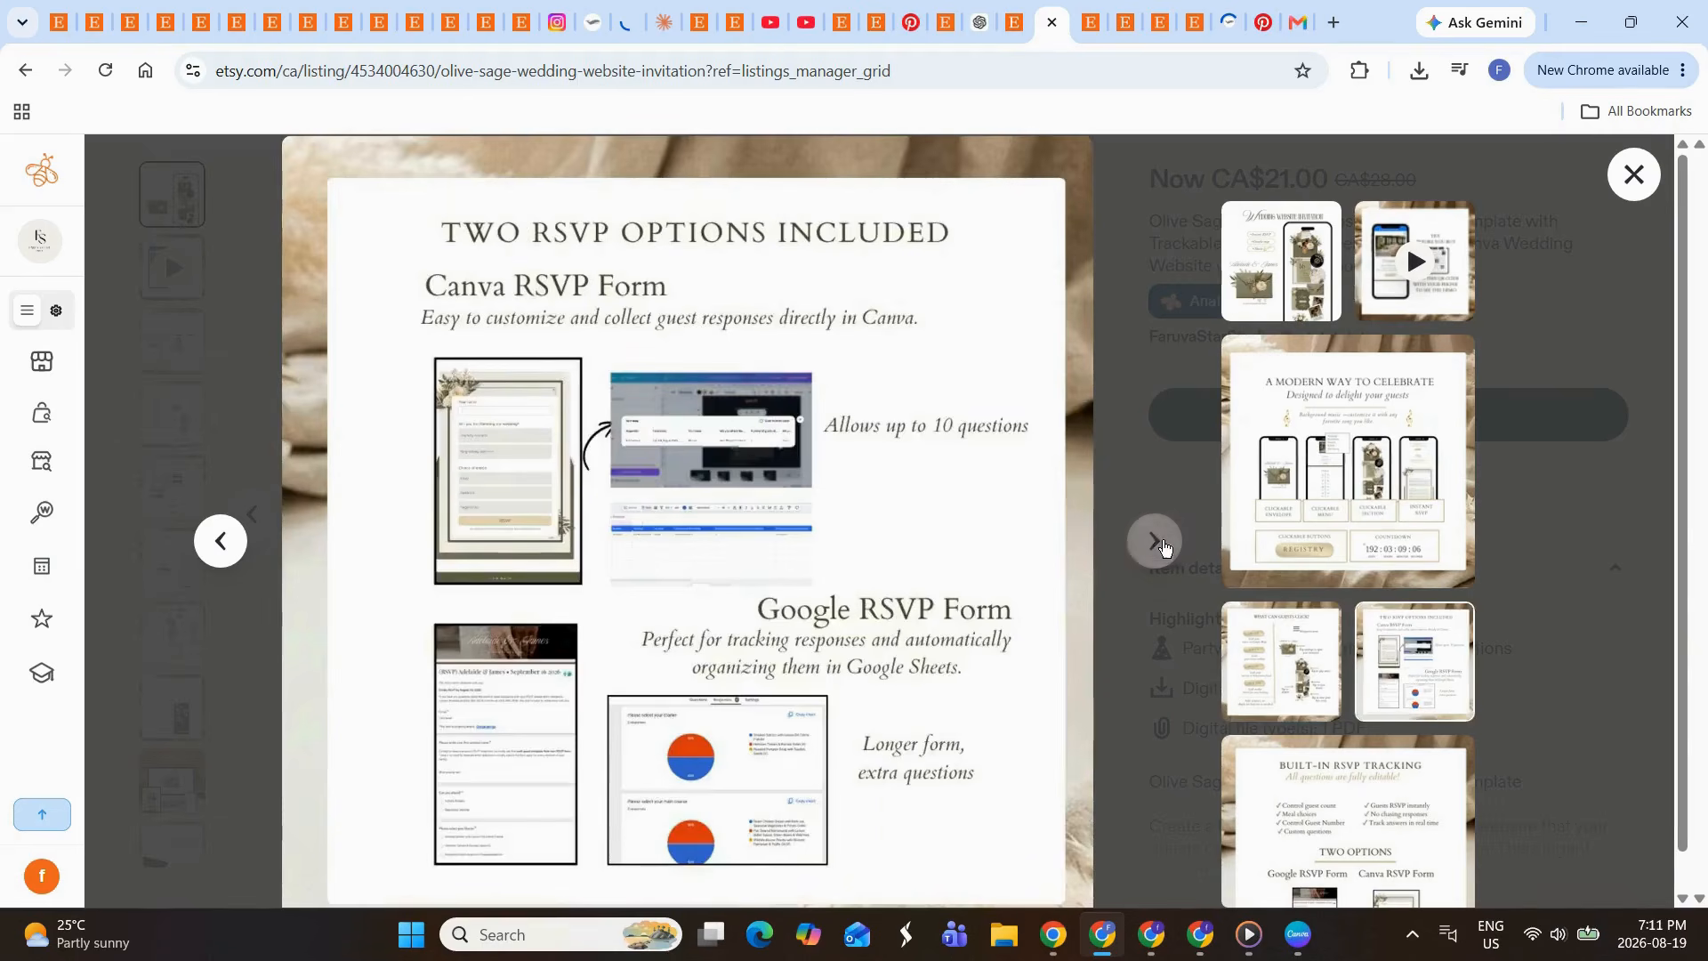
pyautogui.click(1155, 542)
pyautogui.click(1155, 542)
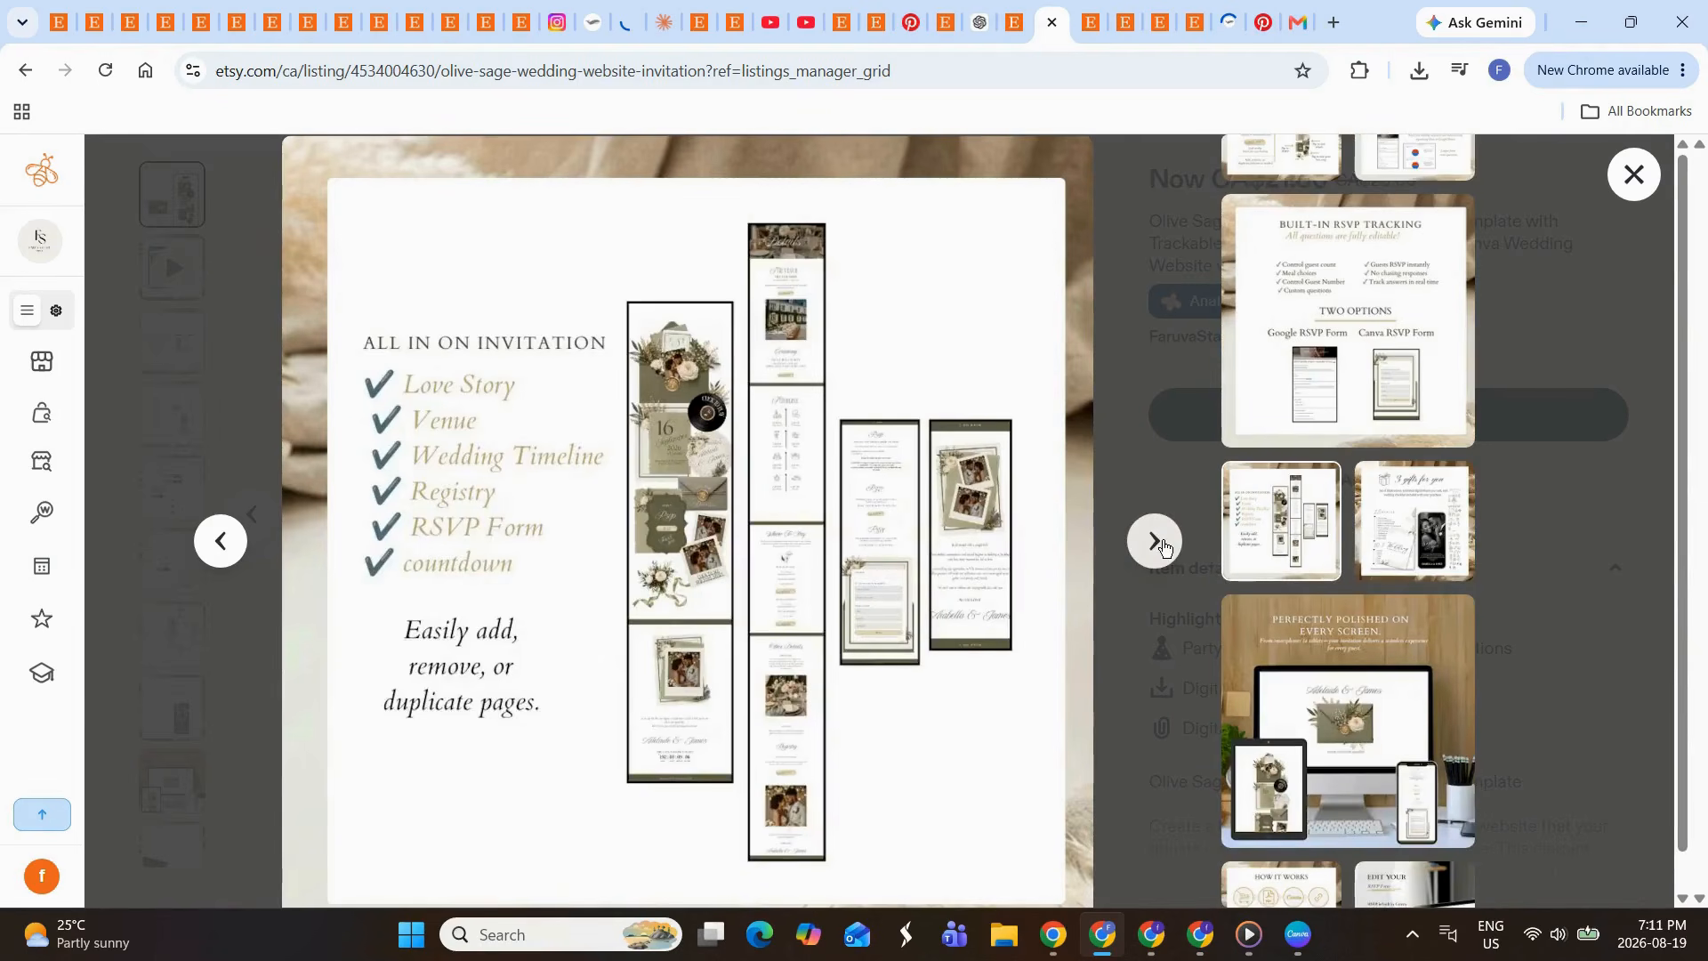
pyautogui.click(1155, 541)
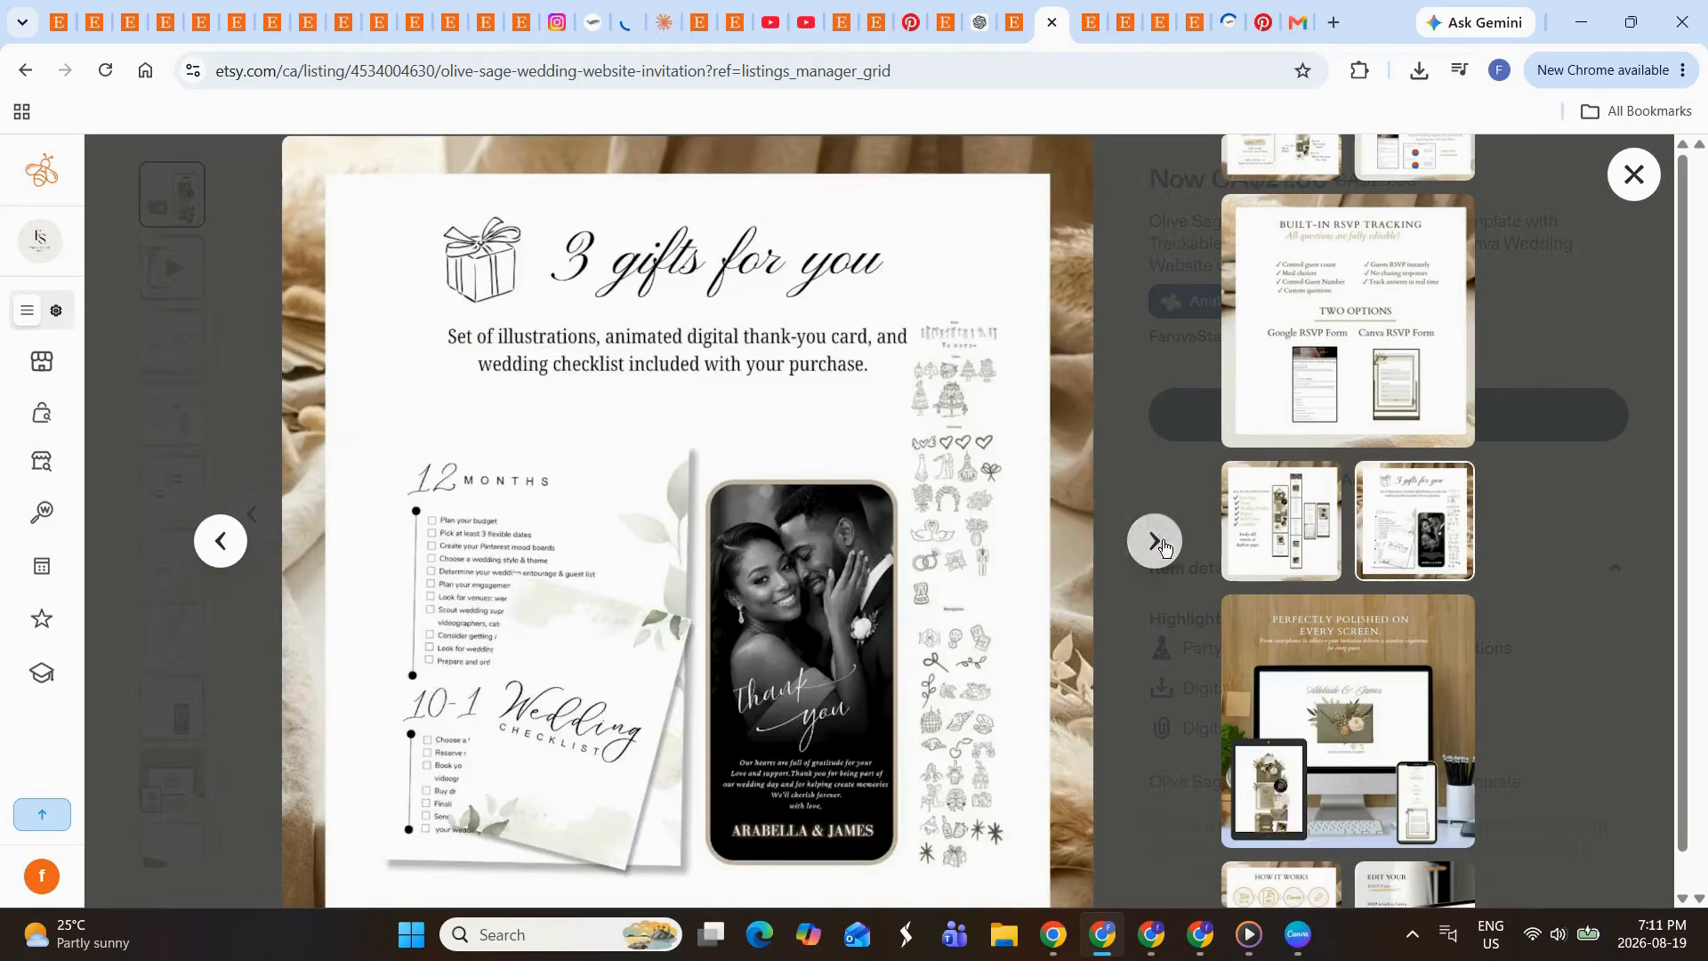
pyautogui.click(1154, 542)
pyautogui.click(1155, 541)
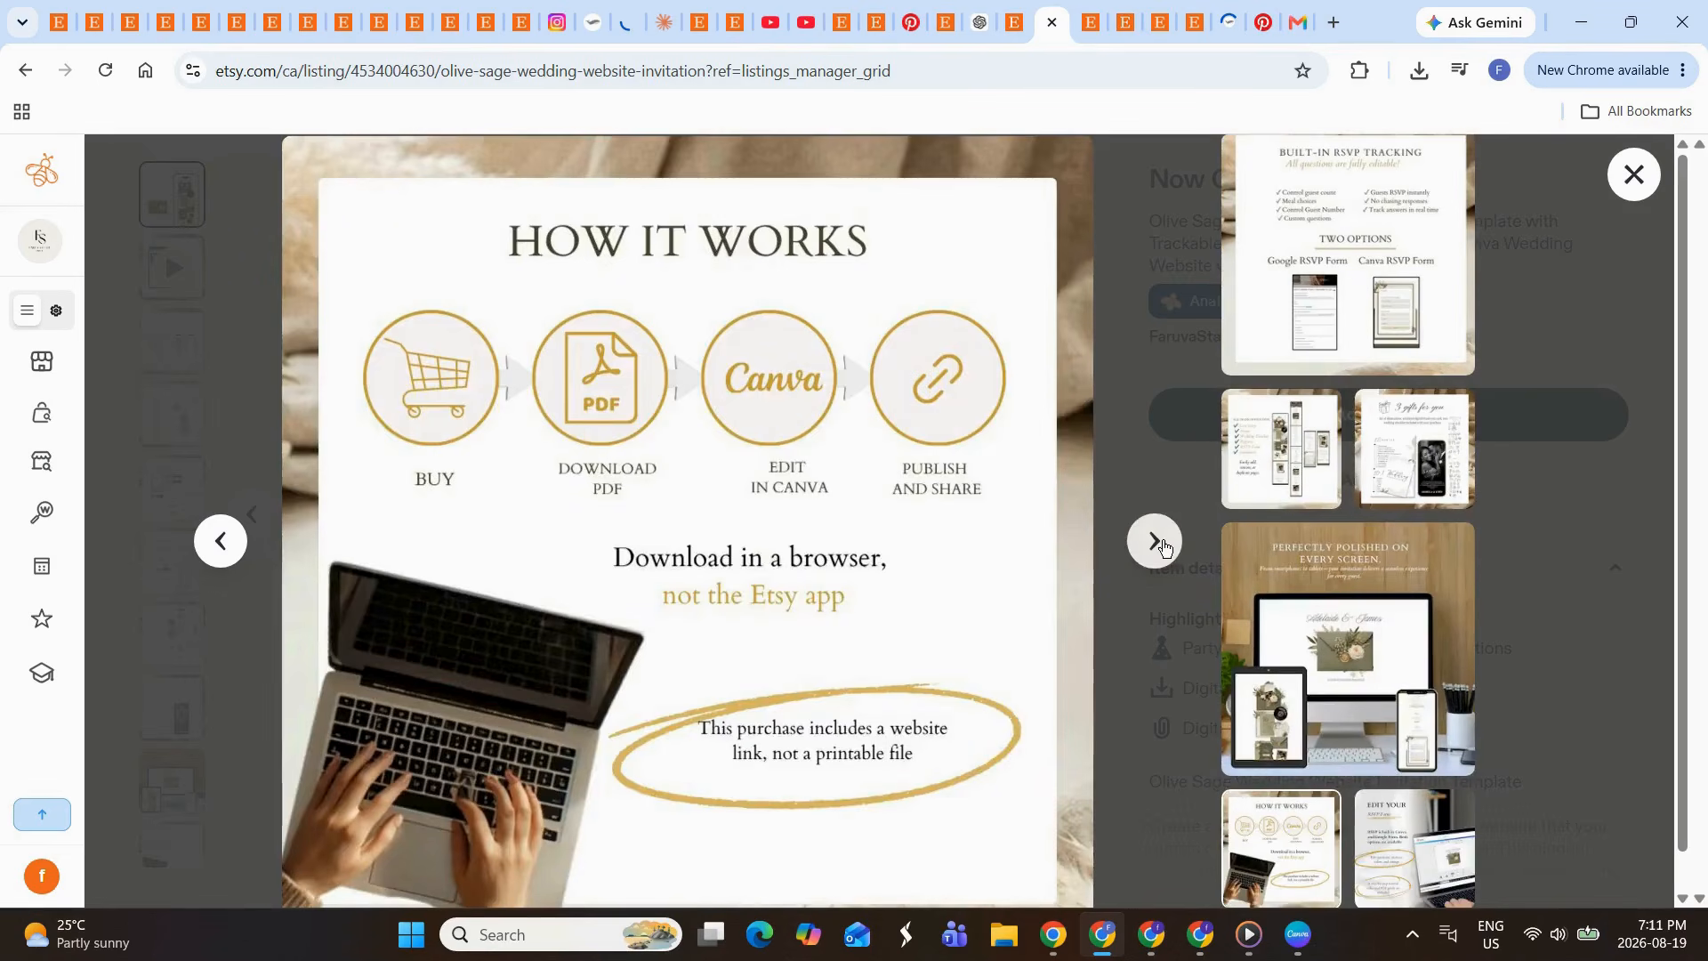
pyautogui.click(1154, 541)
pyautogui.click(1155, 542)
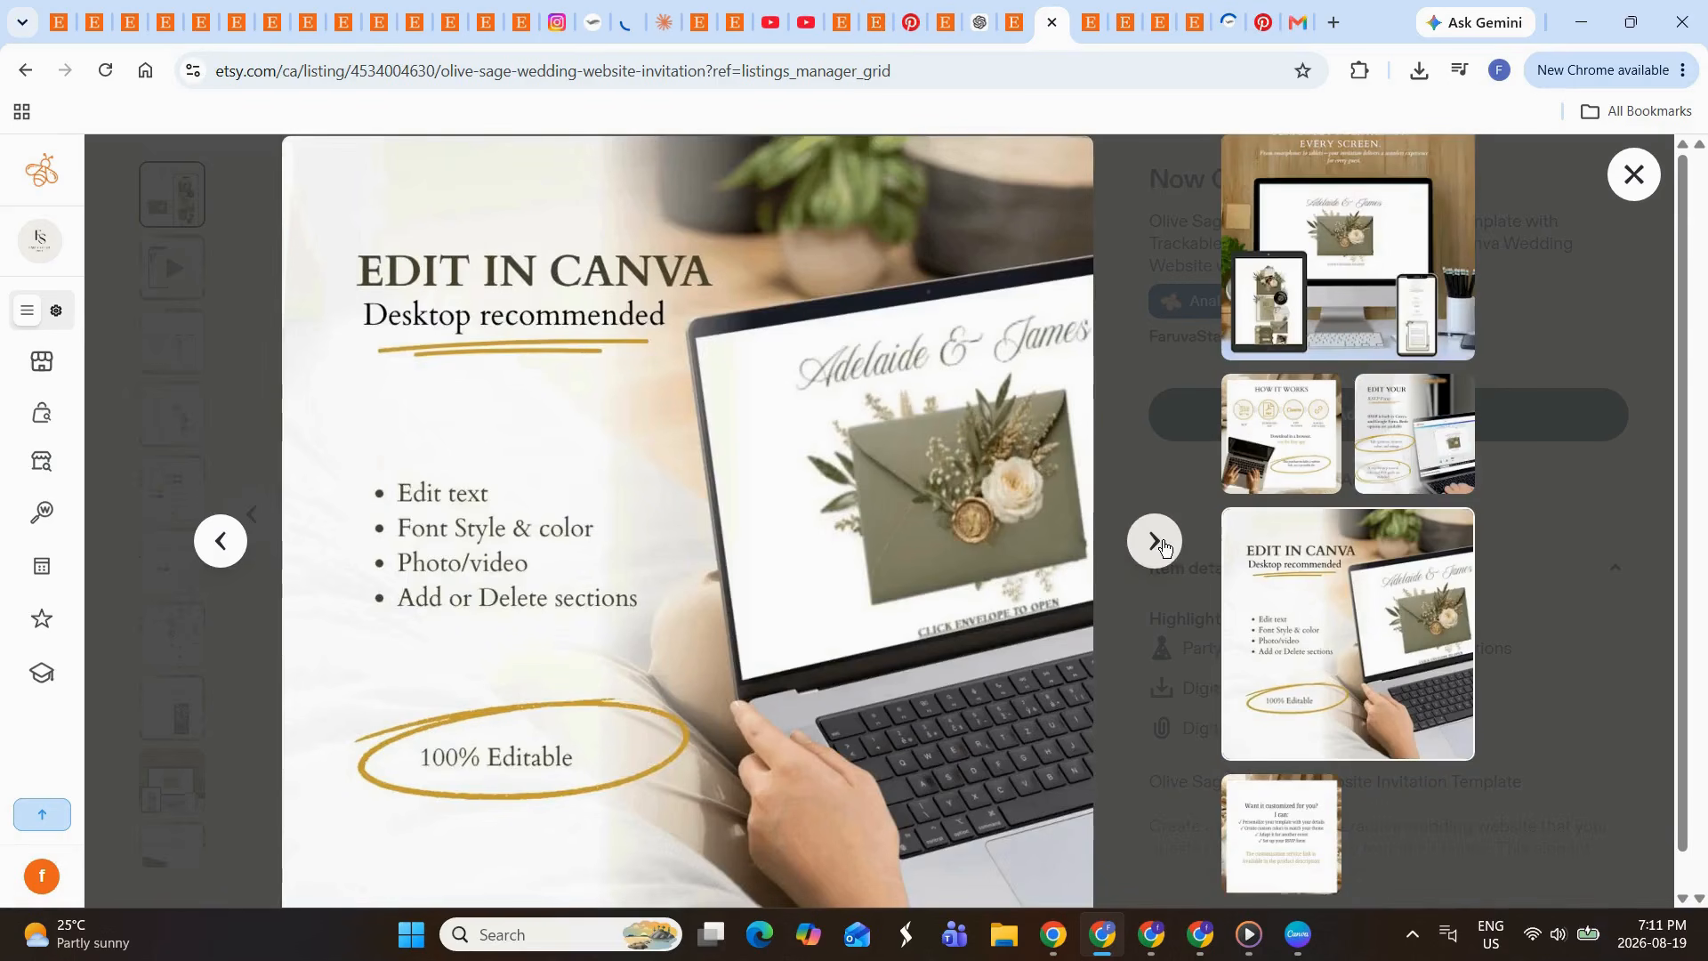
pyautogui.click(1163, 544)
pyautogui.click(1163, 545)
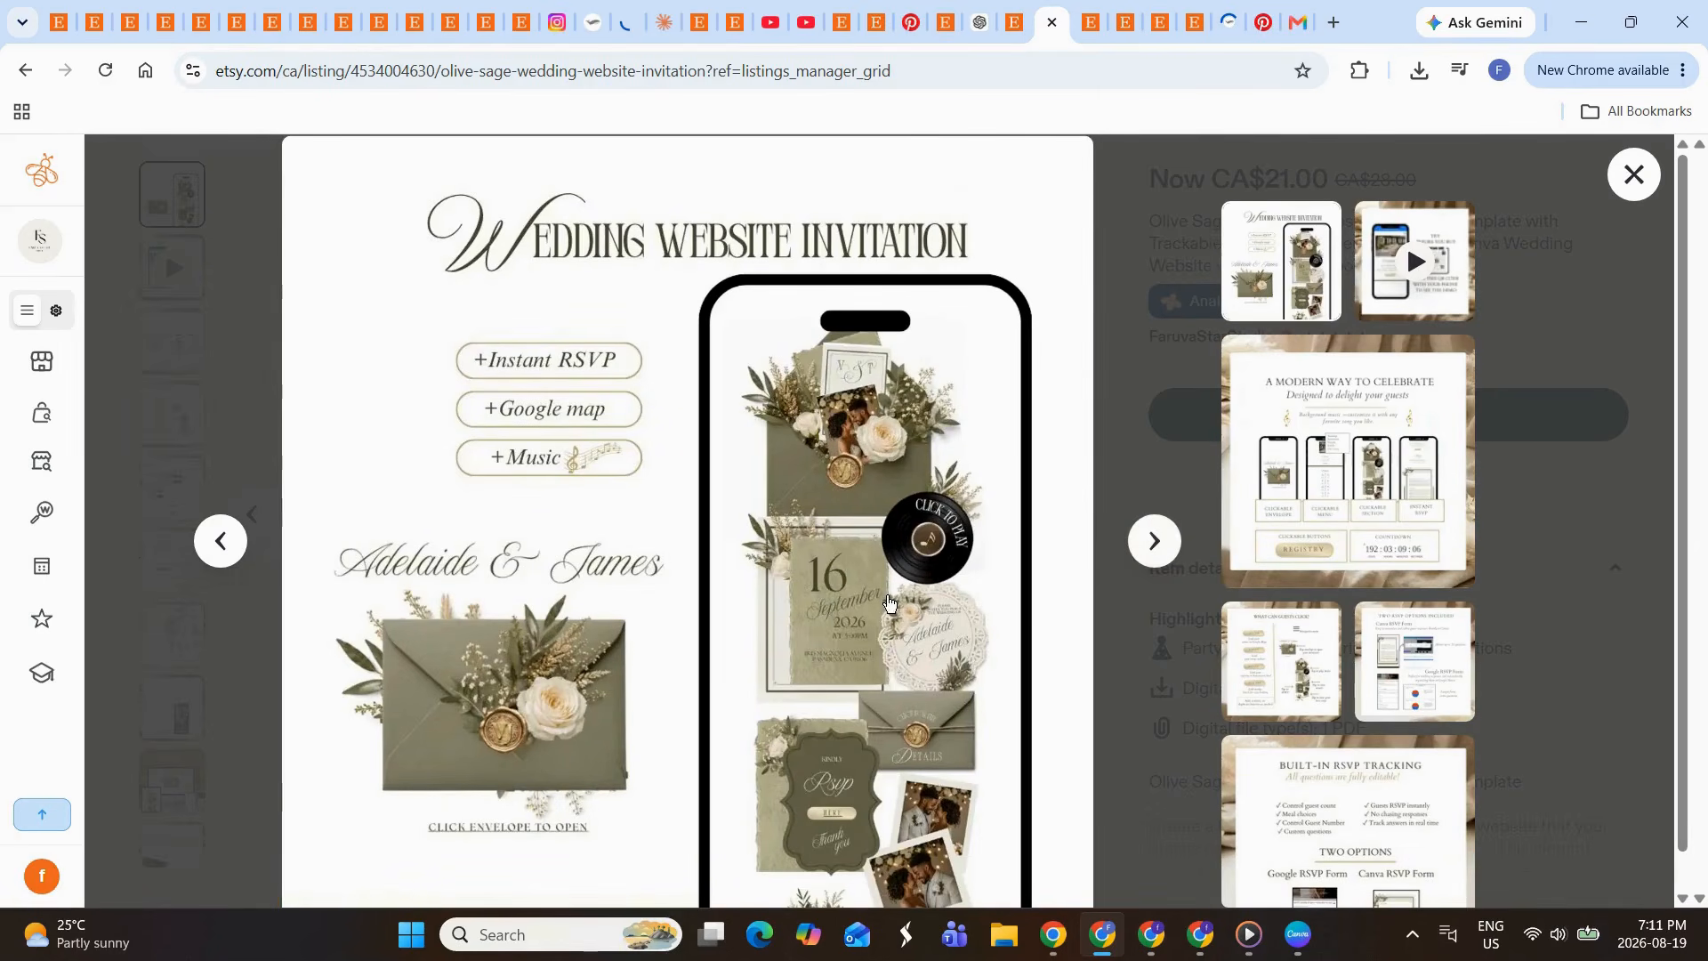
# - Switch to the Etsy search results for "wedding website invitation" and compare the competing listings' main photos
pyautogui.hotkey('ctrl', '1')
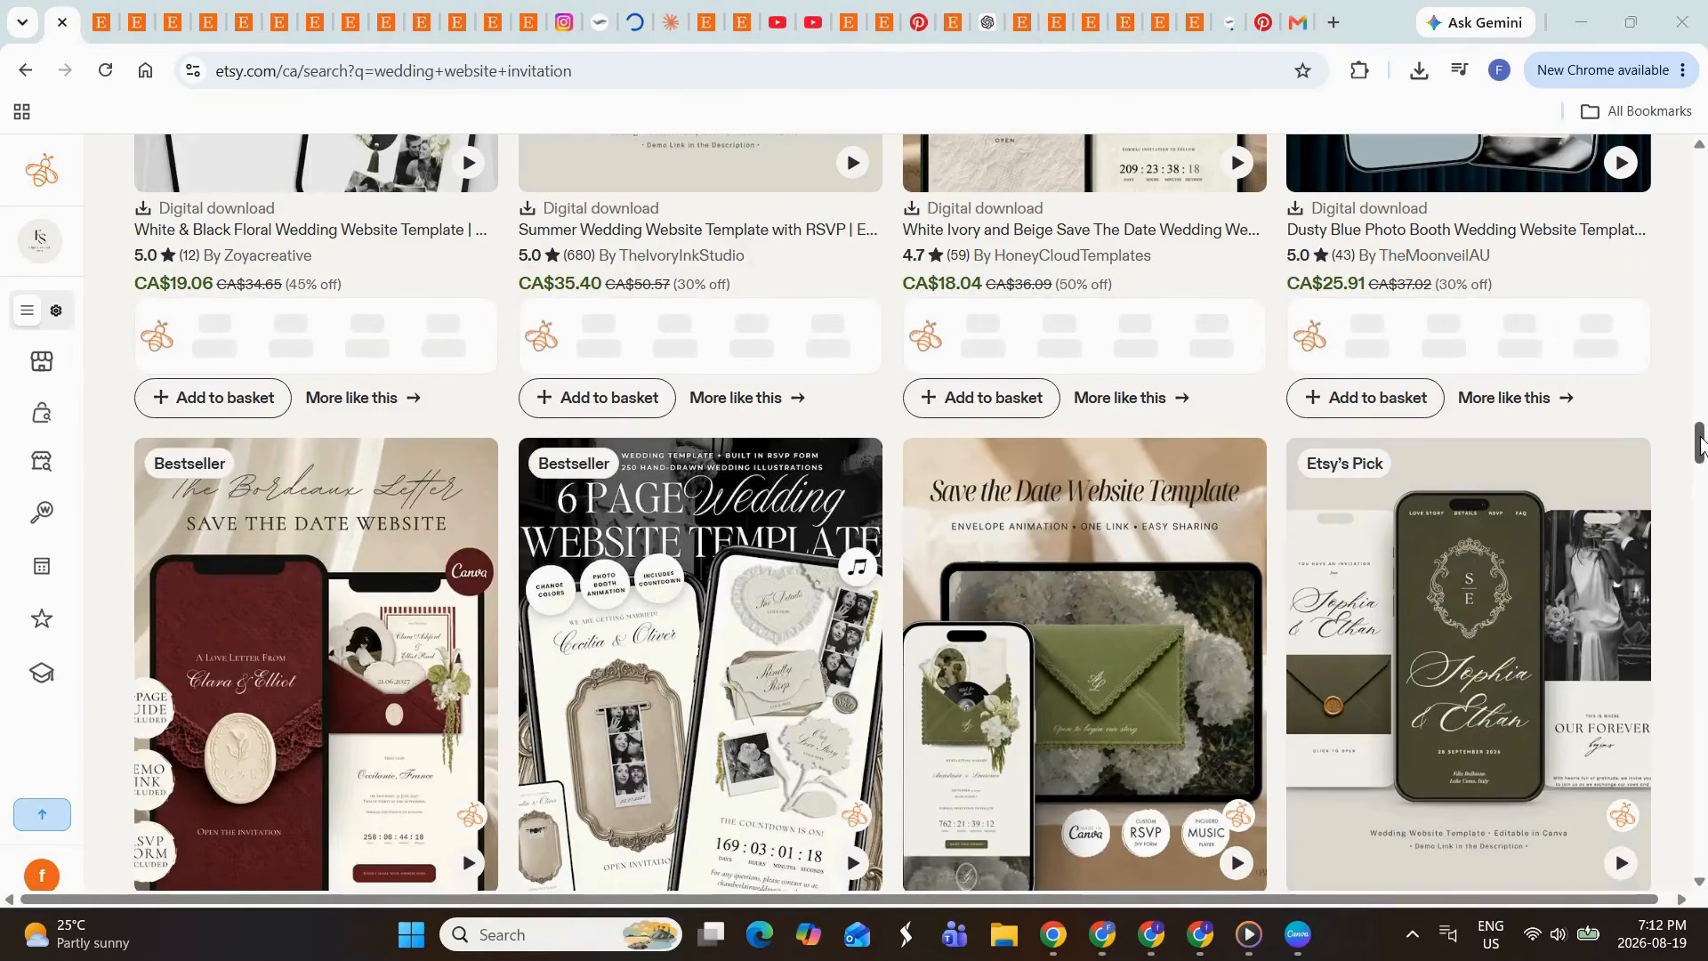
pyautogui.moveTo(1699, 442); pyautogui.dragTo(1695, 660)
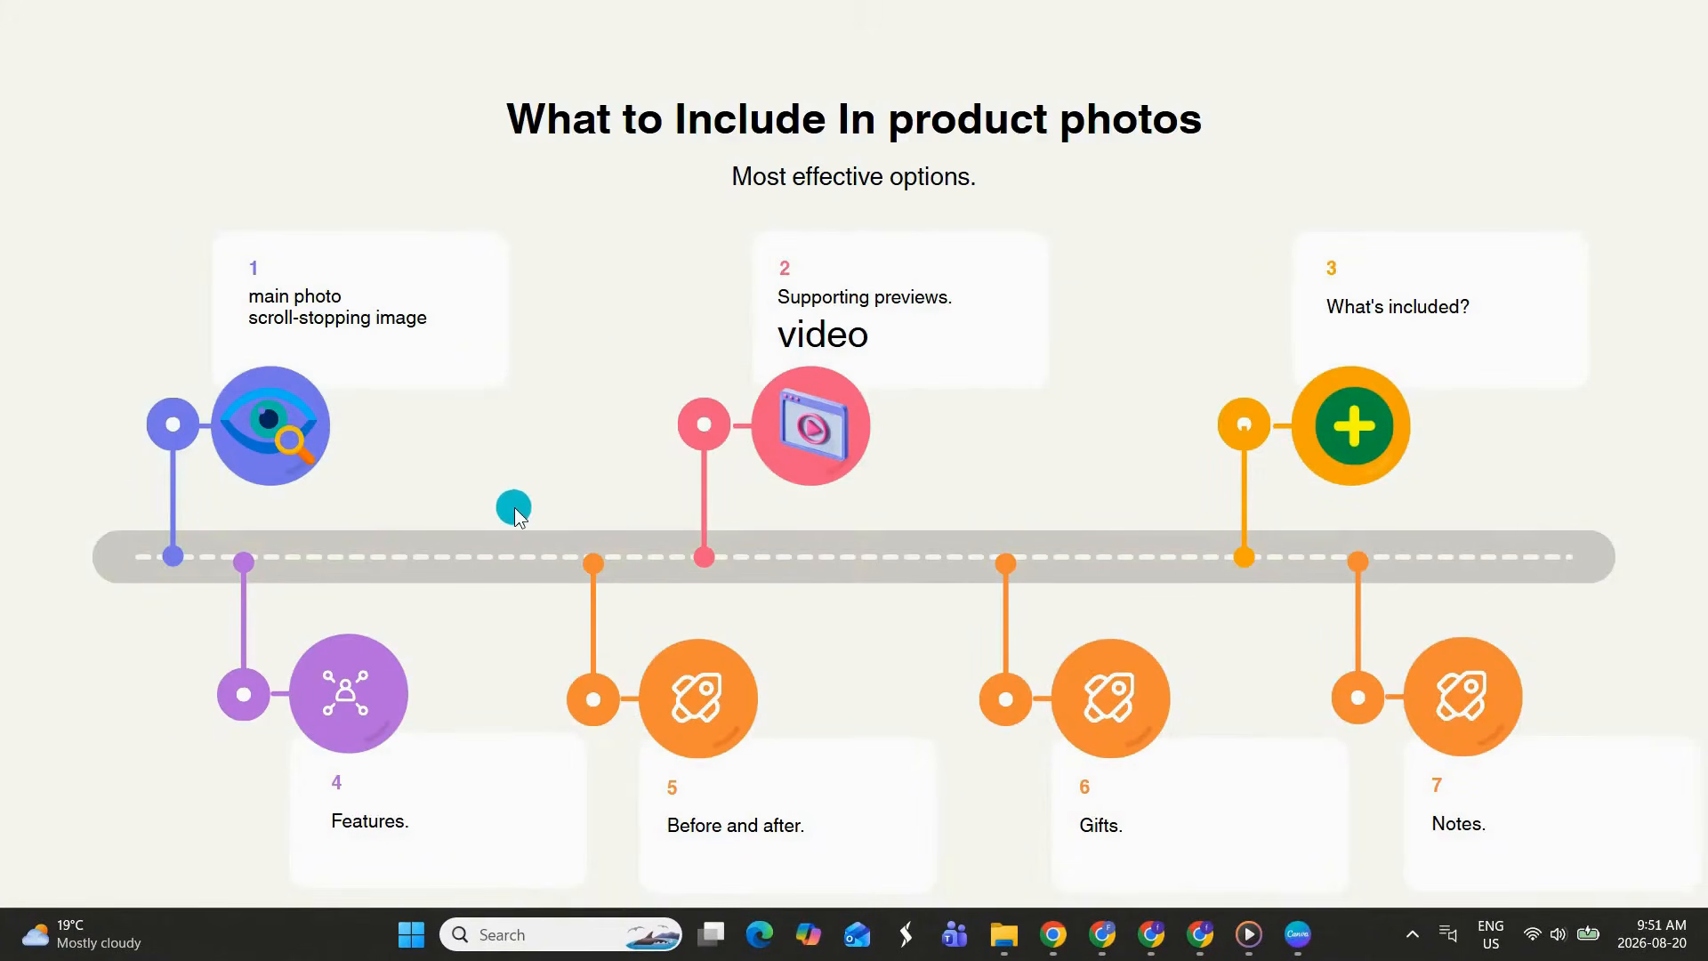
# - Review the slides on what to include in product photos and their purpose, focusing on the main photo item
pyautogui.click(1599, 456)
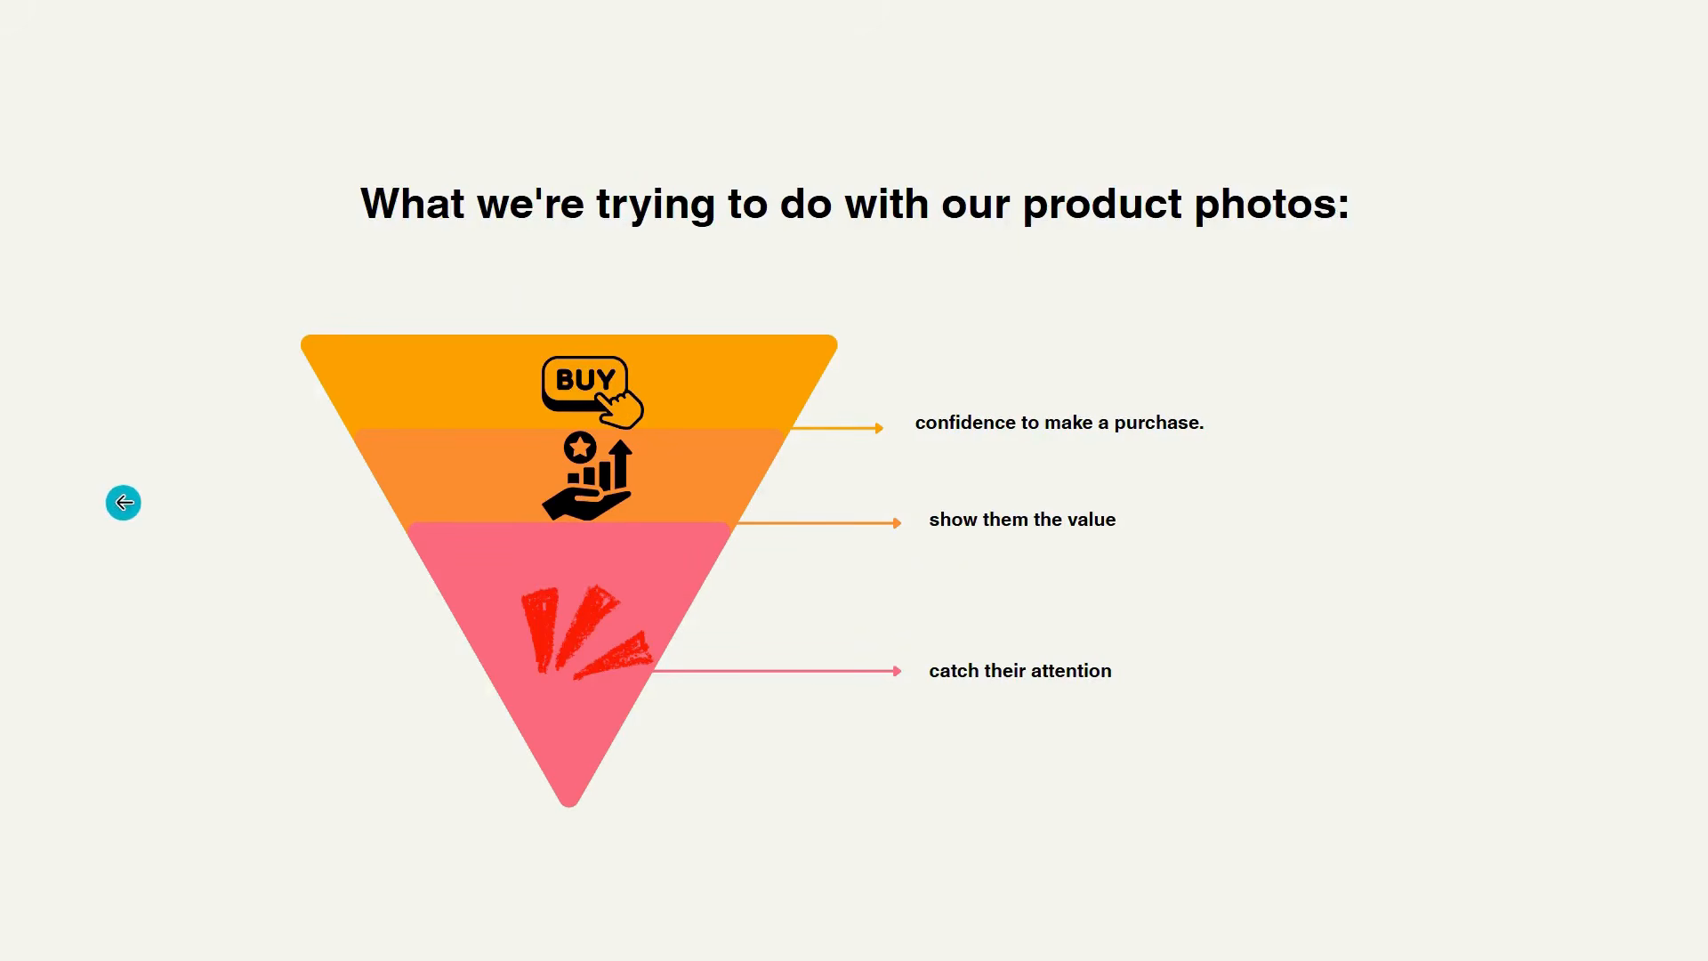
pyautogui.click(123, 503)
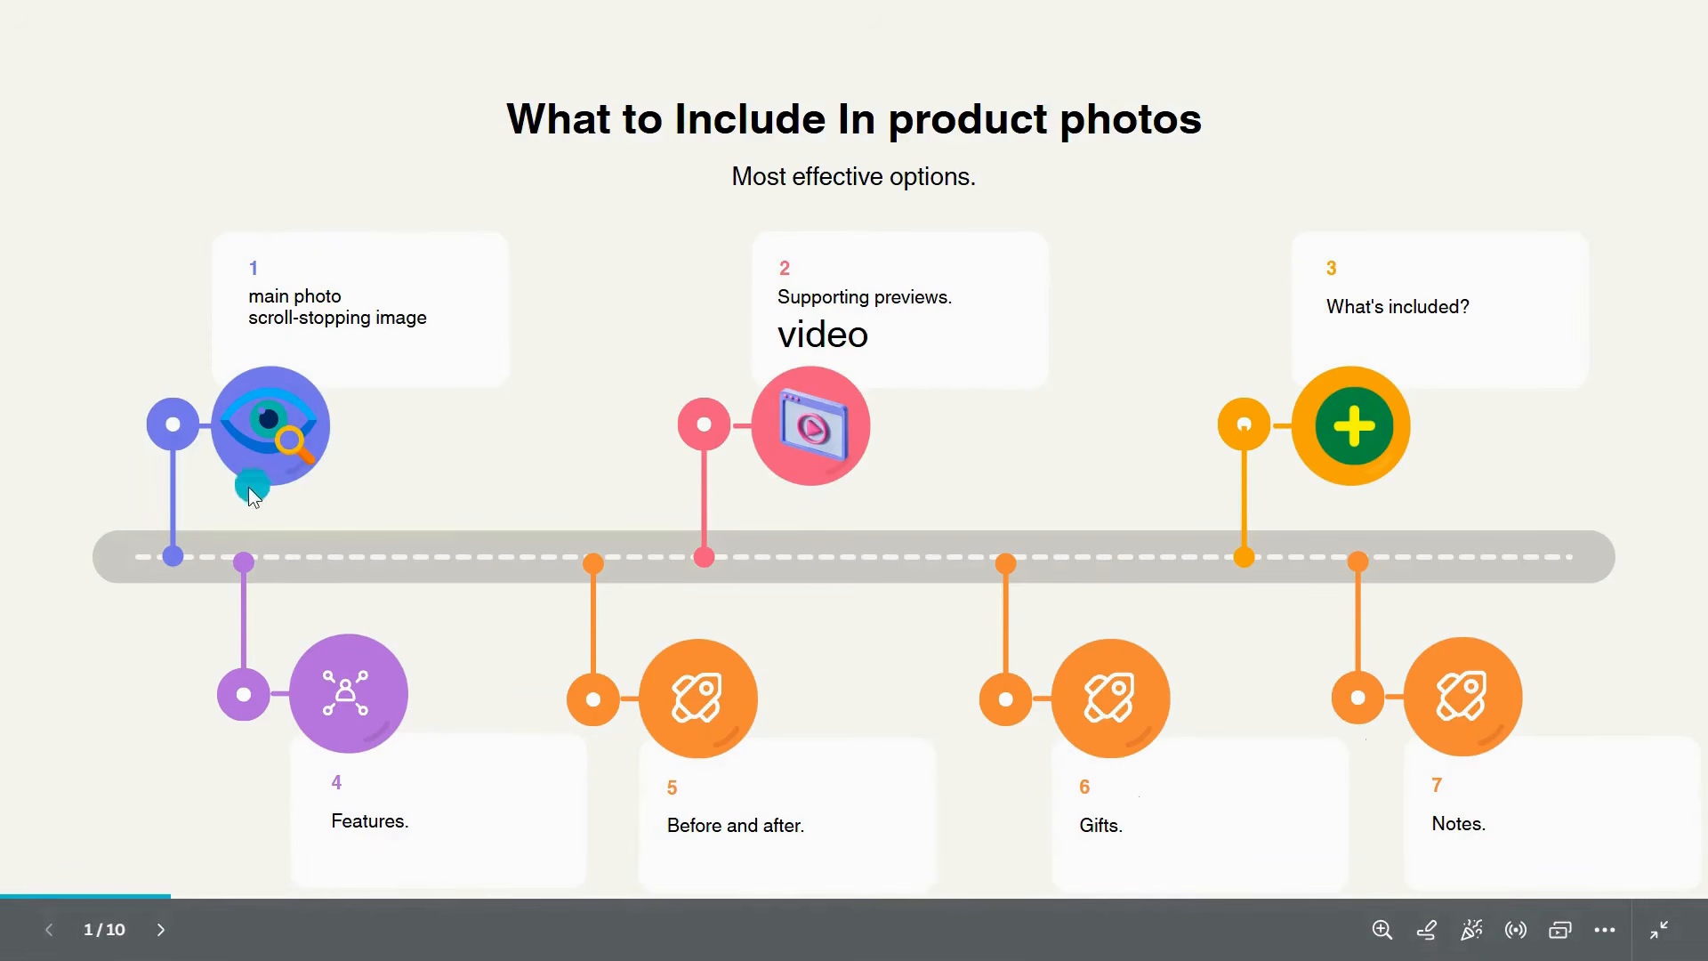
pyautogui.scroll(3, 198, 495)
pyautogui.moveTo(489, 473); pyautogui.dragTo(627, 547)
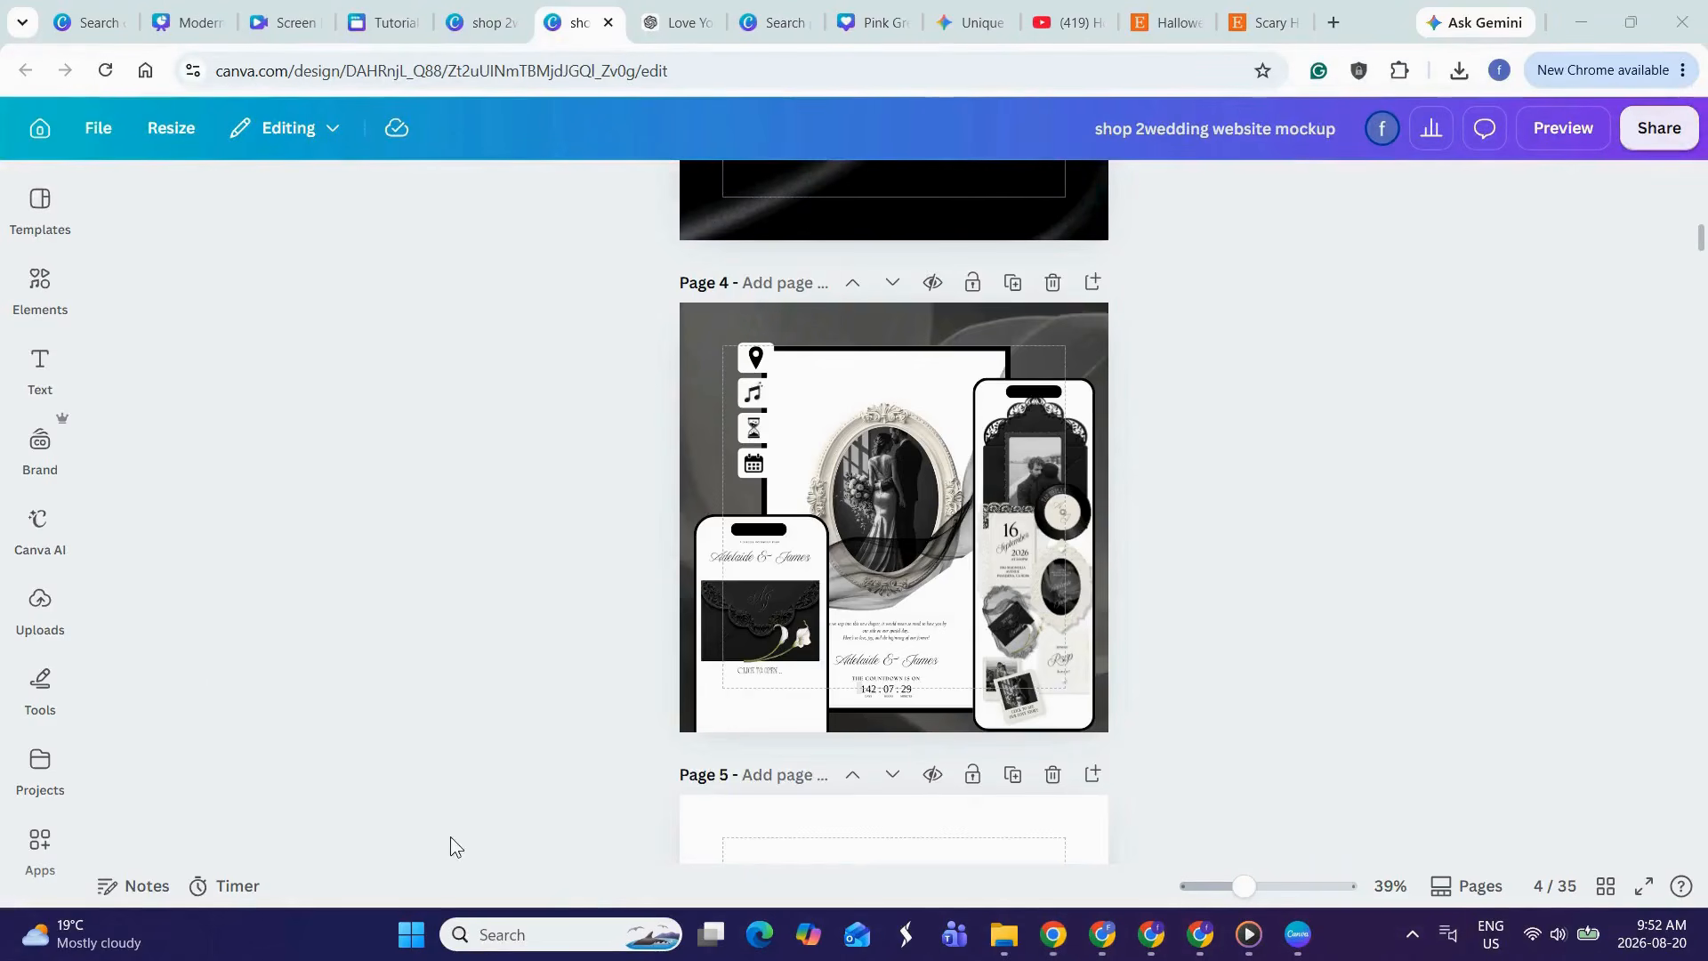
# - Examine the main photo variations from page 4 to page 9 of the "shop 2wedding website mockup" design
pyautogui.moveTo(1244, 886); pyautogui.dragTo(1257, 894)
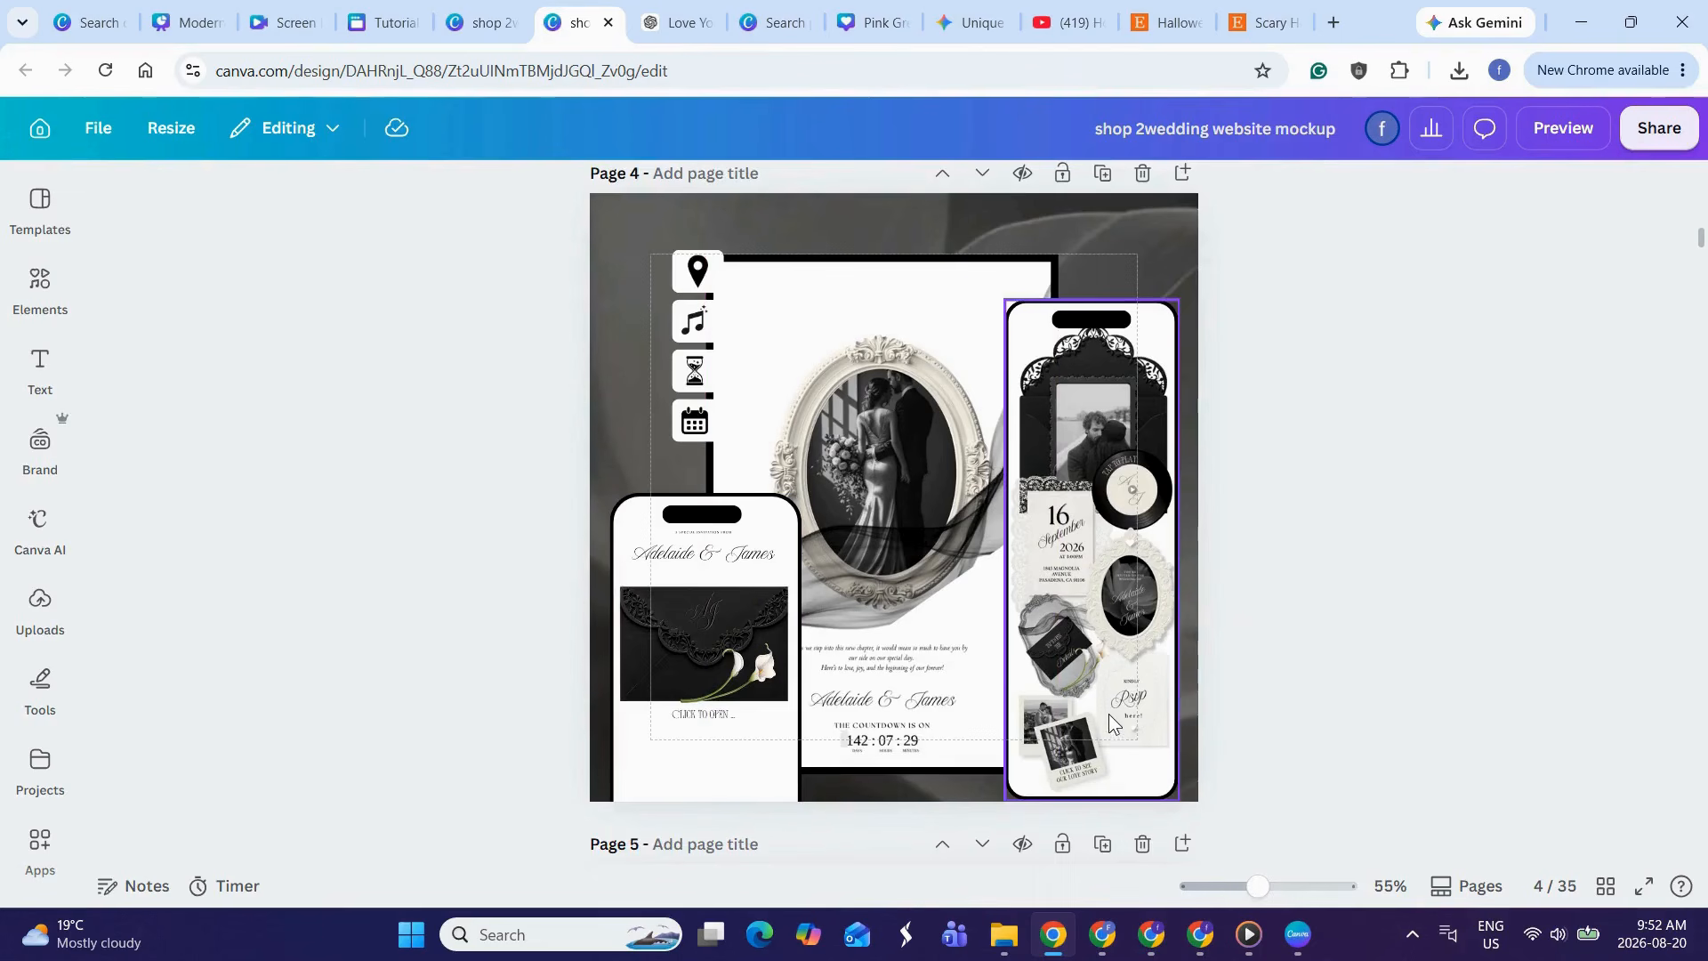
pyautogui.moveTo(1700, 238); pyautogui.dragTo(1701, 304)
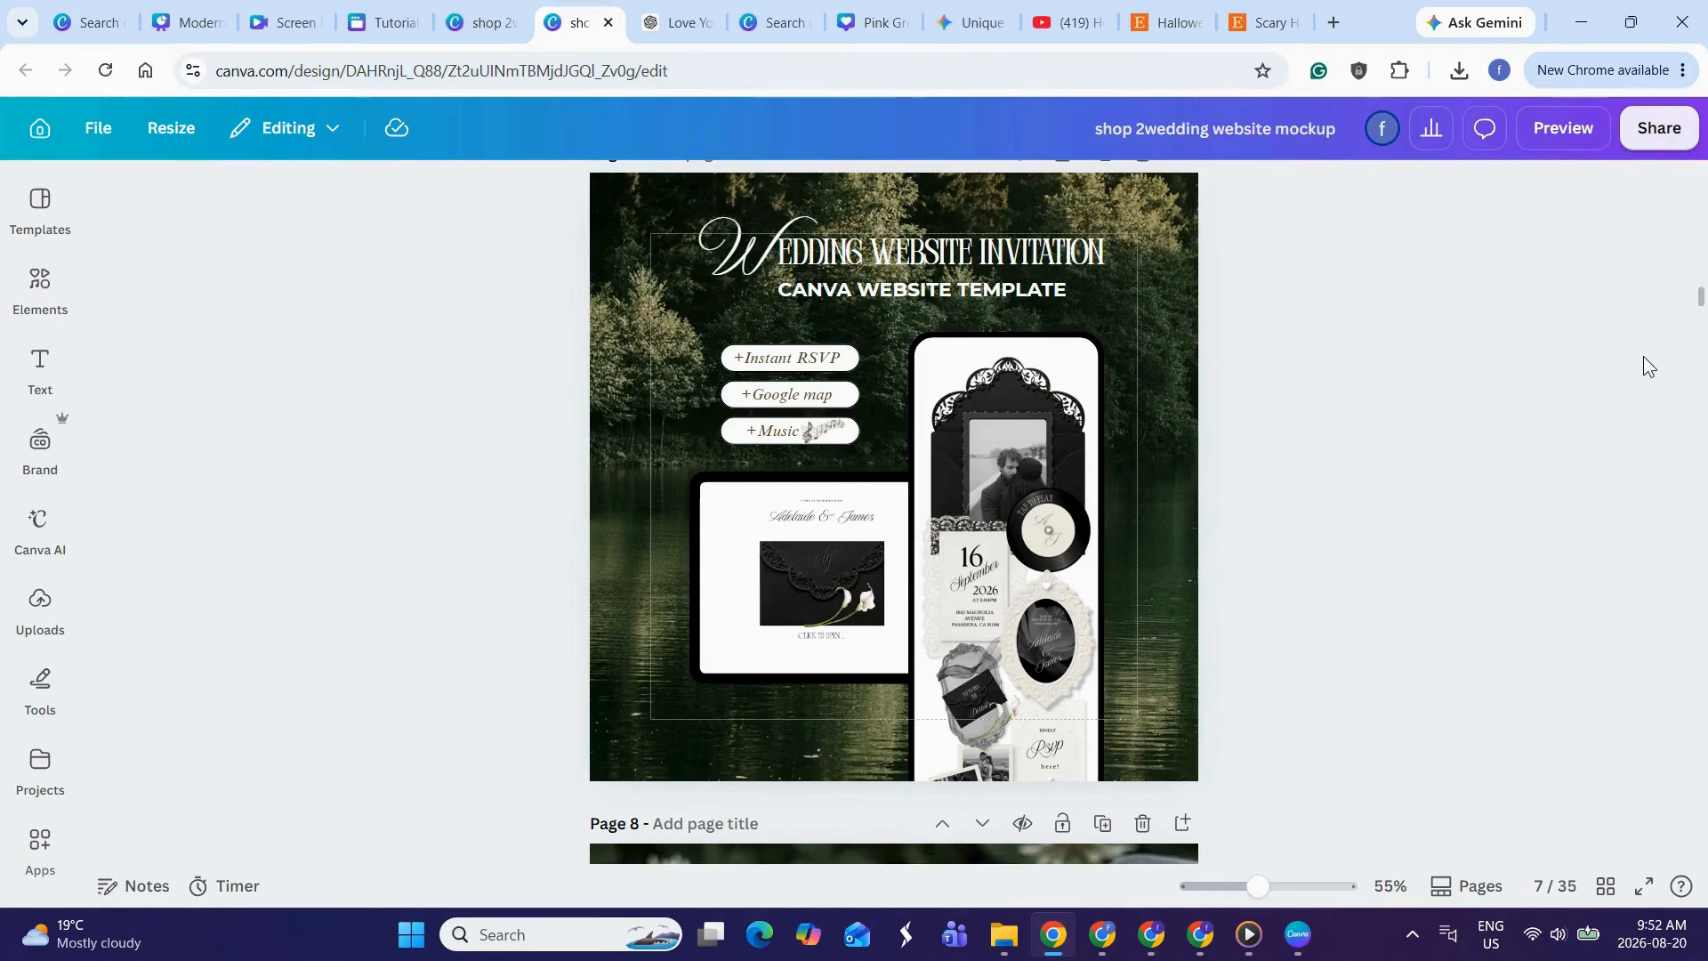
pyautogui.scroll(-10, 1700, 305)
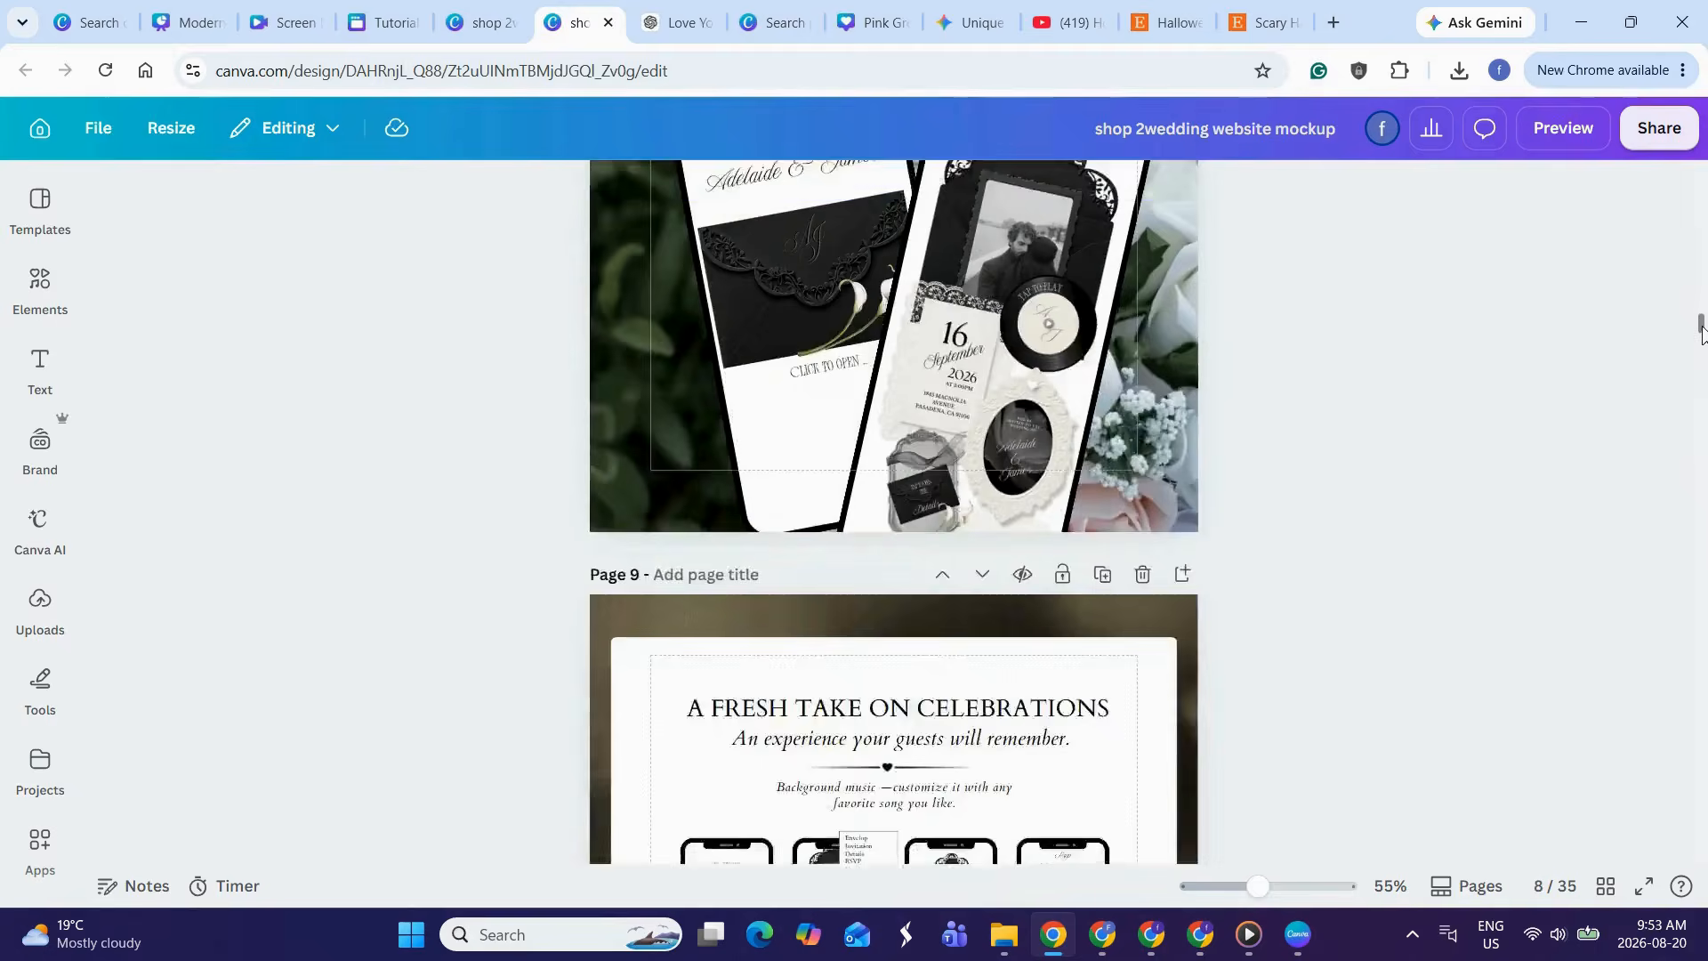
pyautogui.scroll(5, 1701, 304)
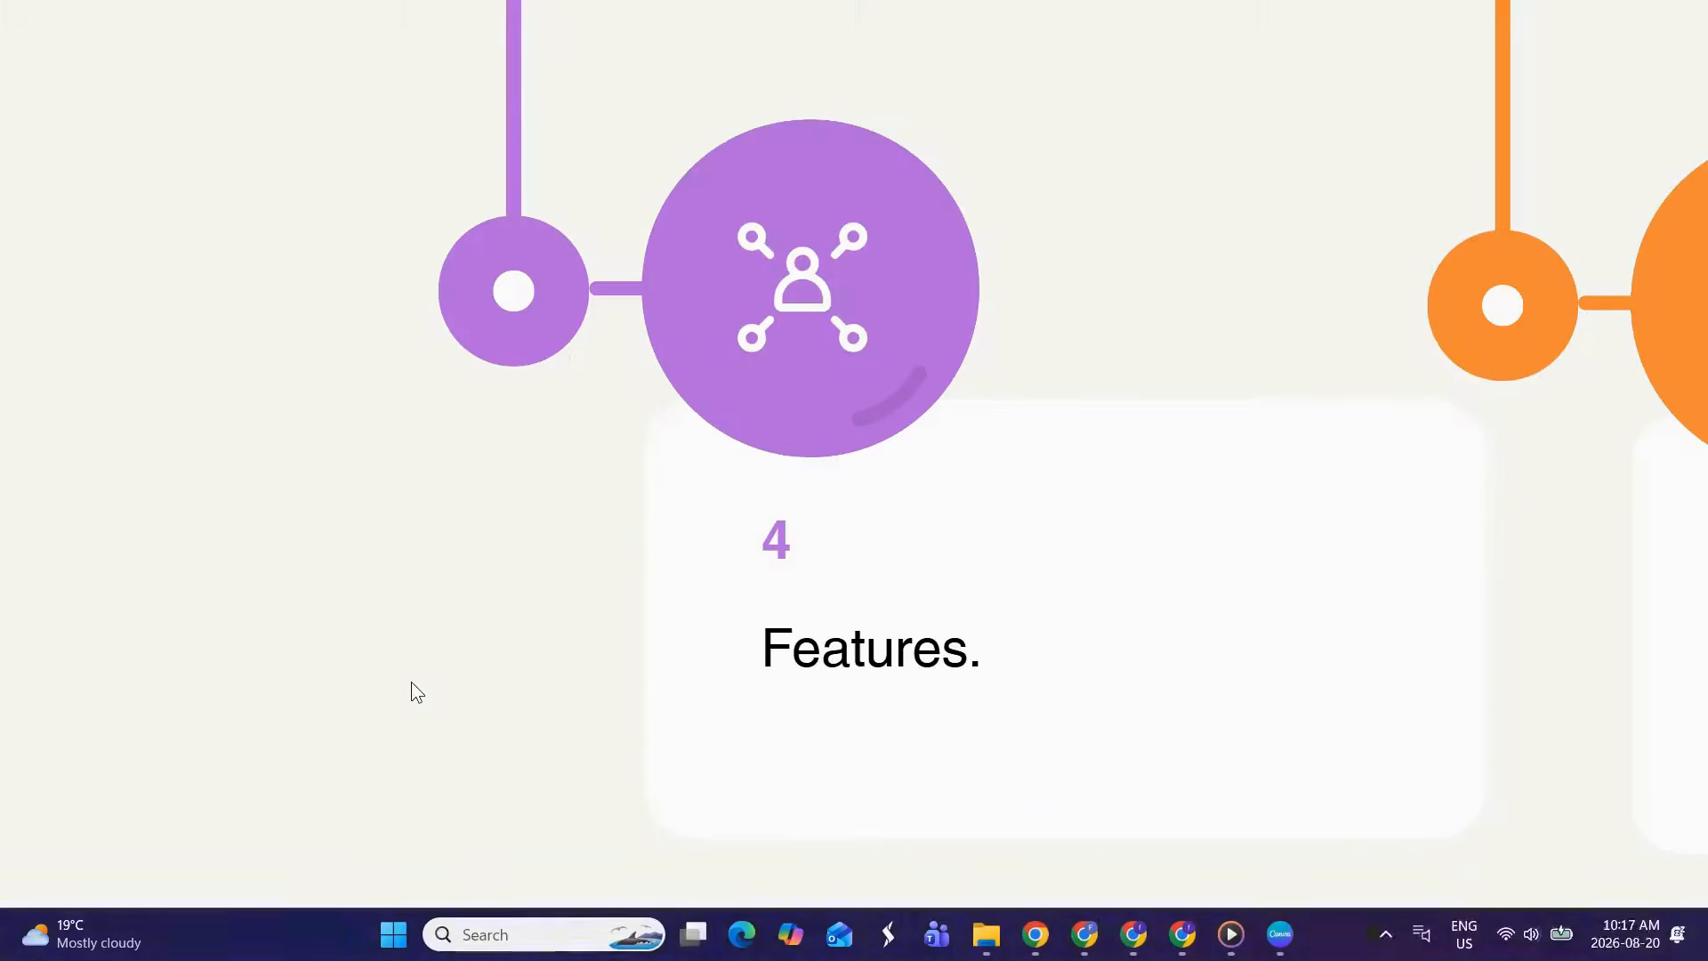
# - Review the Features item of the presentation and the matching feature pages from page 8 of the wedding website mockup design
pyautogui.click(411, 681)
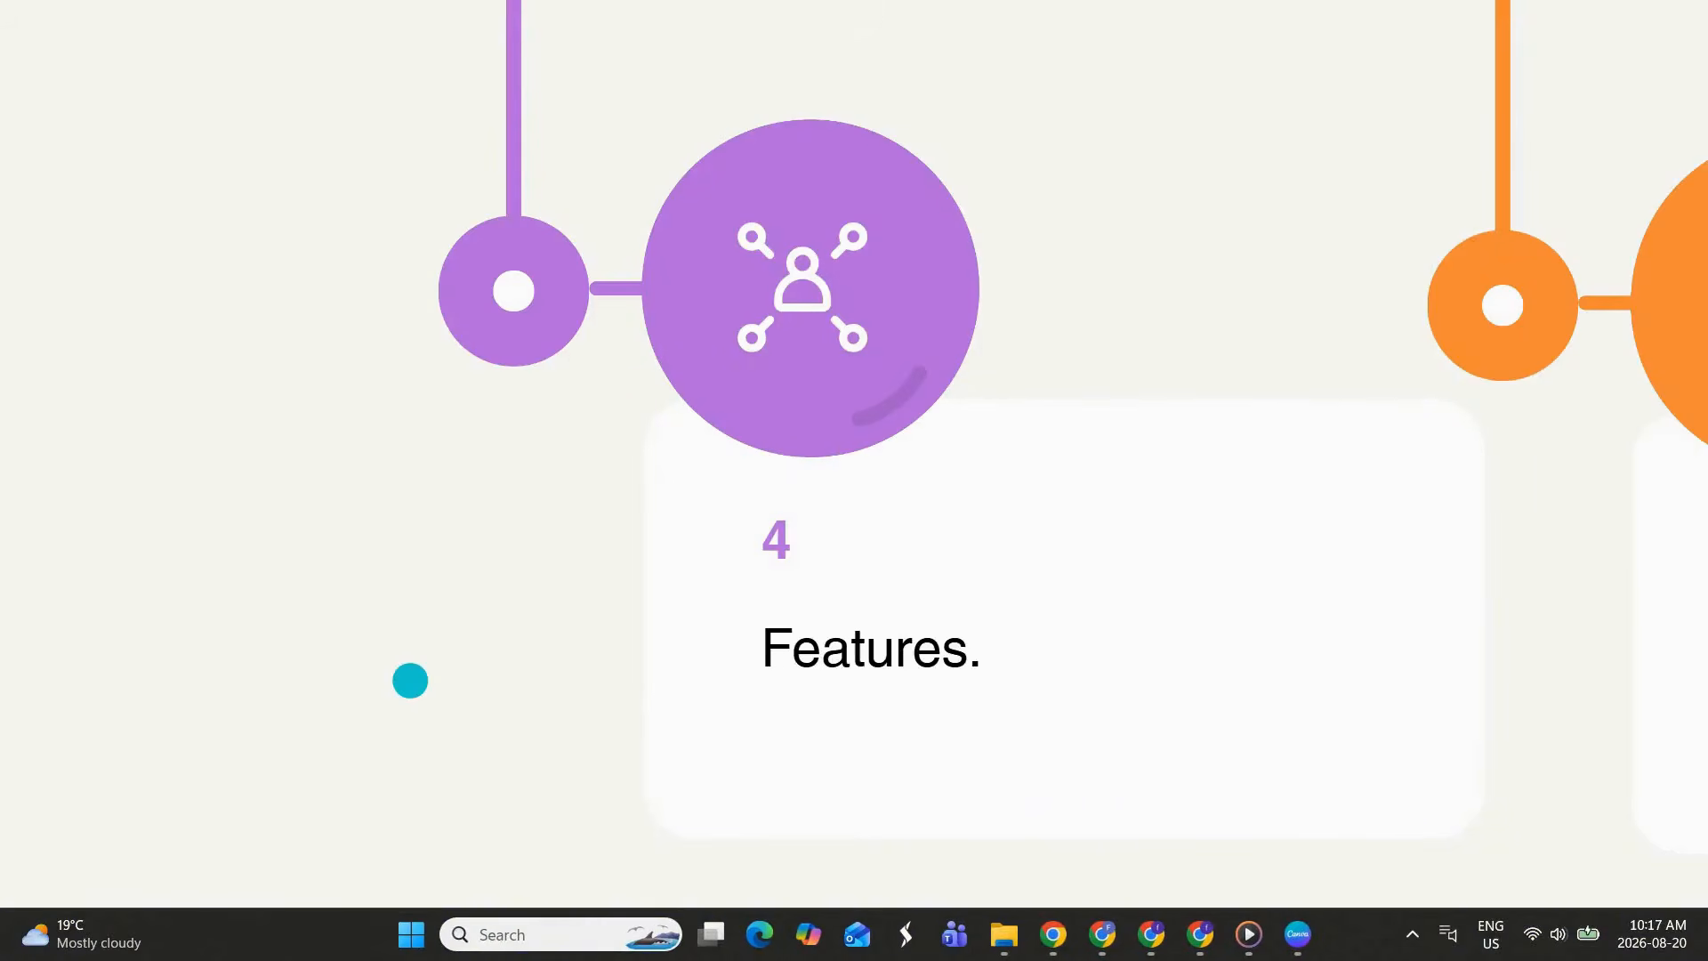
pyautogui.click(404, 658)
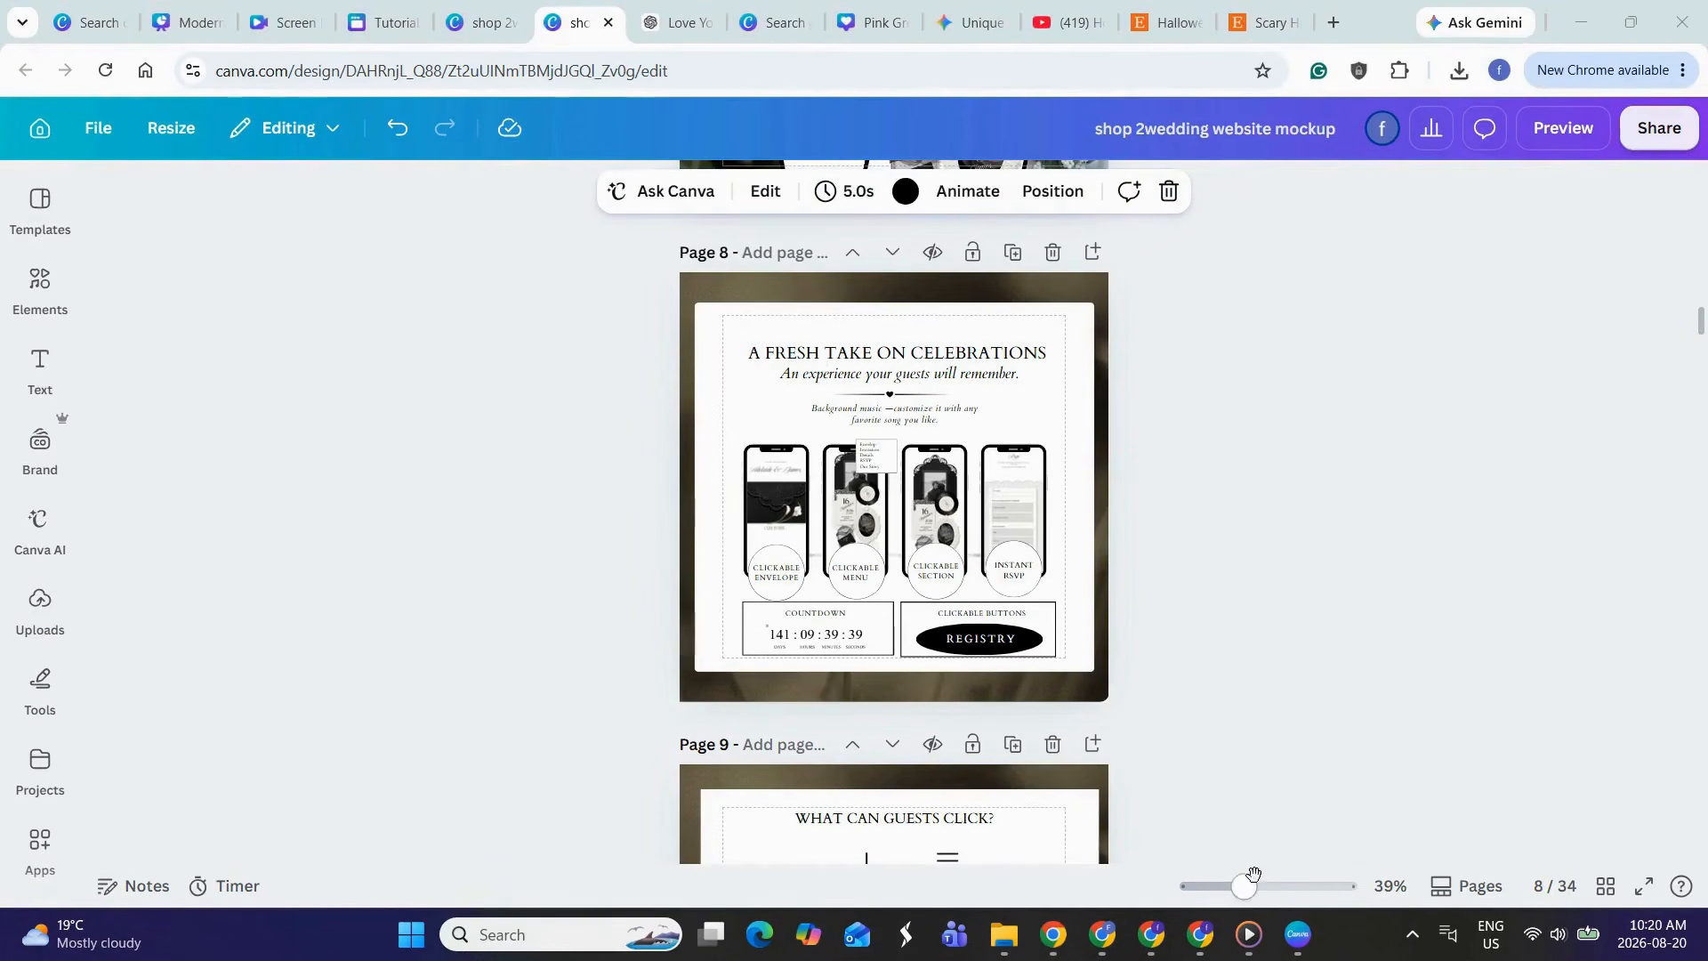
pyautogui.moveTo(1245, 886); pyautogui.dragTo(1259, 886)
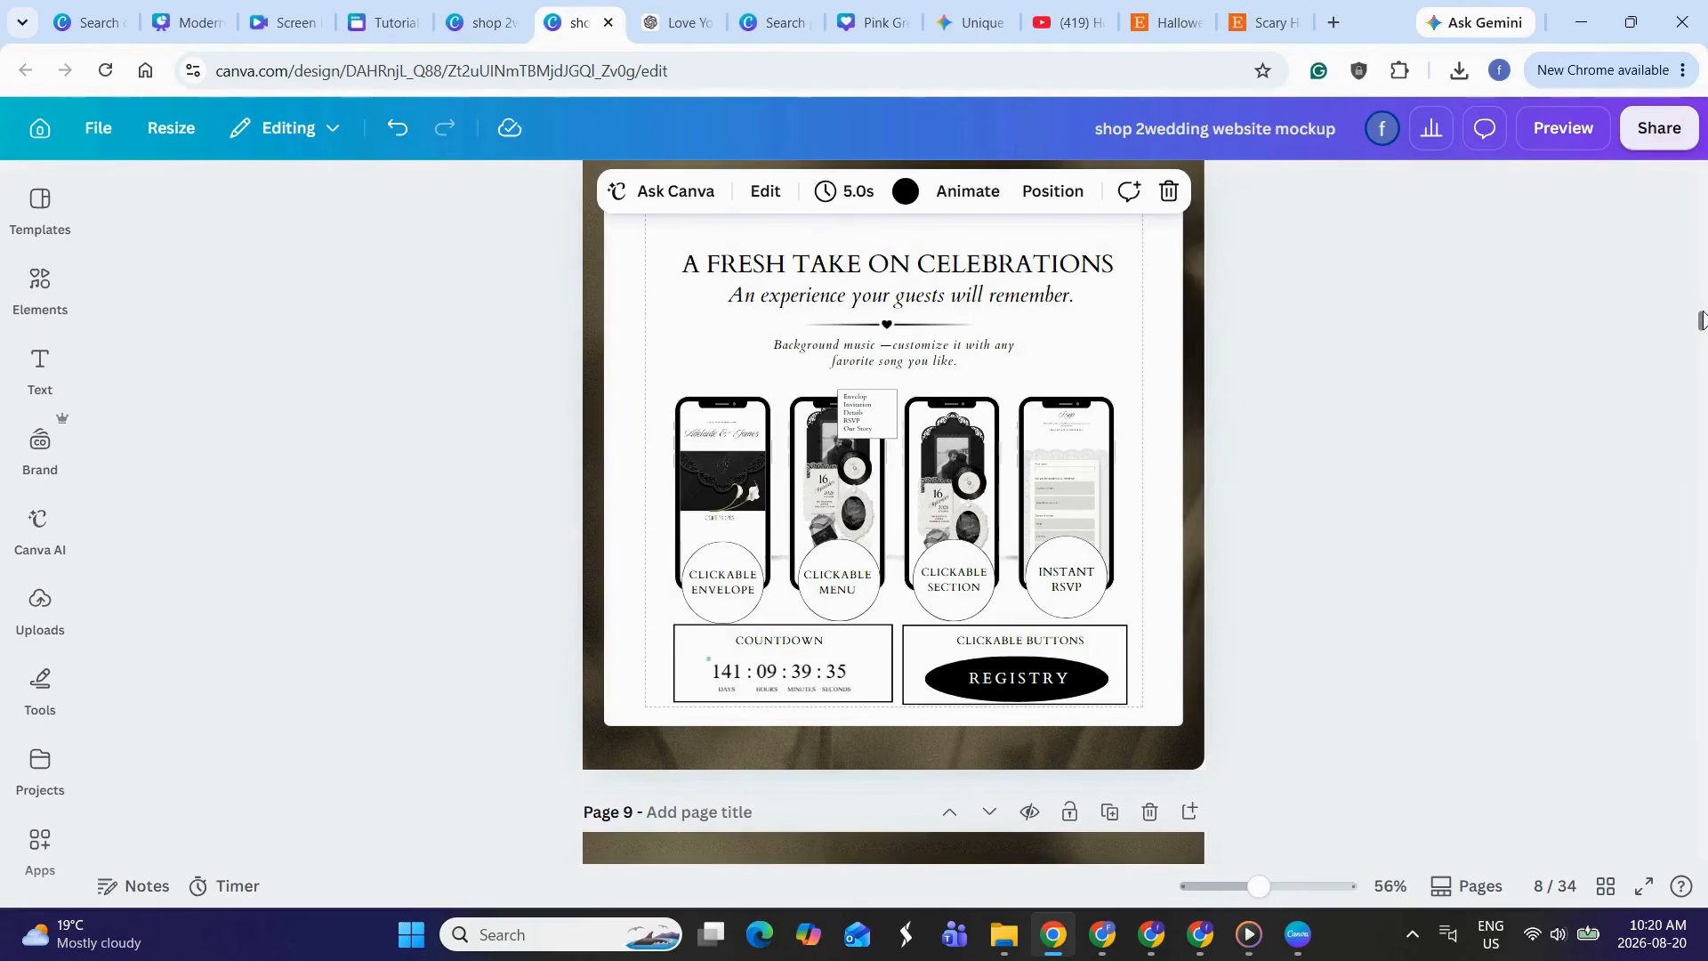
pyautogui.moveTo(1700, 320); pyautogui.dragTo(1700, 338)
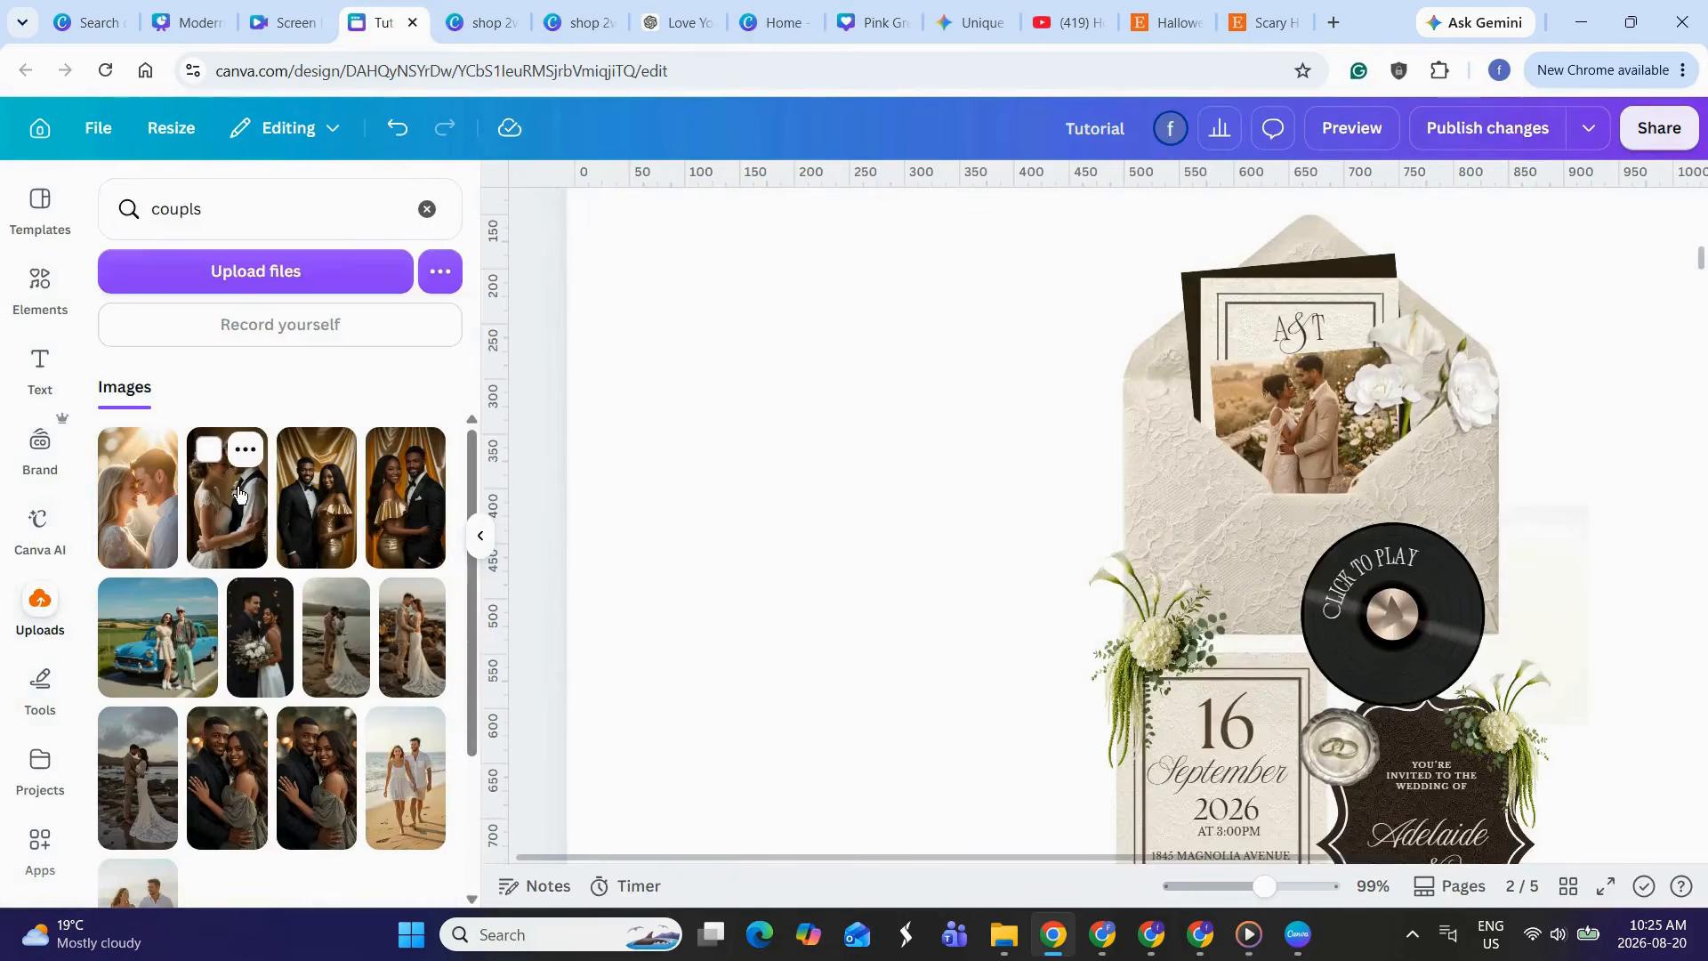
# - Add the uploaded portrait of the embracing bride and groom to page 2 of the Tutorial design, positioned over the envelope
pyautogui.click(236, 495)
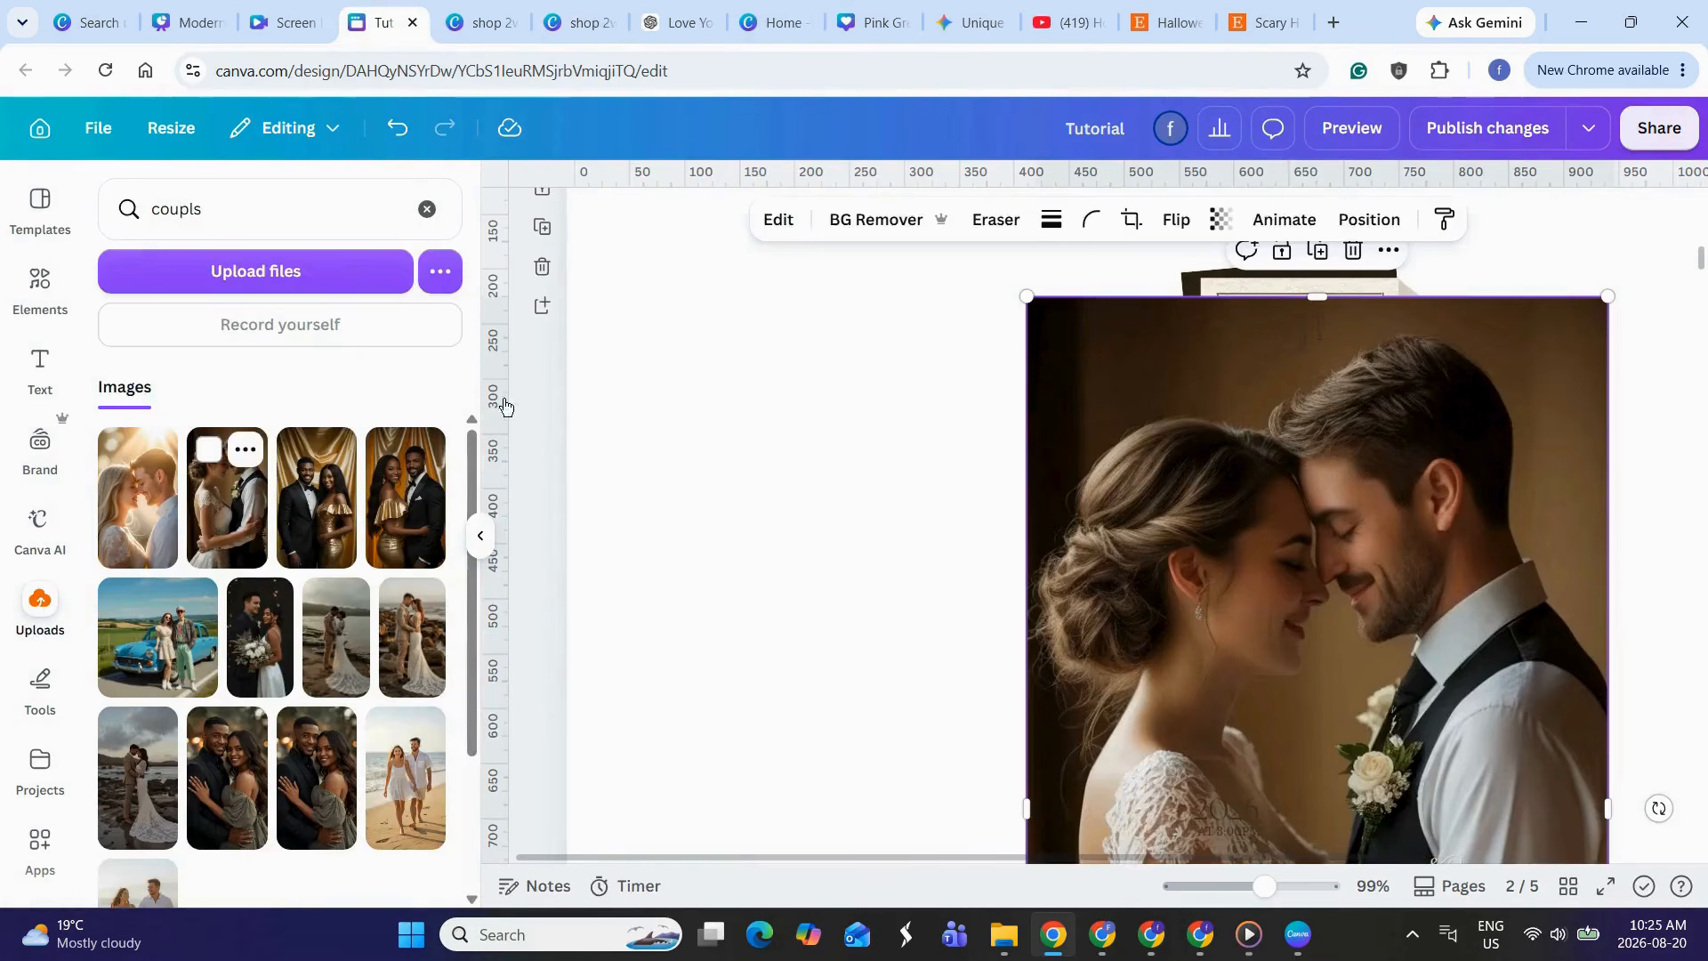
pyautogui.moveTo(1283, 454); pyautogui.dragTo(1305, 414)
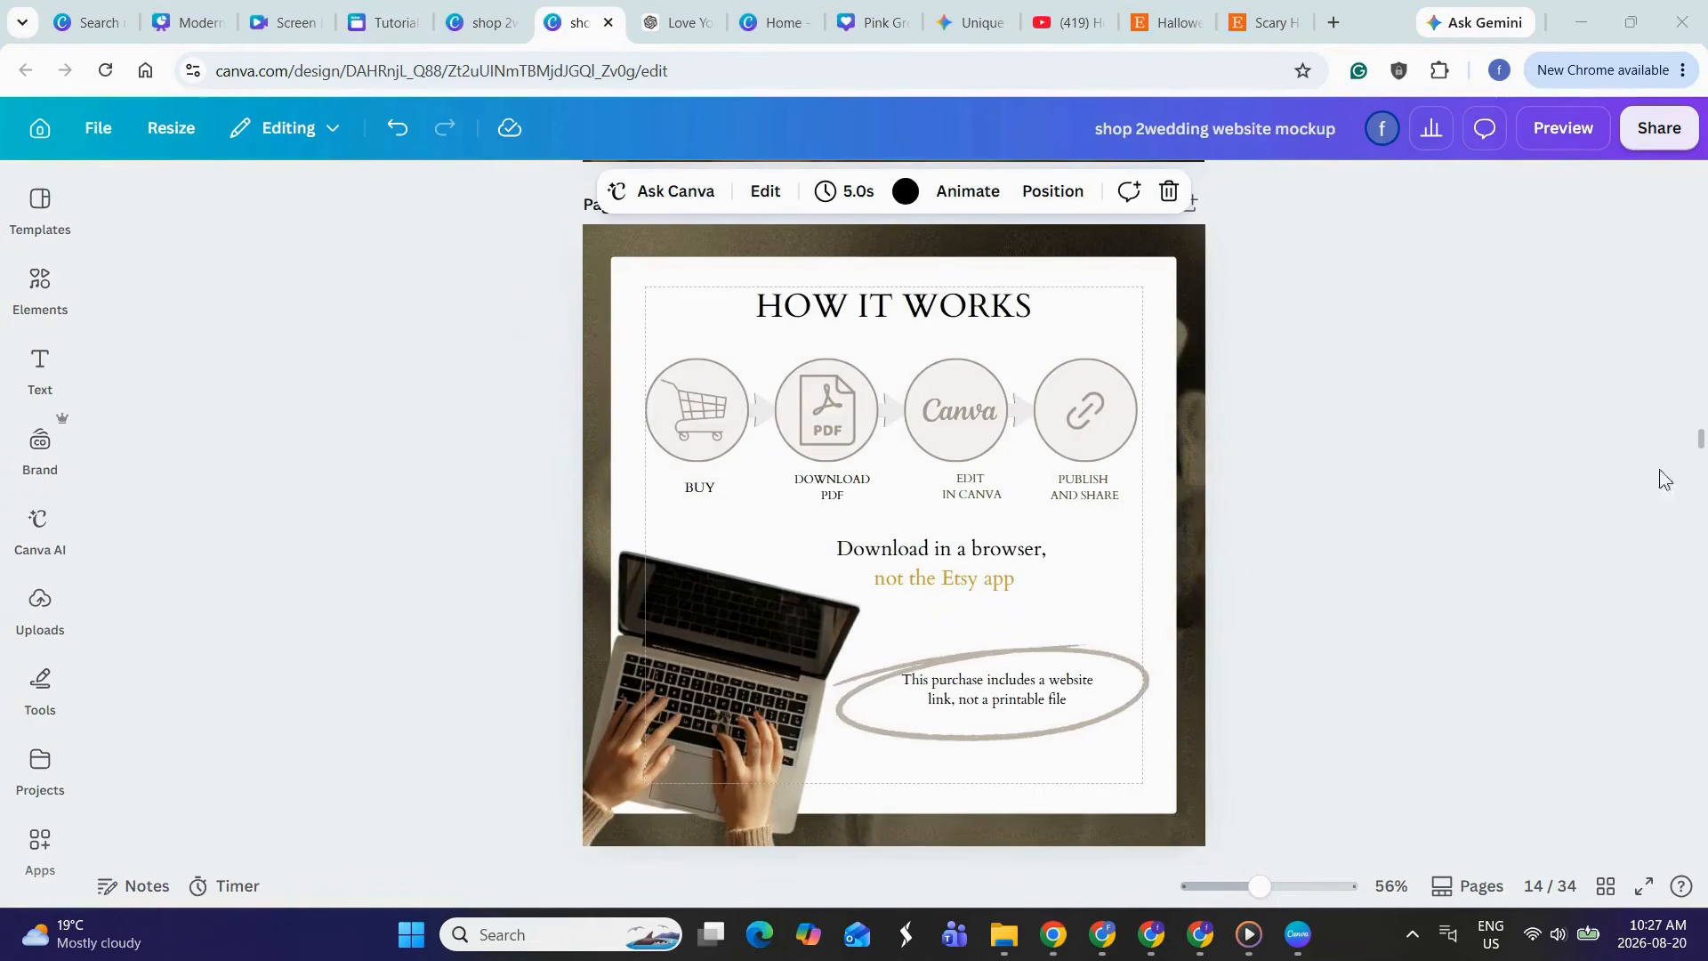
# - Examine the "How It Works" page and the gifts page of the wedding website mockup design at a closer zoom
pyautogui.moveTo(1259, 883); pyautogui.dragTo(1272, 885)
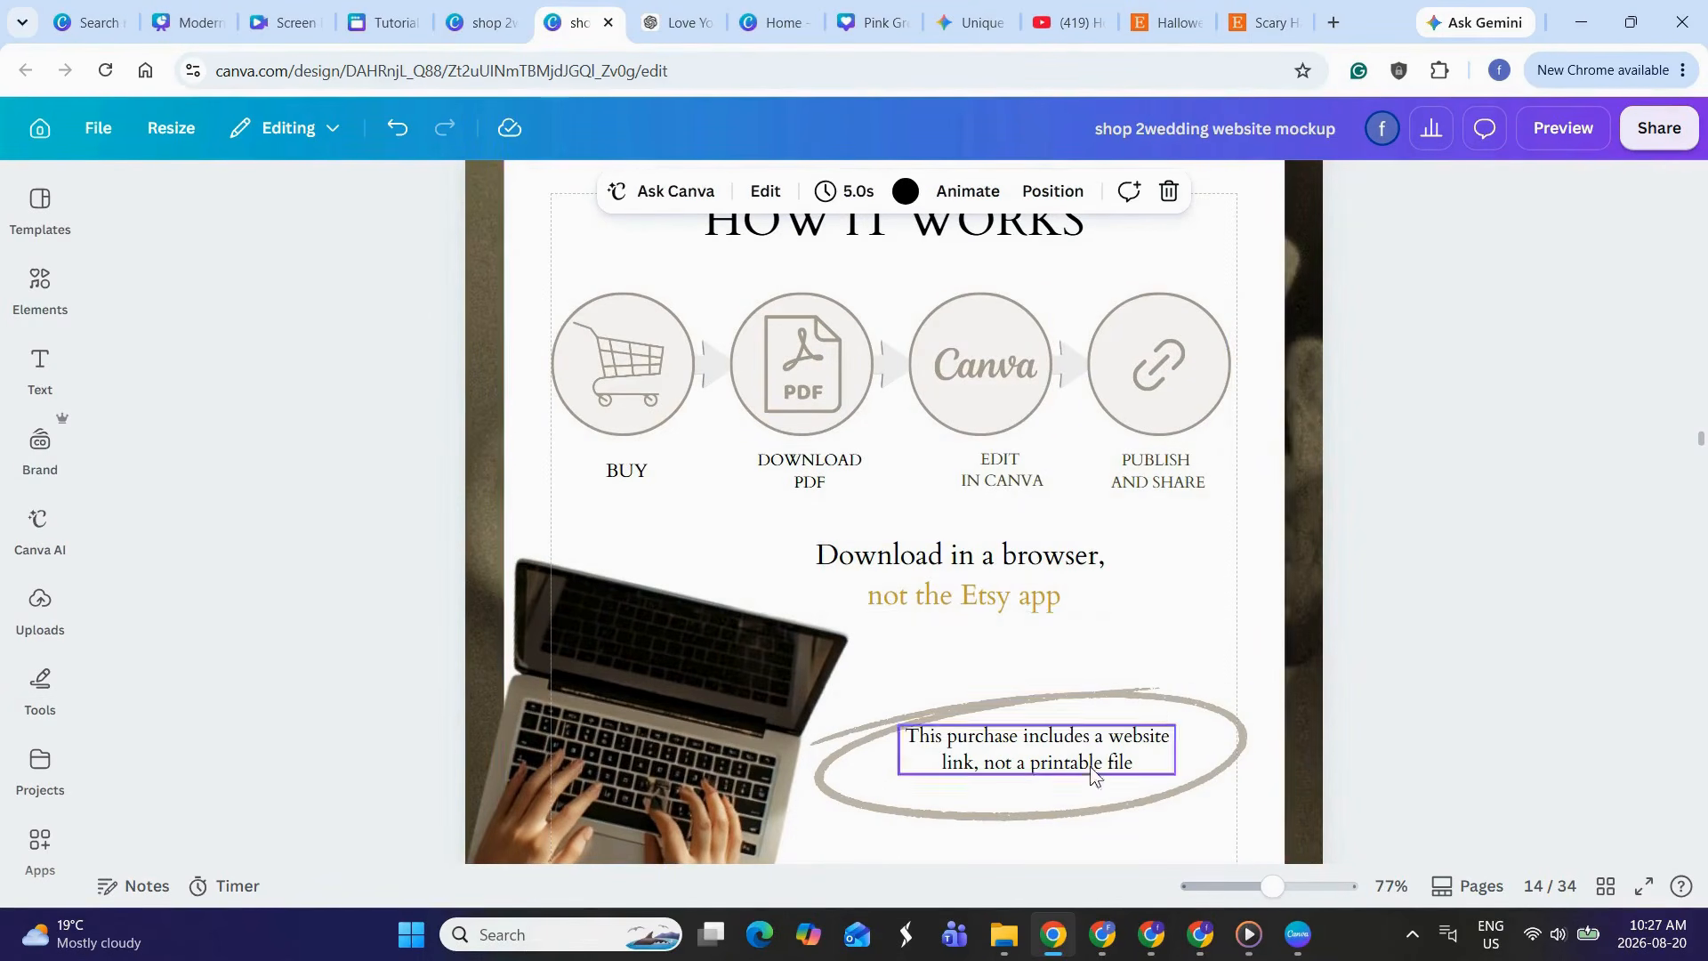
pyautogui.moveTo(1701, 439); pyautogui.dragTo(1701, 421)
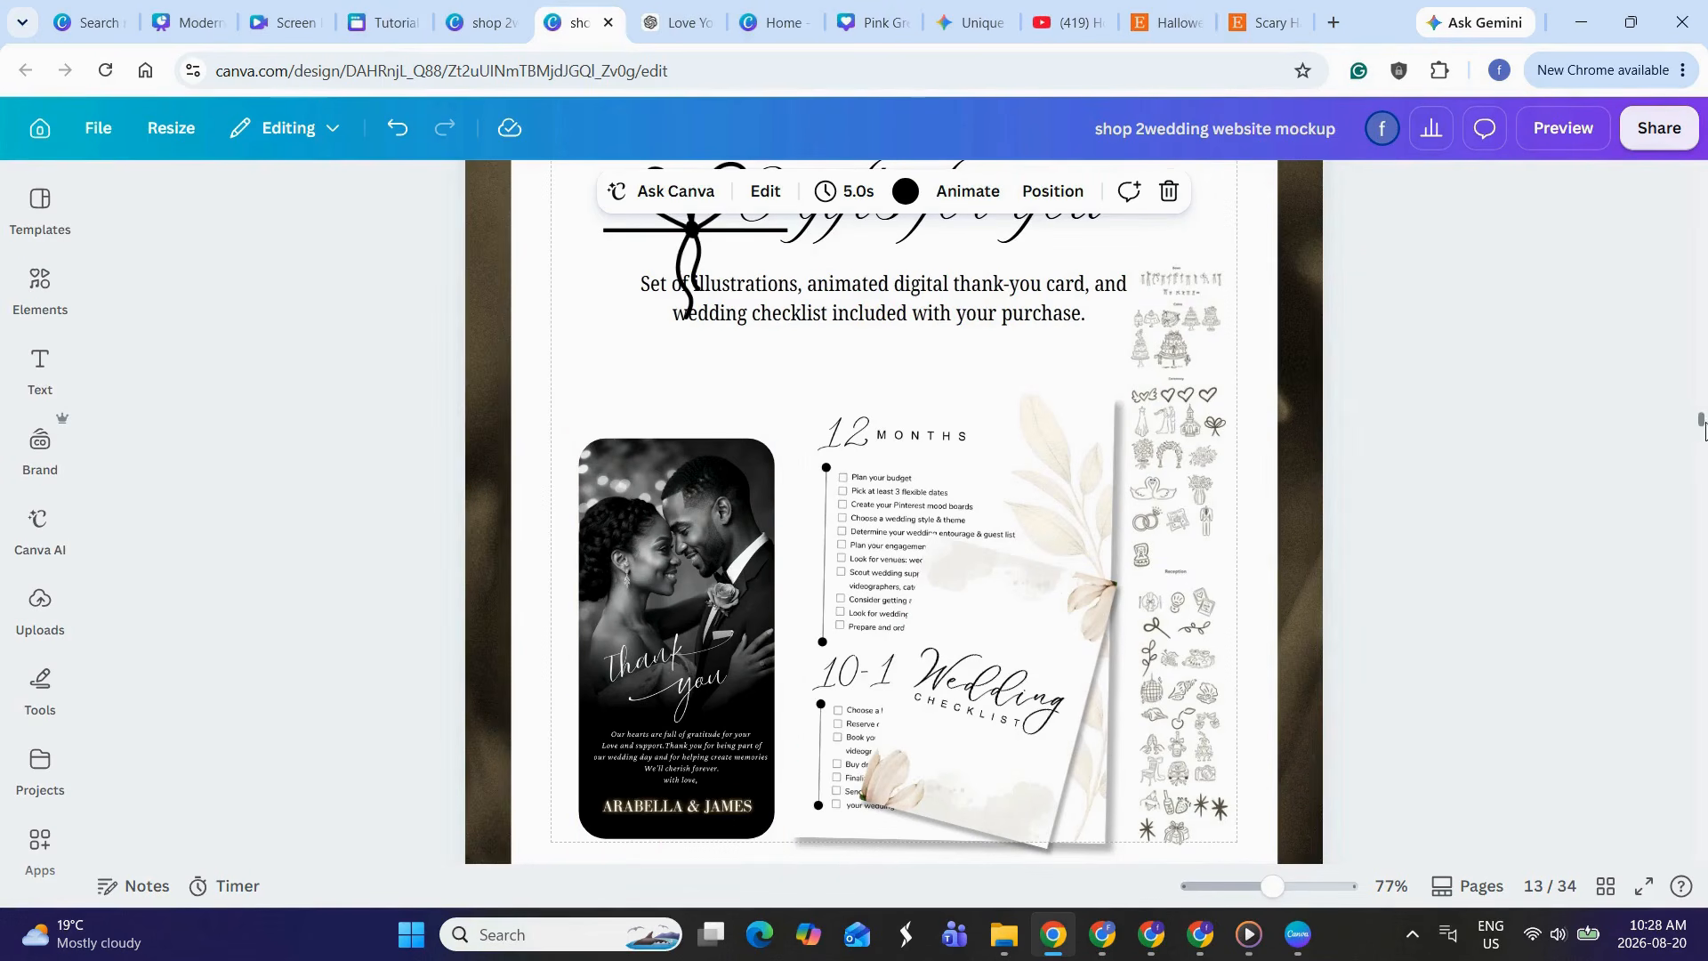
pyautogui.scroll(-3, 1701, 423)
pyautogui.scroll(4, 1701, 423)
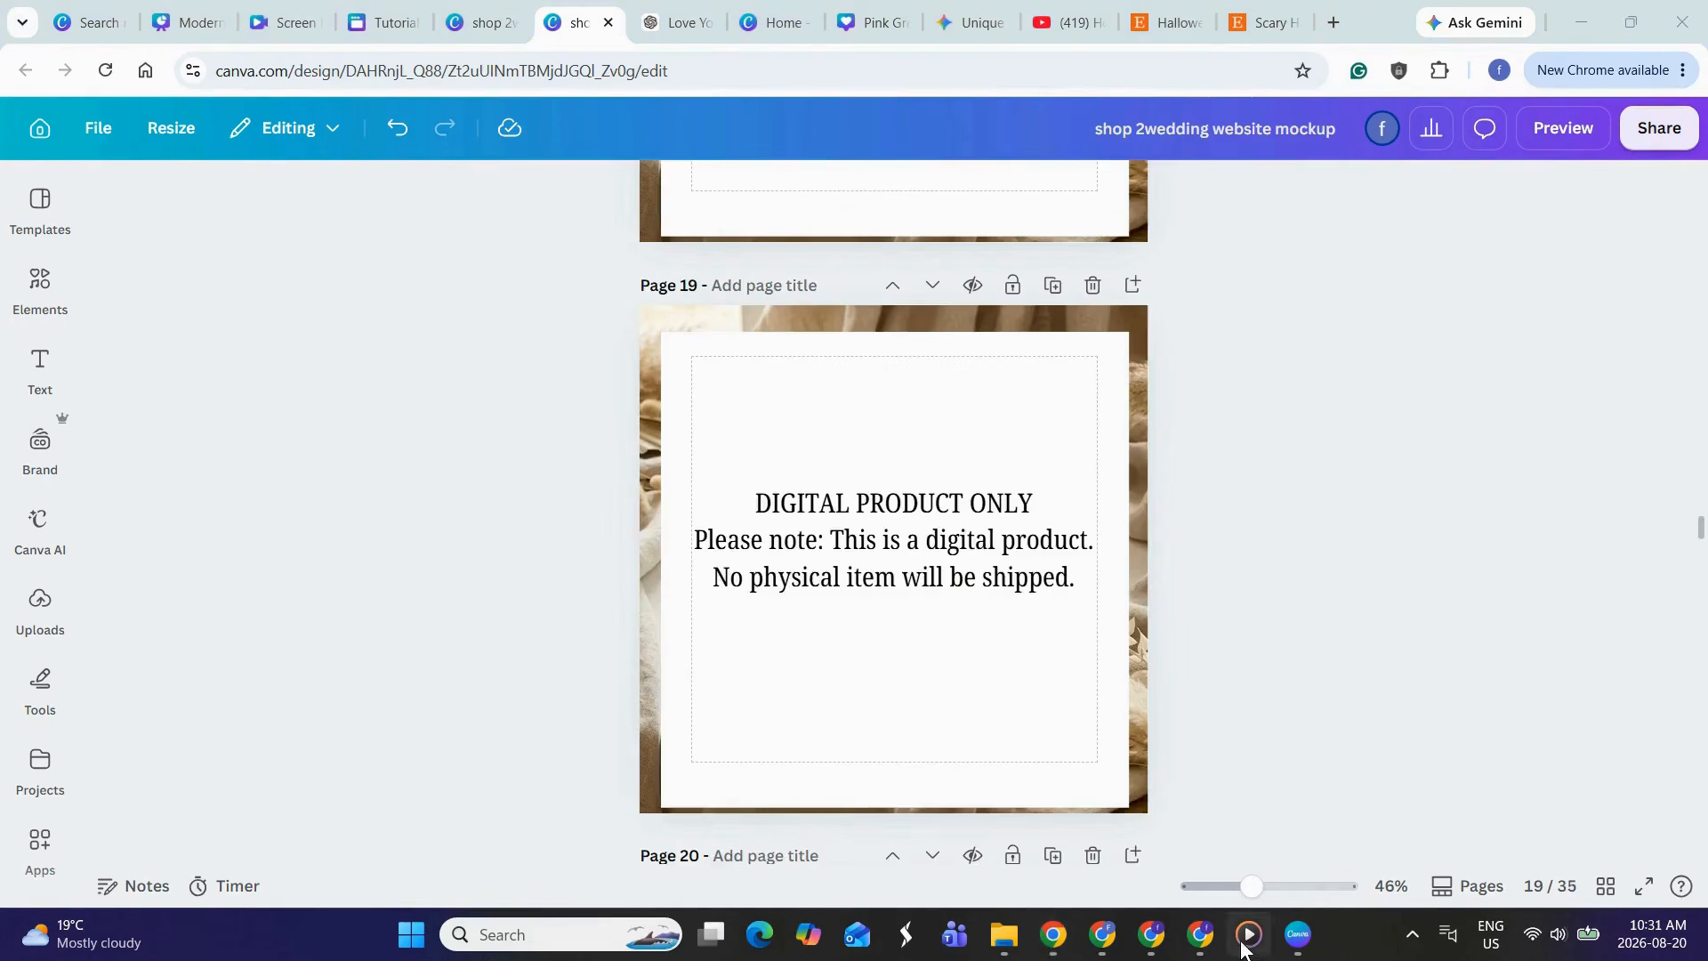
# - Examine the digital product note on page 19 and the earlier mockup pages, and return to the product photo slides
pyautogui.moveTo(1239, 887); pyautogui.dragTo(1260, 893)
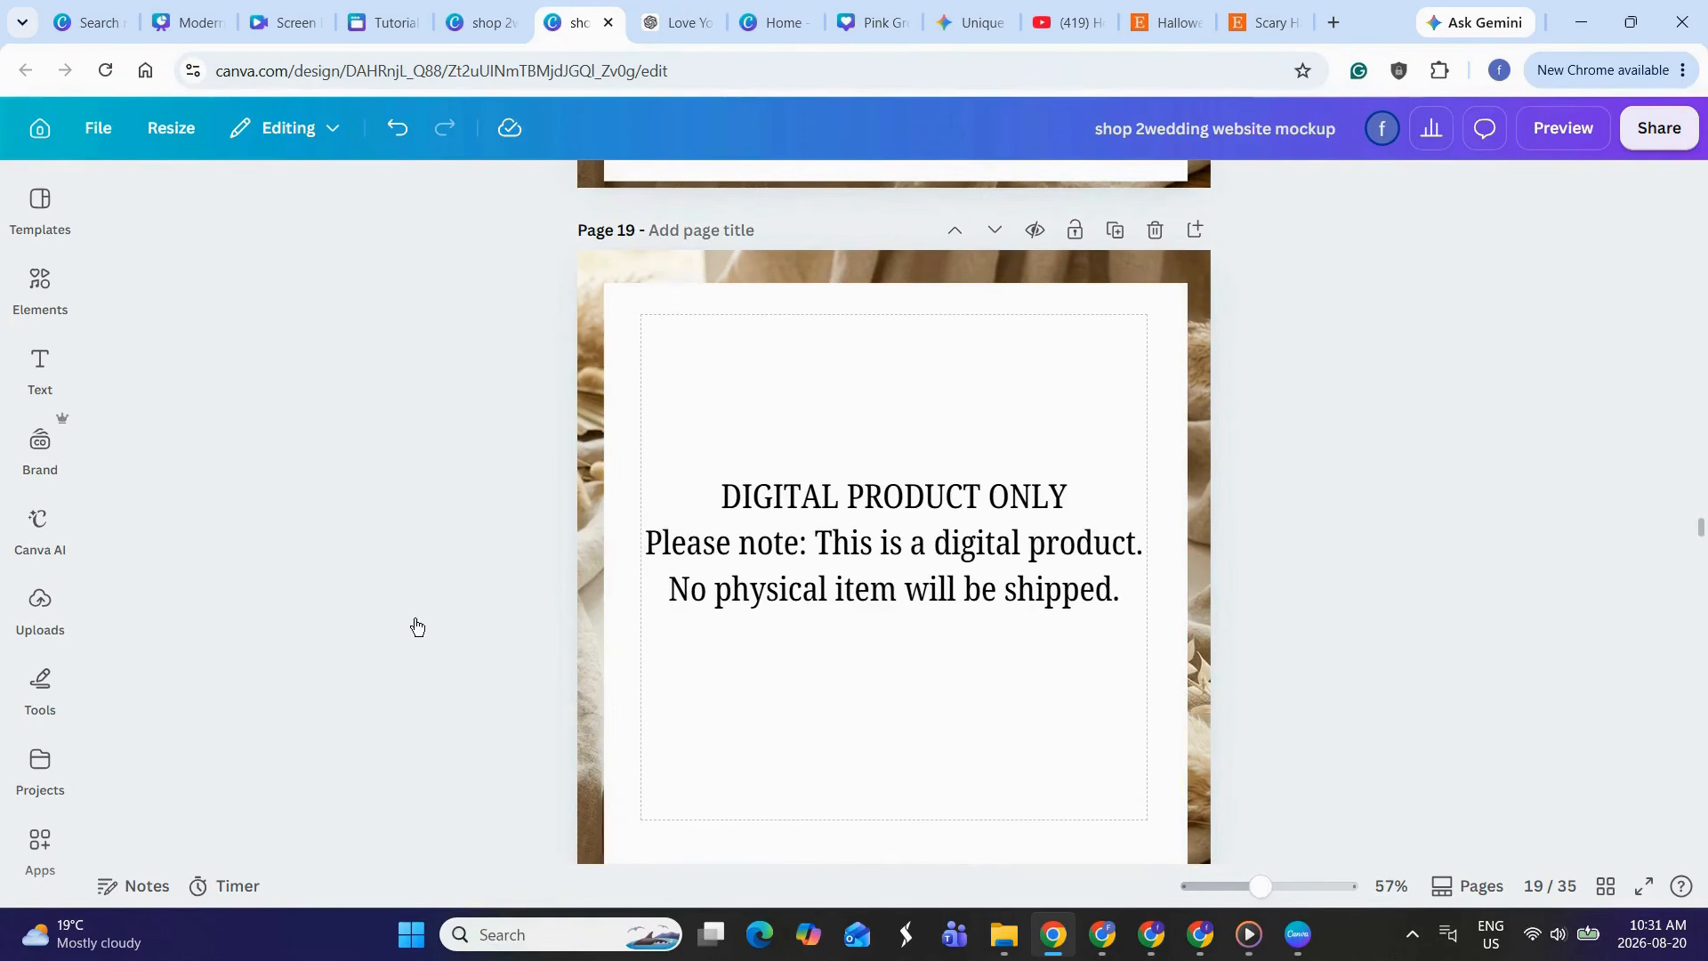
pyautogui.scroll(1, 655, 517)
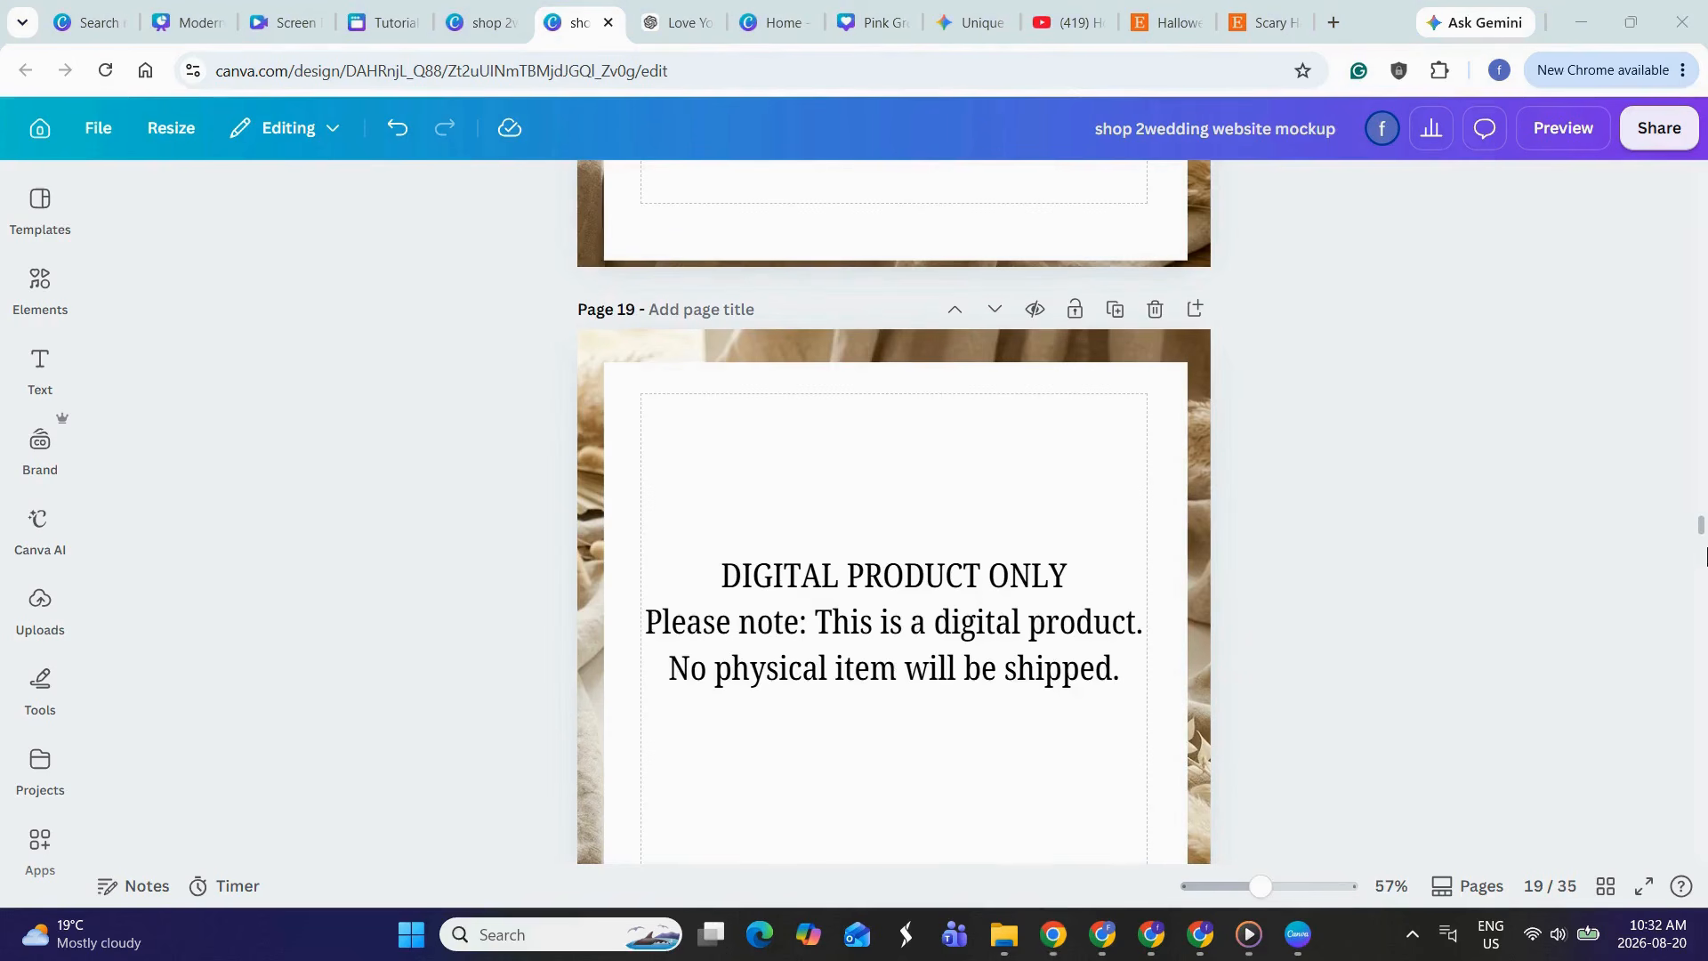
pyautogui.click(1700, 527)
pyautogui.moveTo(1701, 526); pyautogui.dragTo(1699, 392)
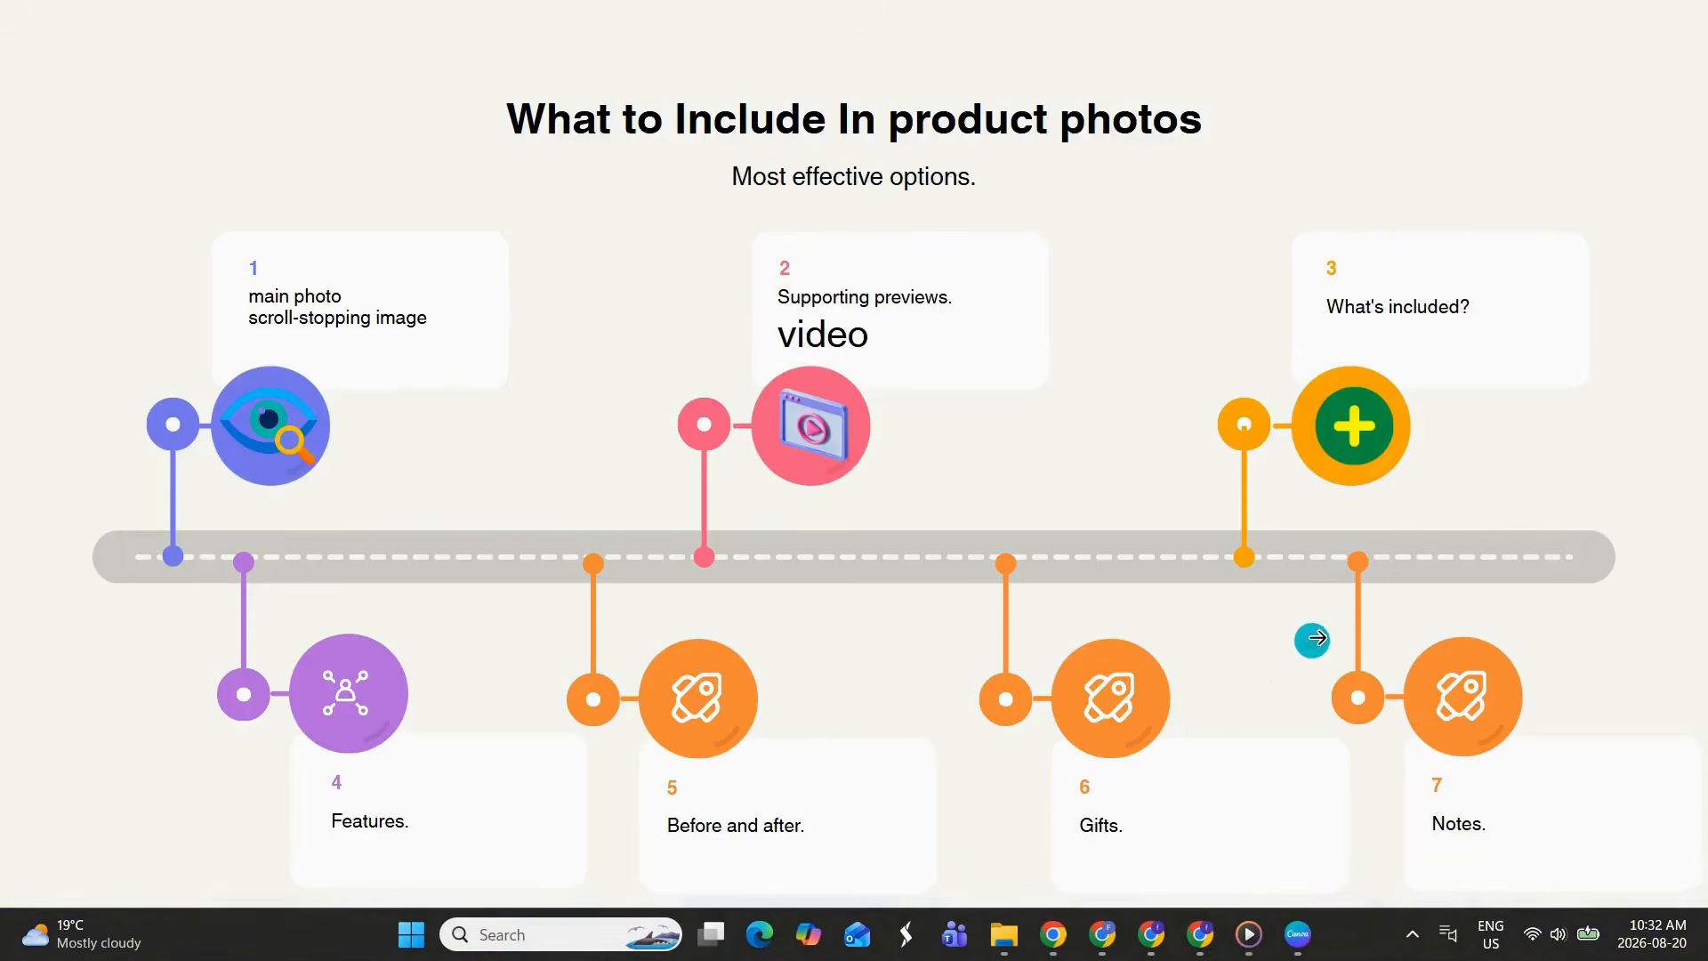
pyautogui.click(1325, 631)
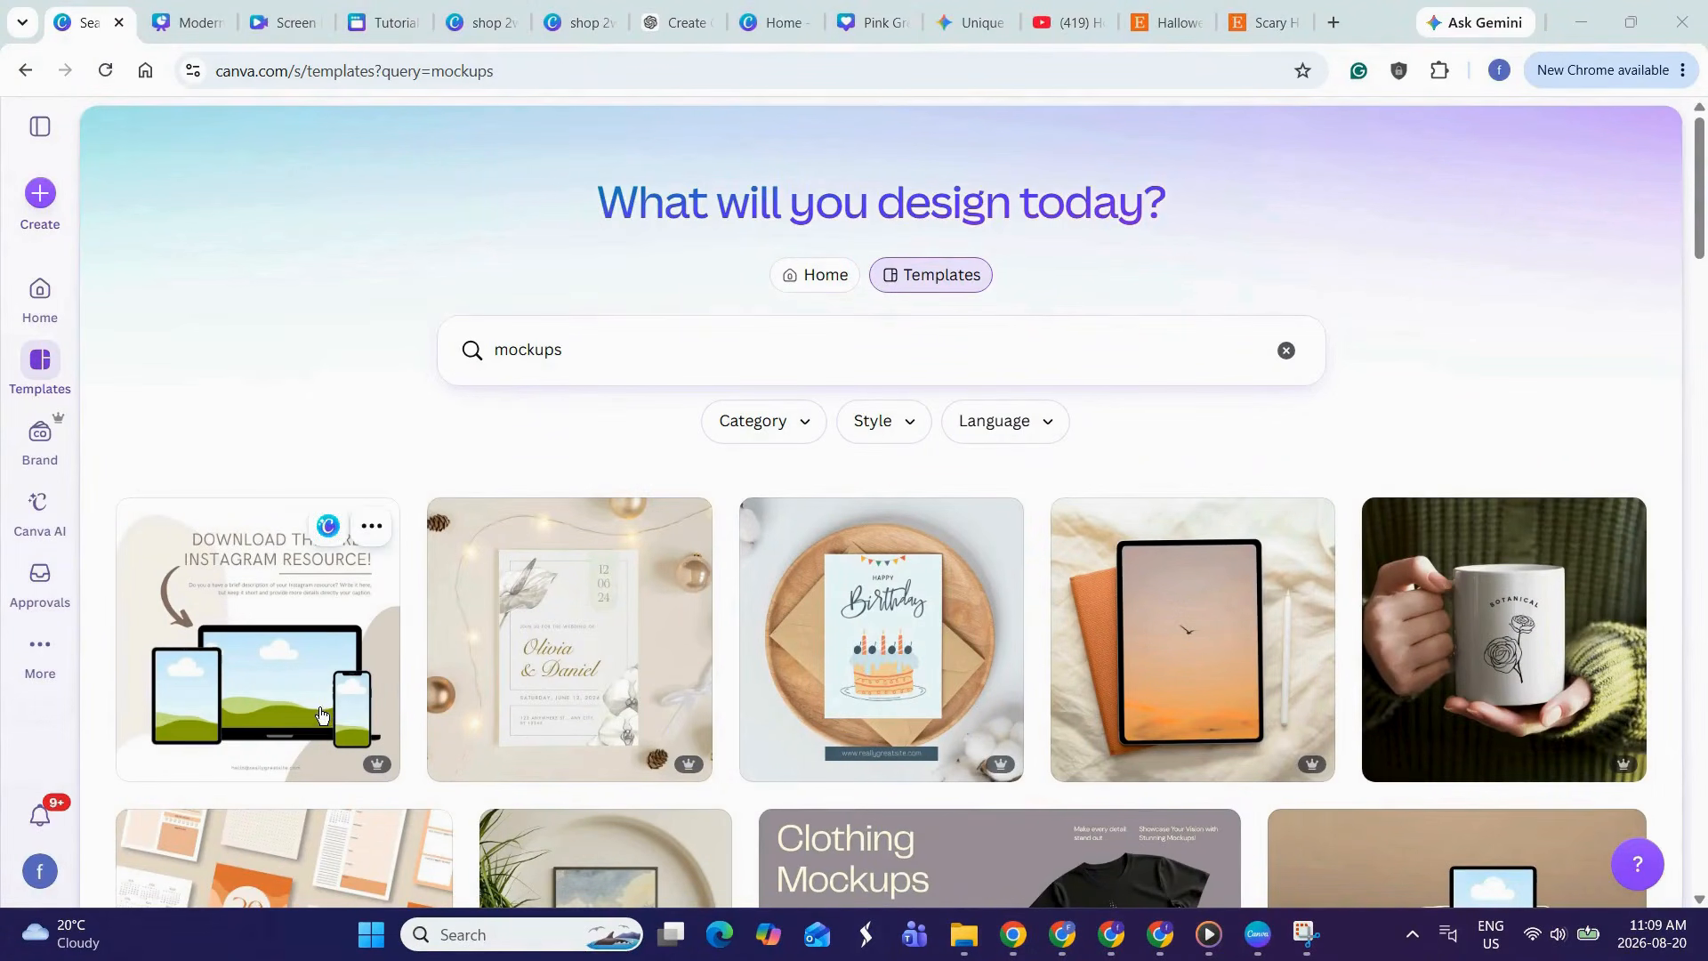
# - Open the "Multiple Devices Mockup" template from the mockups search results as a new editable design
pyautogui.click(326, 634)
pyautogui.scroll(-1, 1700, 274)
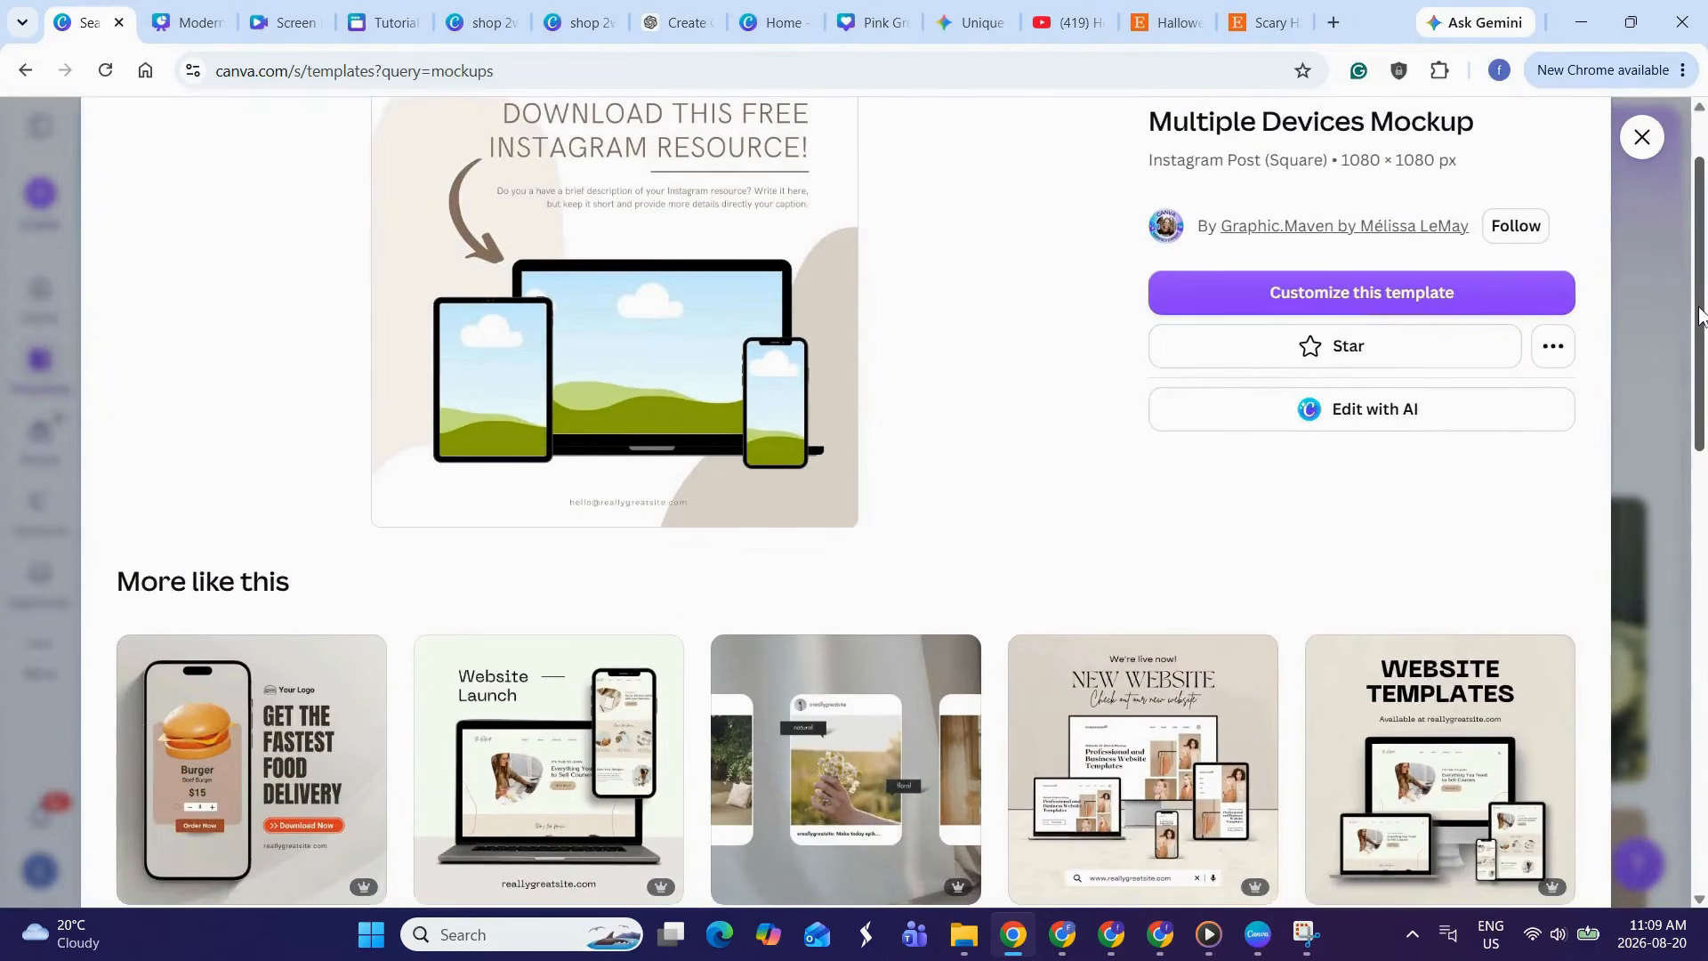
pyautogui.click(1400, 290)
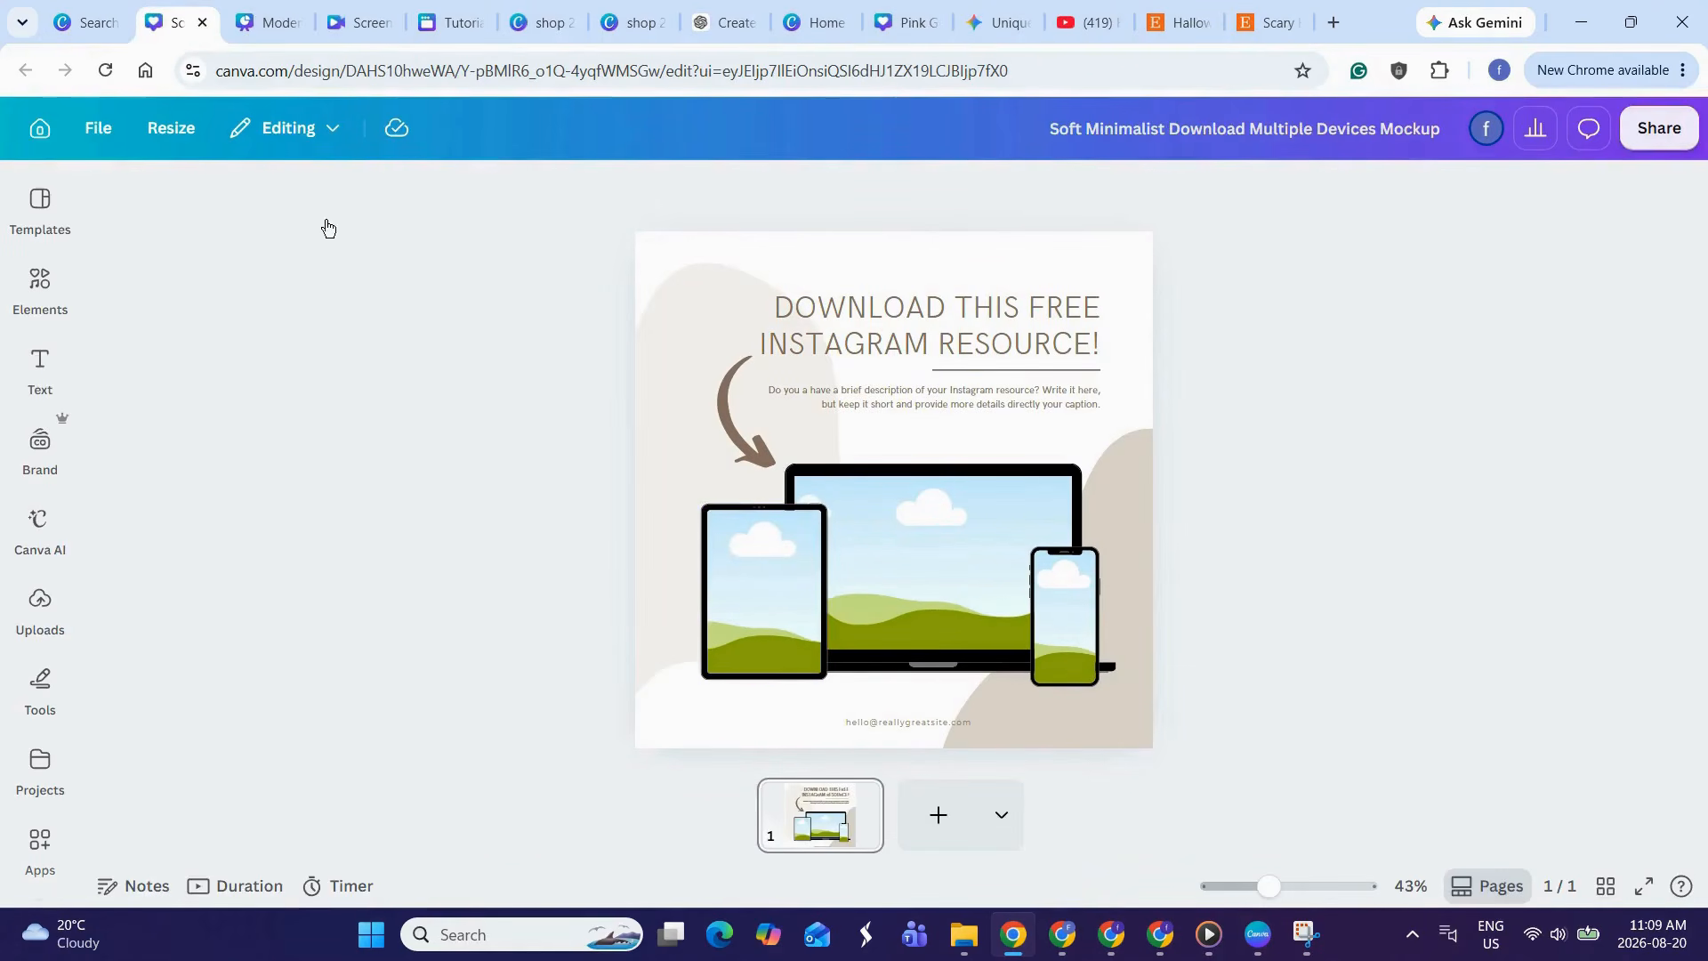
# - Fill the laptop frame with the uploaded oval couple portrait and the tablet frame with the uploaded invitation collage
pyautogui.click(39, 602)
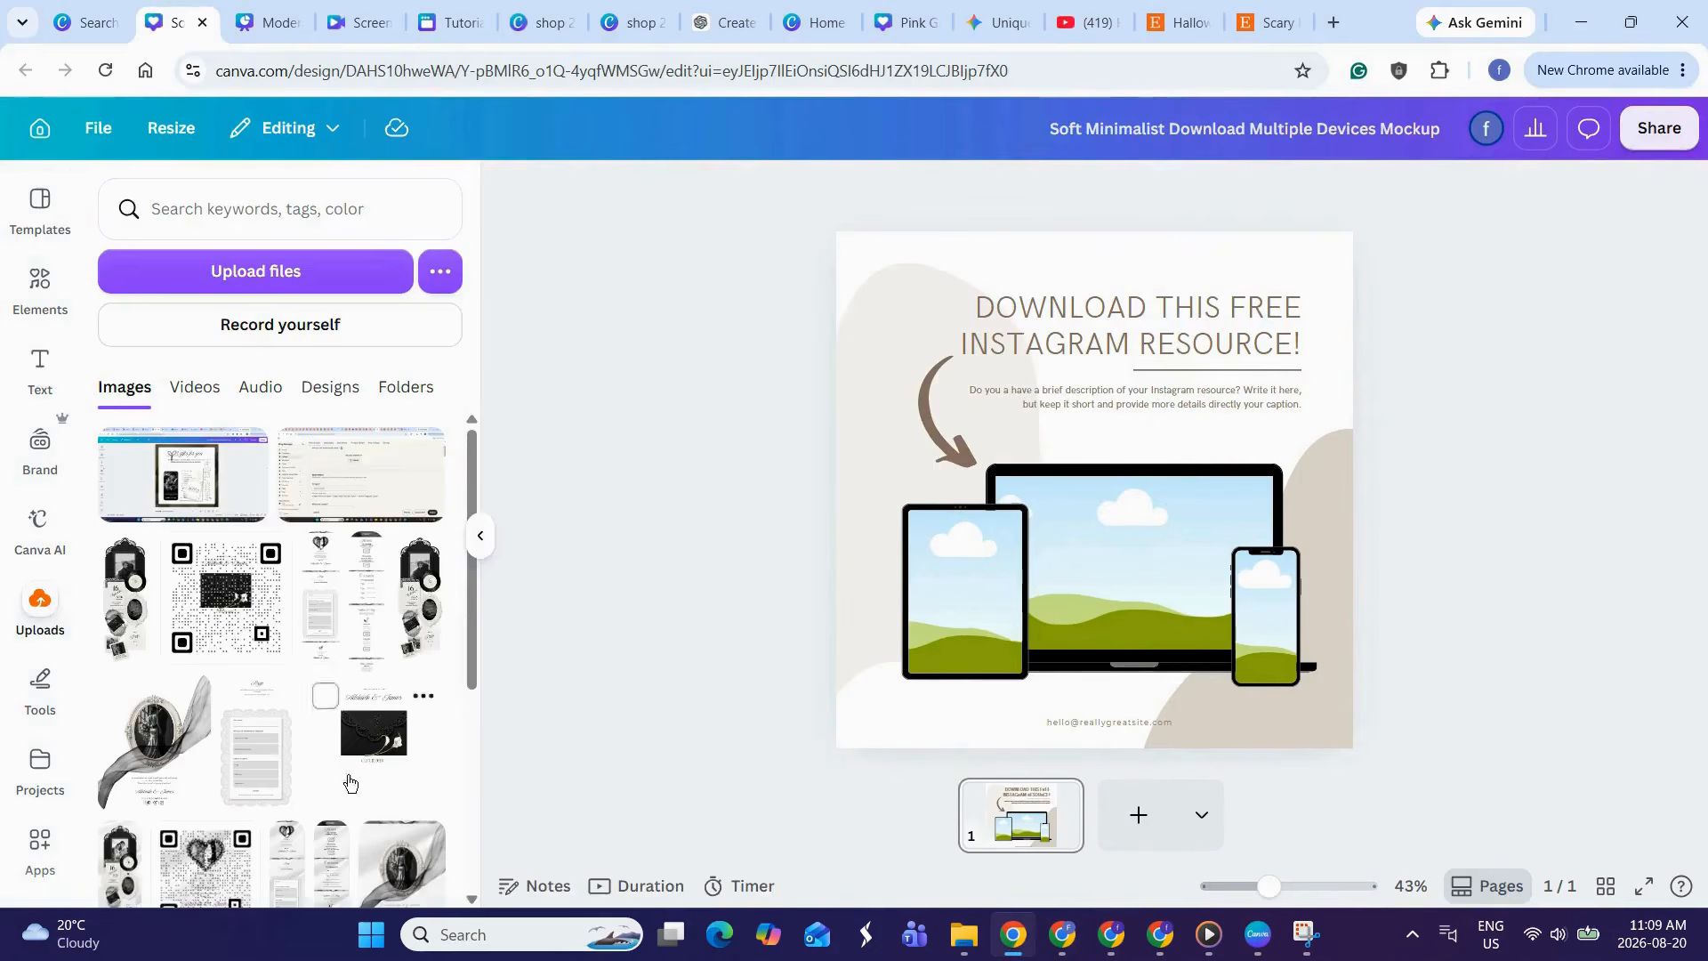
pyautogui.moveTo(172, 762); pyautogui.dragTo(1130, 542)
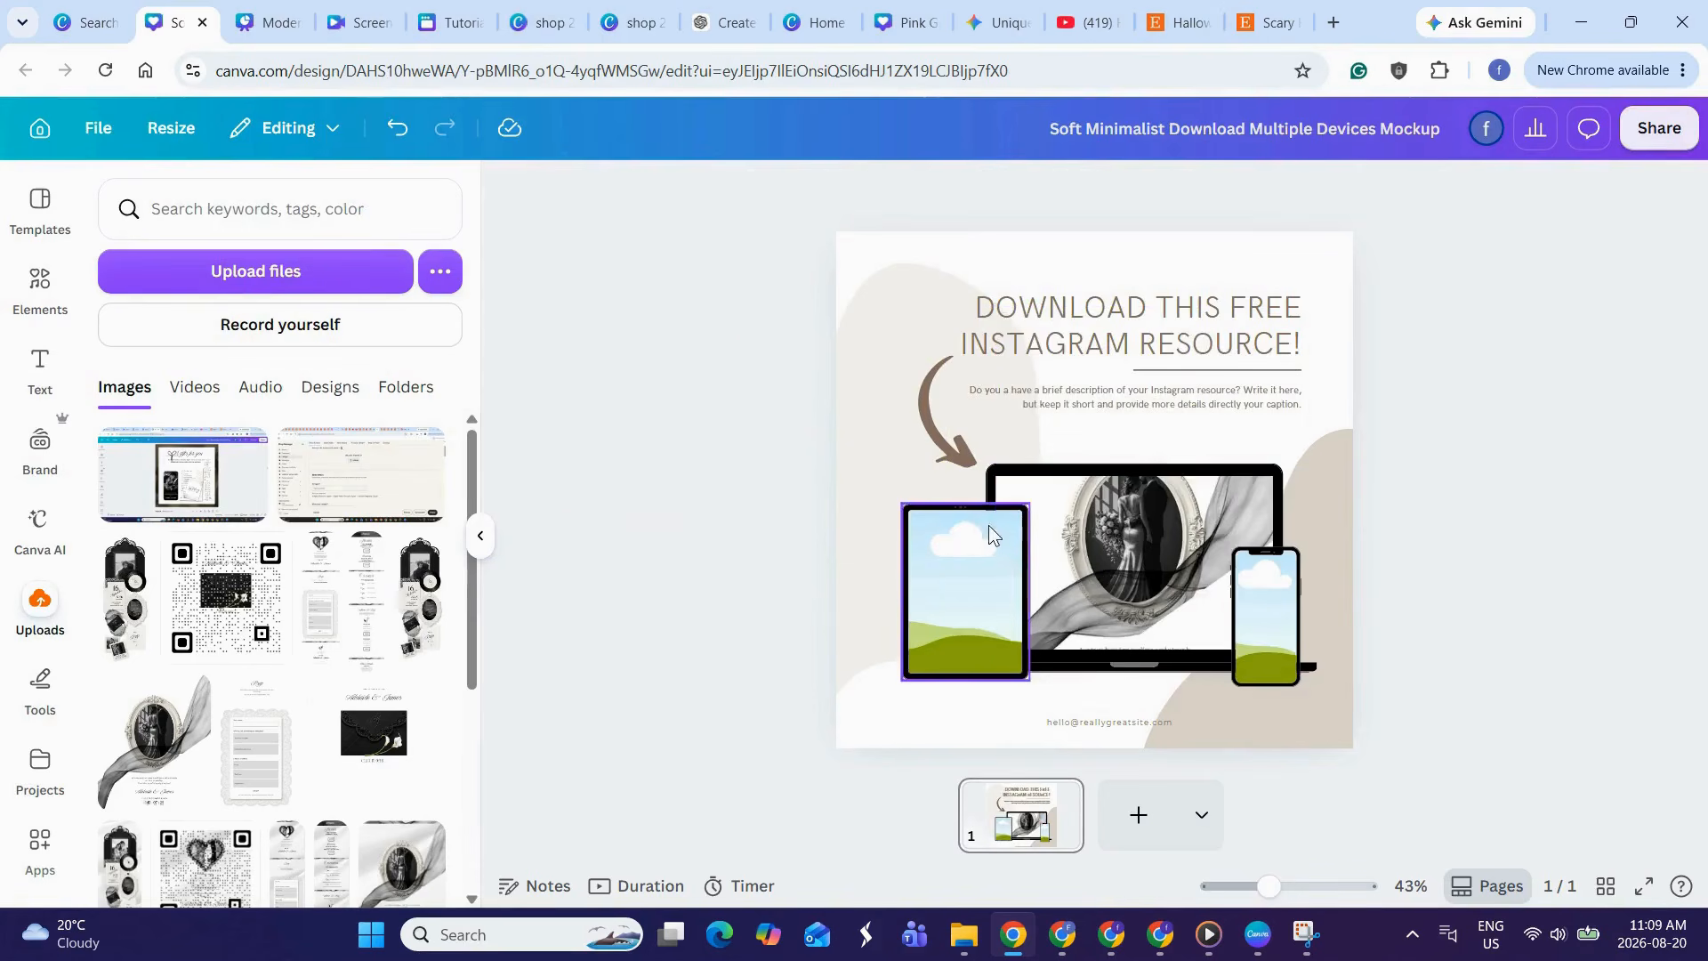
pyautogui.click(127, 554)
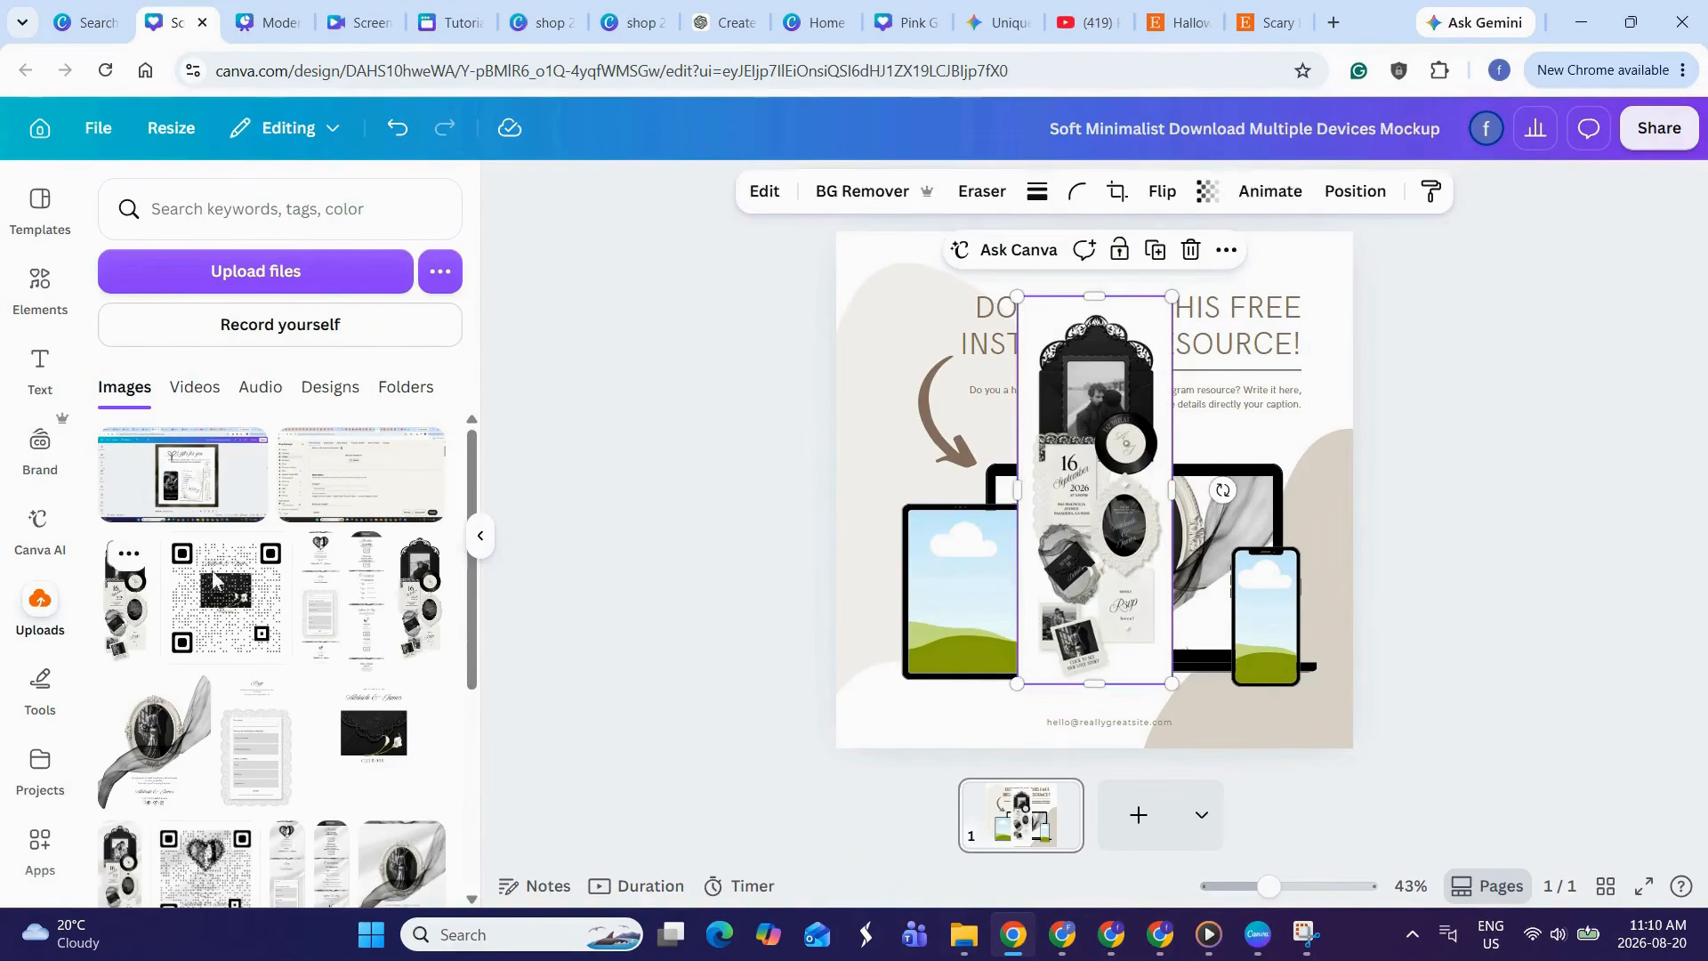
pyautogui.moveTo(1008, 583); pyautogui.dragTo(970, 596)
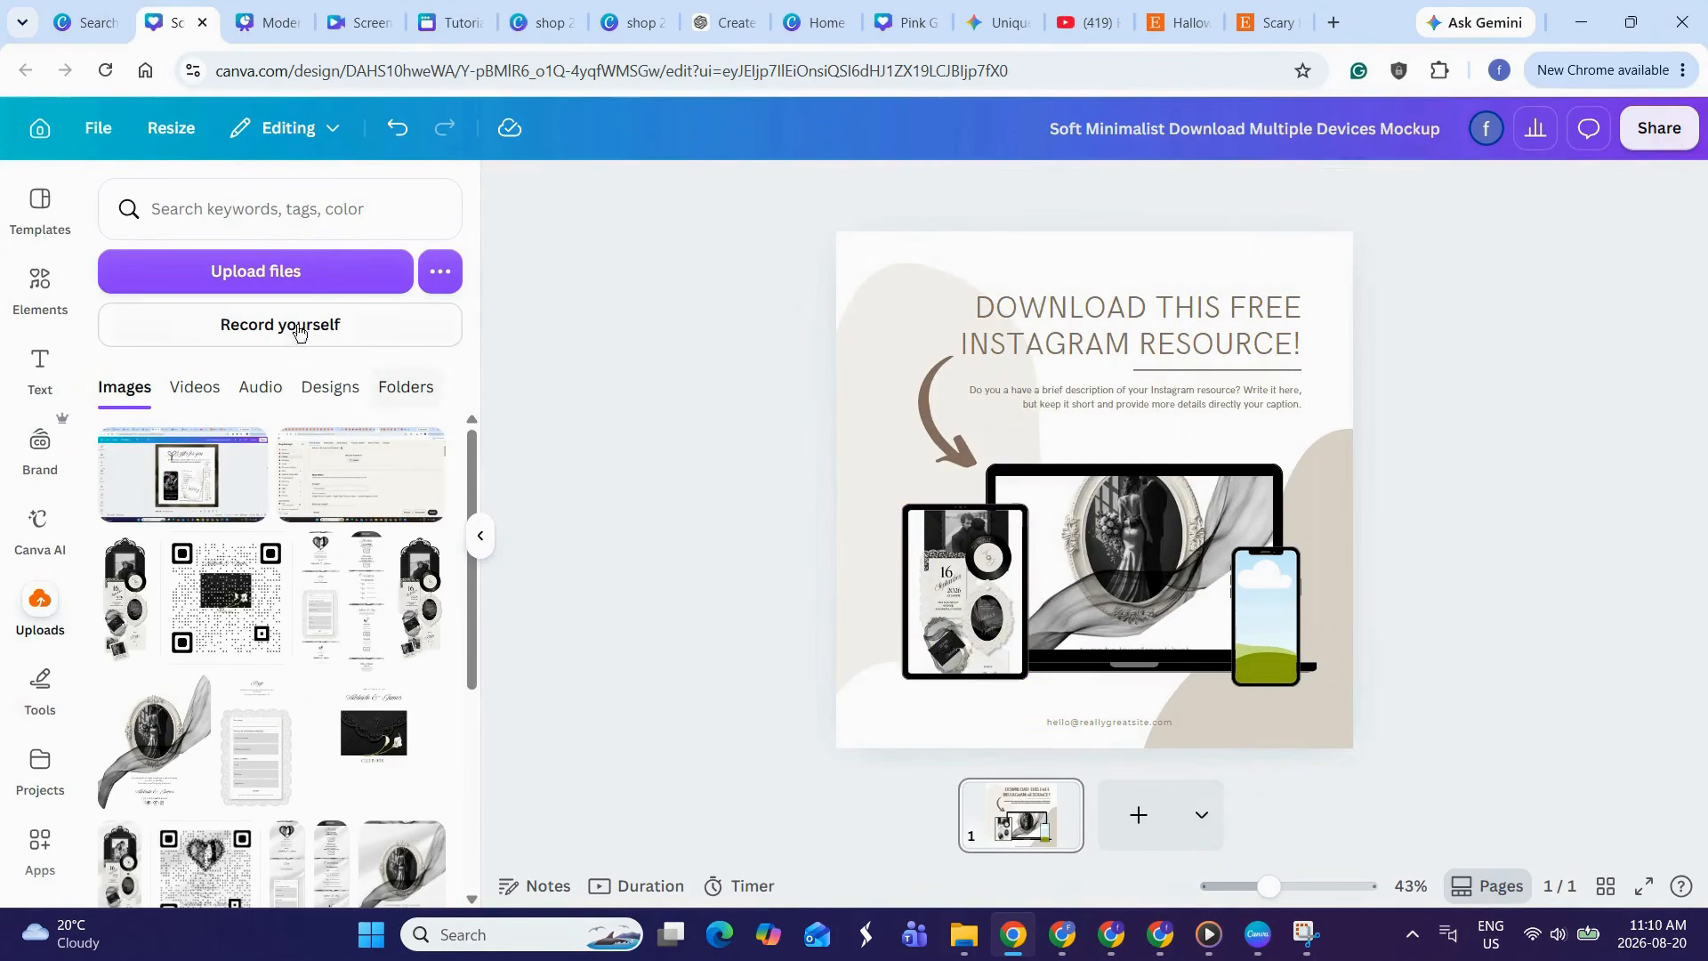
# - Create a new blank design with a custom size of 2000 × 2000 px
pyautogui.hotkey('ctrl', '1')
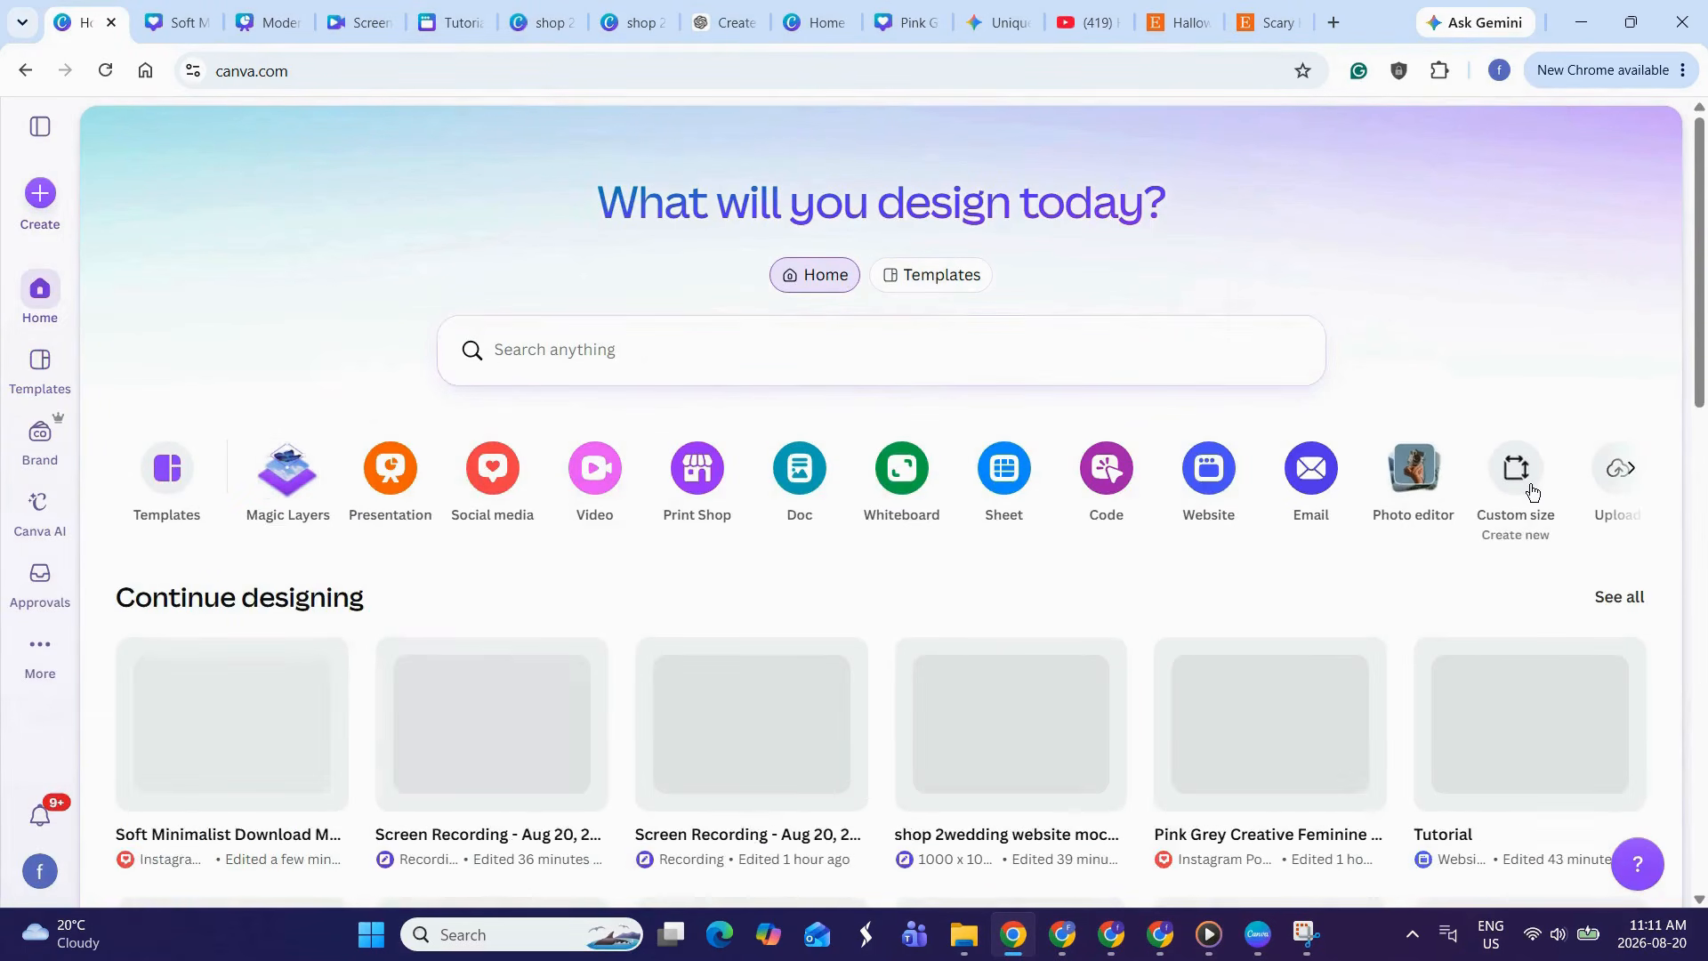
pyautogui.click(1531, 489)
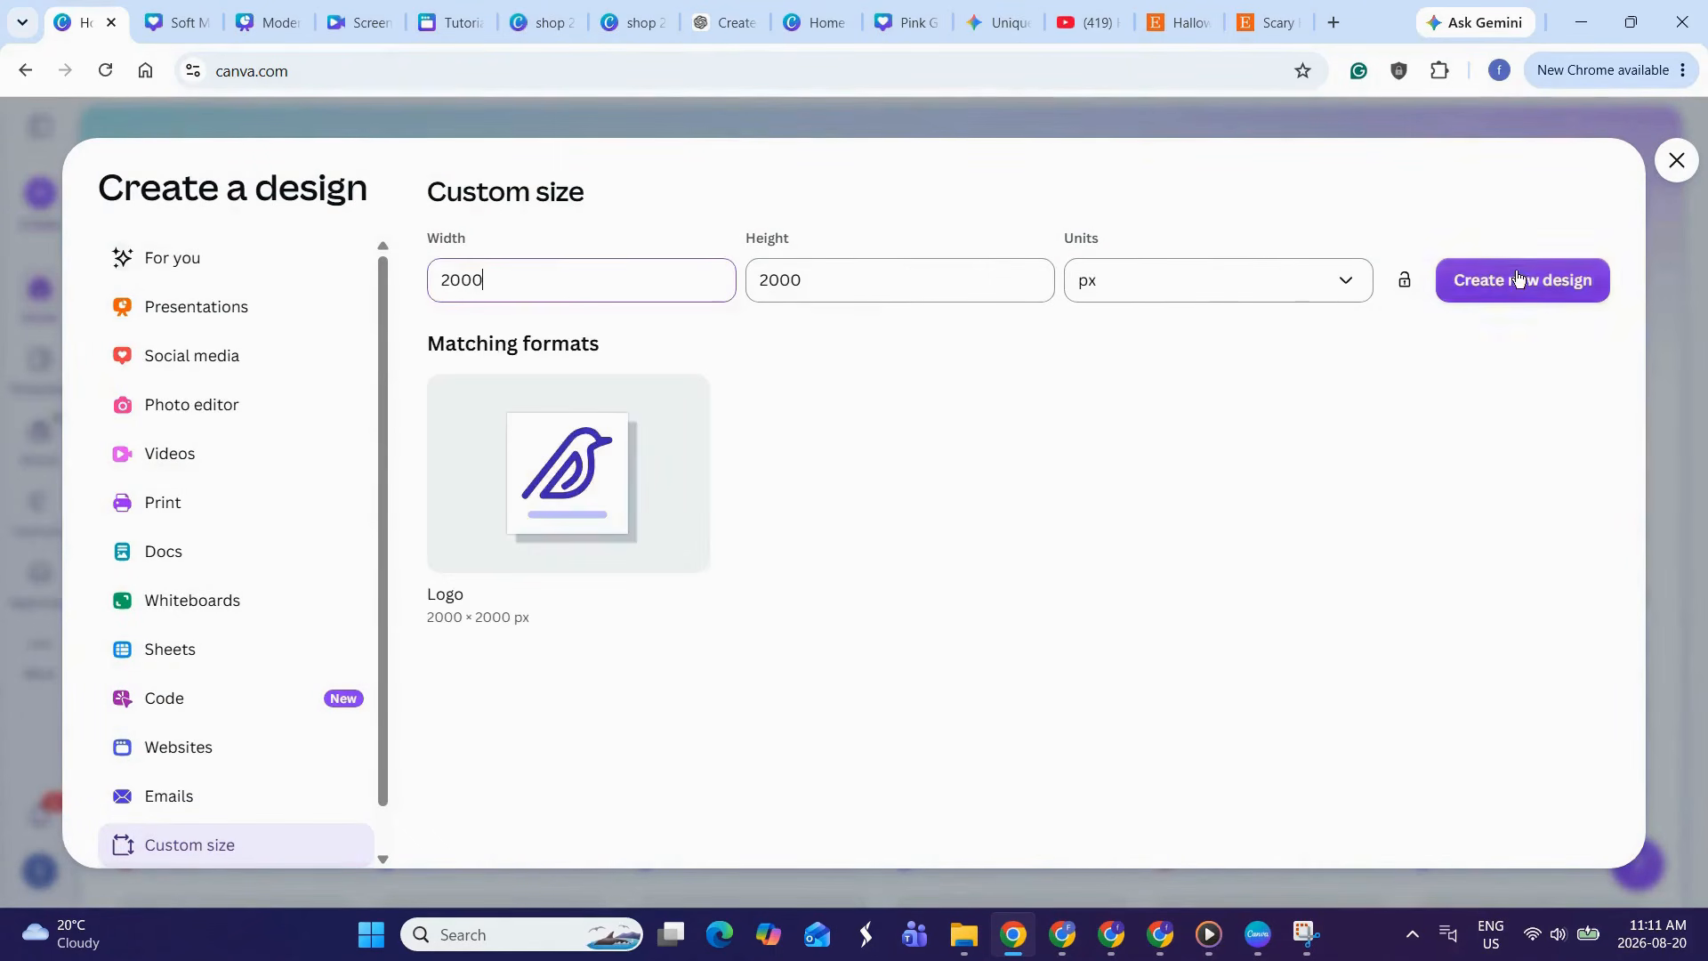
pyautogui.click(1520, 281)
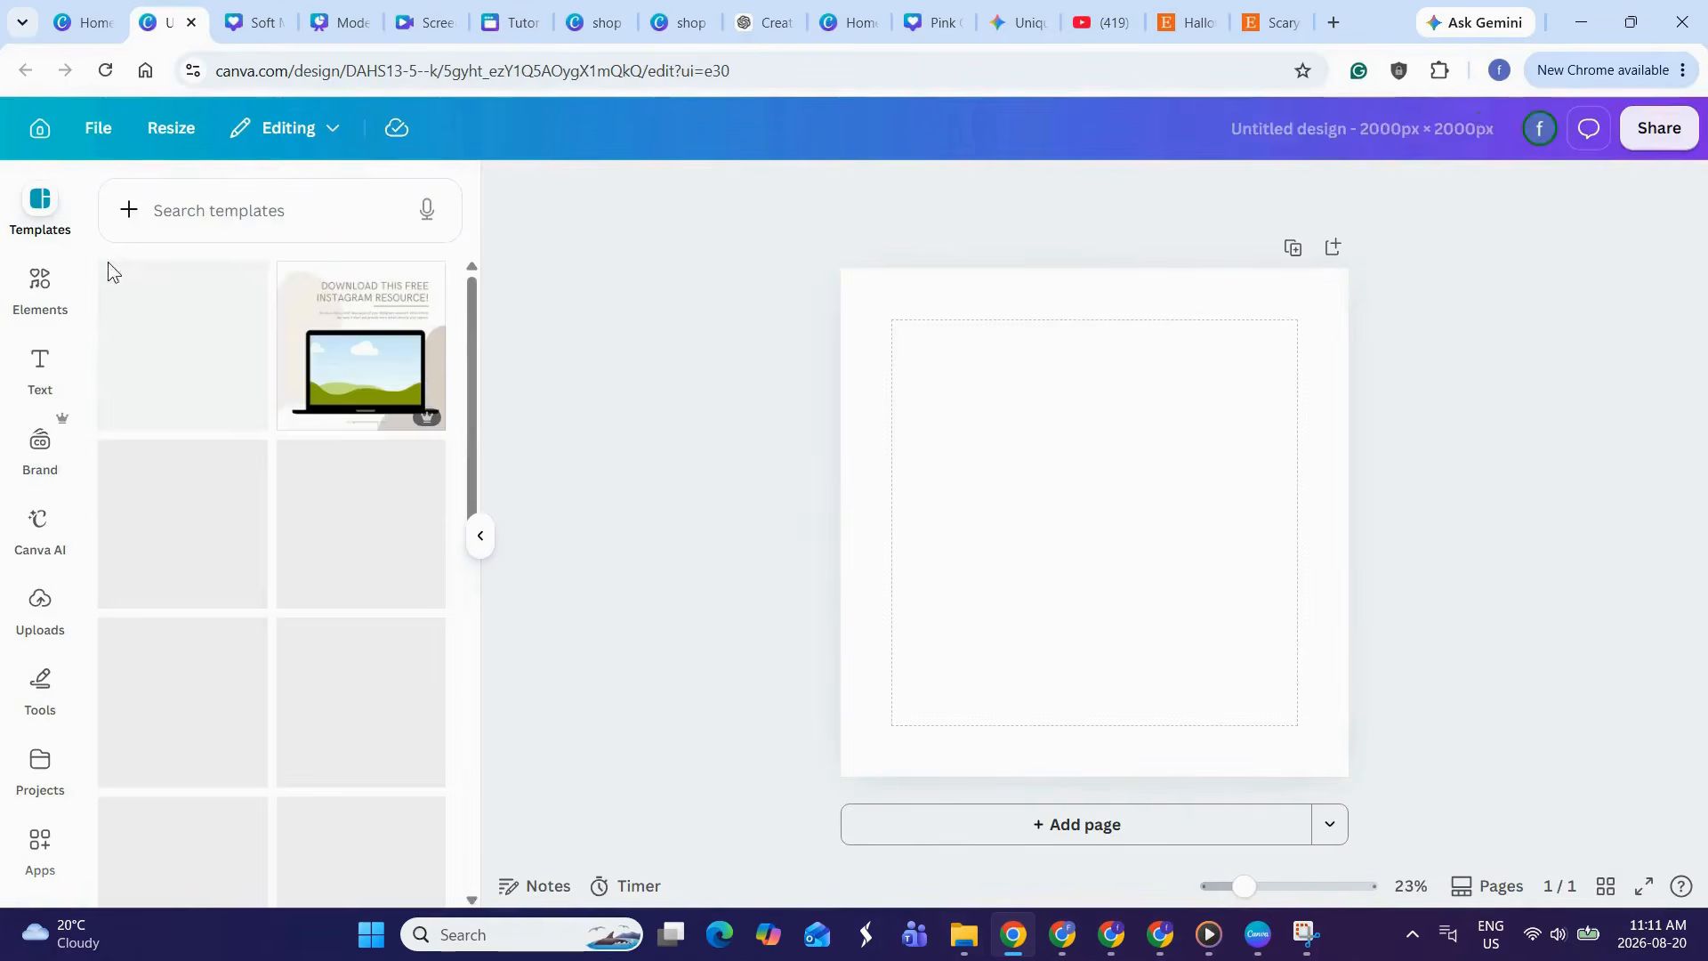
# - Search the elements for "phone frame" and list all of the matching frames
pyautogui.click(48, 287)
pyautogui.click(246, 208)
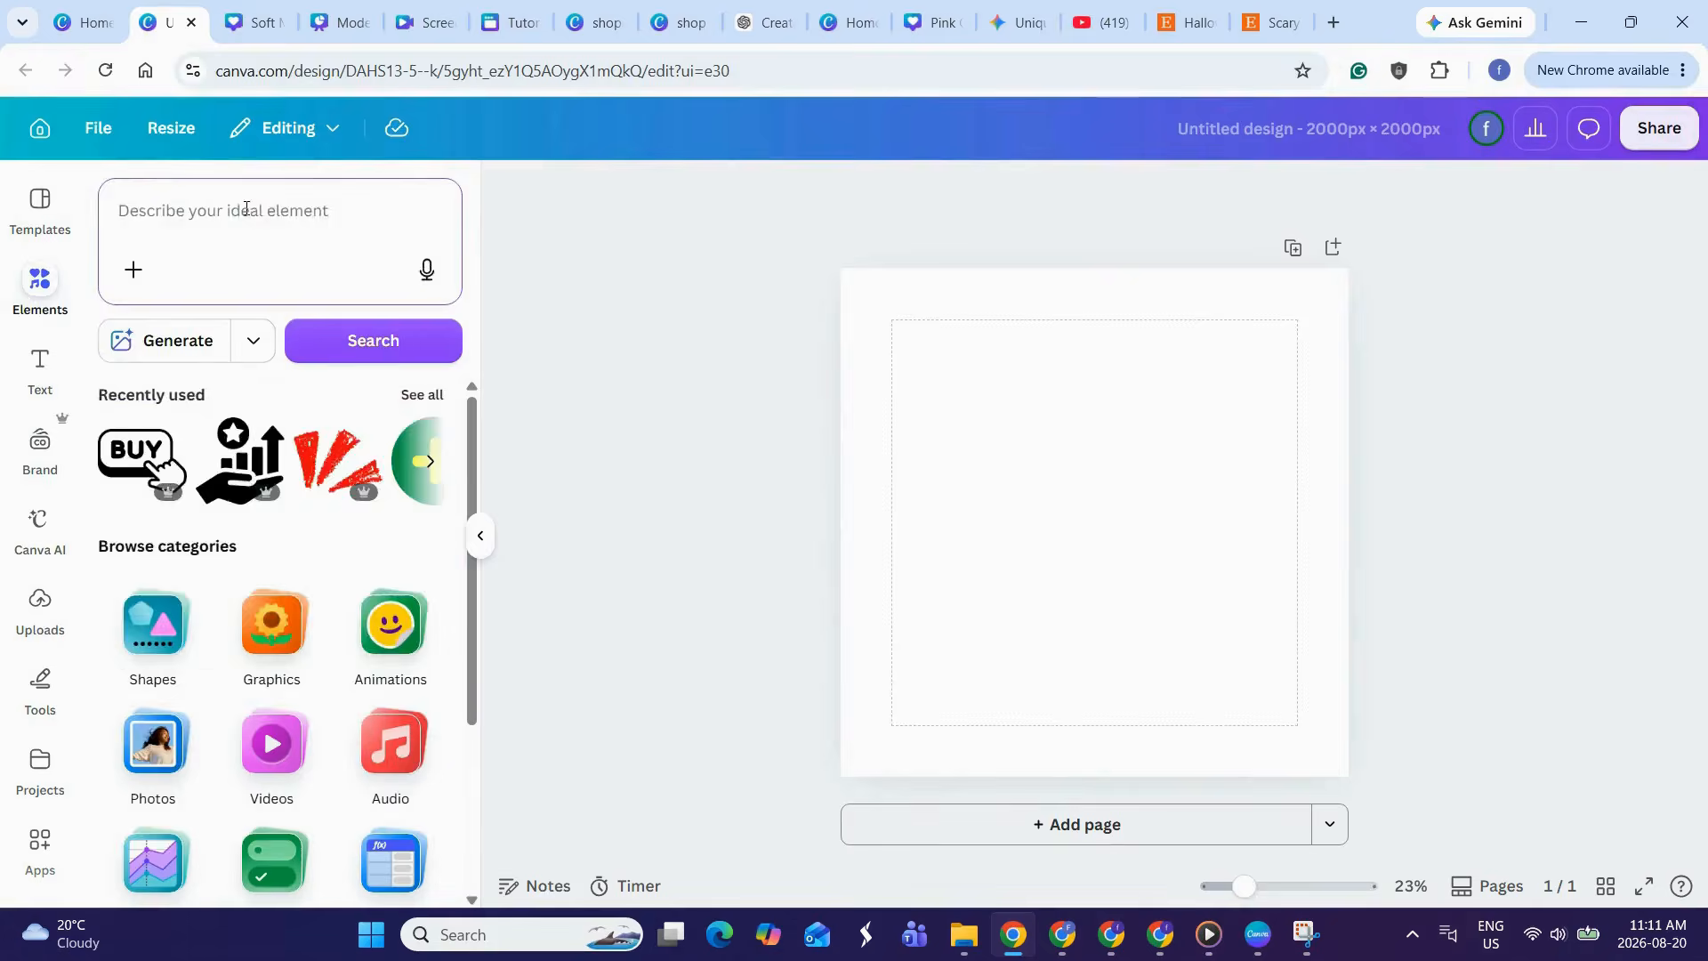
pyautogui.write('phone frame')
pyautogui.press('Return')
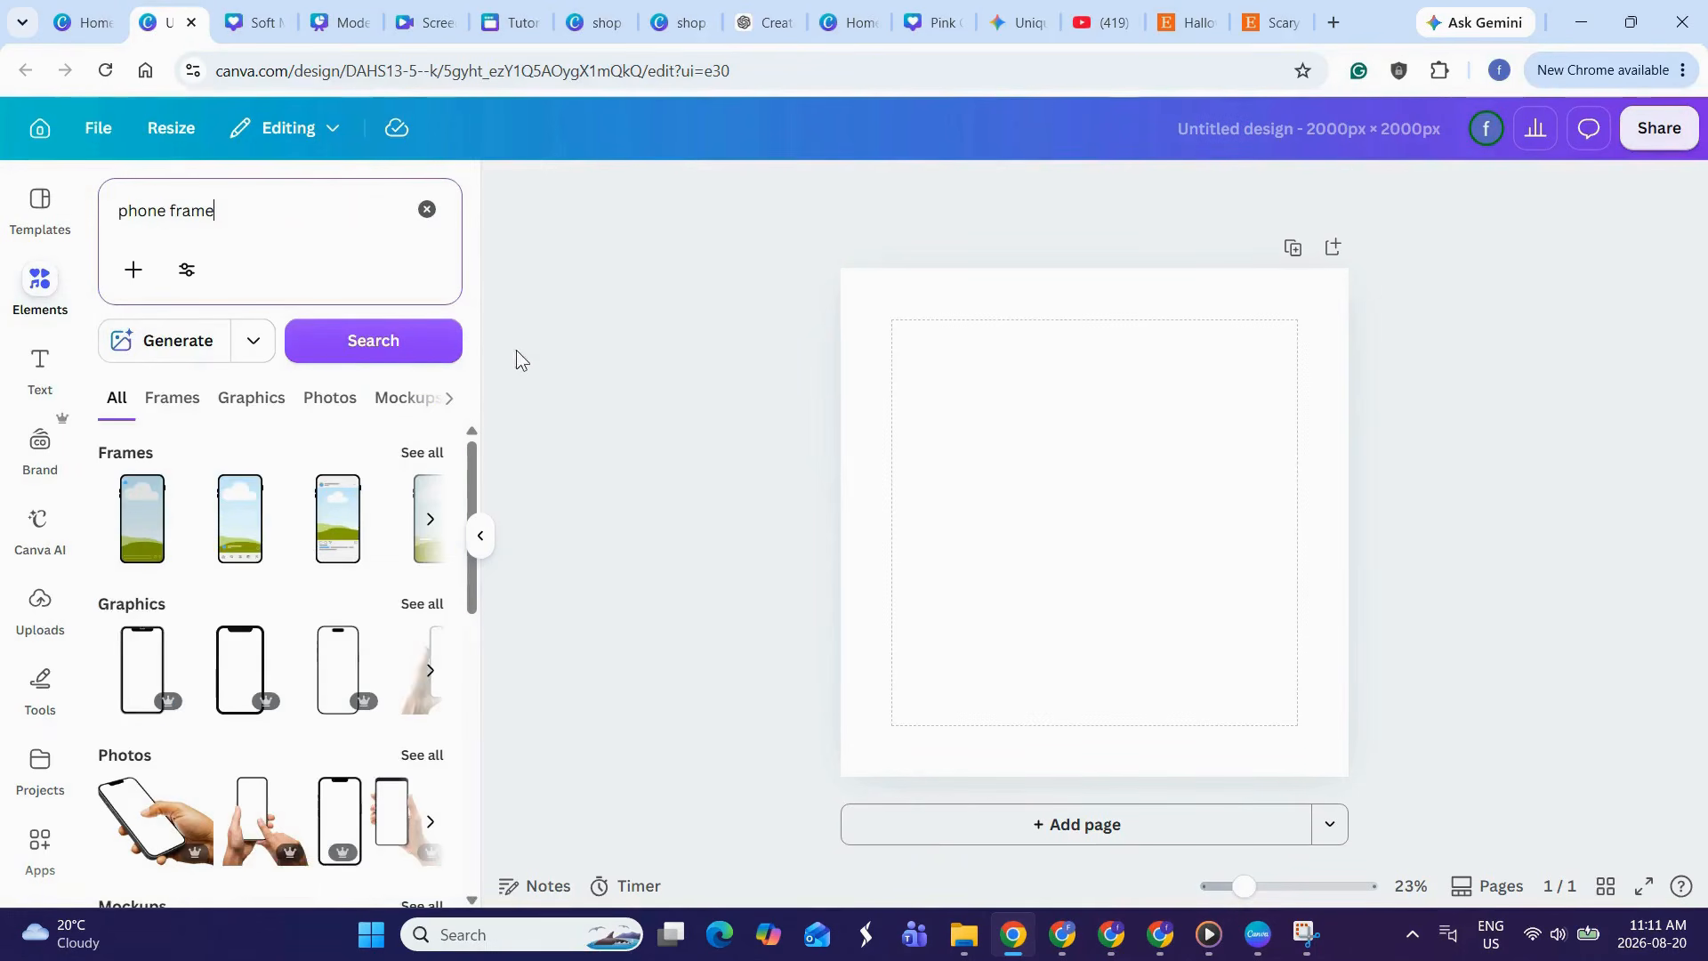
pyautogui.click(411, 454)
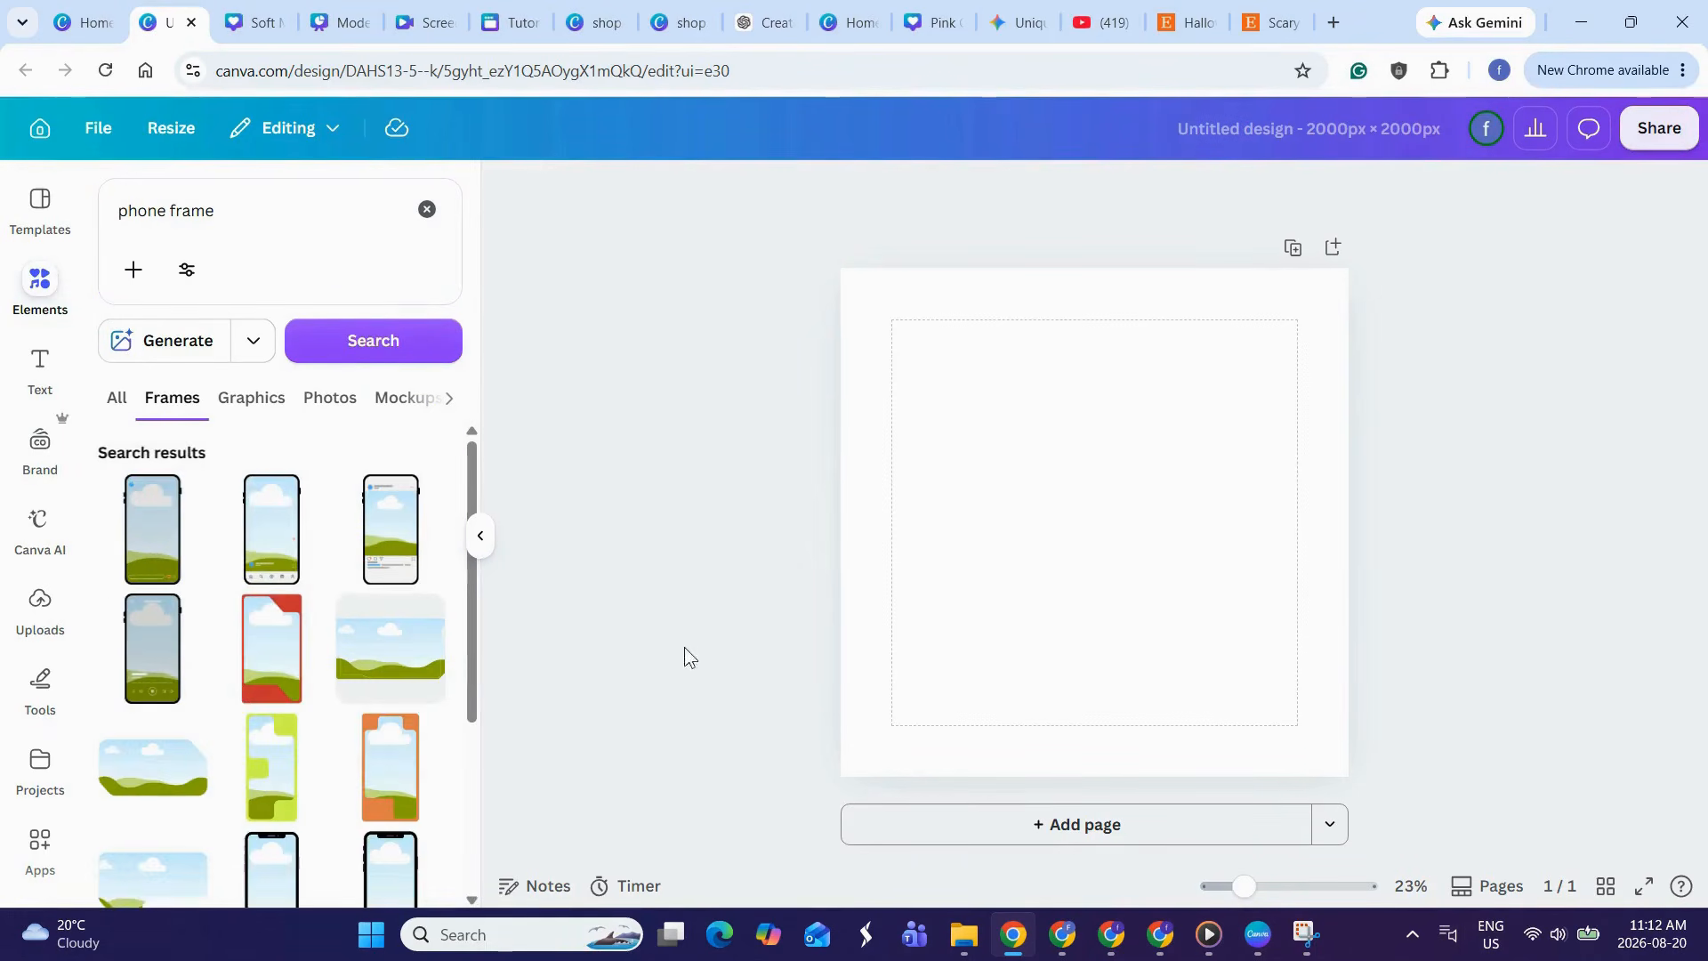
# - Add a black notched phone frame to the page, shrink it and duplicate it to make four phones
pyautogui.click(397, 865)
pyautogui.moveTo(1160, 395); pyautogui.dragTo(1108, 507)
pyautogui.moveTo(1071, 579); pyautogui.dragTo(1109, 517)
pyautogui.click(1071, 438)
pyautogui.click(1072, 440)
pyautogui.click(1074, 442)
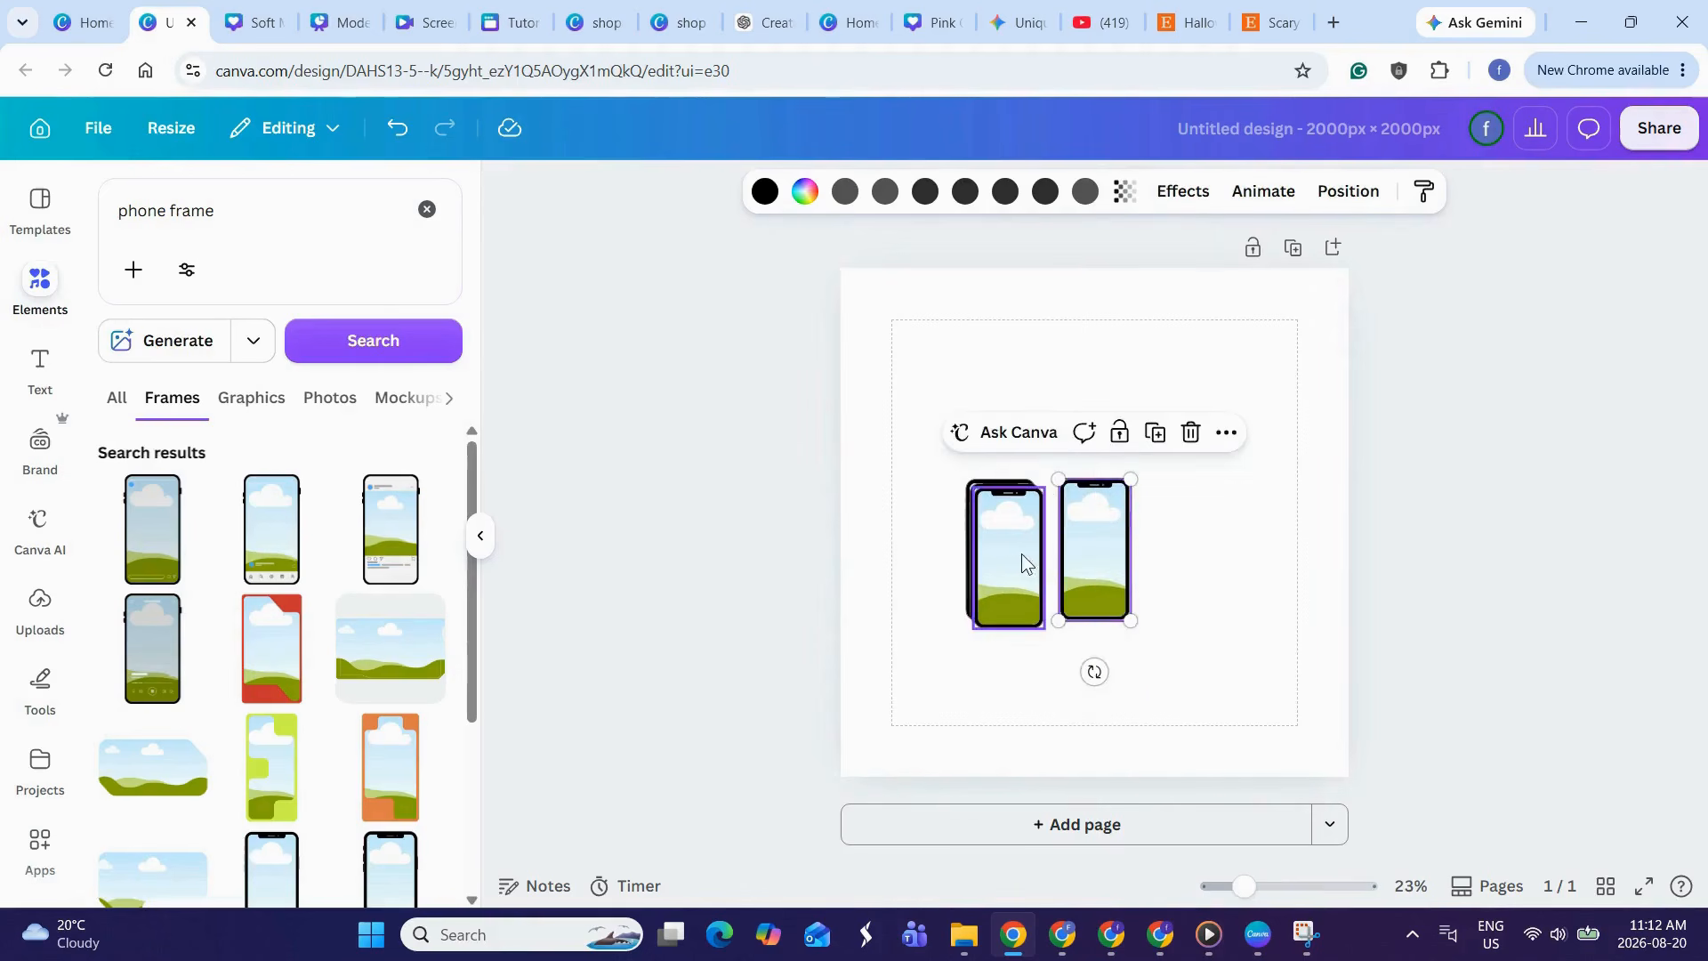
# - Spread the four phone frames into an aligned, evenly spaced row and centre the row on the page
pyautogui.moveTo(1021, 564); pyautogui.dragTo(951, 588)
pyautogui.click(1406, 193)
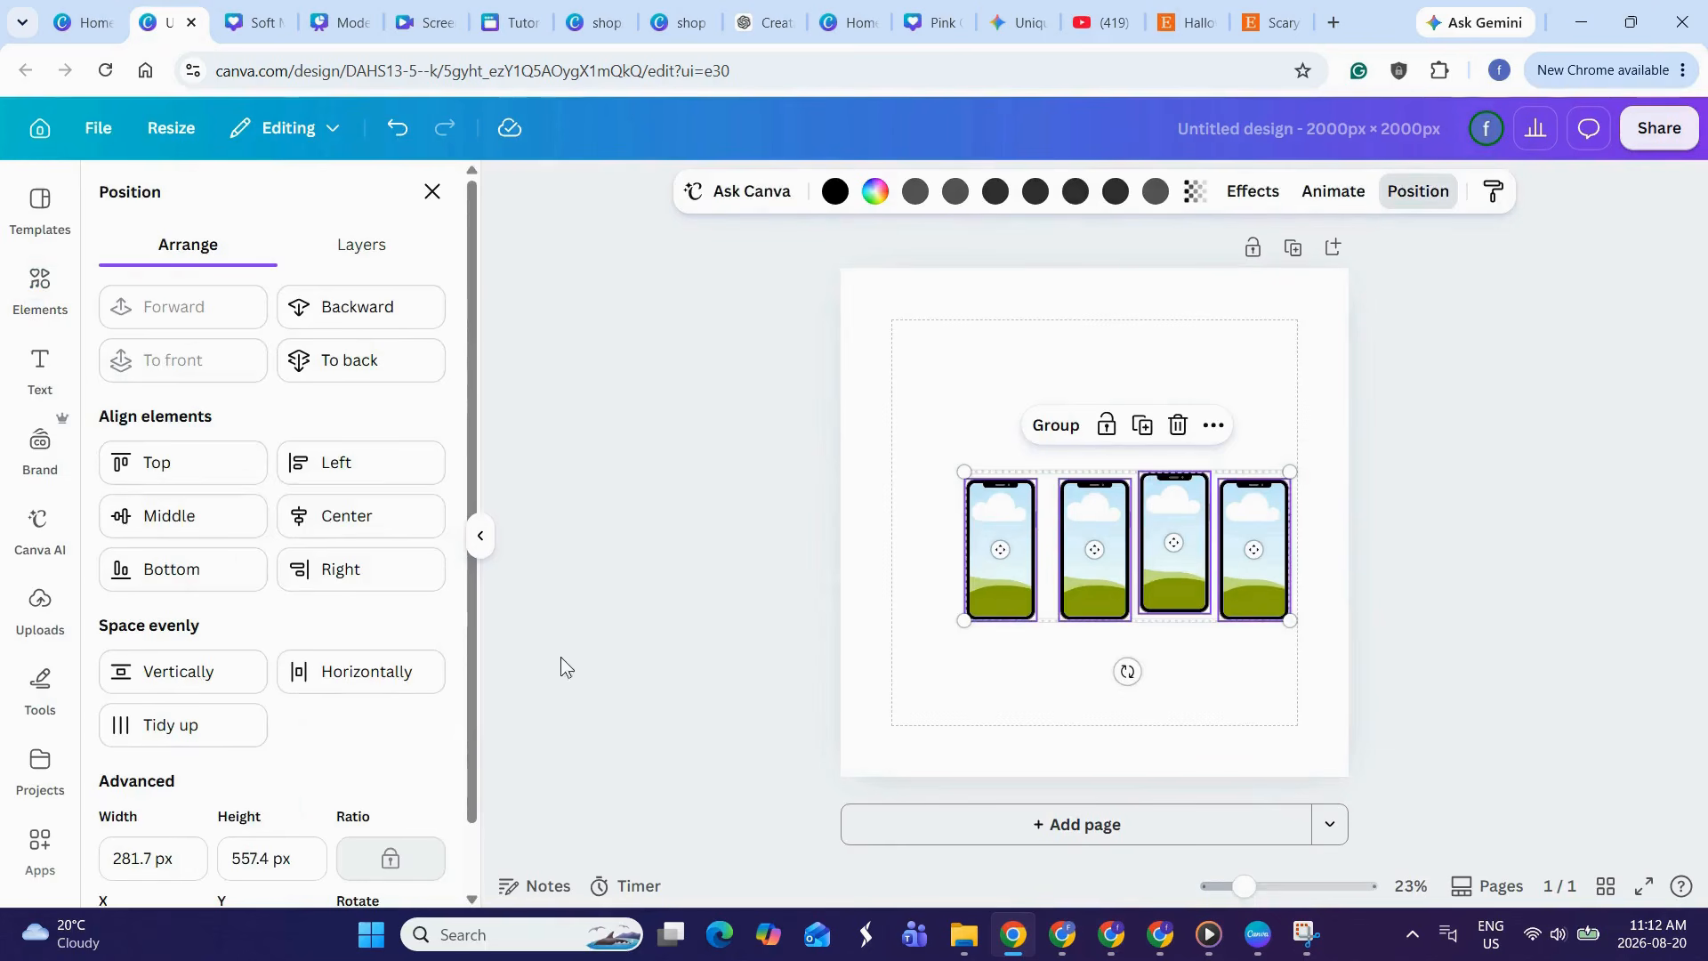
pyautogui.click(183, 724)
pyautogui.moveTo(1128, 572); pyautogui.dragTo(1106, 572)
# - Add a subheading reading "Wedding Website Invitation" on two lines above the row of phones
pyautogui.click(40, 363)
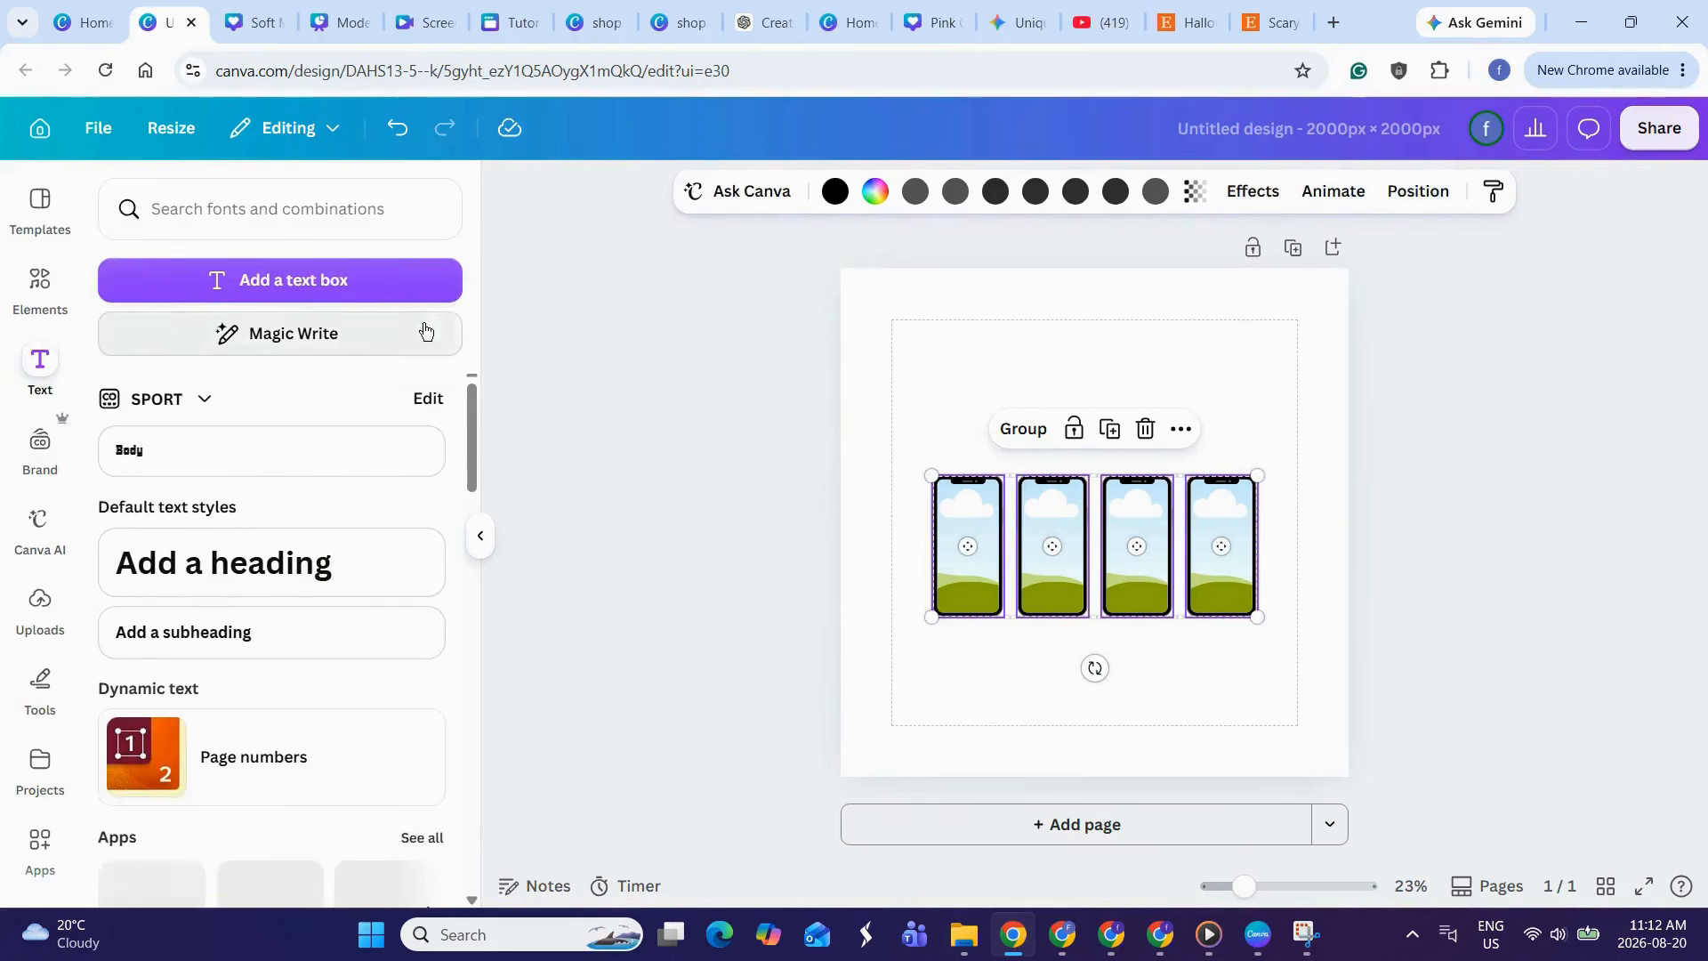
pyautogui.click(257, 623)
pyautogui.moveTo(1078, 649); pyautogui.dragTo(1078, 368)
pyautogui.click(1078, 368)
pyautogui.write('W')
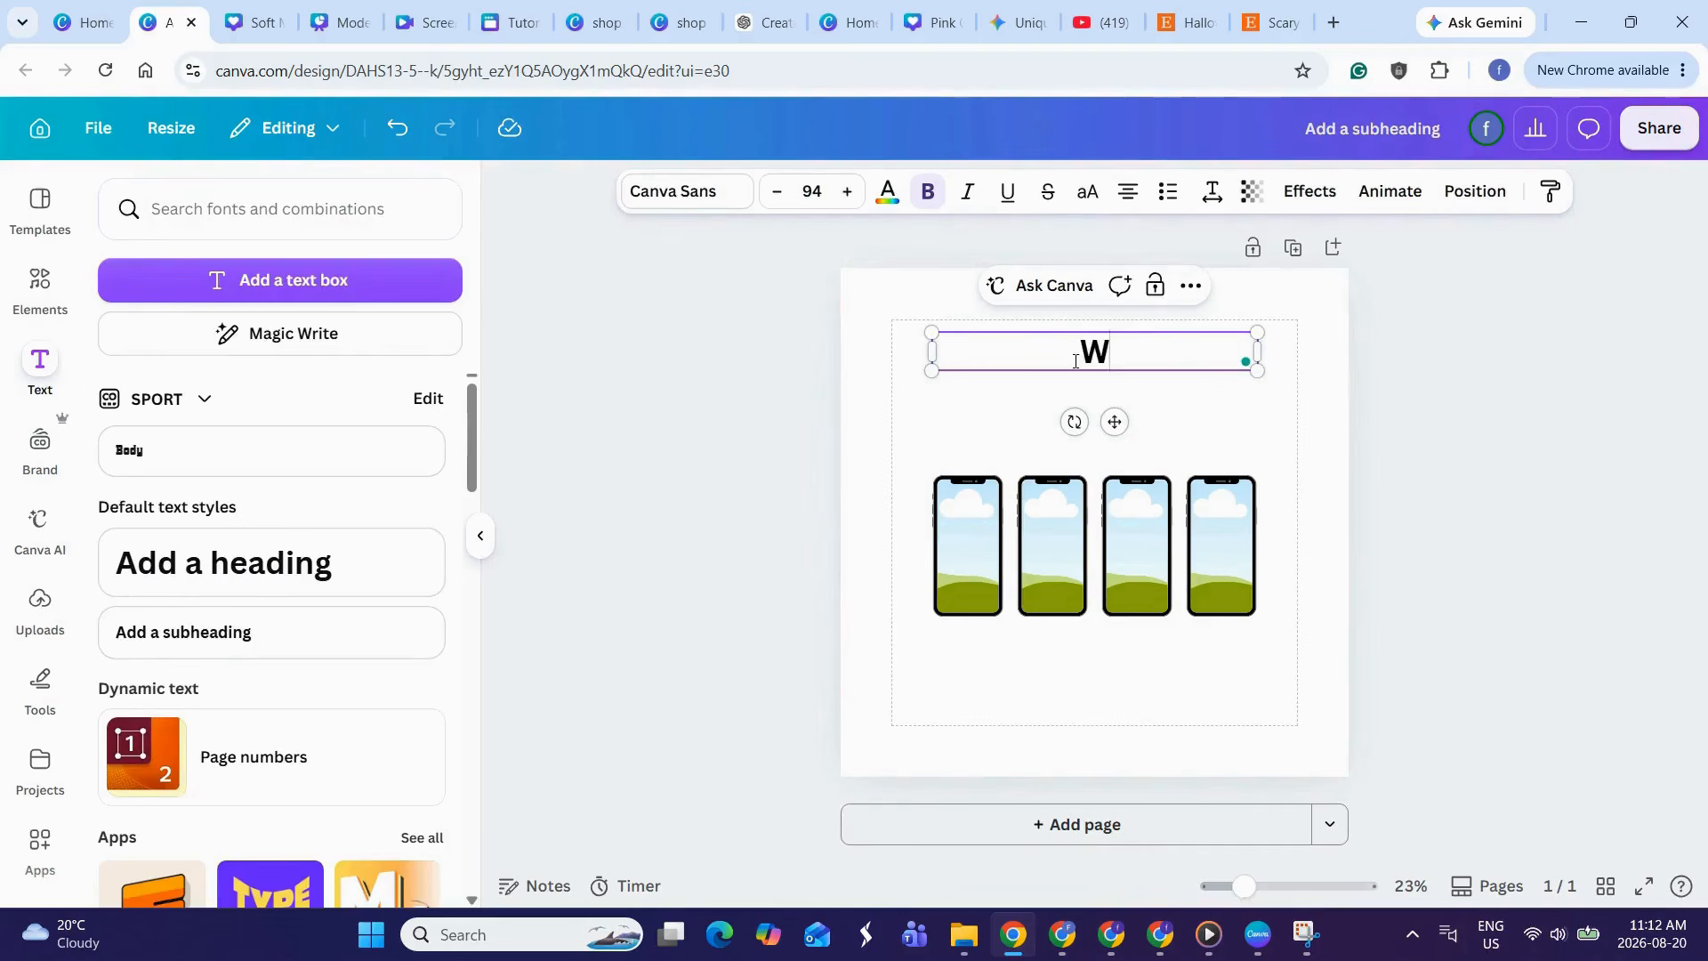
pyautogui.write('edding Website')
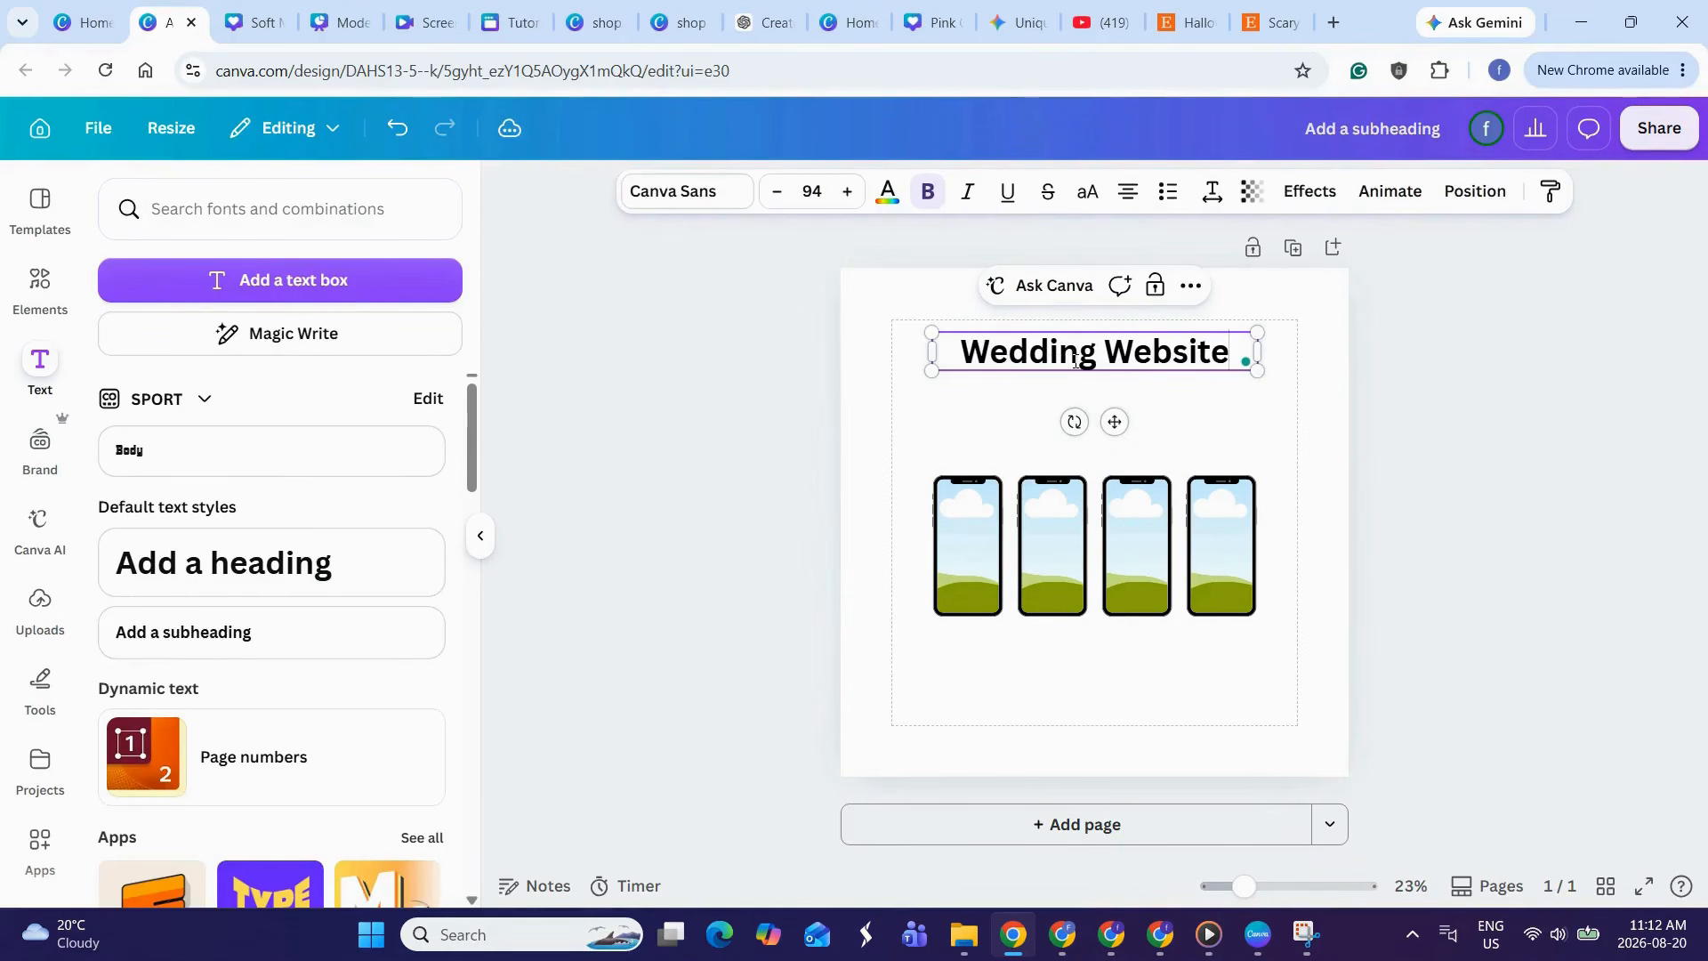
pyautogui.press('Return')
pyautogui.write('Invitation')
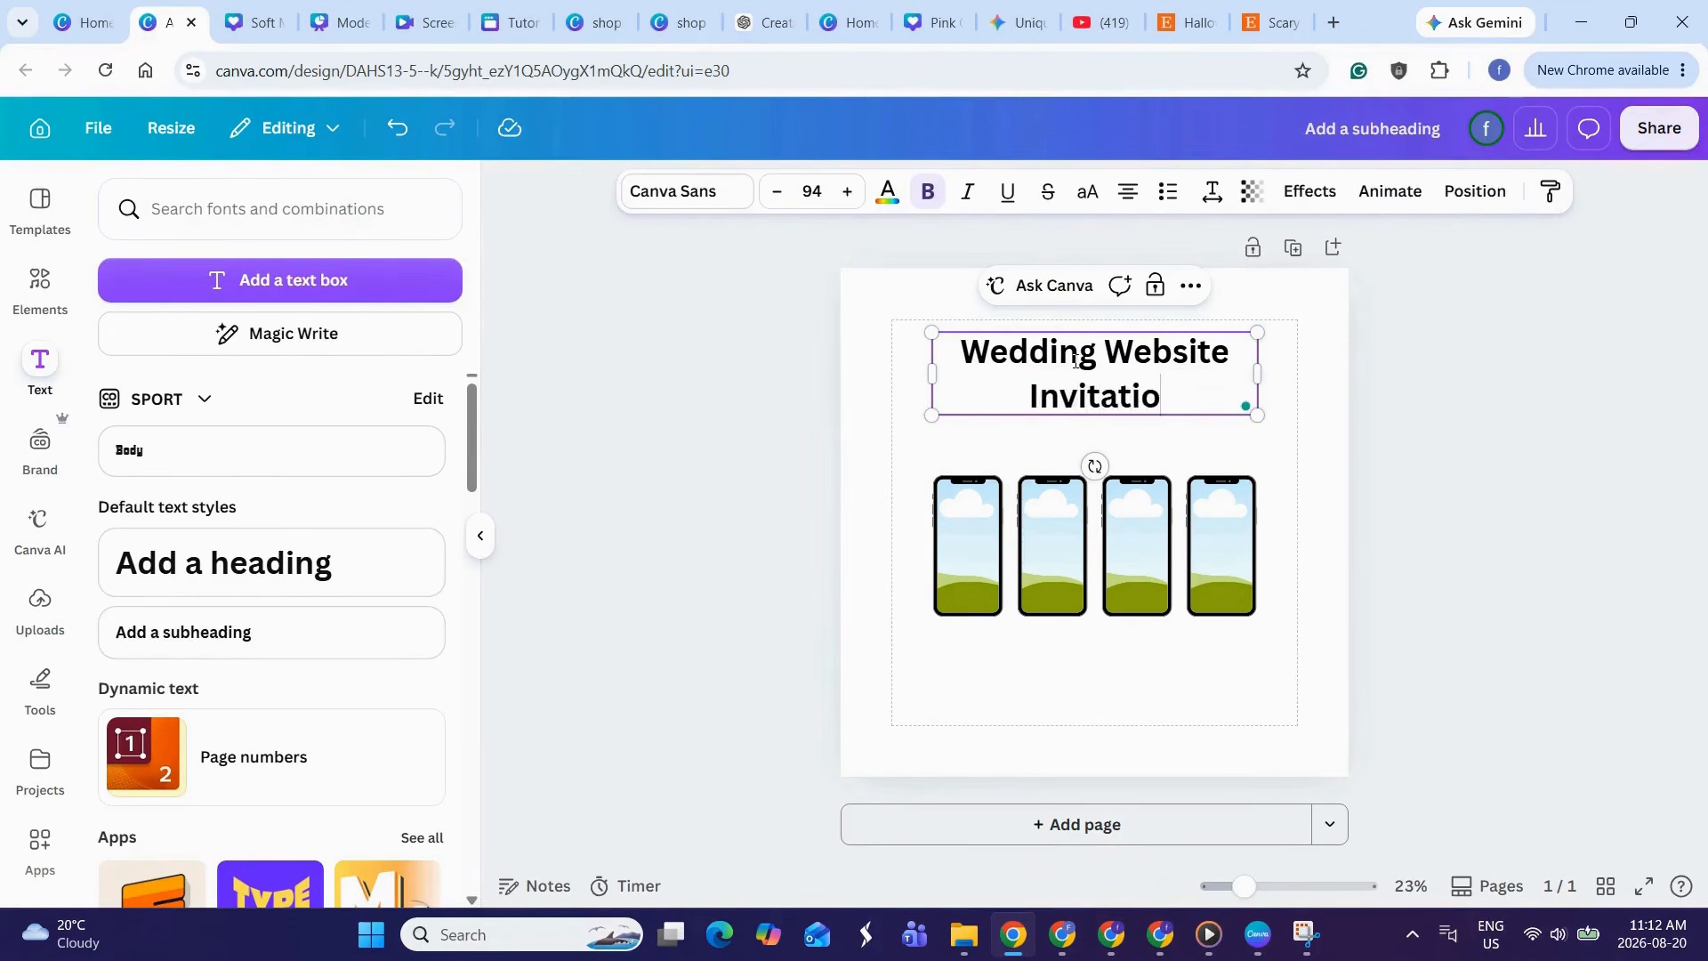
pyautogui.click(1214, 454)
pyautogui.moveTo(1155, 411); pyautogui.dragTo(1151, 399)
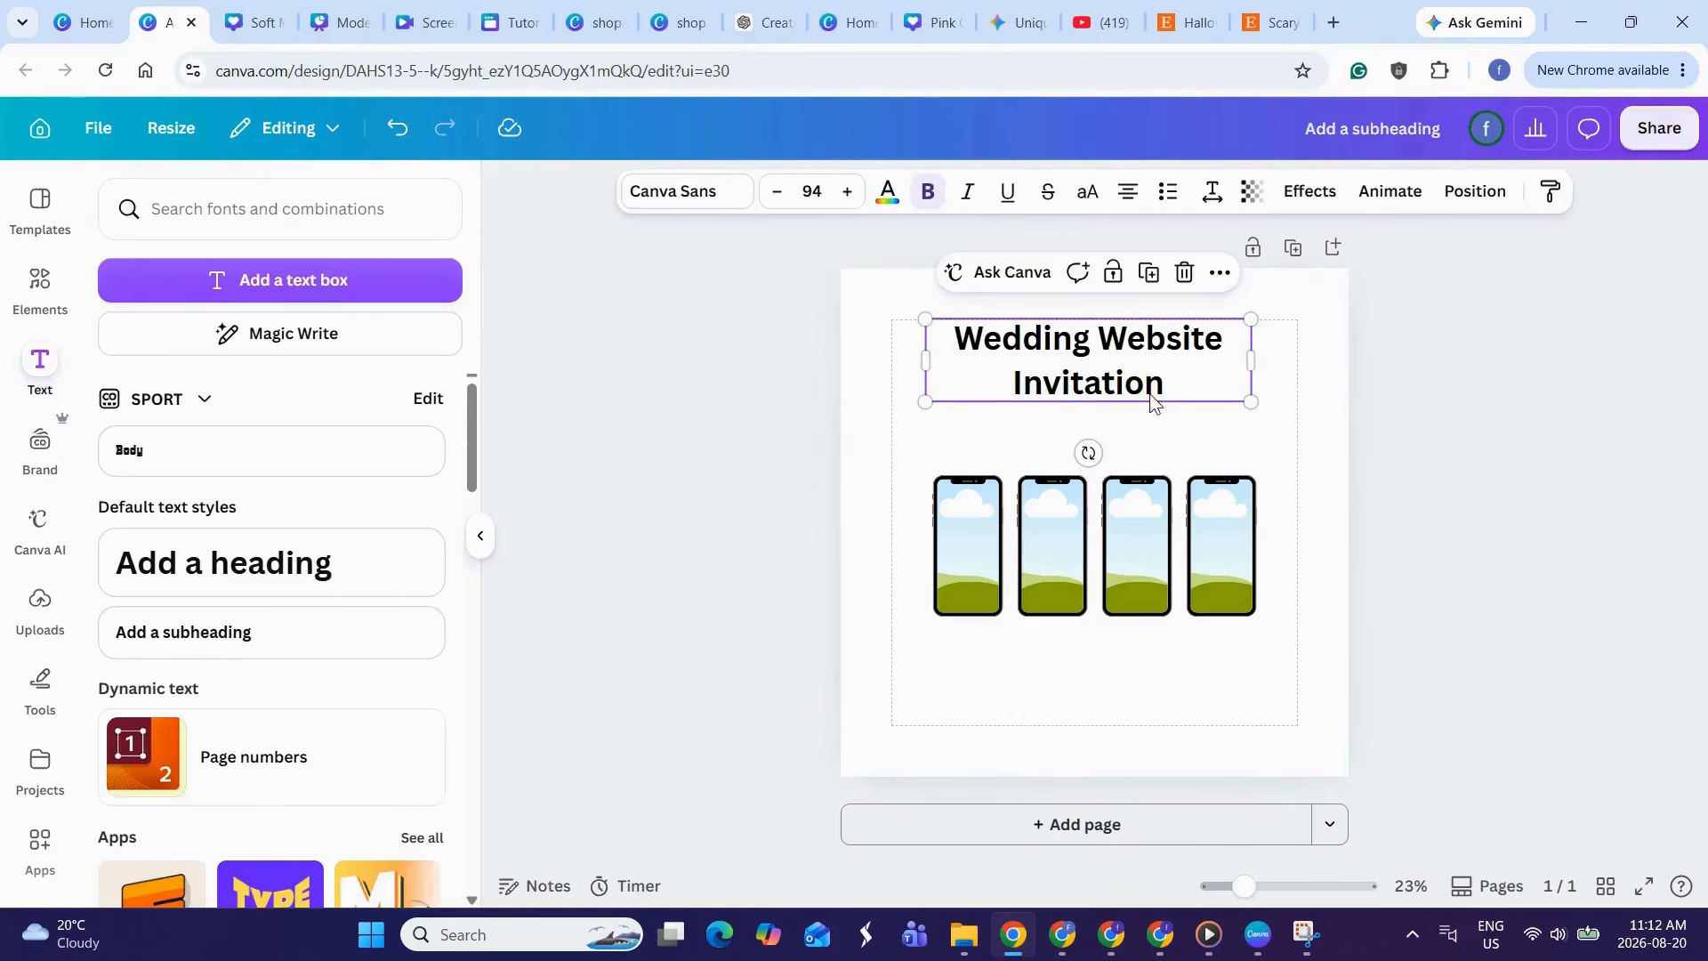
# - Add a small white circle over the first phone's lower edge and place a copy on the second phone
pyautogui.click(1002, 681)
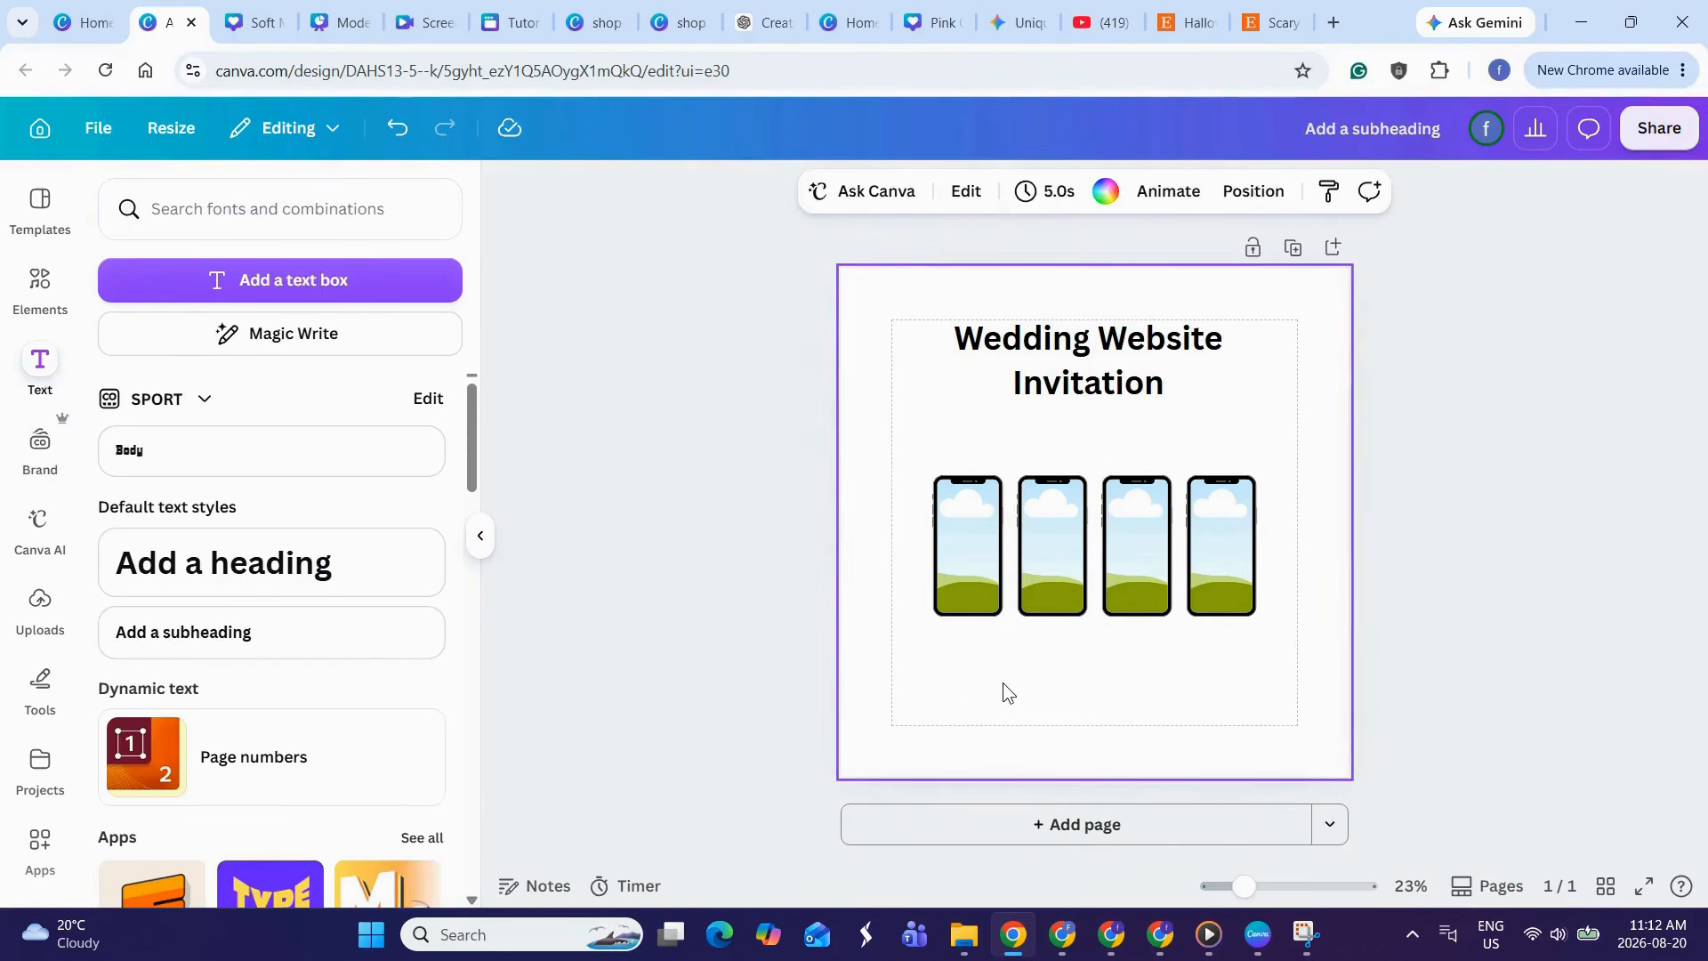
pyautogui.press('c')
pyautogui.click(716, 193)
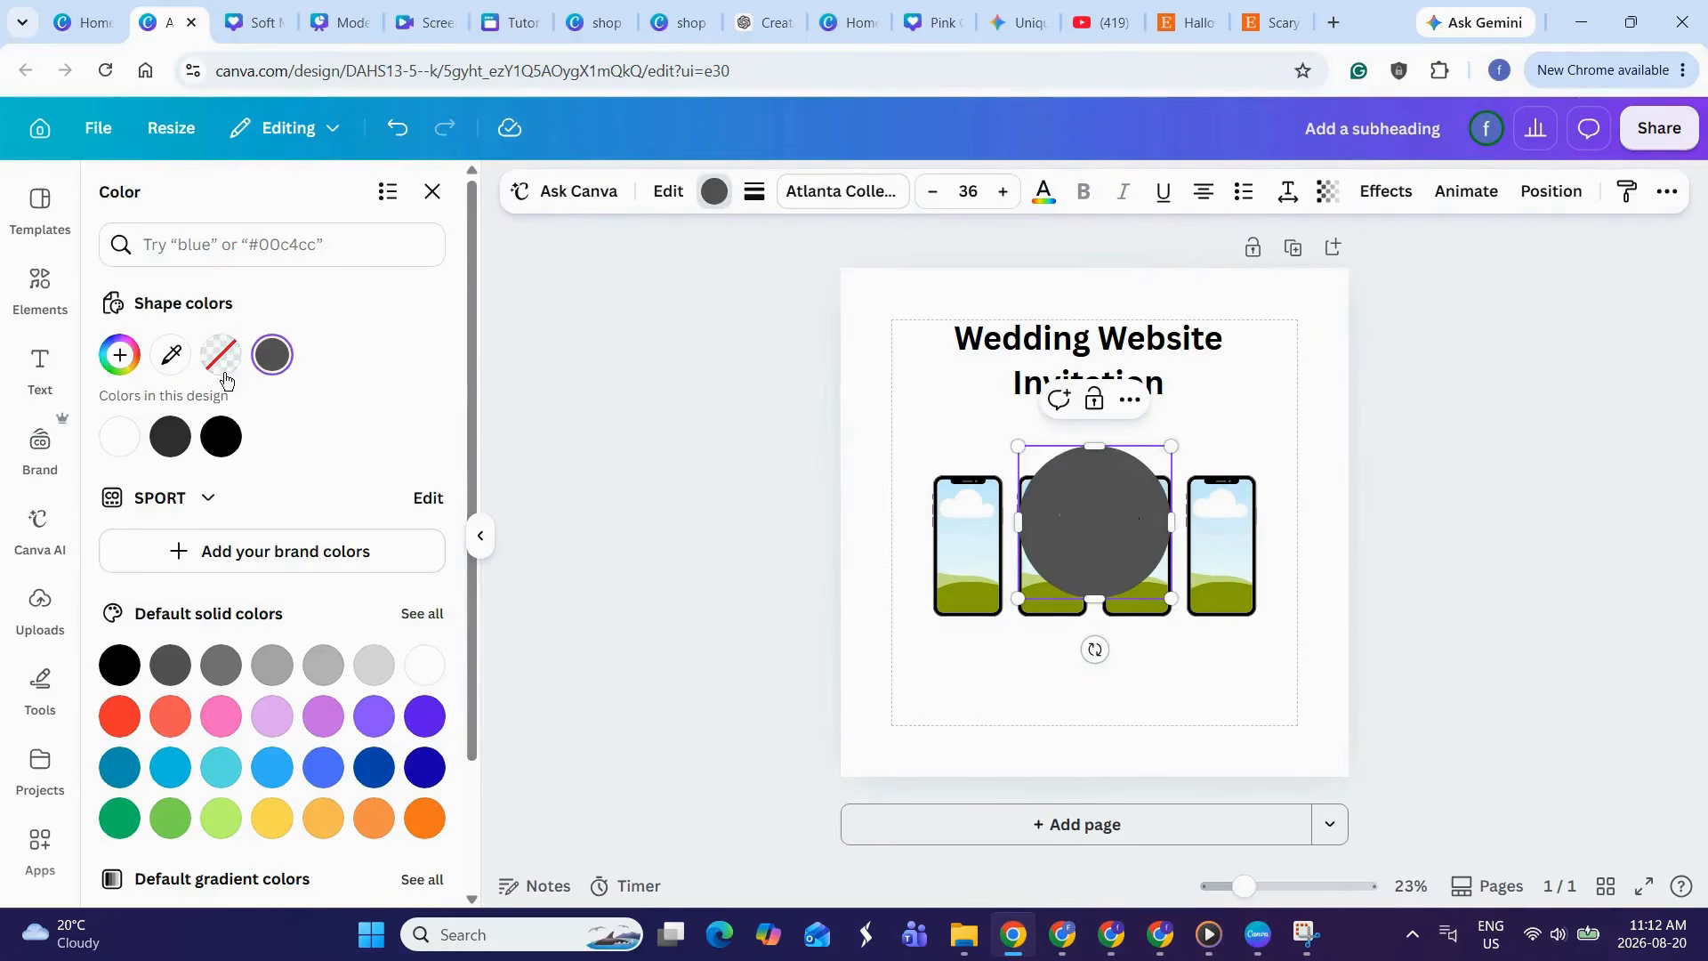
pyautogui.click(119, 436)
pyautogui.moveTo(1168, 447); pyautogui.dragTo(1081, 521)
pyautogui.moveTo(1075, 654); pyautogui.dragTo(990, 690)
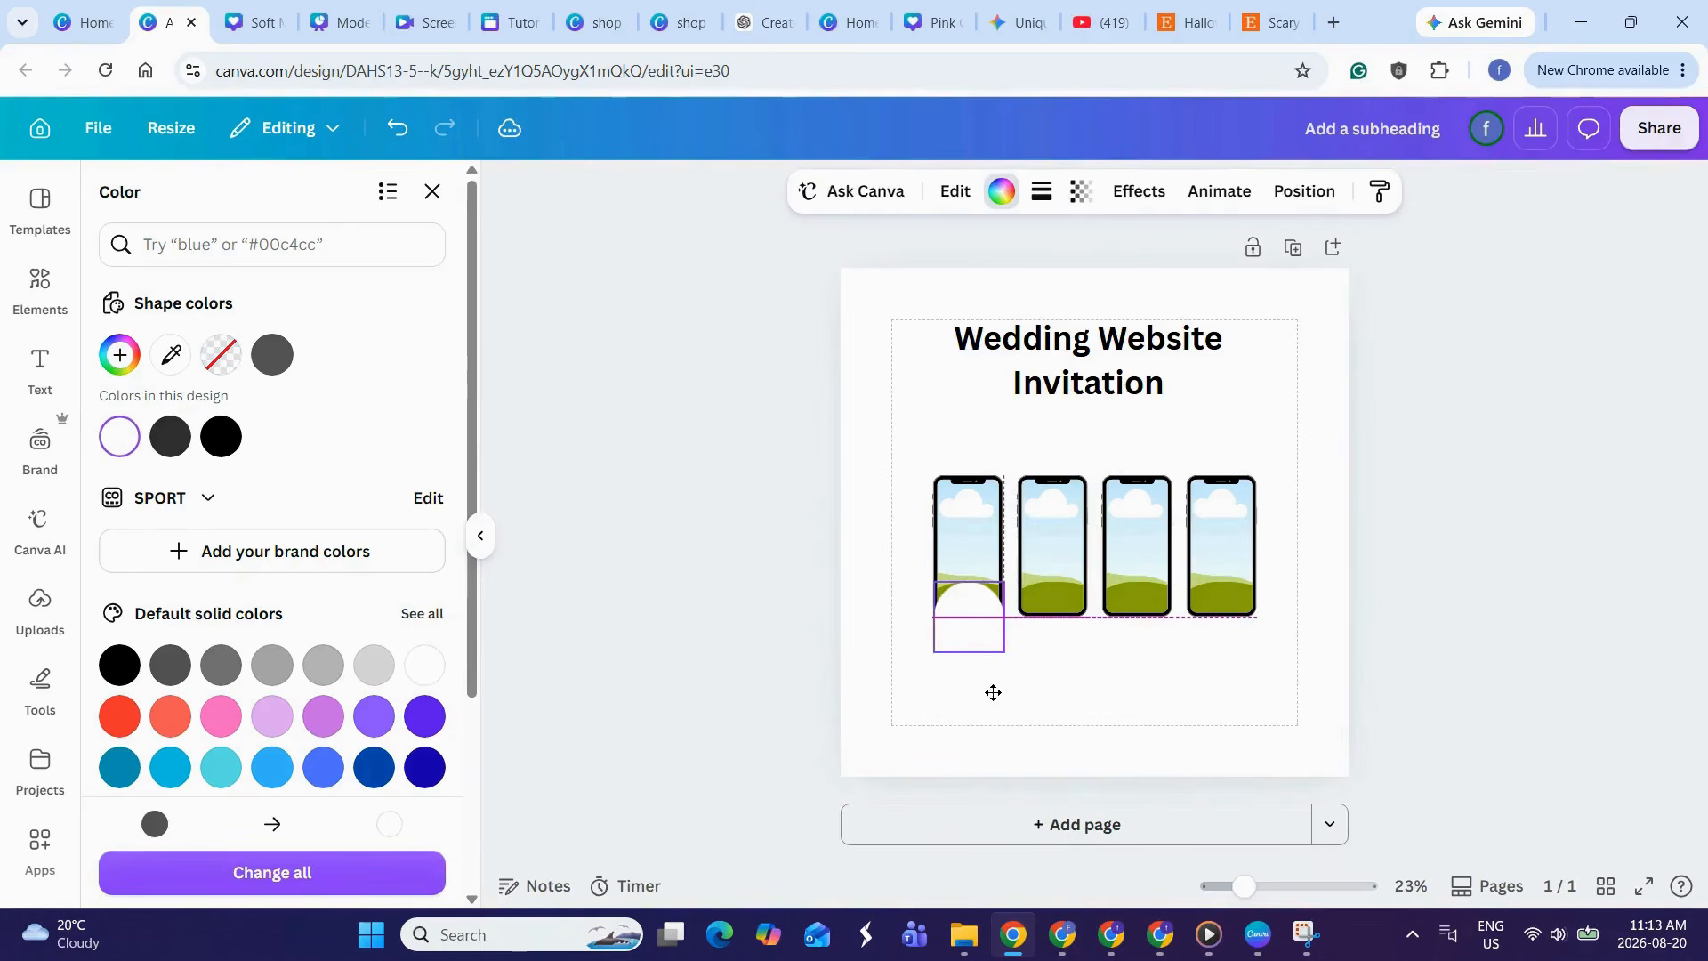
pyautogui.hotkey('ctrl', 'd')
pyautogui.moveTo(1033, 623); pyautogui.dragTo(1068, 628)
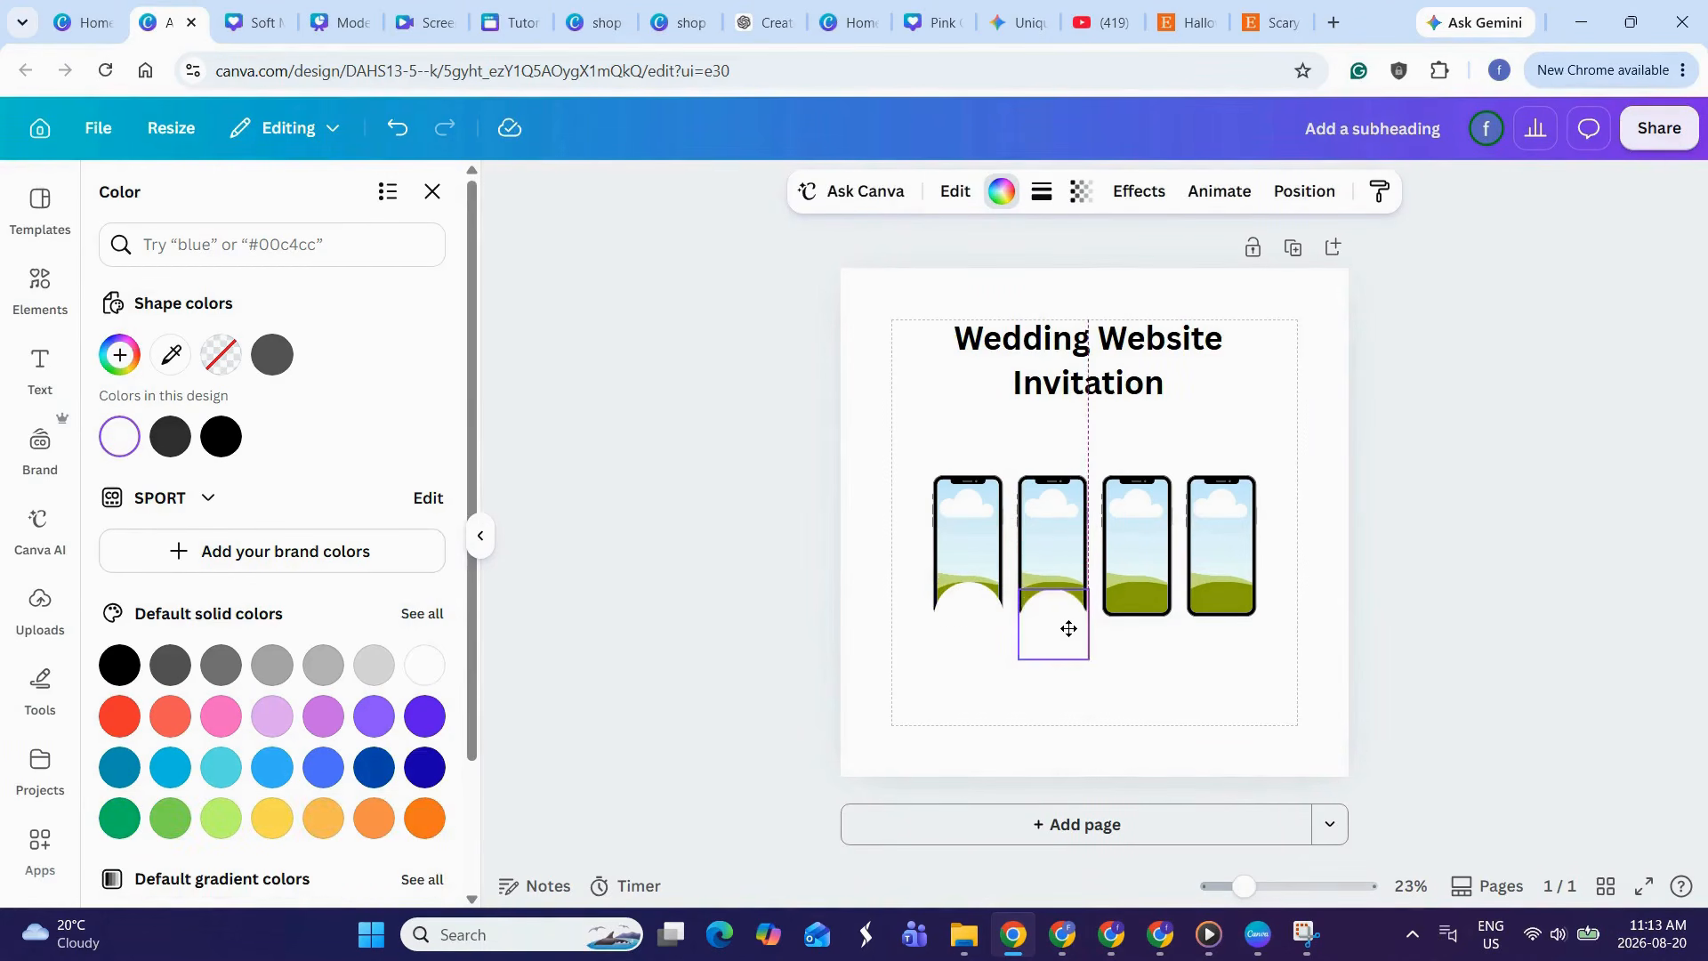
# - Add a horizontal line between the title and the phones, extended to about the width of the phone row
pyautogui.click(948, 697)
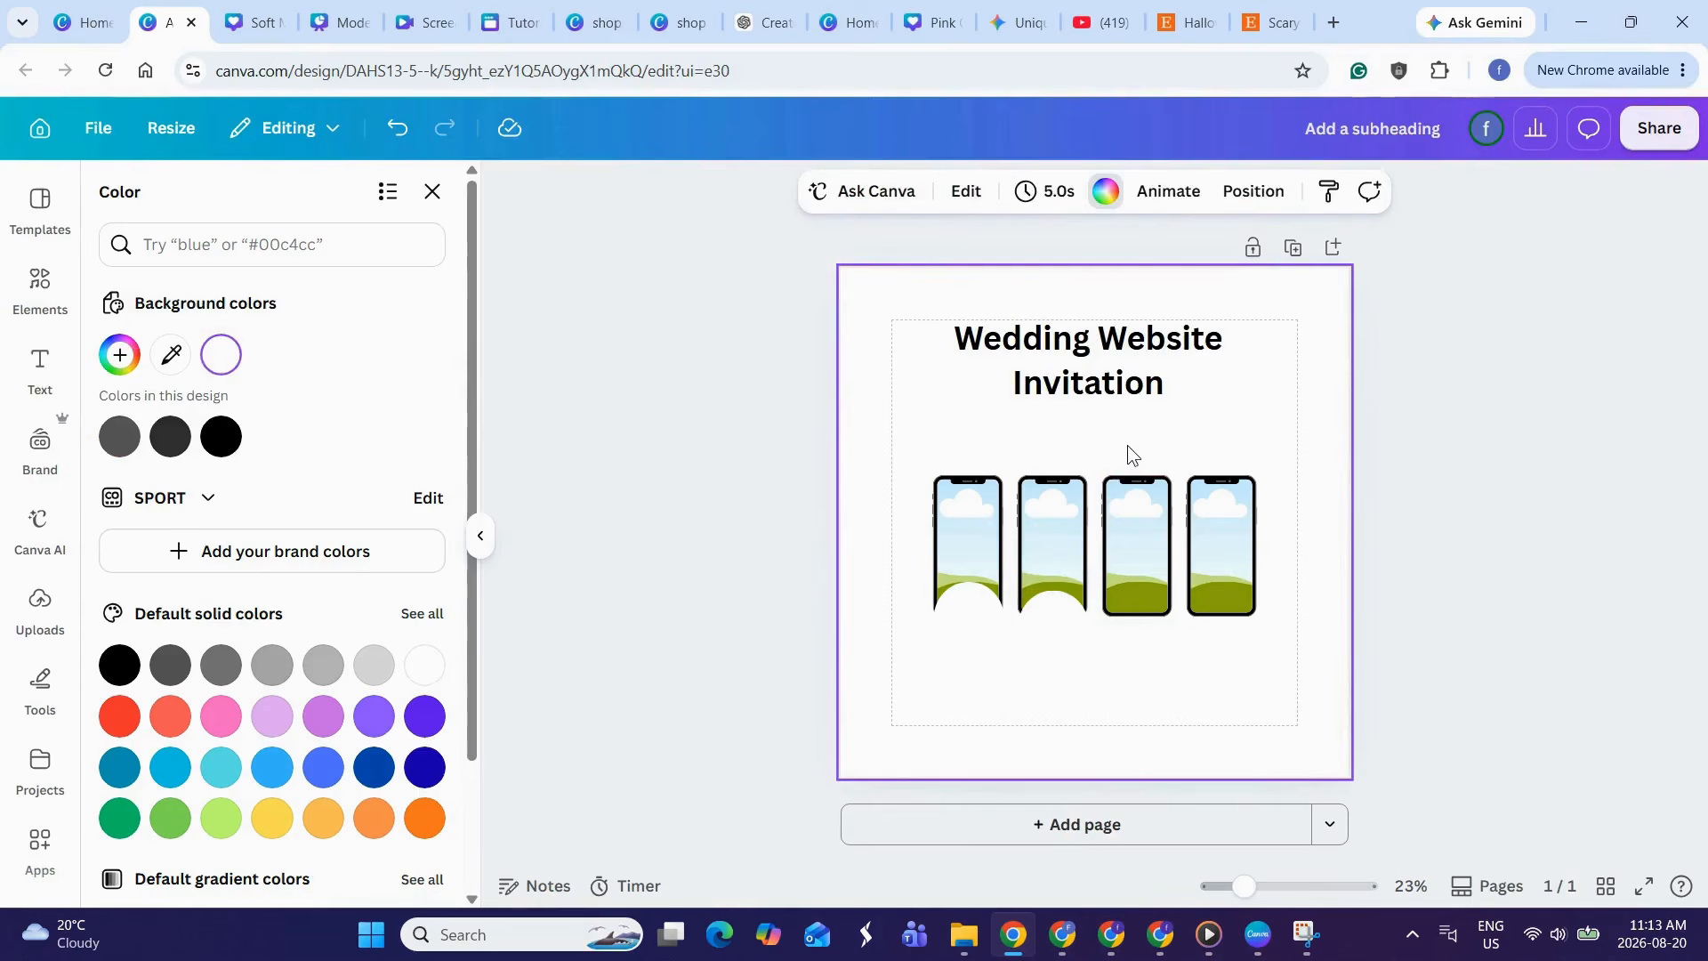
pyautogui.press('l')
pyautogui.moveTo(1115, 574); pyautogui.dragTo(1112, 480)
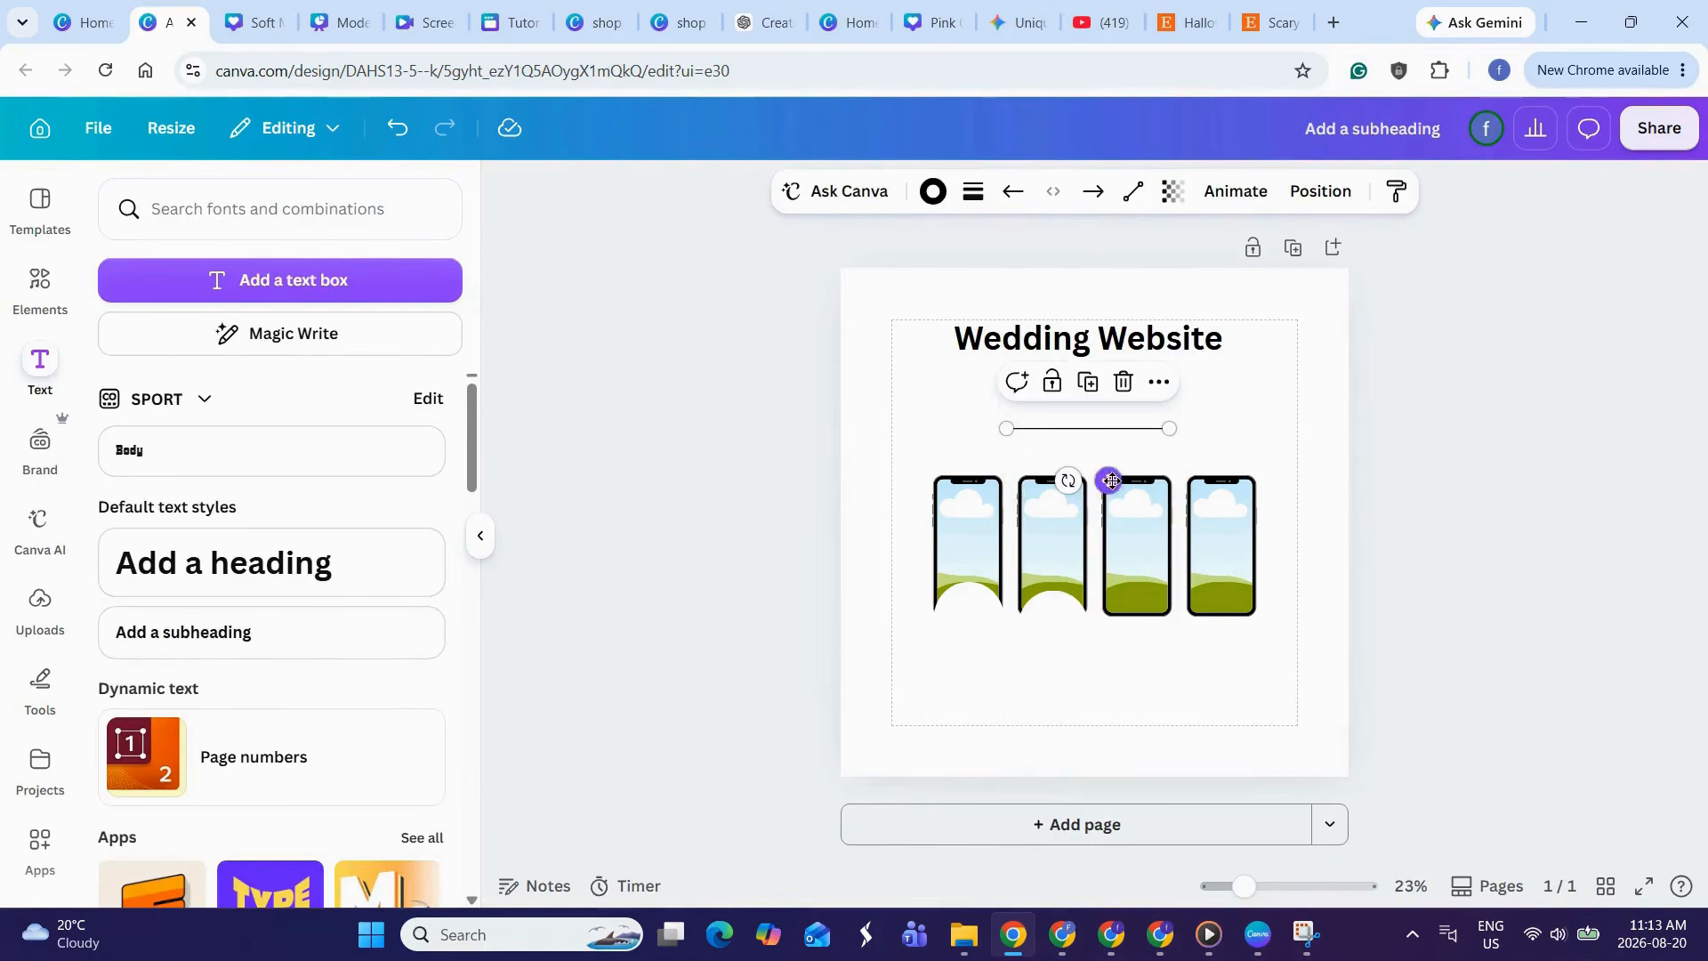
pyautogui.moveTo(1003, 428); pyautogui.dragTo(945, 428)
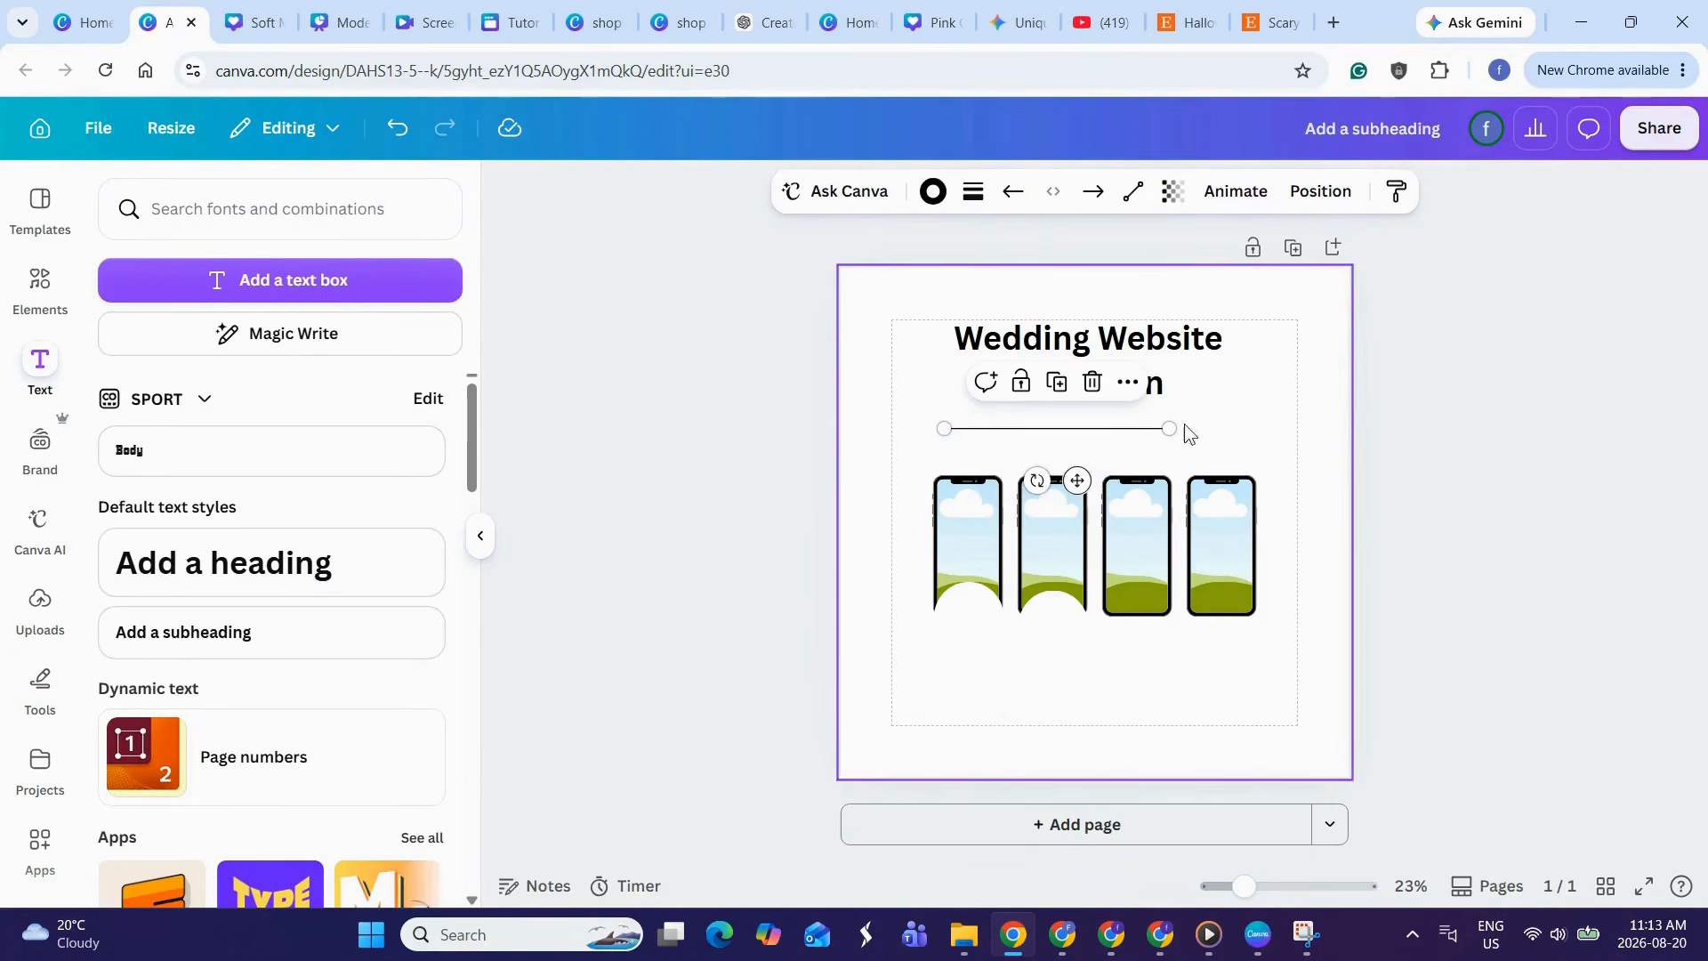
pyautogui.moveTo(1169, 428); pyautogui.dragTo(1249, 429)
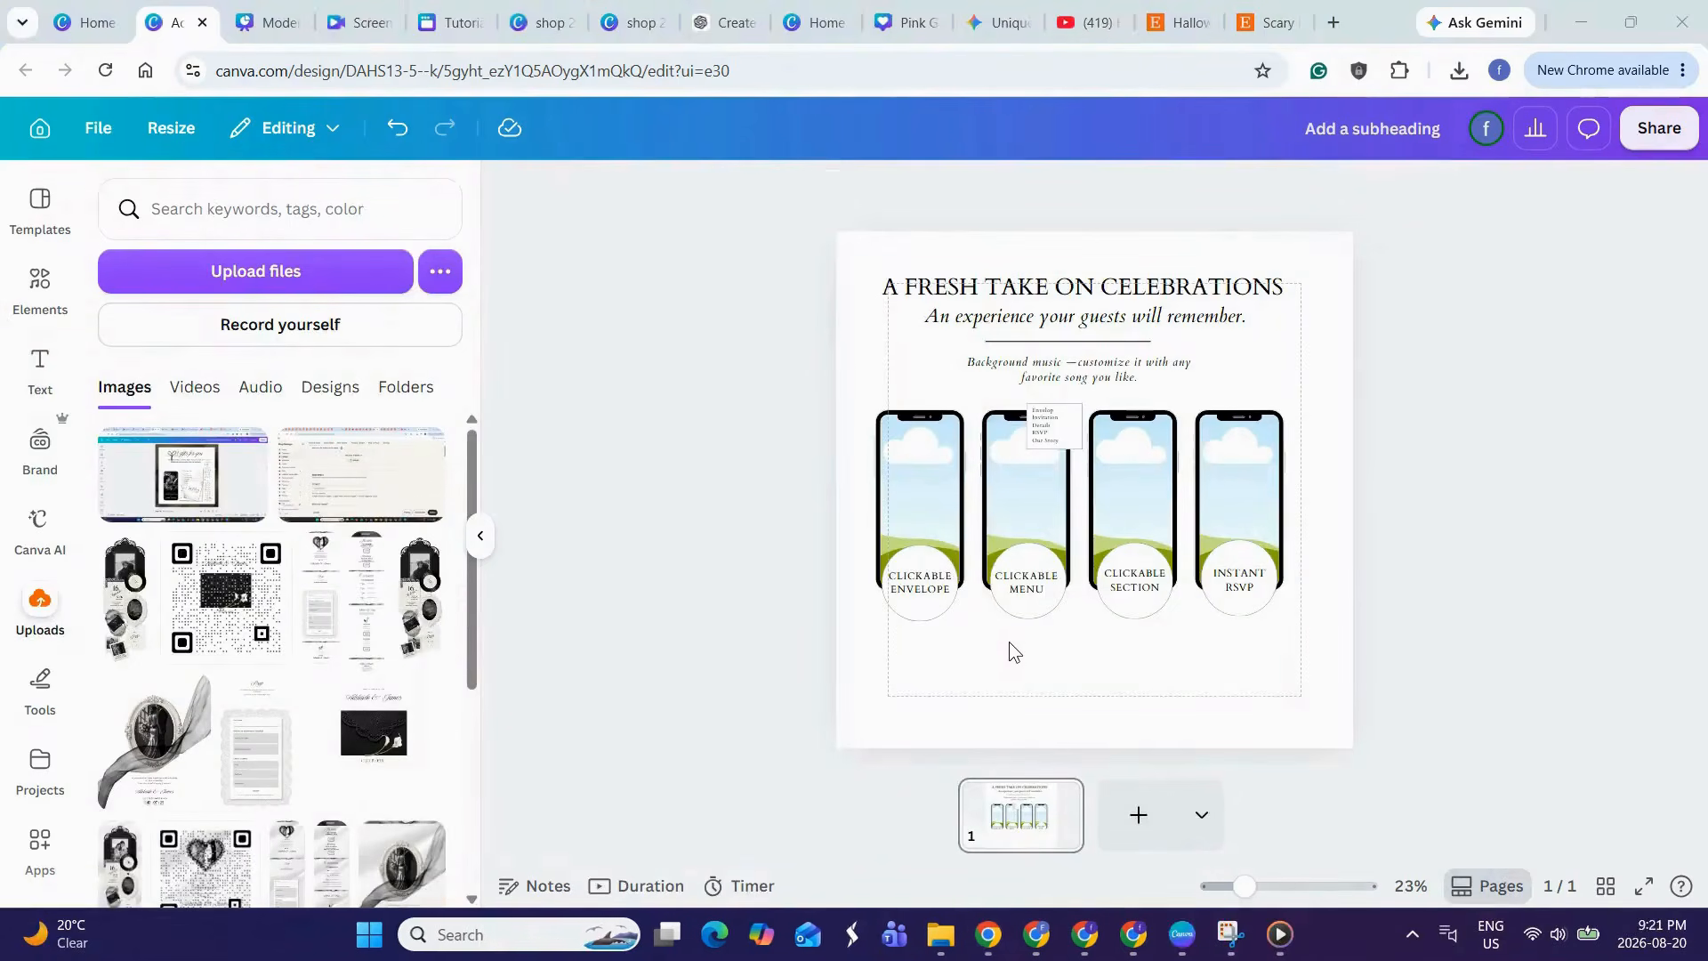
# - Add a flat rectangle with a solid stroke of weight 2 below the phones and place a duplicate beside it
pyautogui.click(1009, 642)
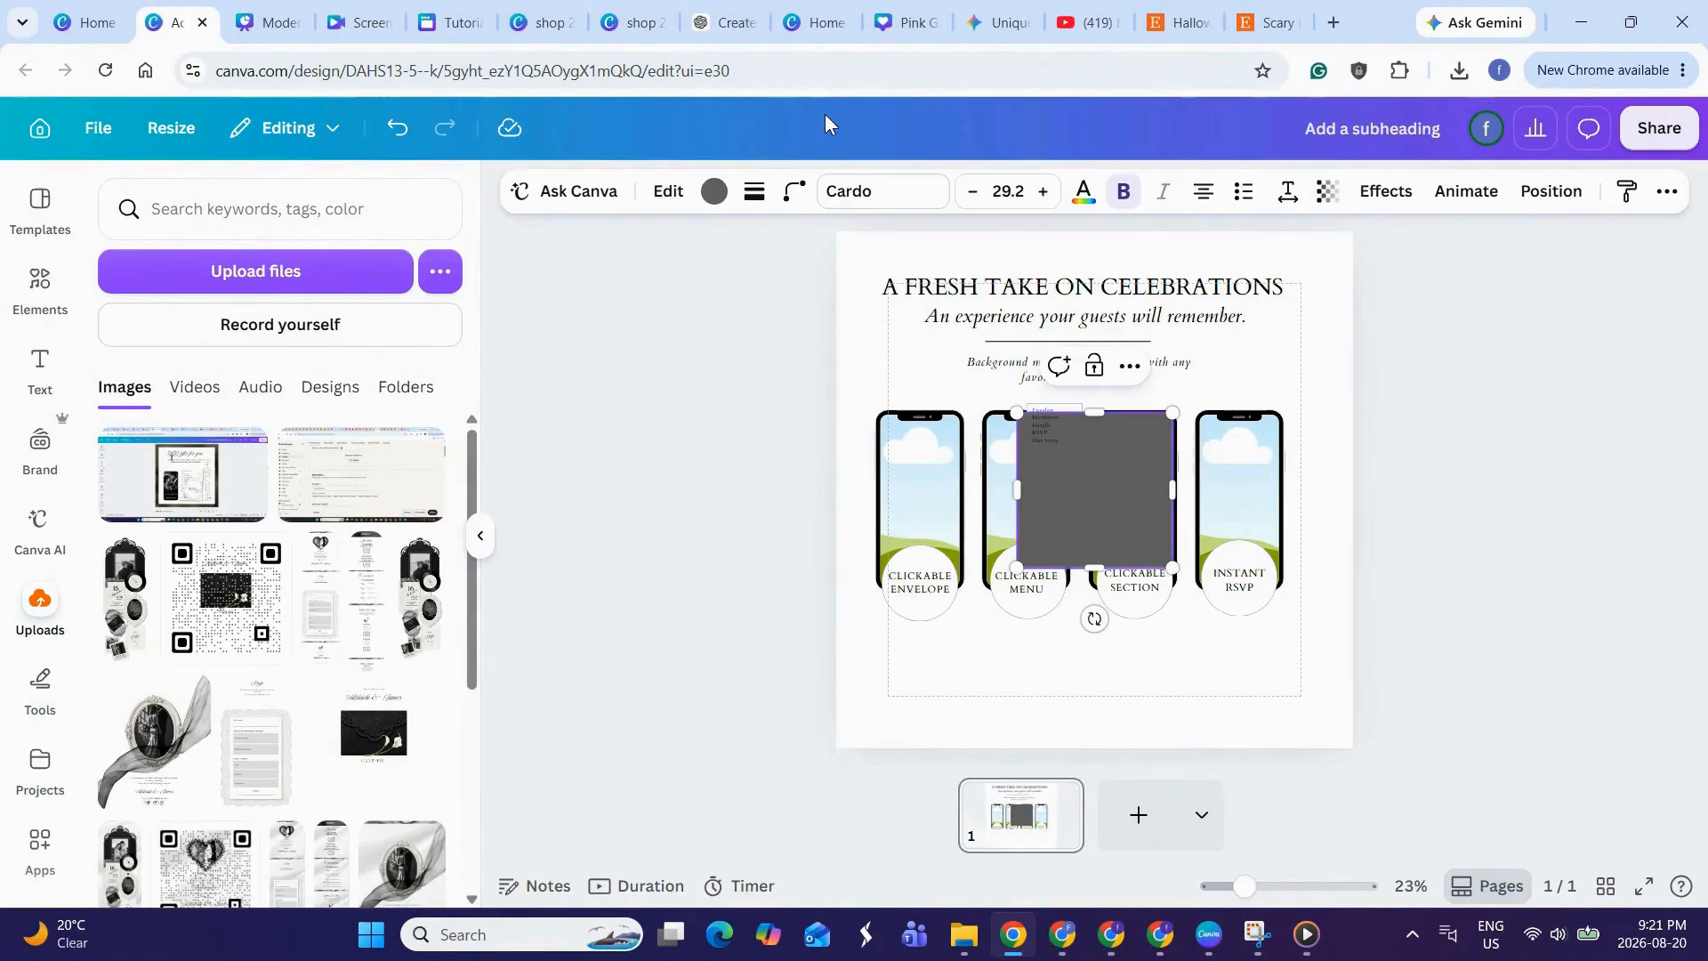
pyautogui.click(754, 191)
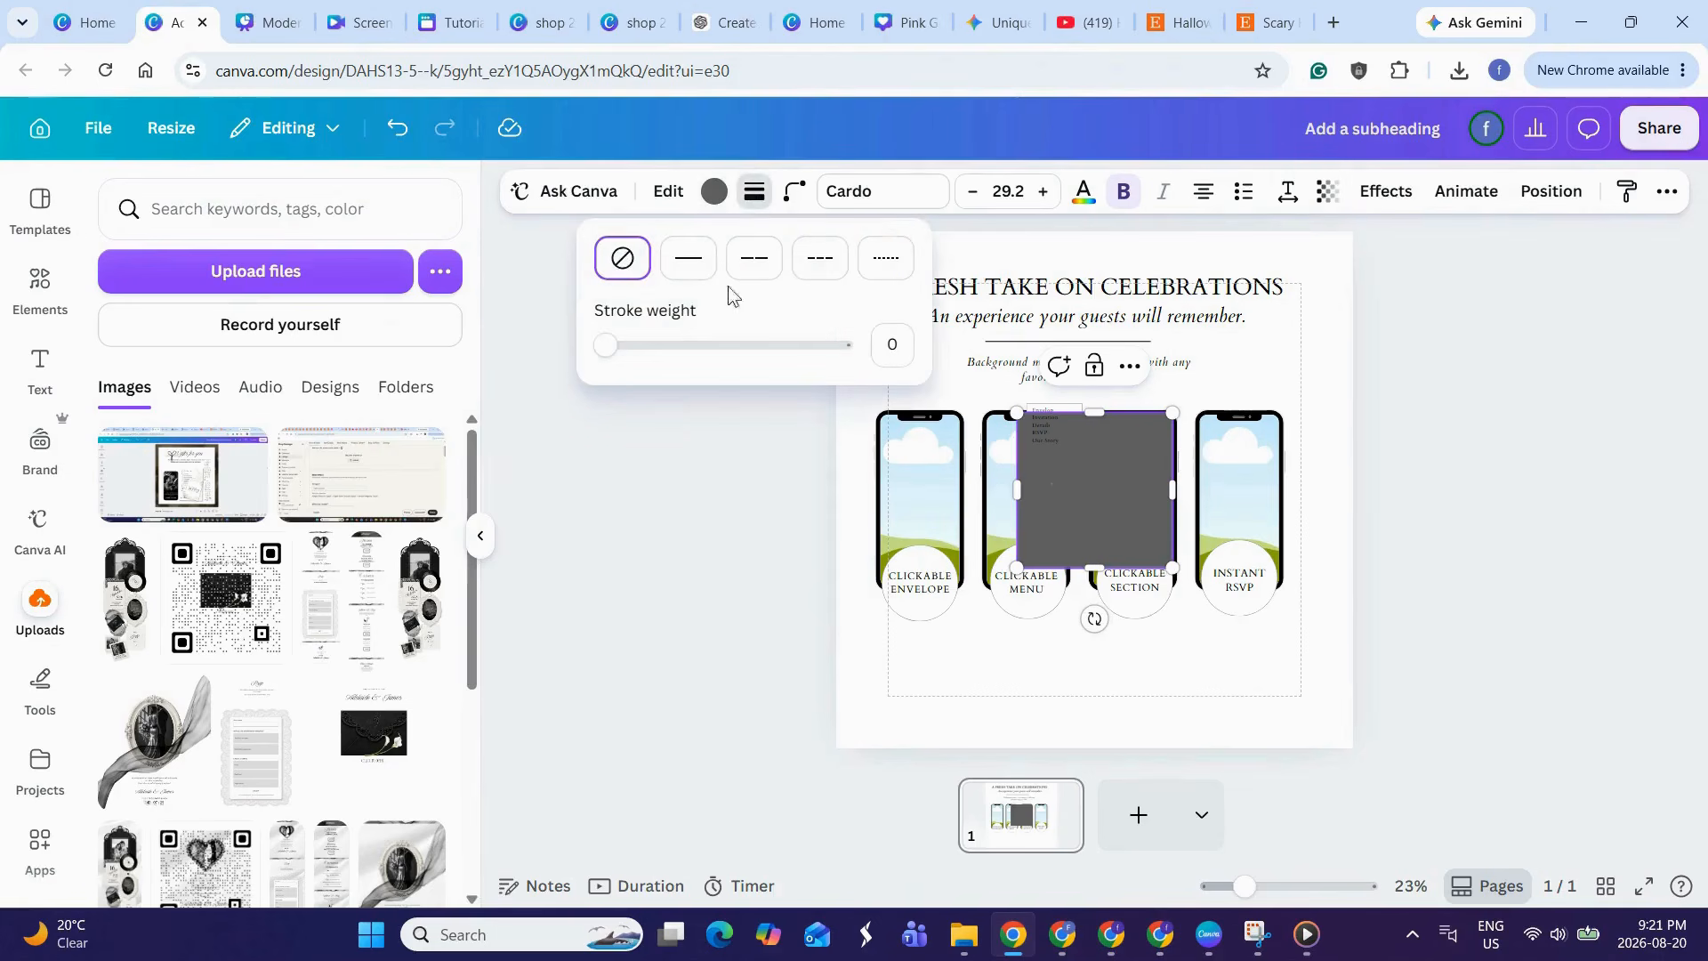
pyautogui.moveTo(608, 347); pyautogui.dragTo(610, 350)
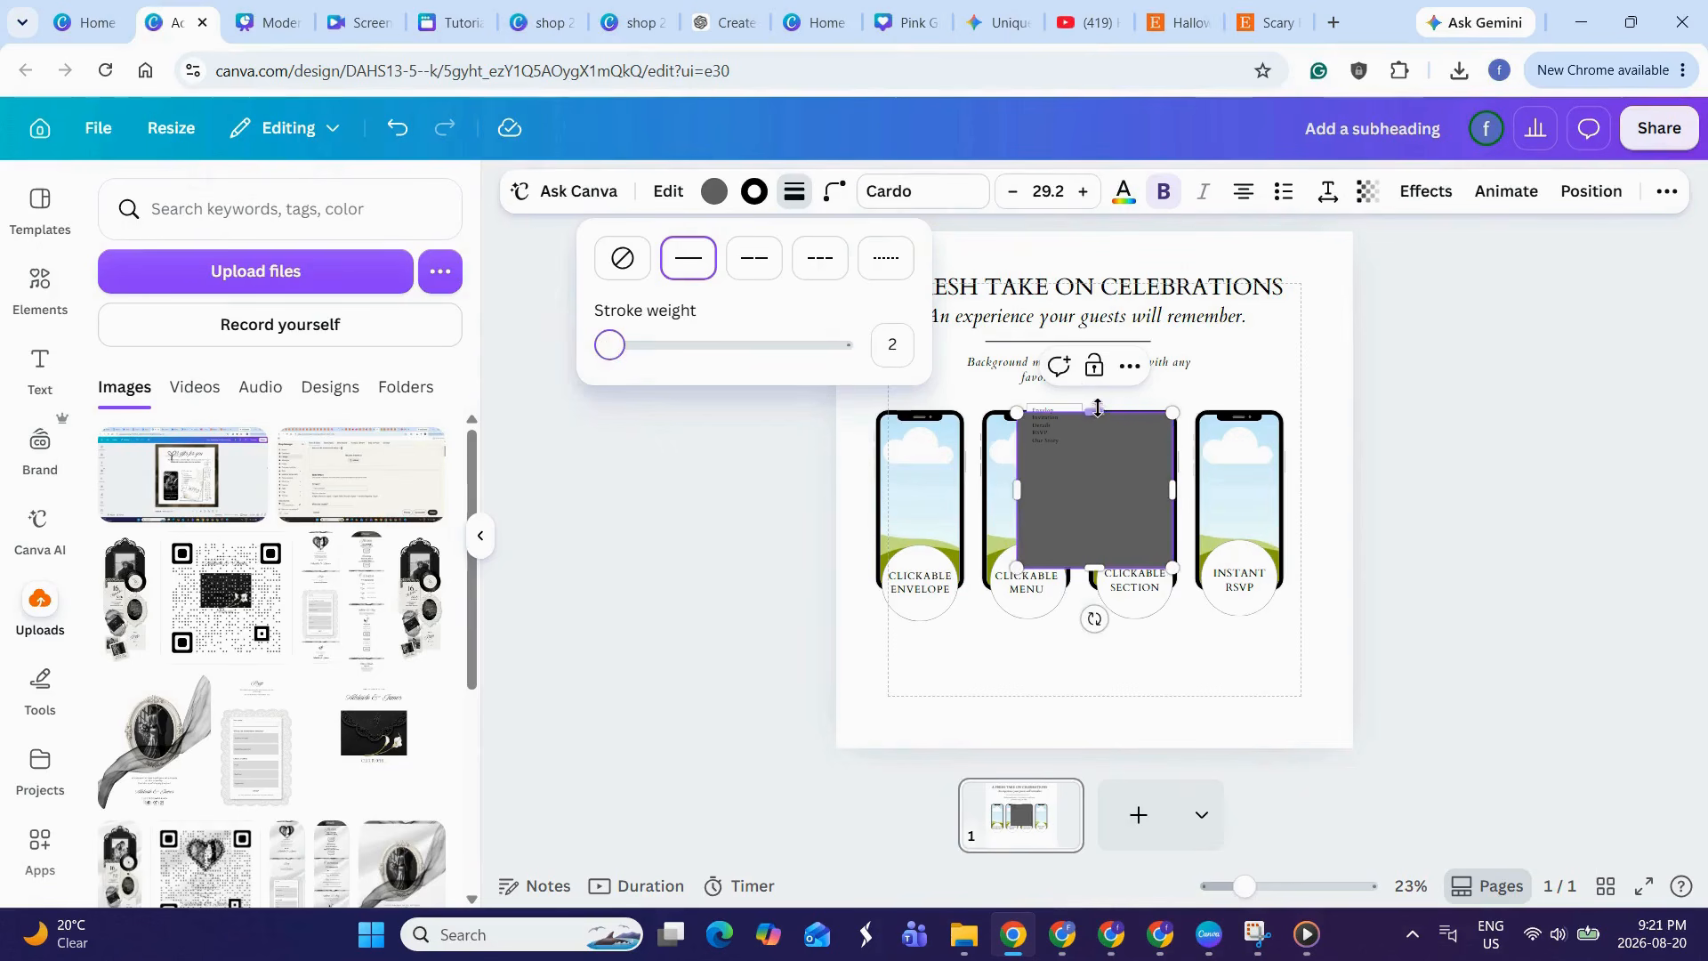
pyautogui.moveTo(1098, 407)
pyautogui.mouseDown()
pyautogui.moveTo(1100, 499)
pyautogui.moveTo(1060, 621)
pyautogui.moveTo(991, 682)
pyautogui.mouseUp()
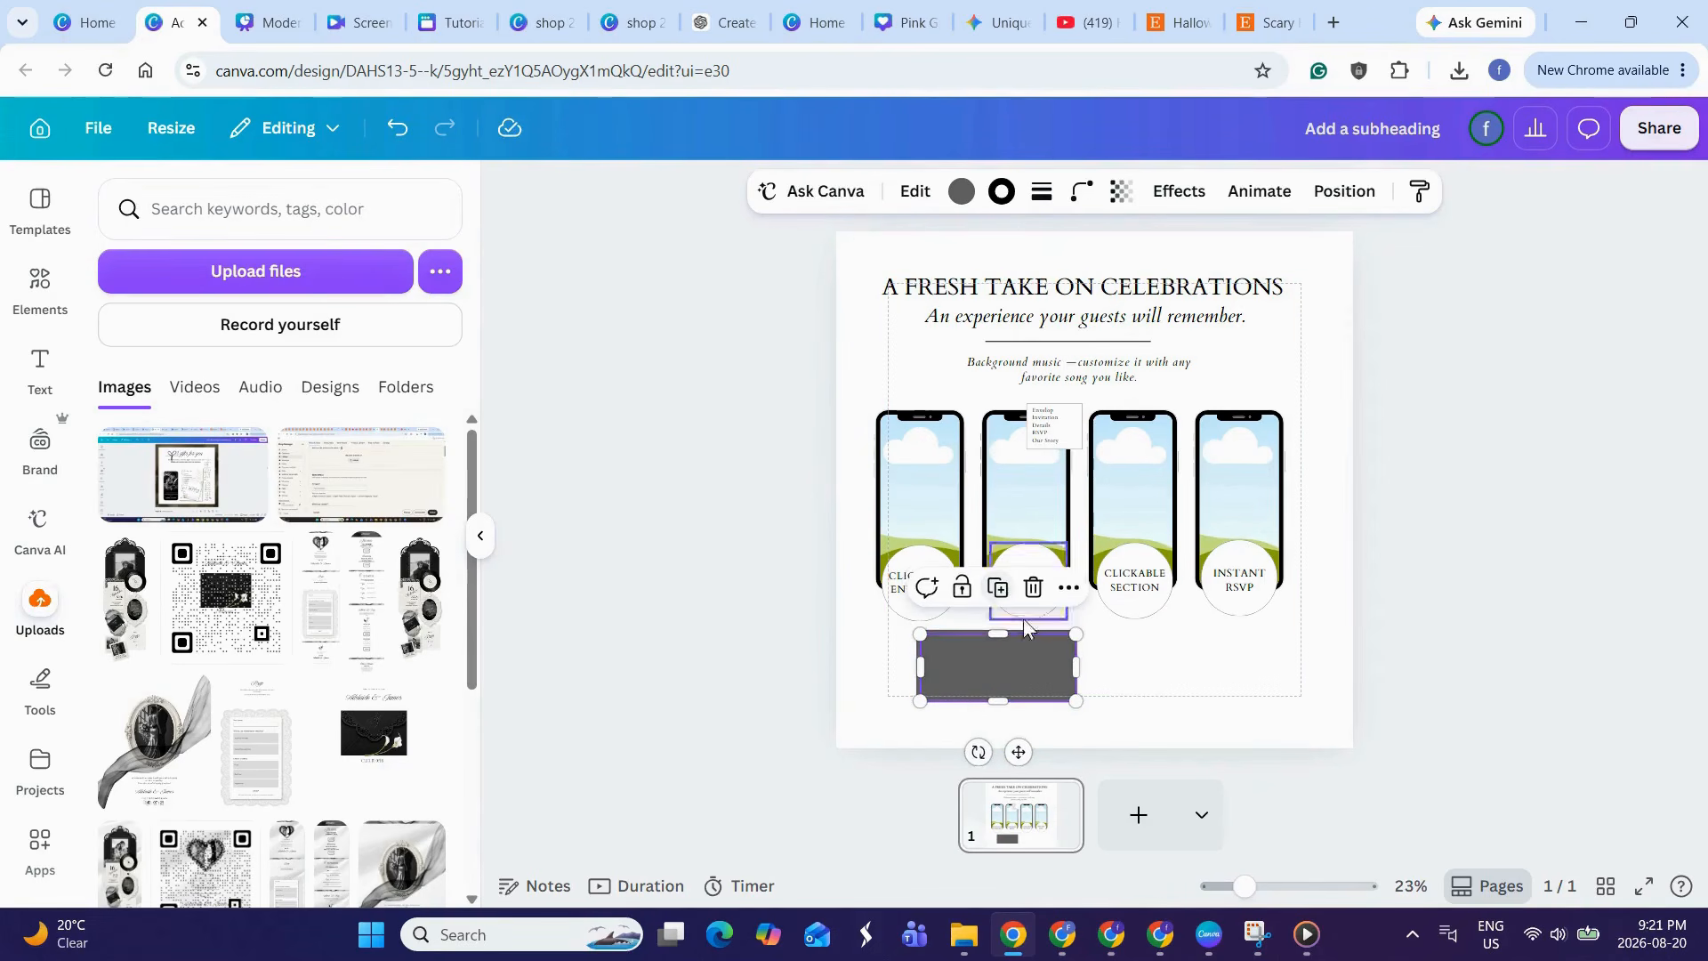
pyautogui.hotkey('ctrl', 'd')
pyautogui.moveTo(1208, 660); pyautogui.dragTo(1248, 672)
# - Set the fill color of both rectangles below the phones to white
pyautogui.click(1032, 669)
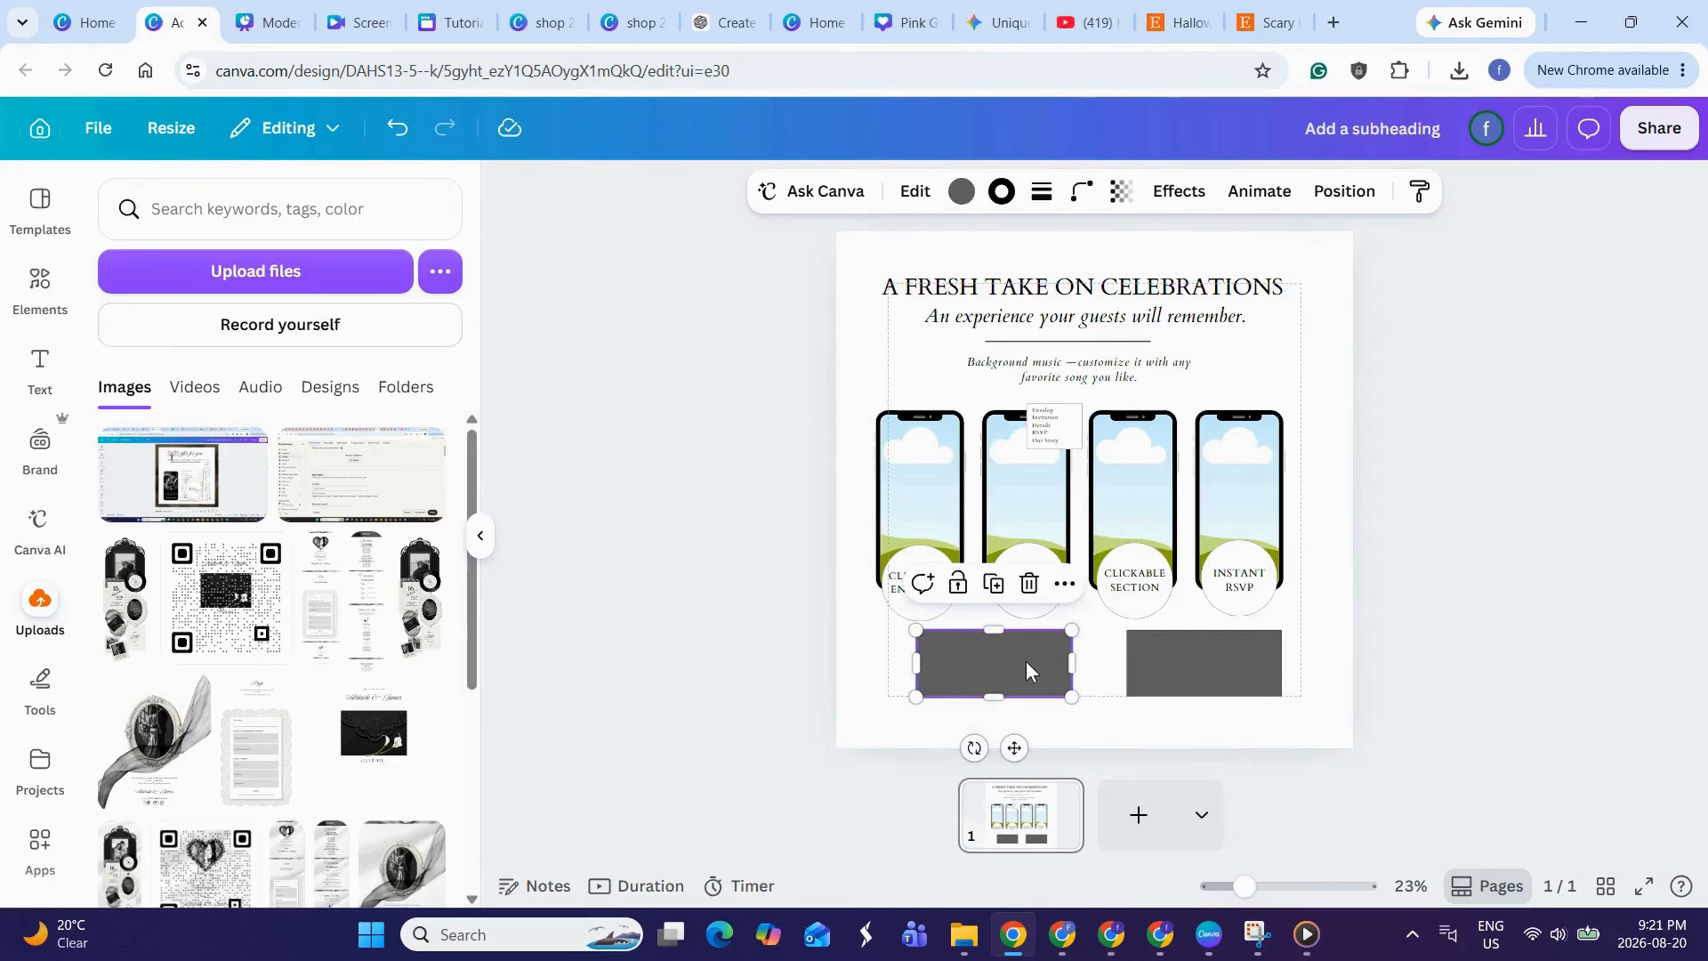
pyautogui.click(960, 192)
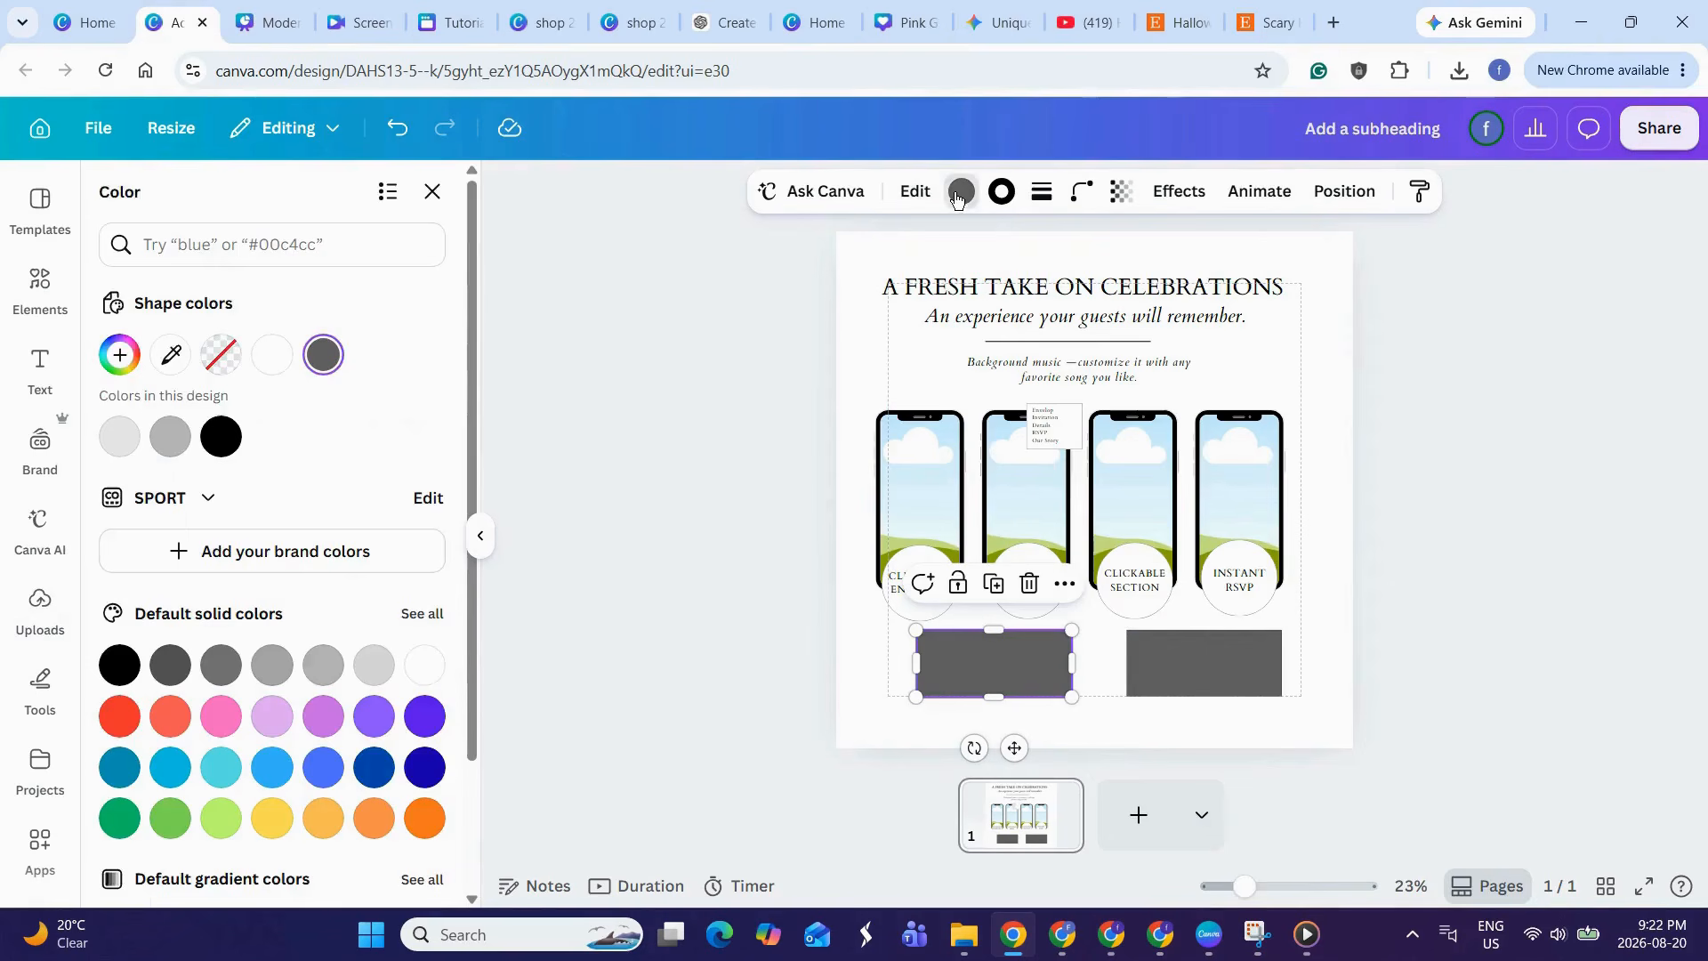
pyautogui.click(274, 356)
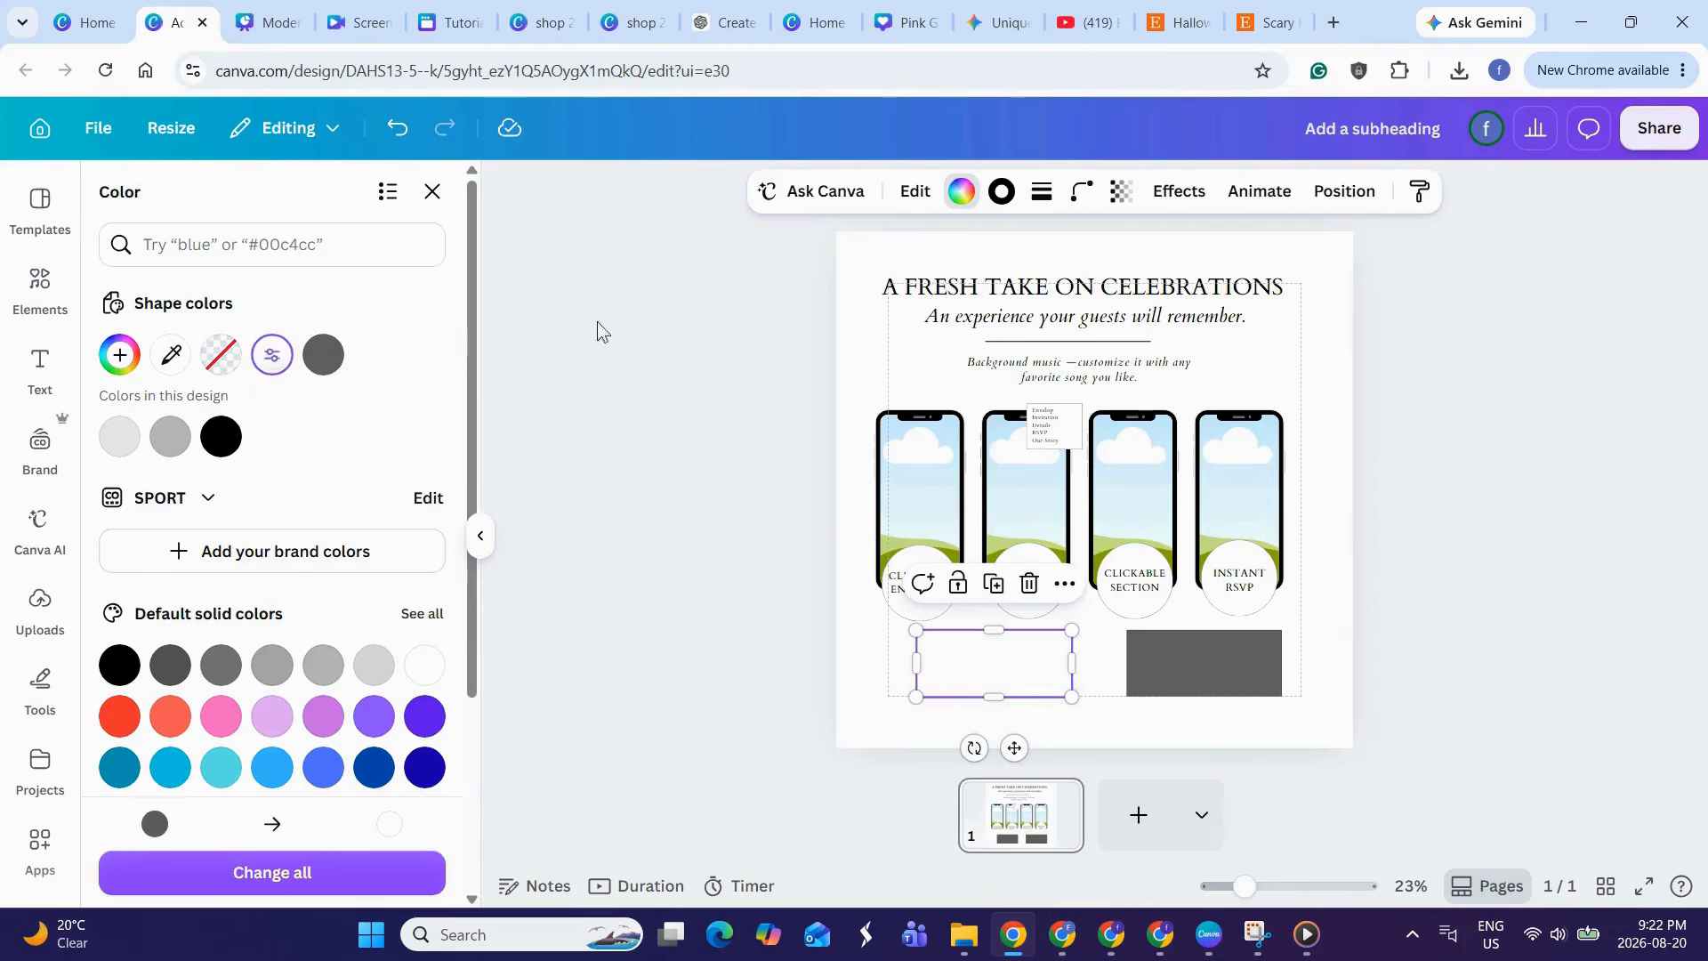
pyautogui.click(1199, 665)
pyautogui.click(272, 355)
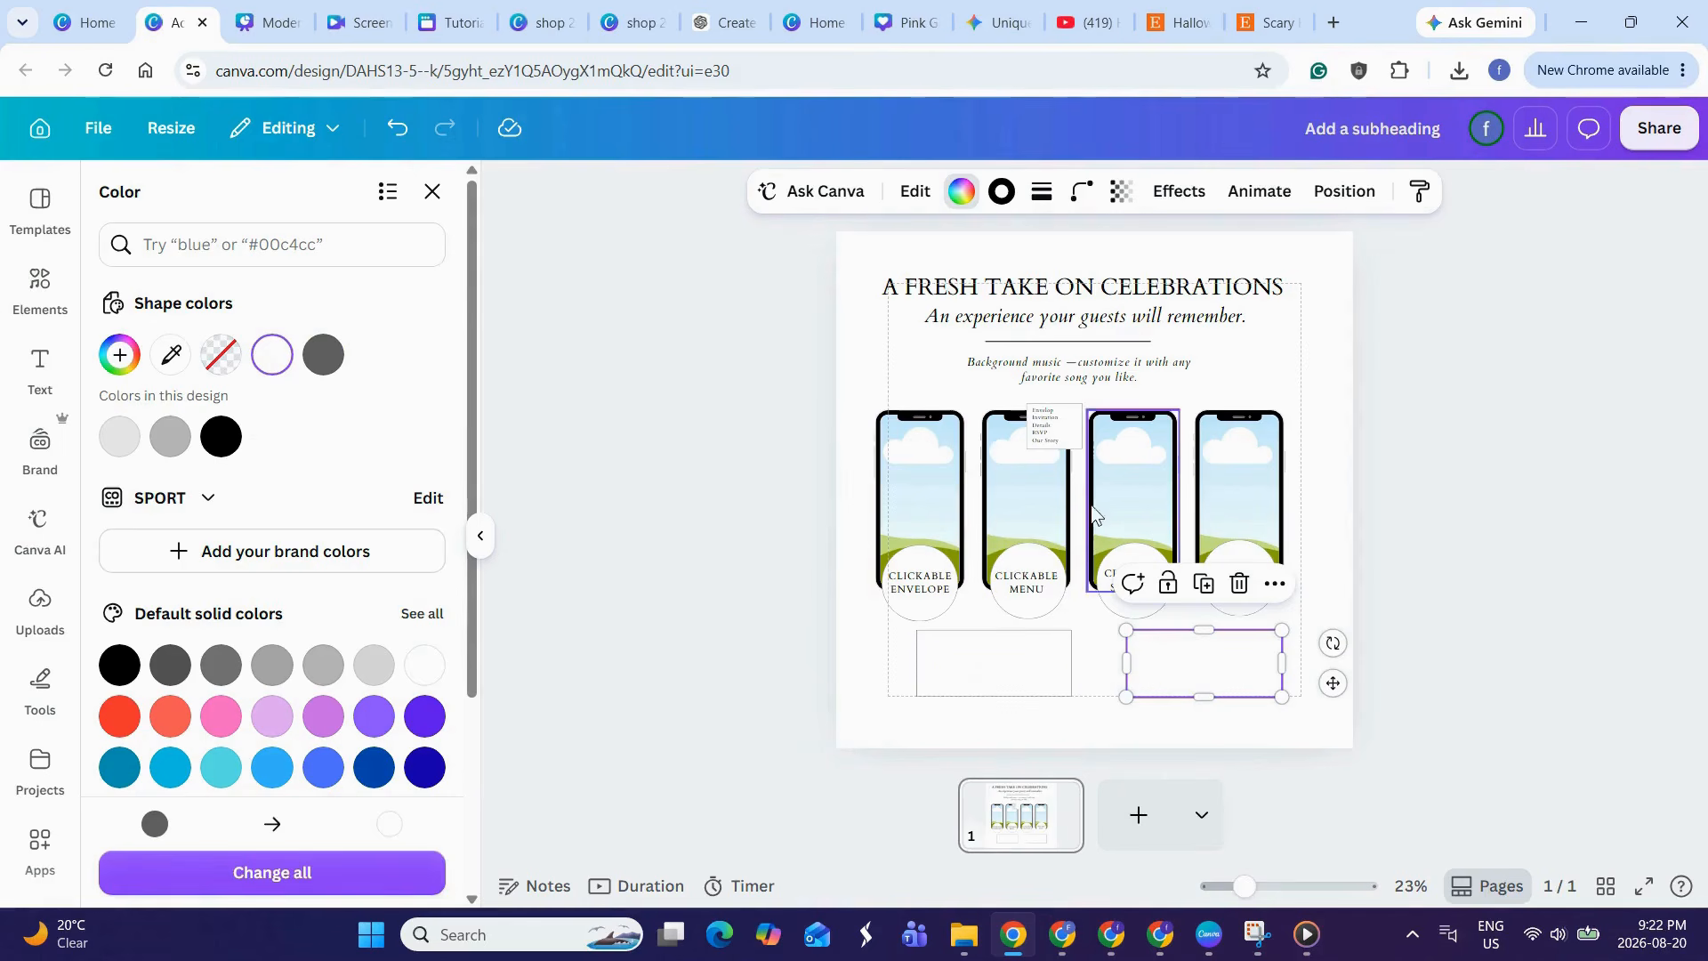
# - Add a dark gray rectangle with corner rounding 100 and shrink it into a button inside the right-hand box below the phones
pyautogui.click(1097, 675)
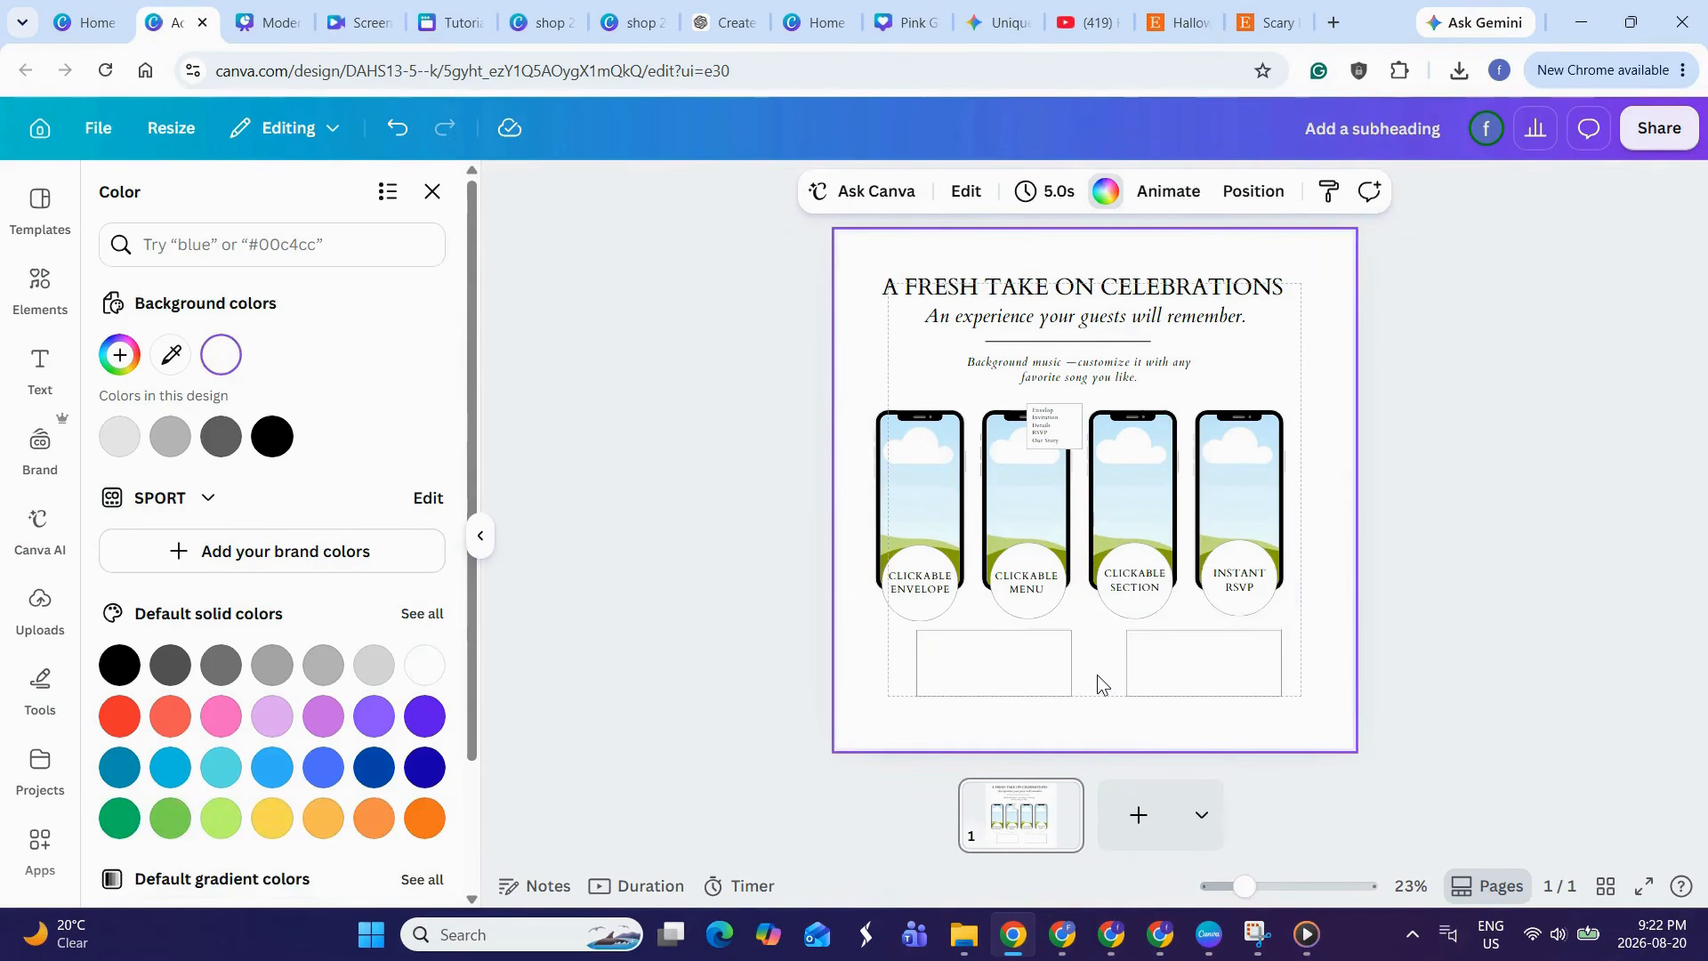
pyautogui.hotkey('ctrl', 'v')
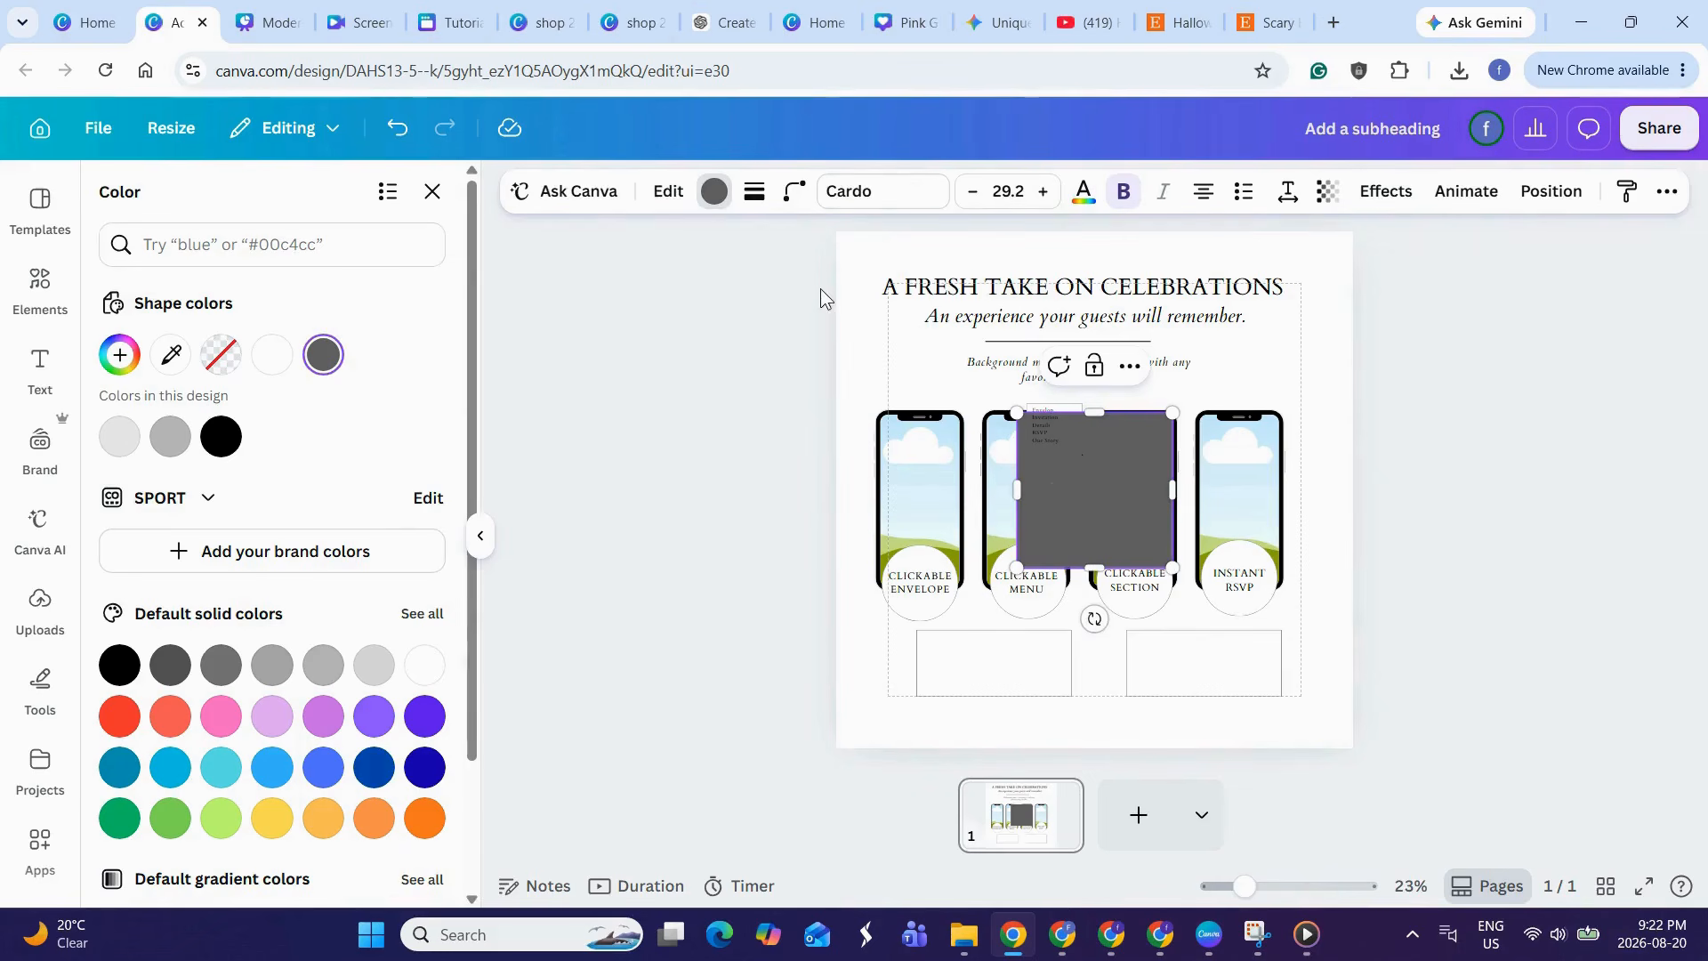
pyautogui.click(795, 191)
pyautogui.moveTo(682, 283); pyautogui.dragTo(850, 283)
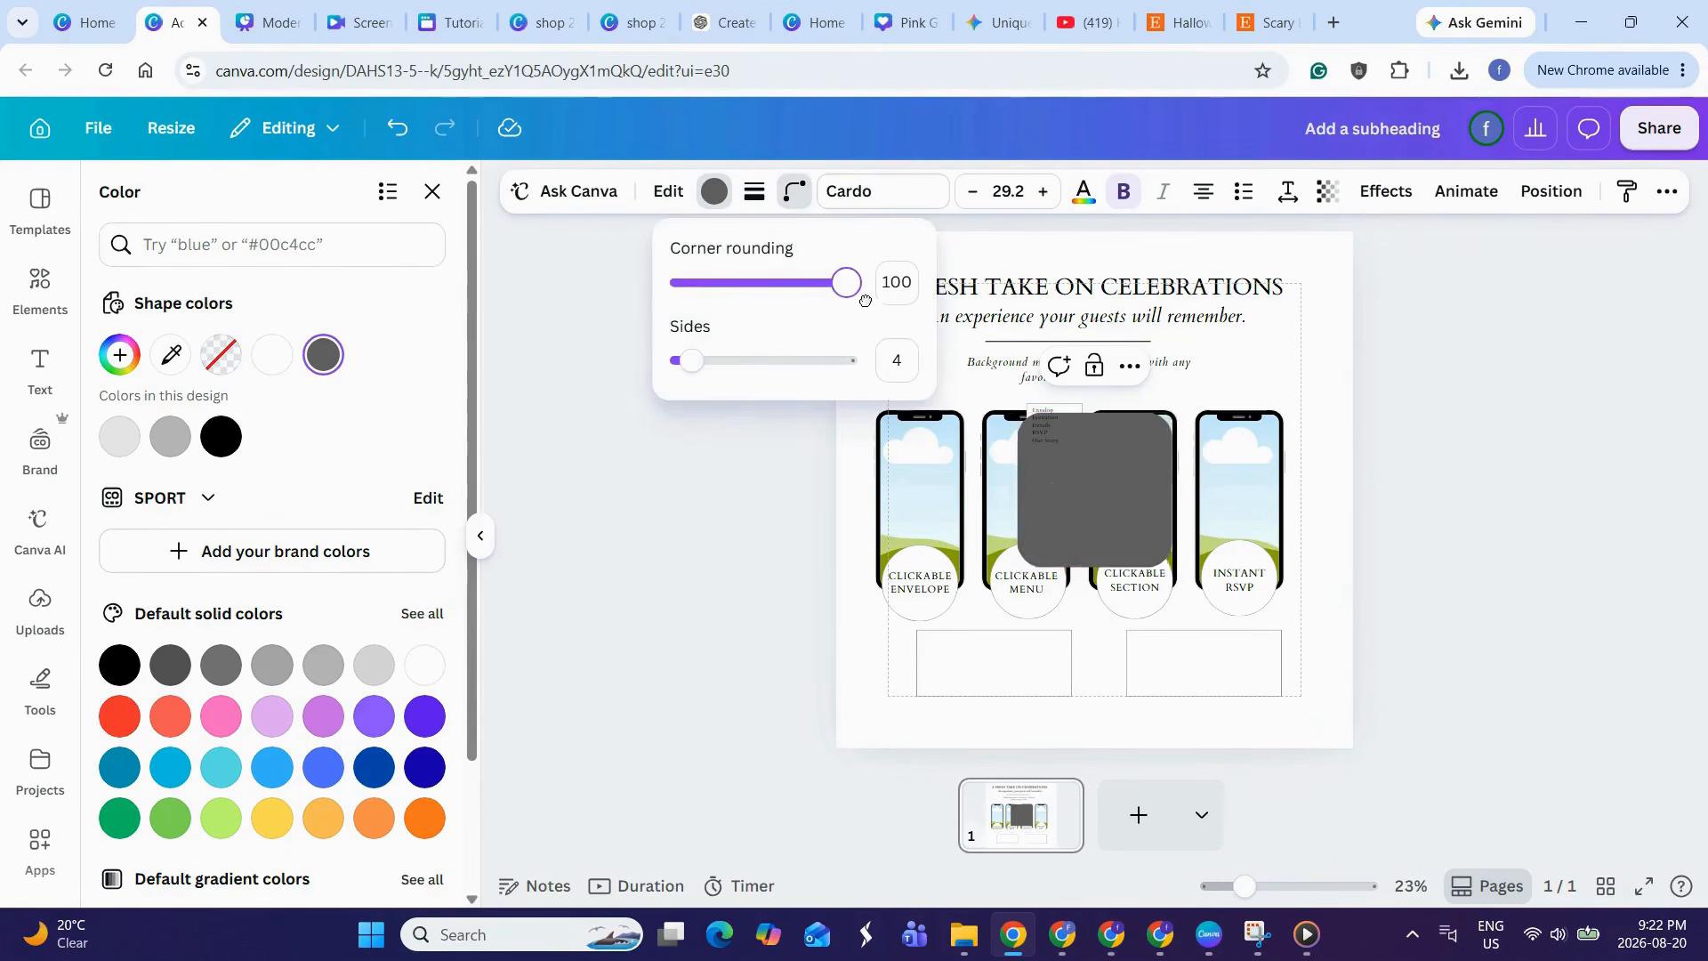
pyautogui.moveTo(1092, 567); pyautogui.dragTo(1205, 725)
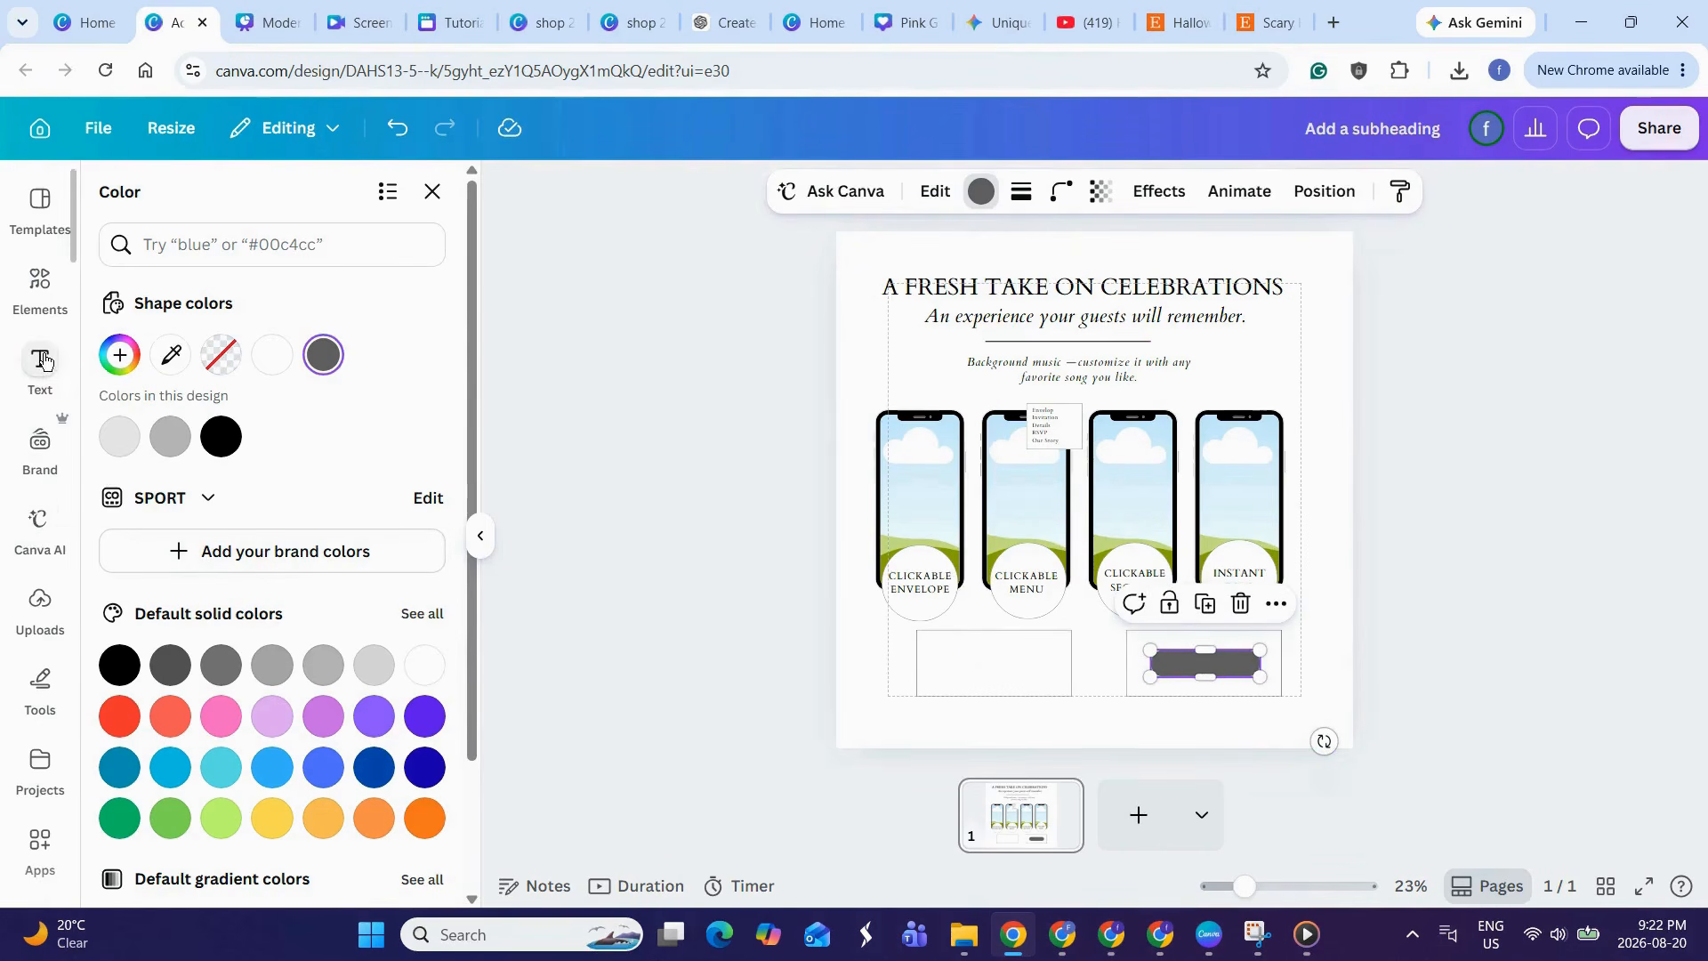
# - Add a subheading reading "Location" and move it onto the dark gray button below the phones
pyautogui.click(40, 363)
pyautogui.click(263, 637)
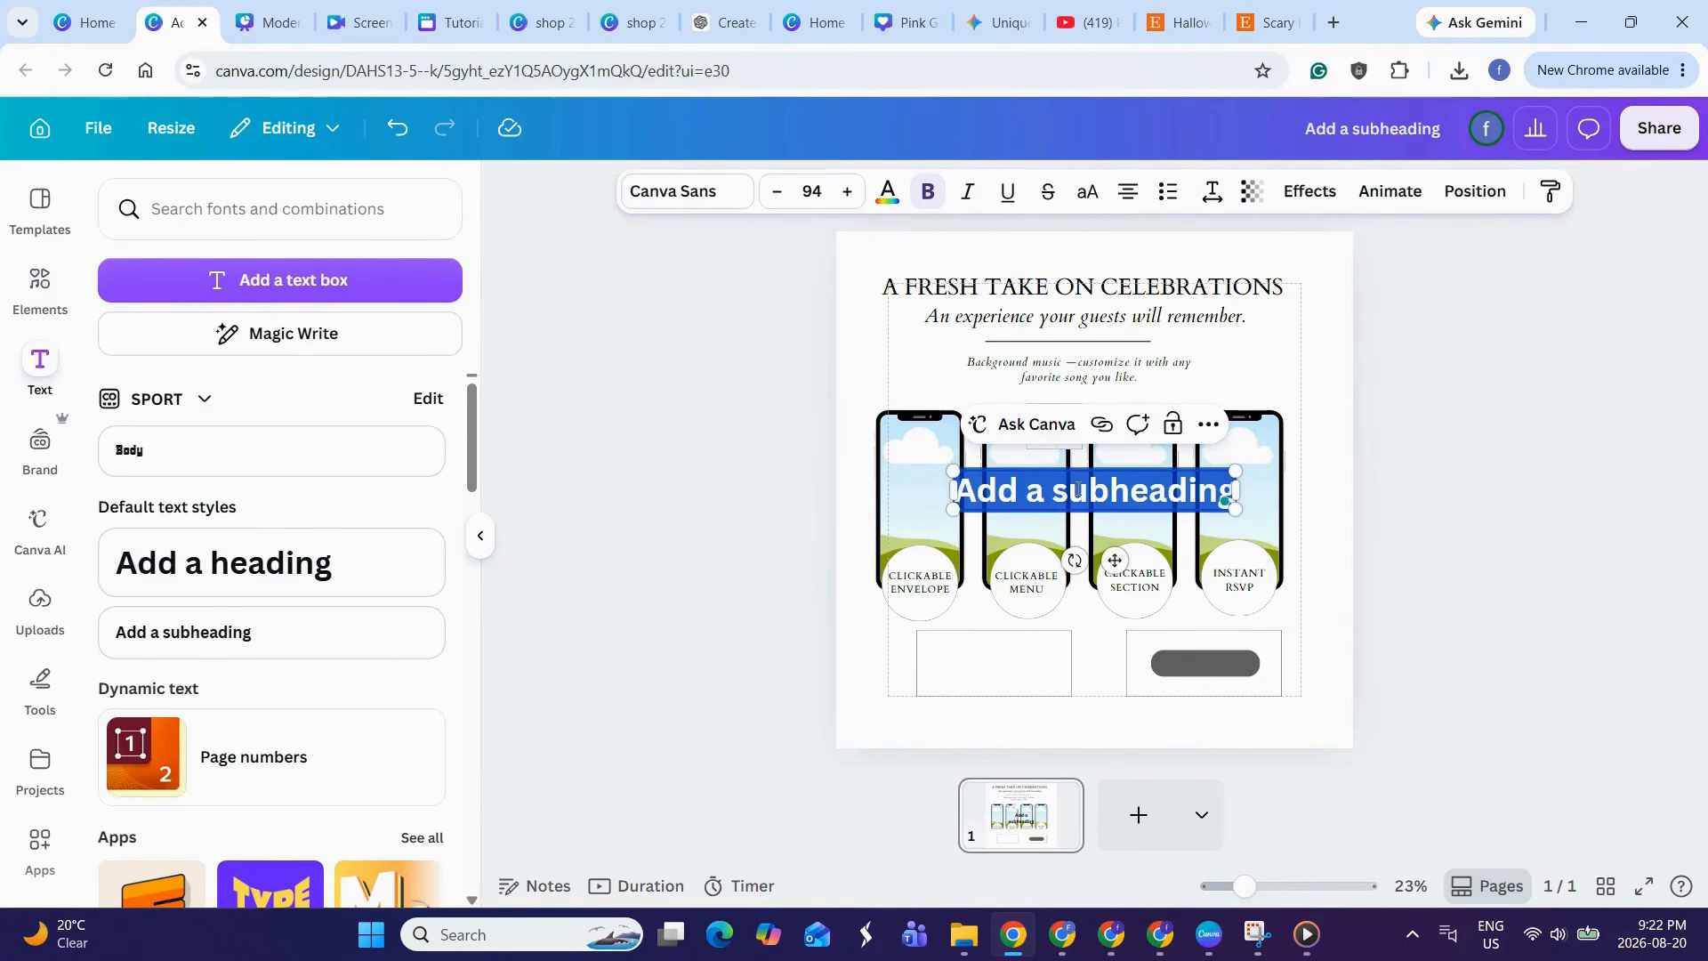
pyautogui.write('10')
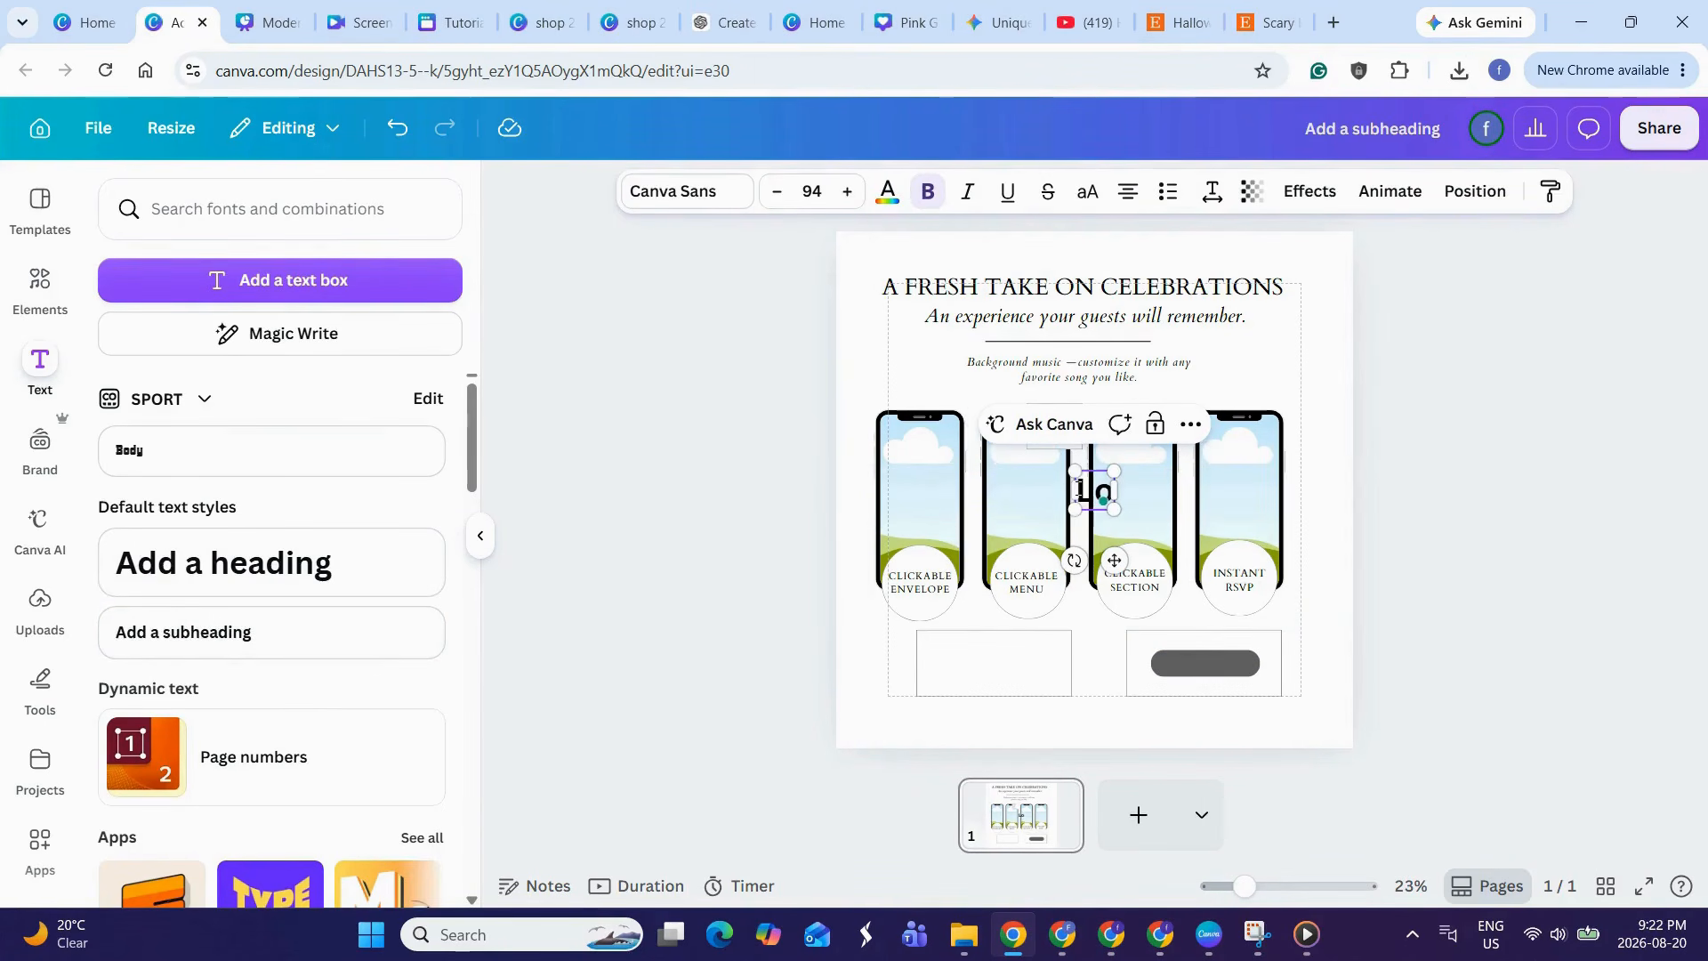
pyautogui.write('cation')
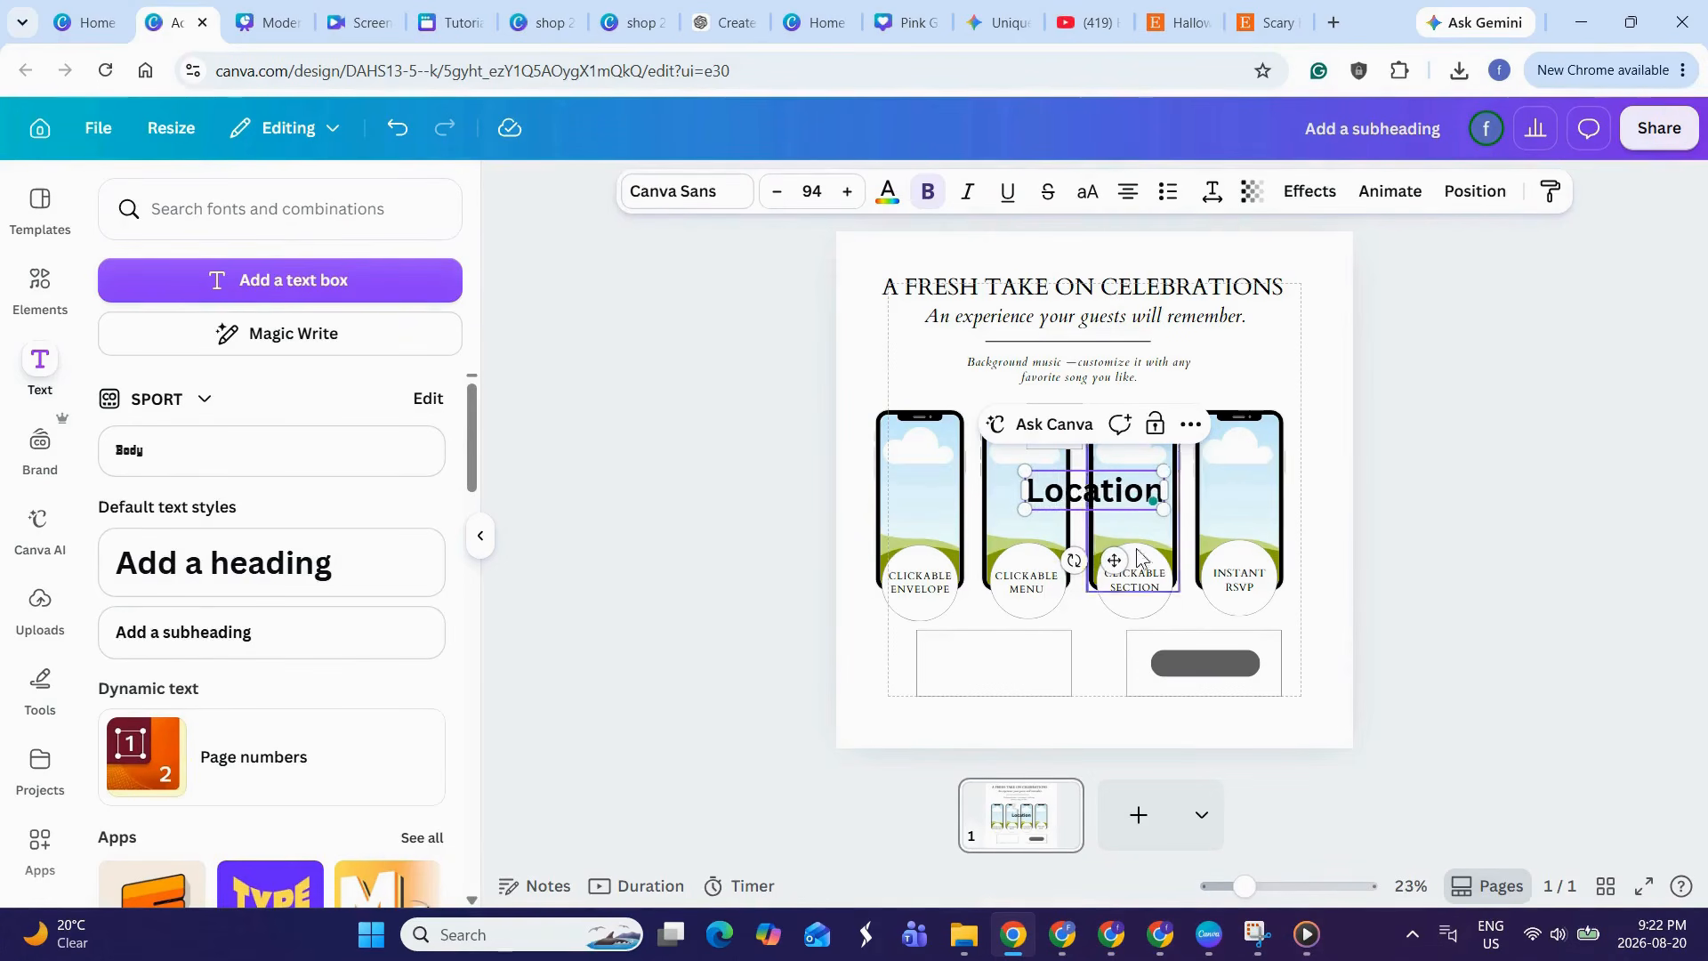
pyautogui.moveTo(1115, 560); pyautogui.dragTo(1228, 724)
pyautogui.click(998, 692)
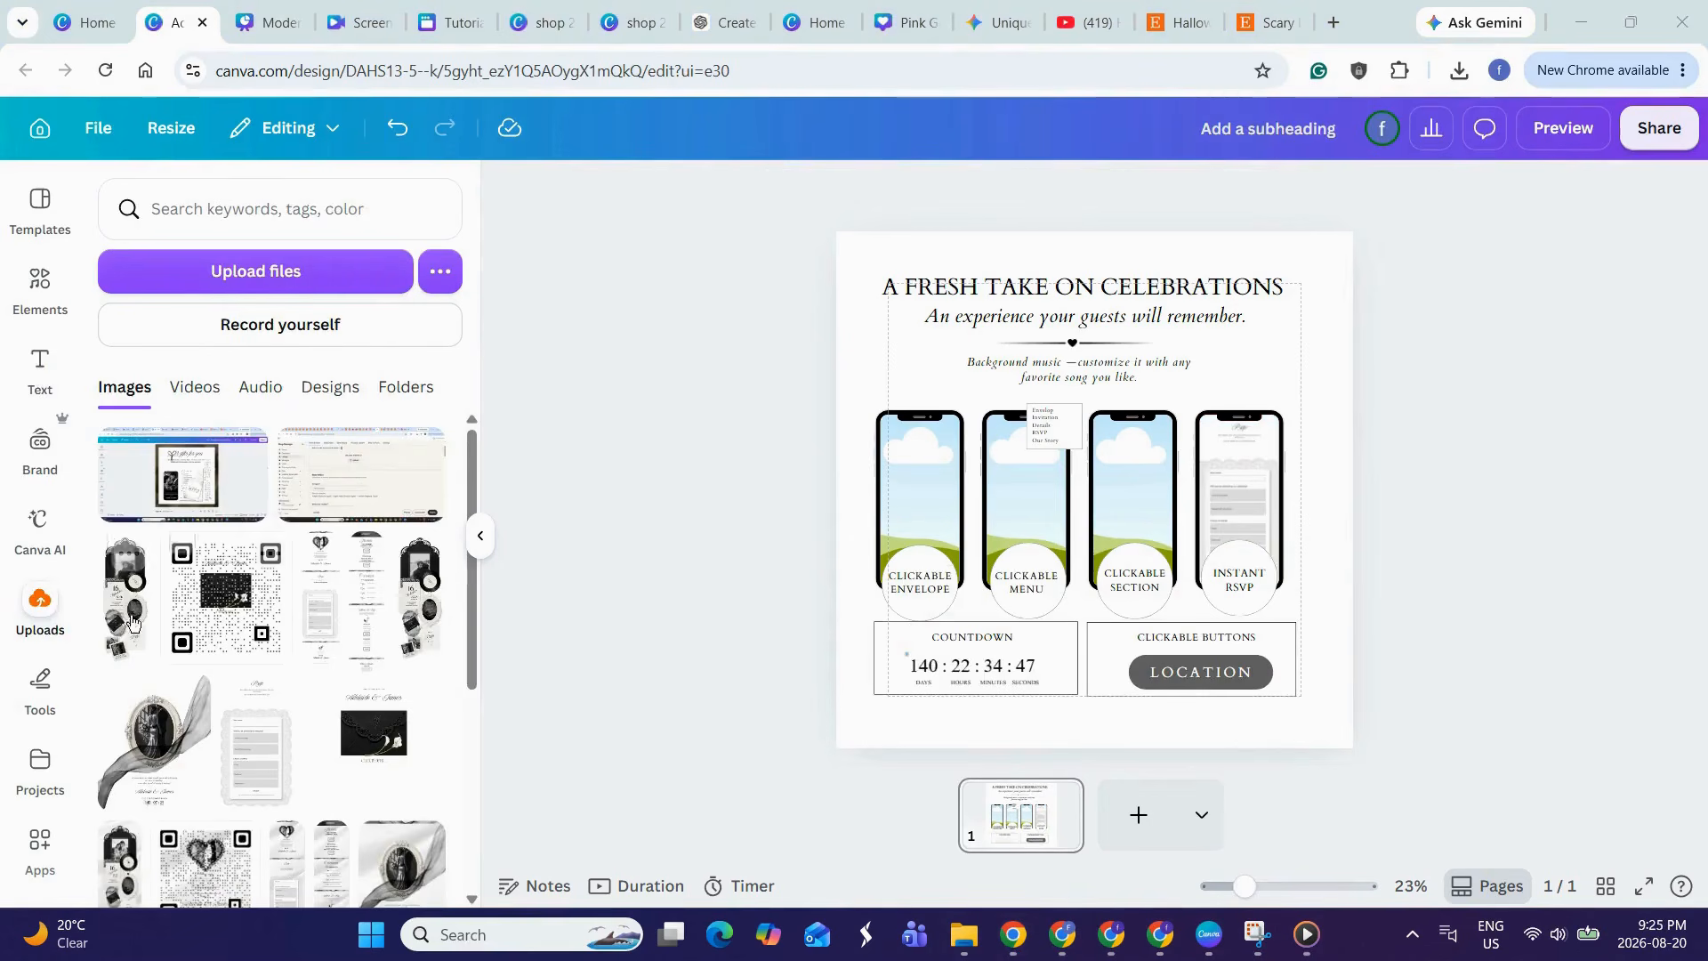
# - Fill the first phone frame with the uploaded envelope image and the second and third frames with the uploaded collage images
pyautogui.click(111, 614)
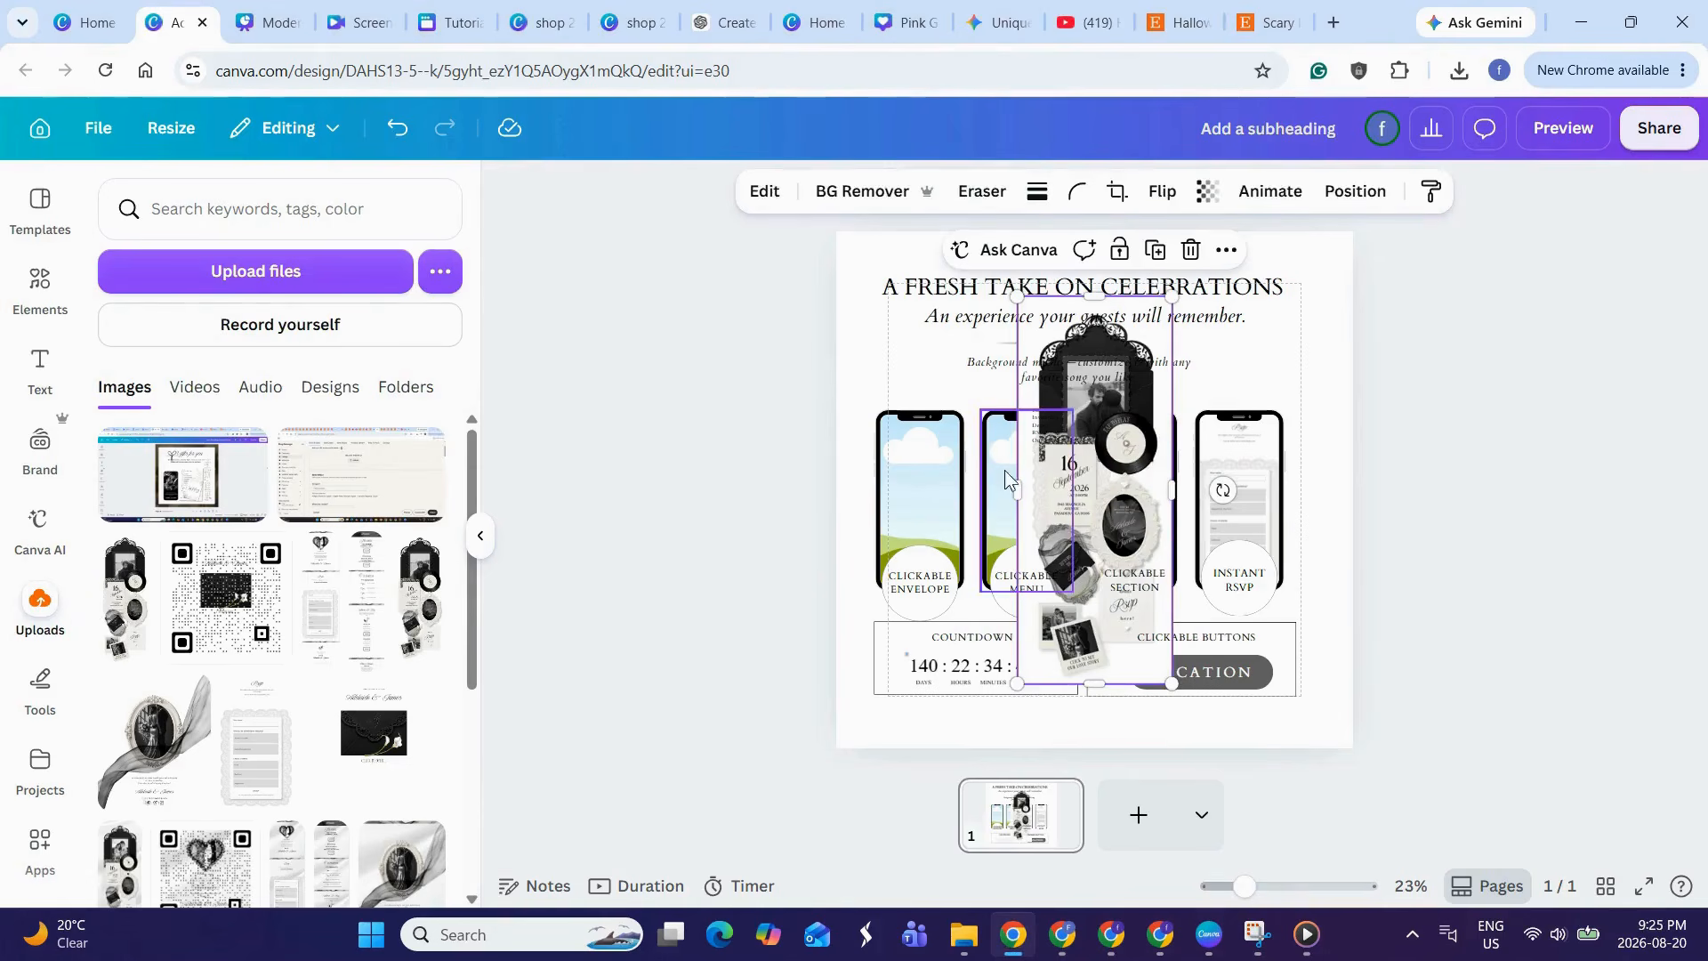
pyautogui.moveTo(1076, 551); pyautogui.dragTo(918, 498)
pyautogui.click(395, 738)
pyautogui.click(419, 638)
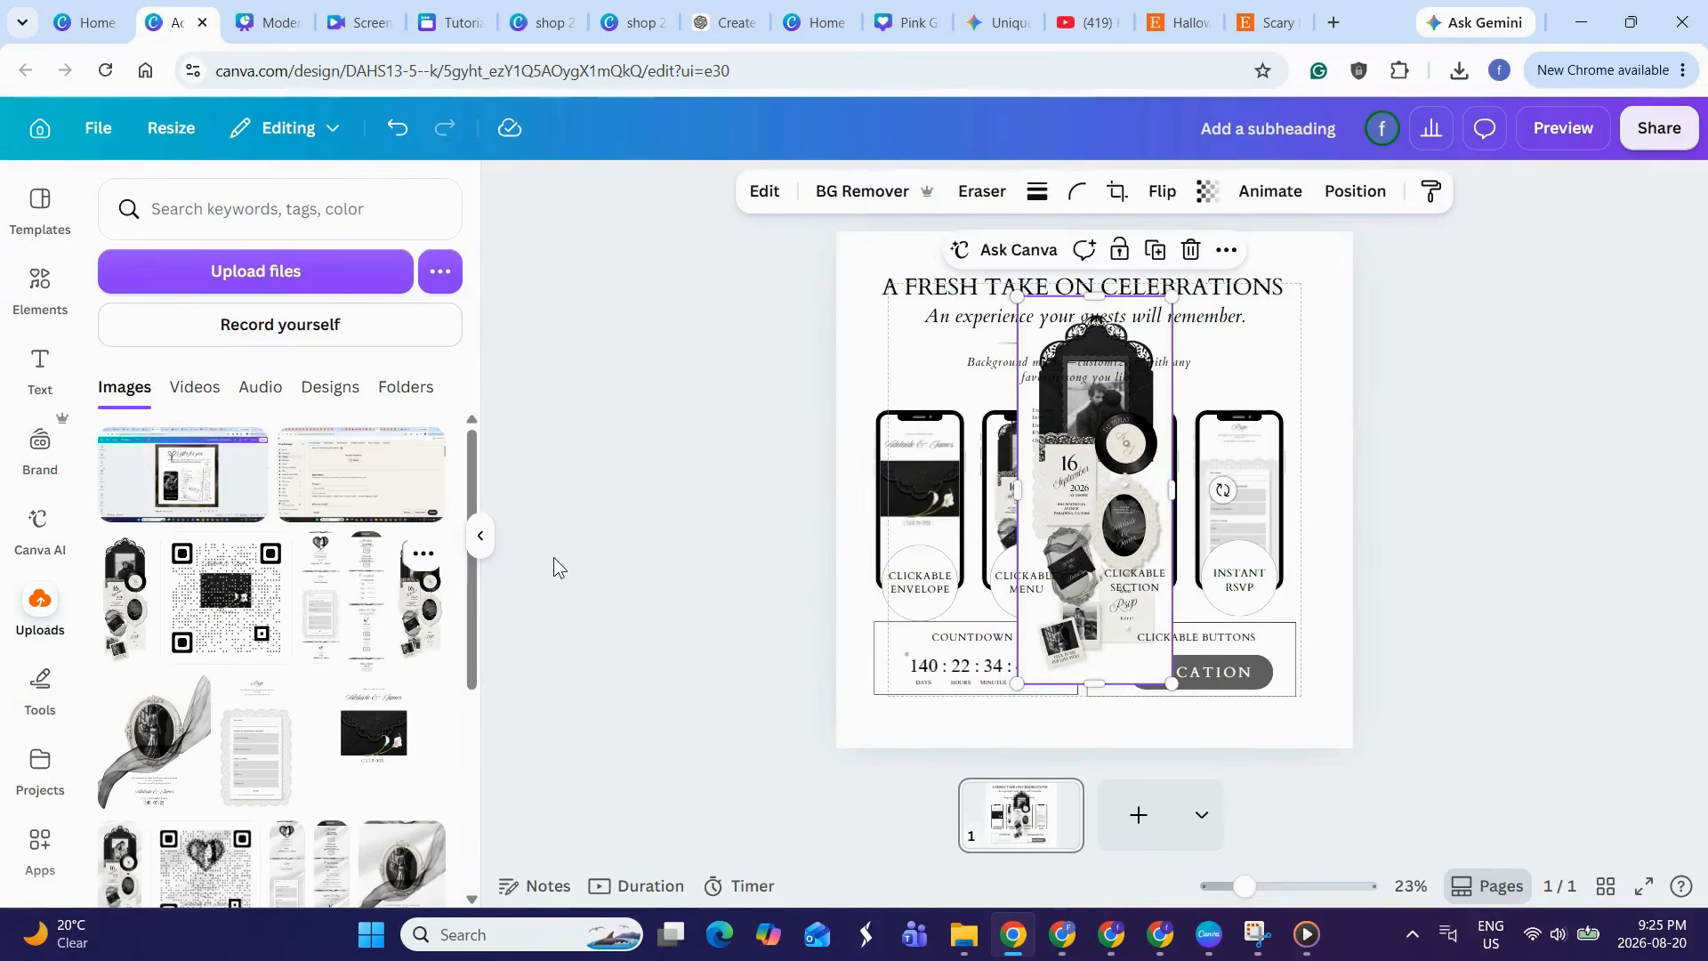
pyautogui.moveTo(1128, 488)
pyautogui.mouseDown()
pyautogui.moveTo(1179, 483)
pyautogui.moveTo(1134, 500)
pyautogui.mouseUp()
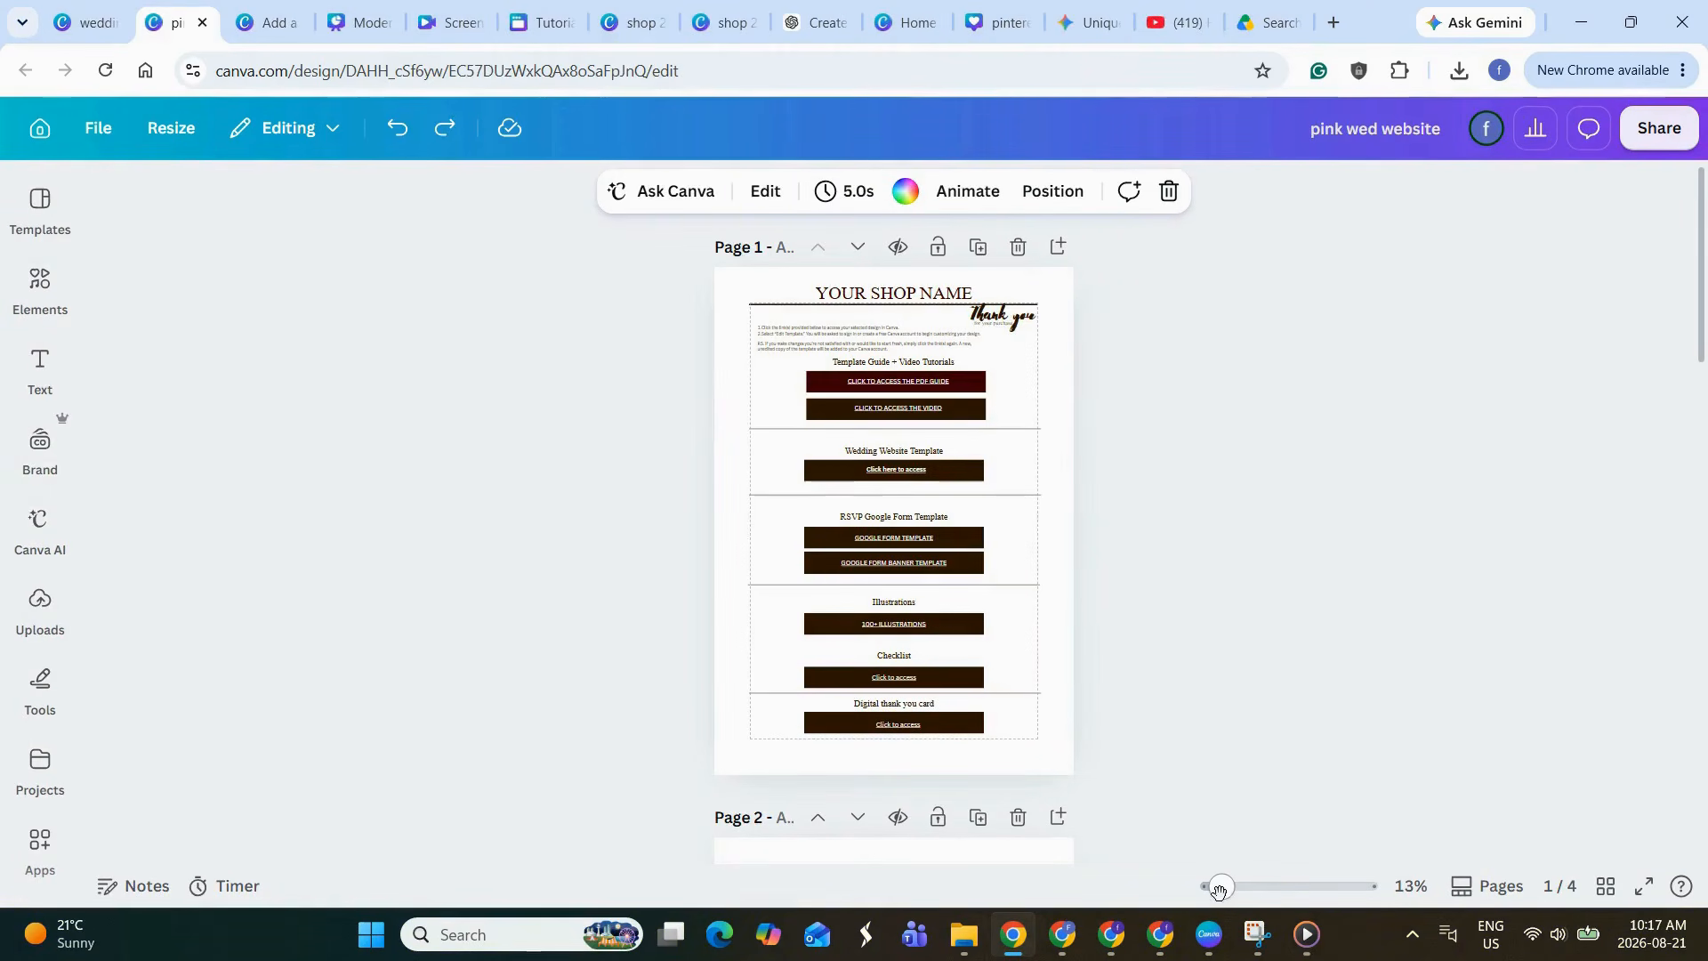
pyautogui.moveTo(1219, 888); pyautogui.dragTo(1251, 893)
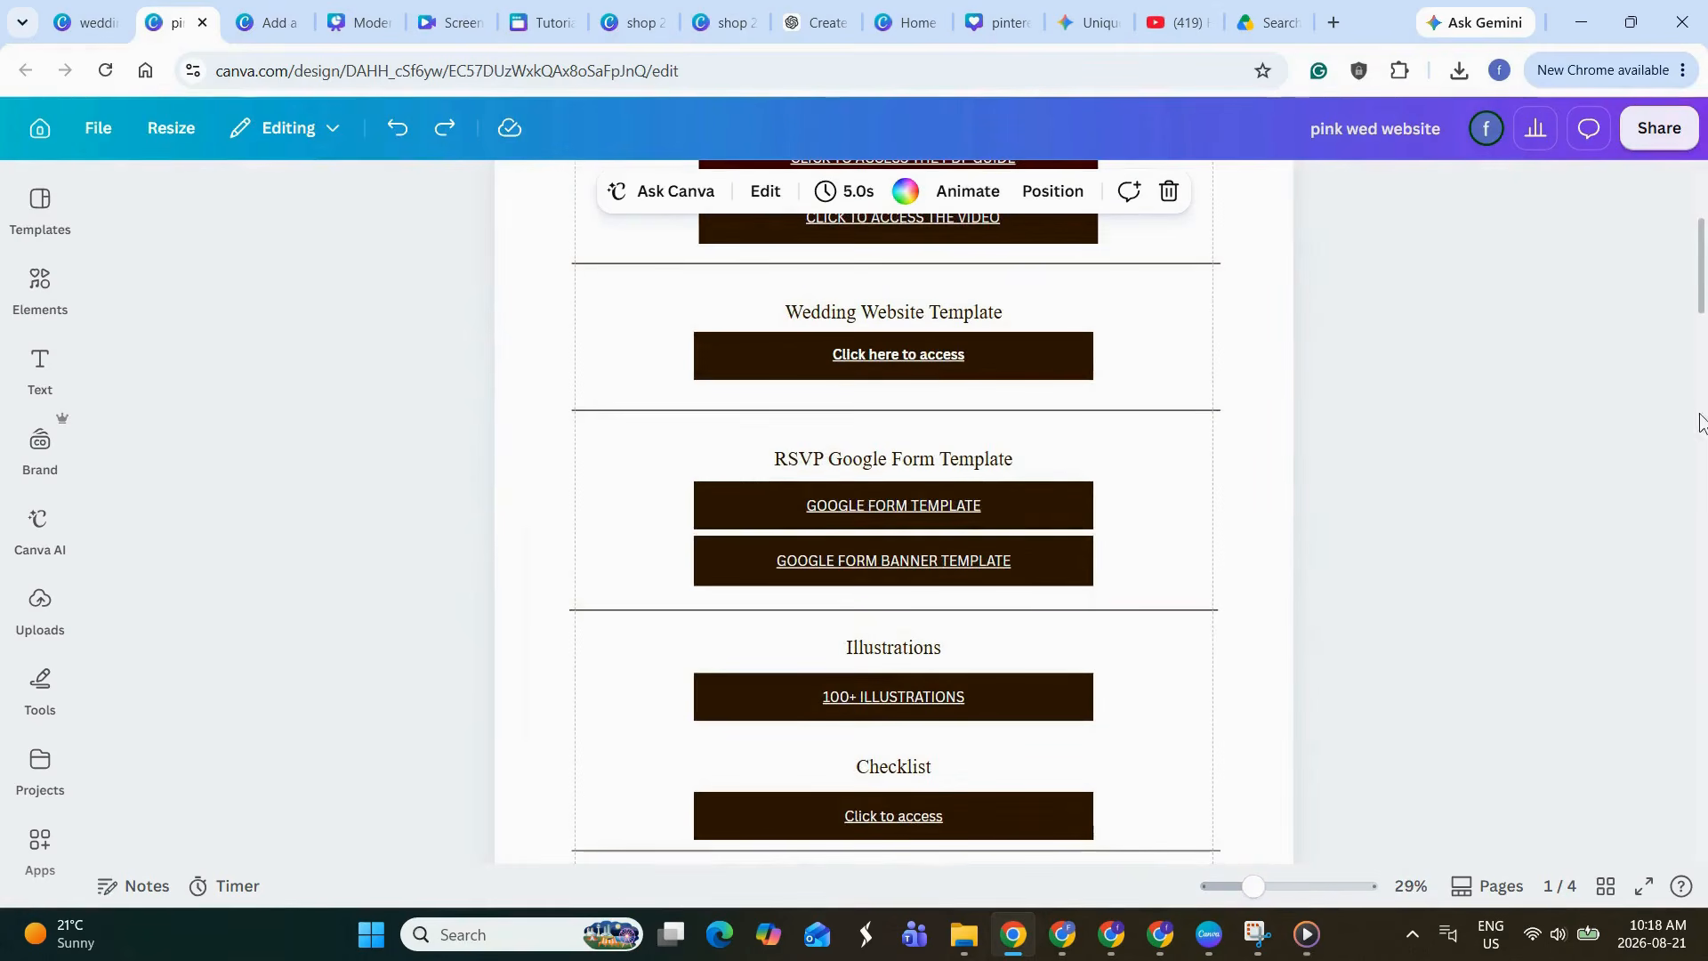
pyautogui.moveTo(1702, 285); pyautogui.dragTo(1703, 194)
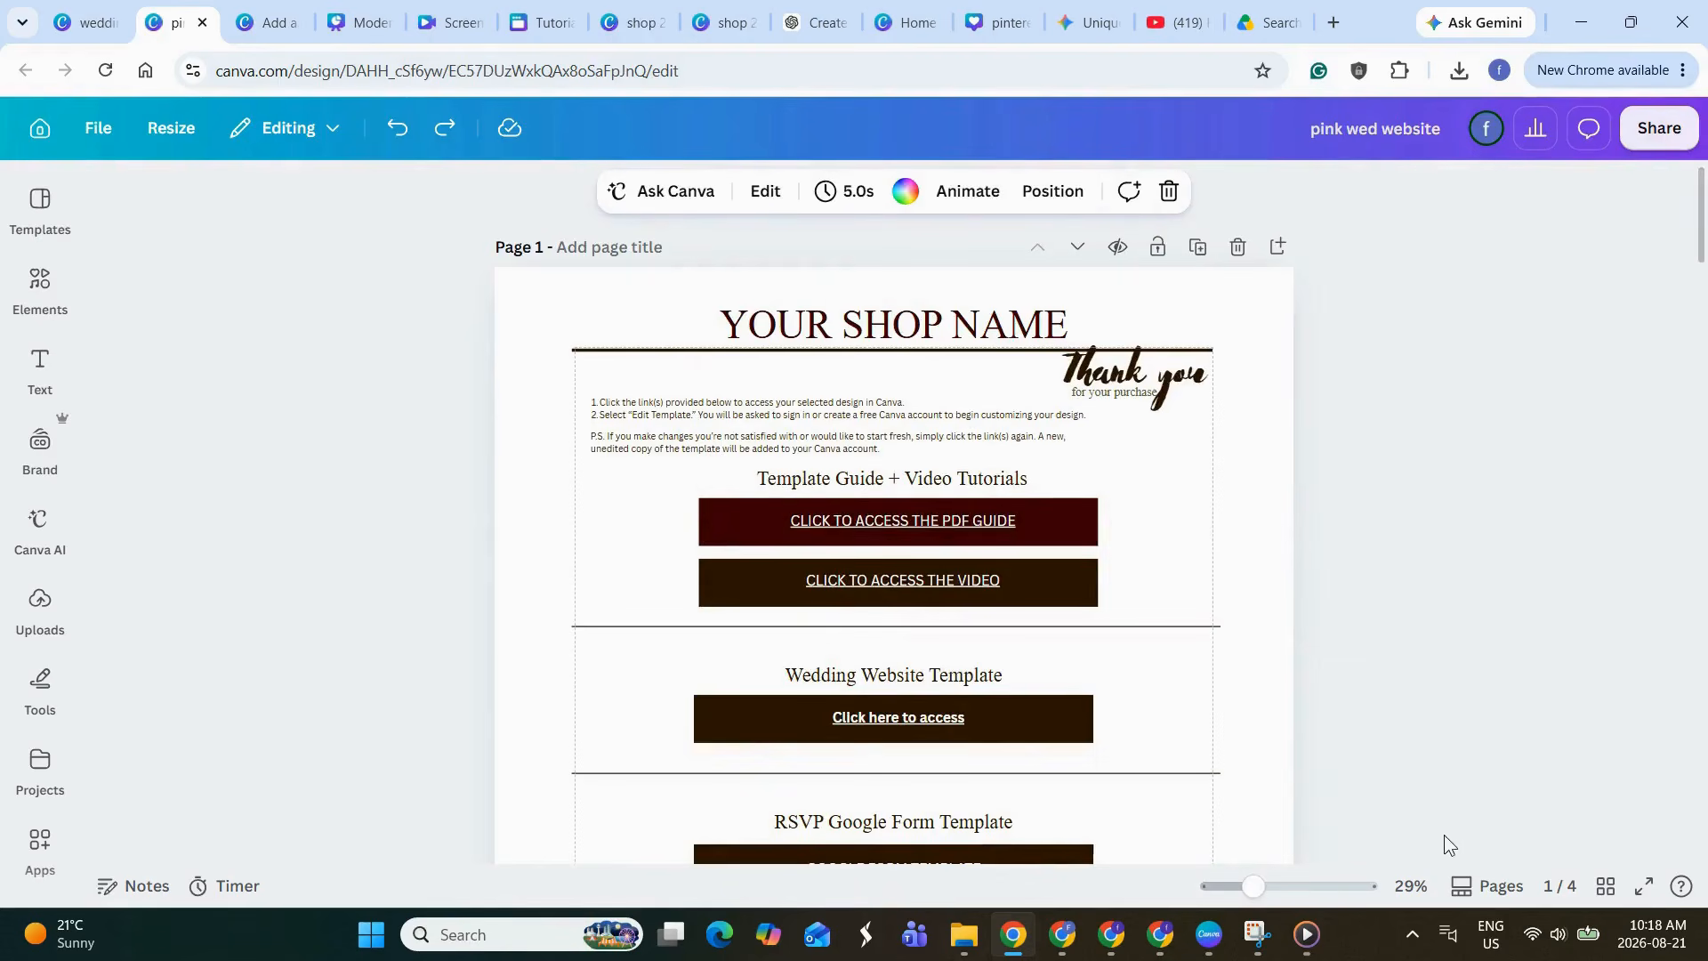
pyautogui.moveTo(1248, 887); pyautogui.dragTo(1253, 892)
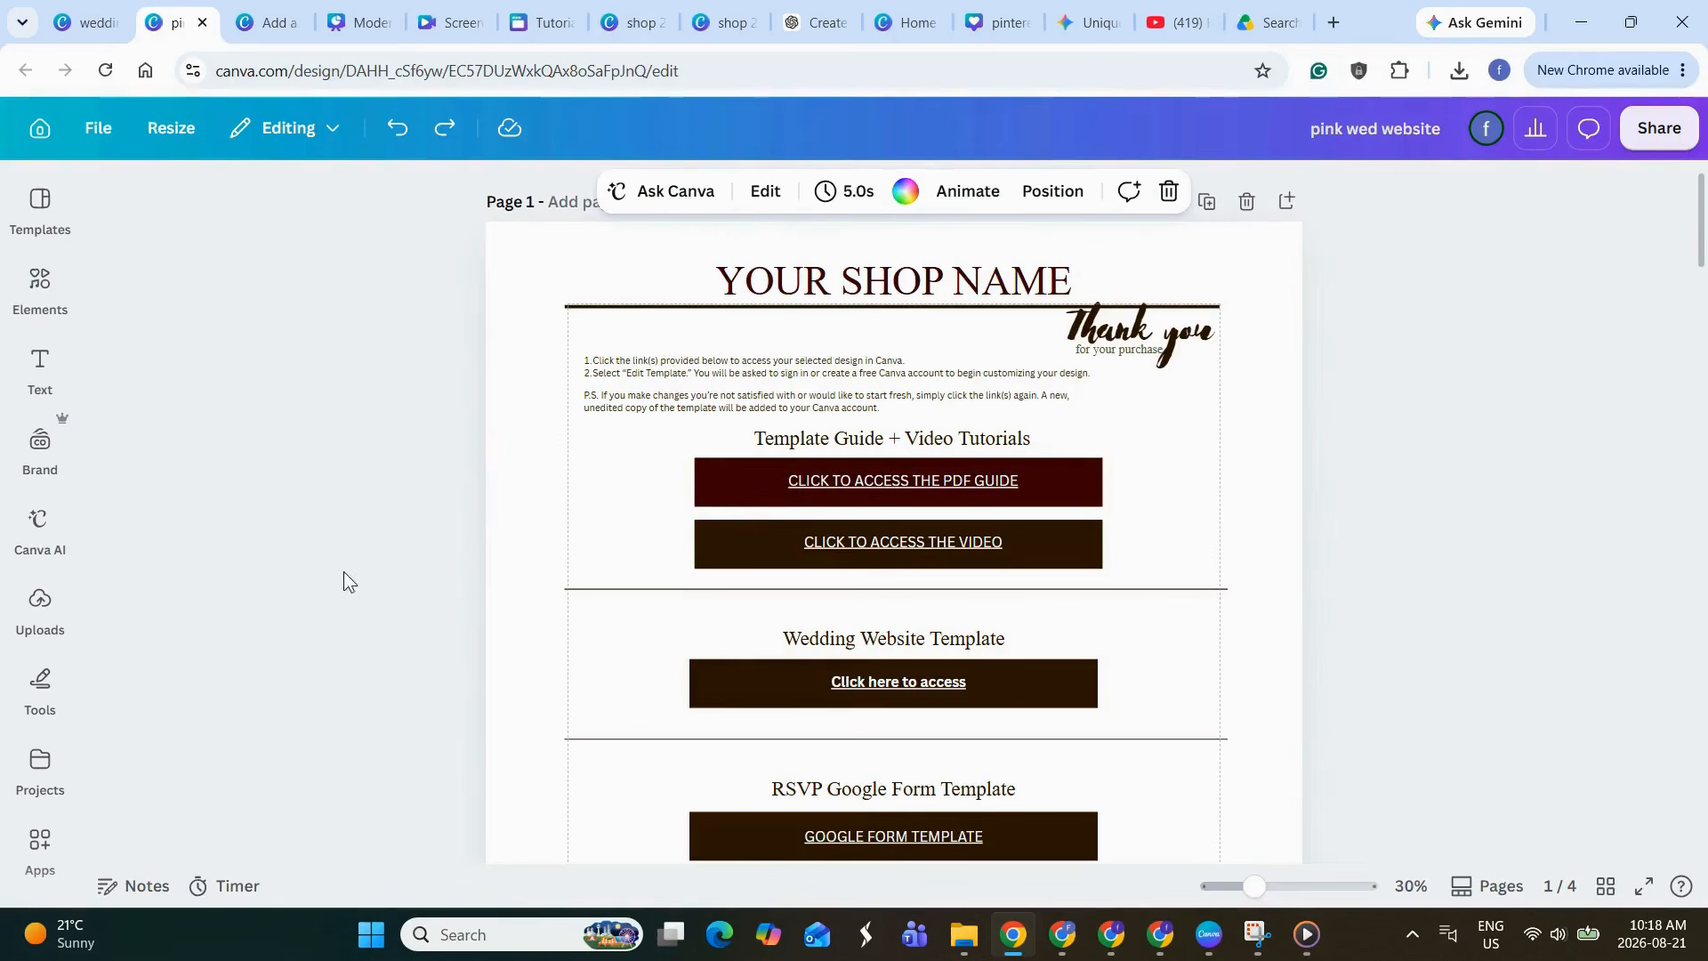
# - Switch to the Tutorial website design, create a template link for it and copy that link
pyautogui.click(546, 20)
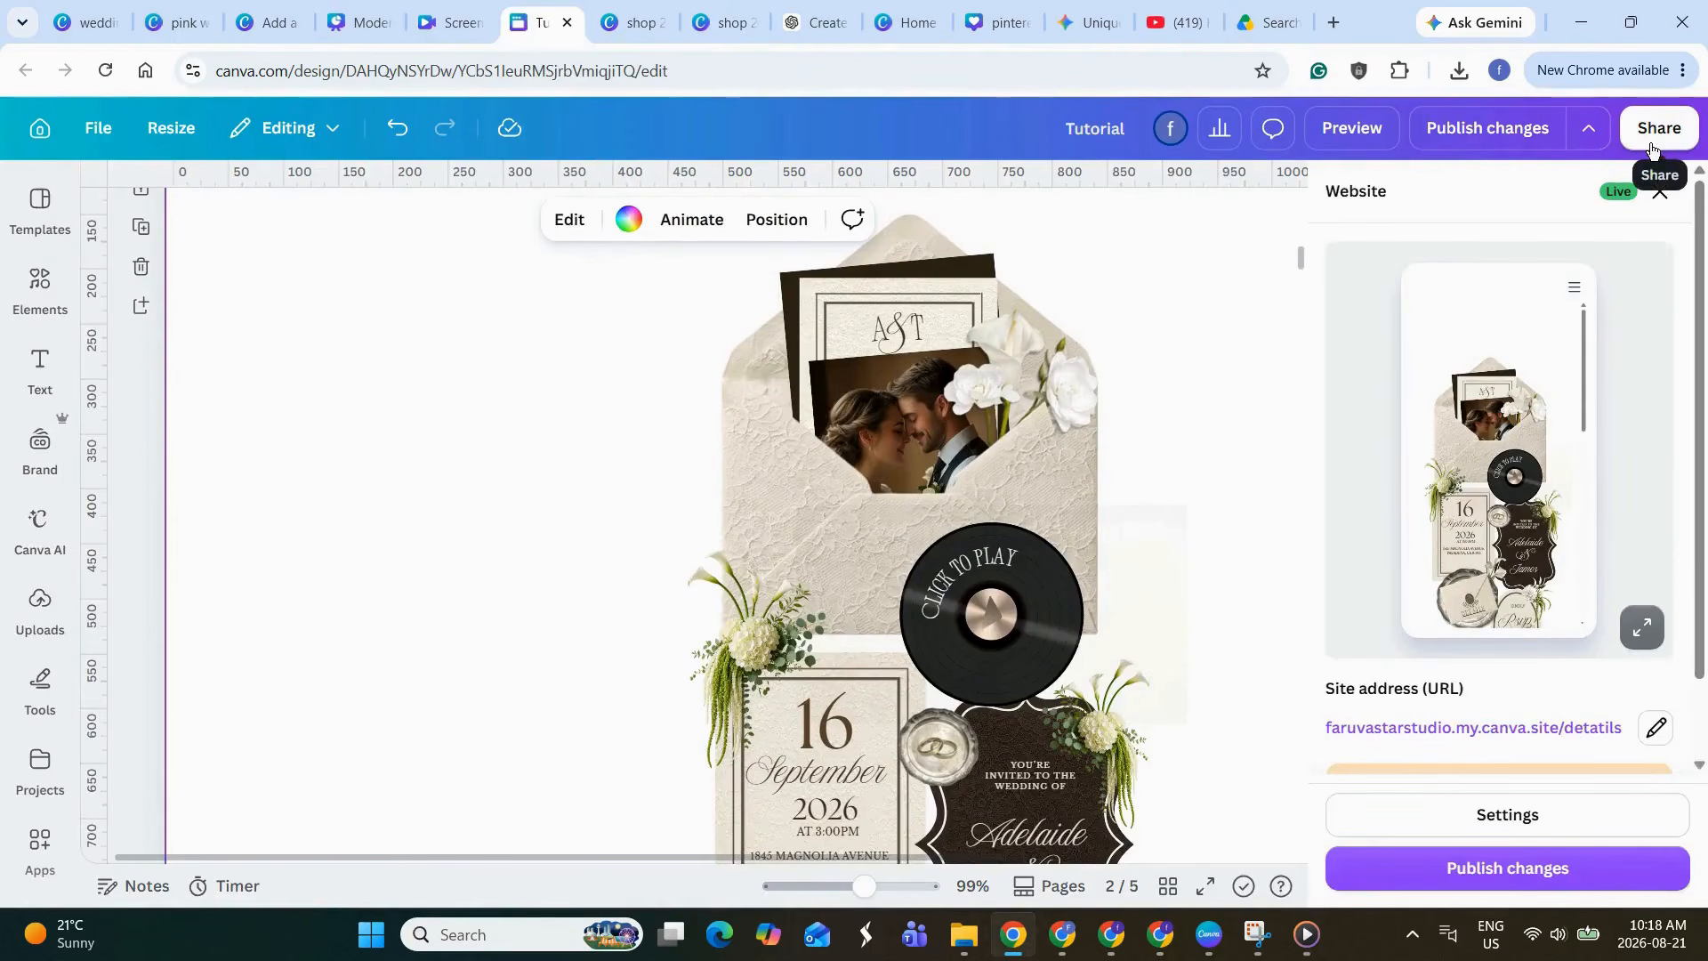
pyautogui.click(1651, 142)
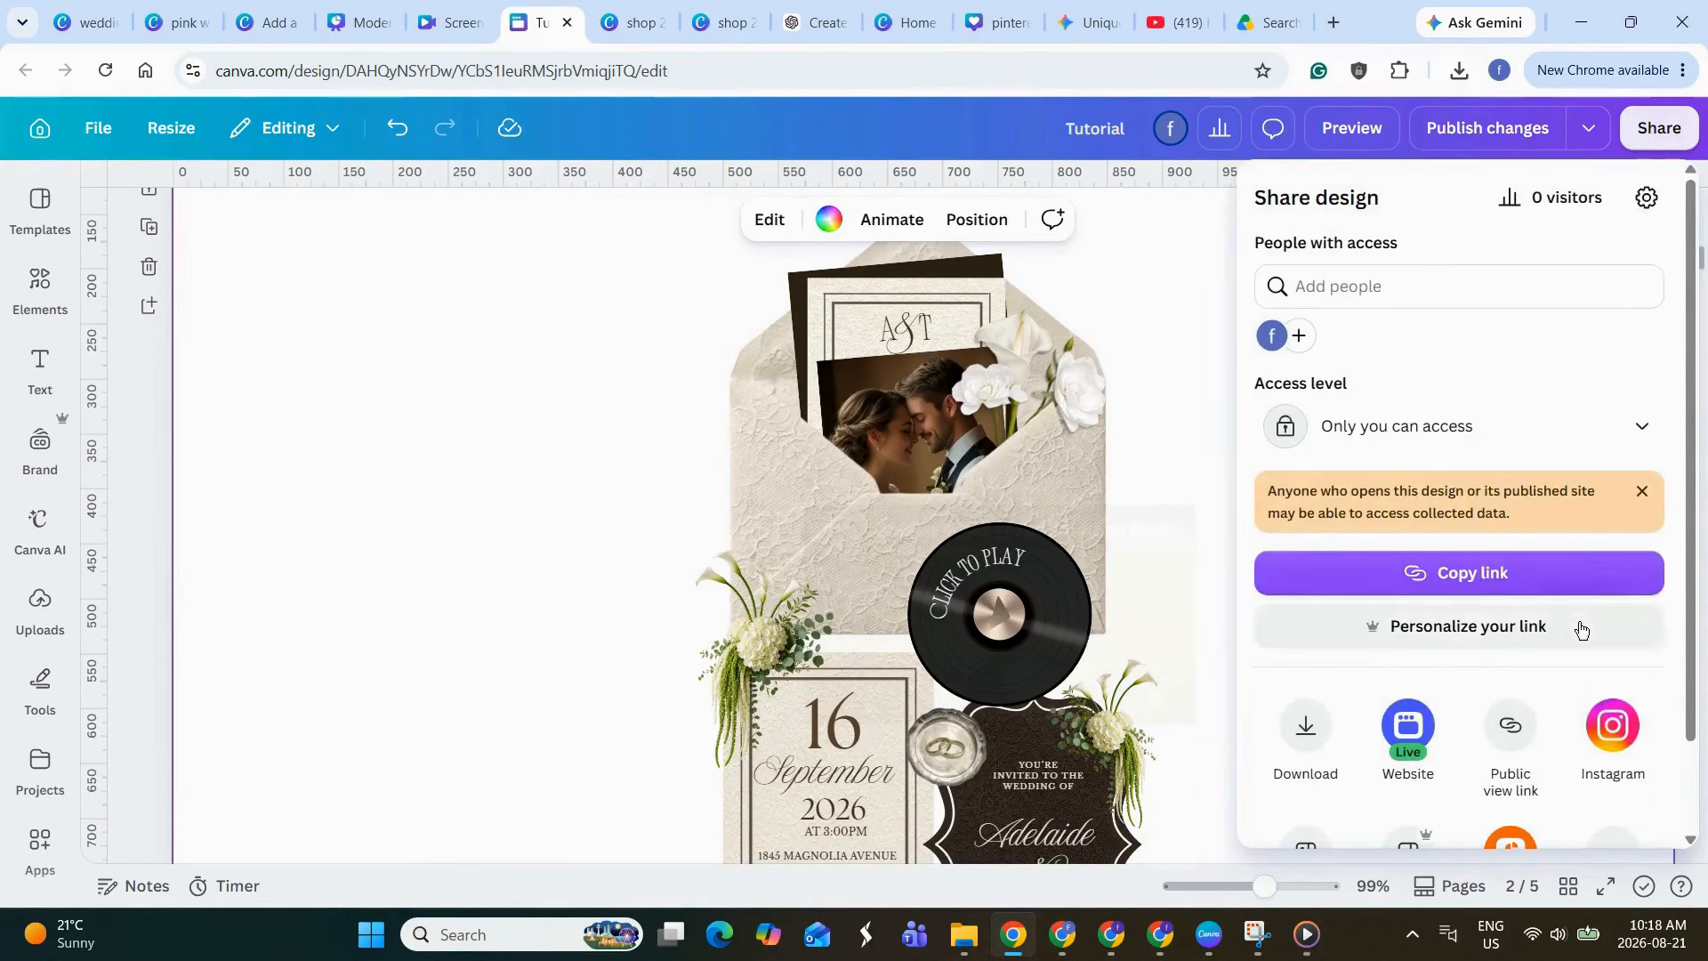
pyautogui.moveTo(1684, 566); pyautogui.dragTo(1691, 665)
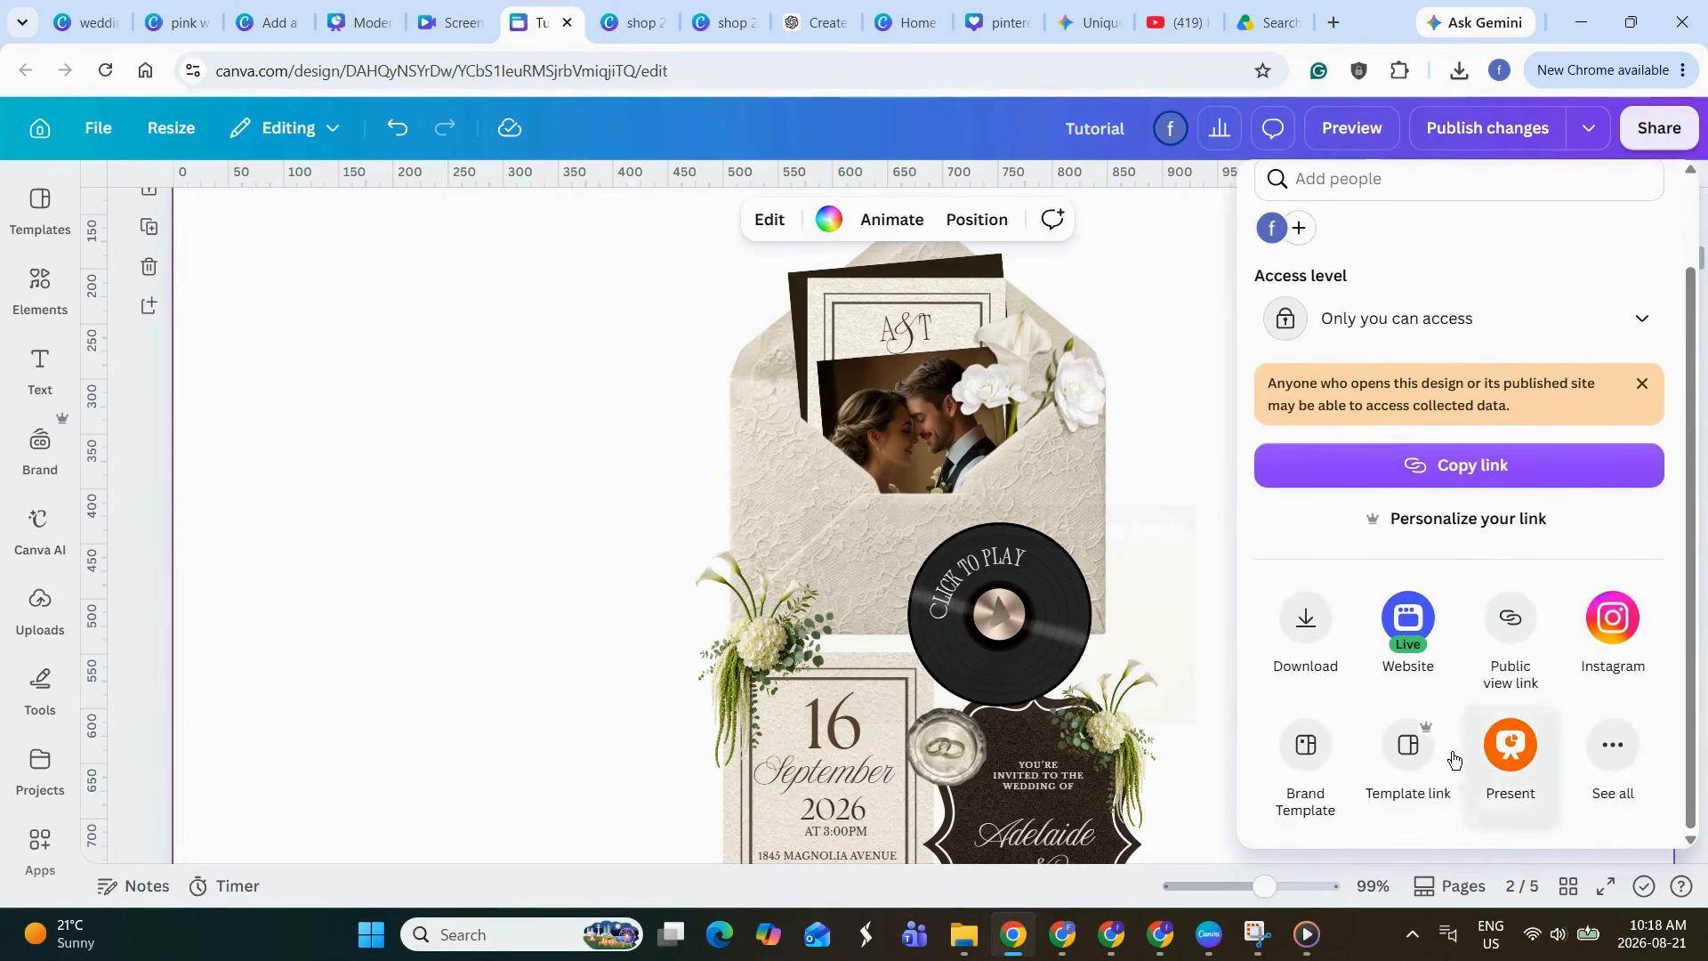
pyautogui.click(1422, 743)
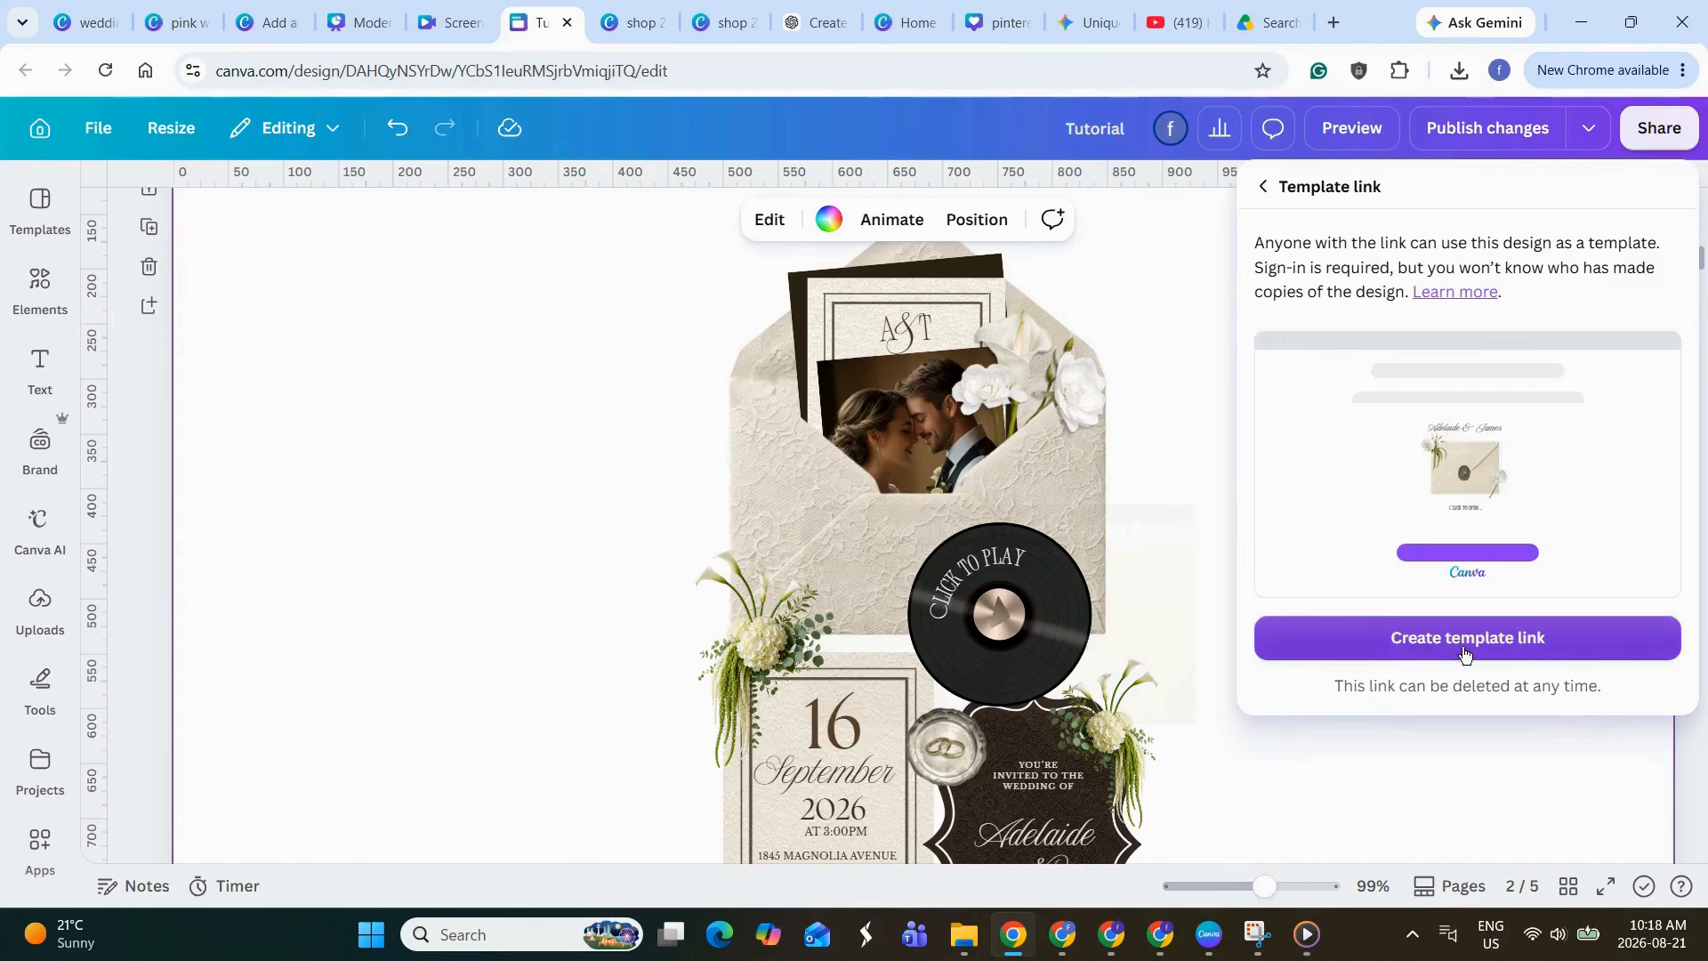
pyautogui.click(1465, 652)
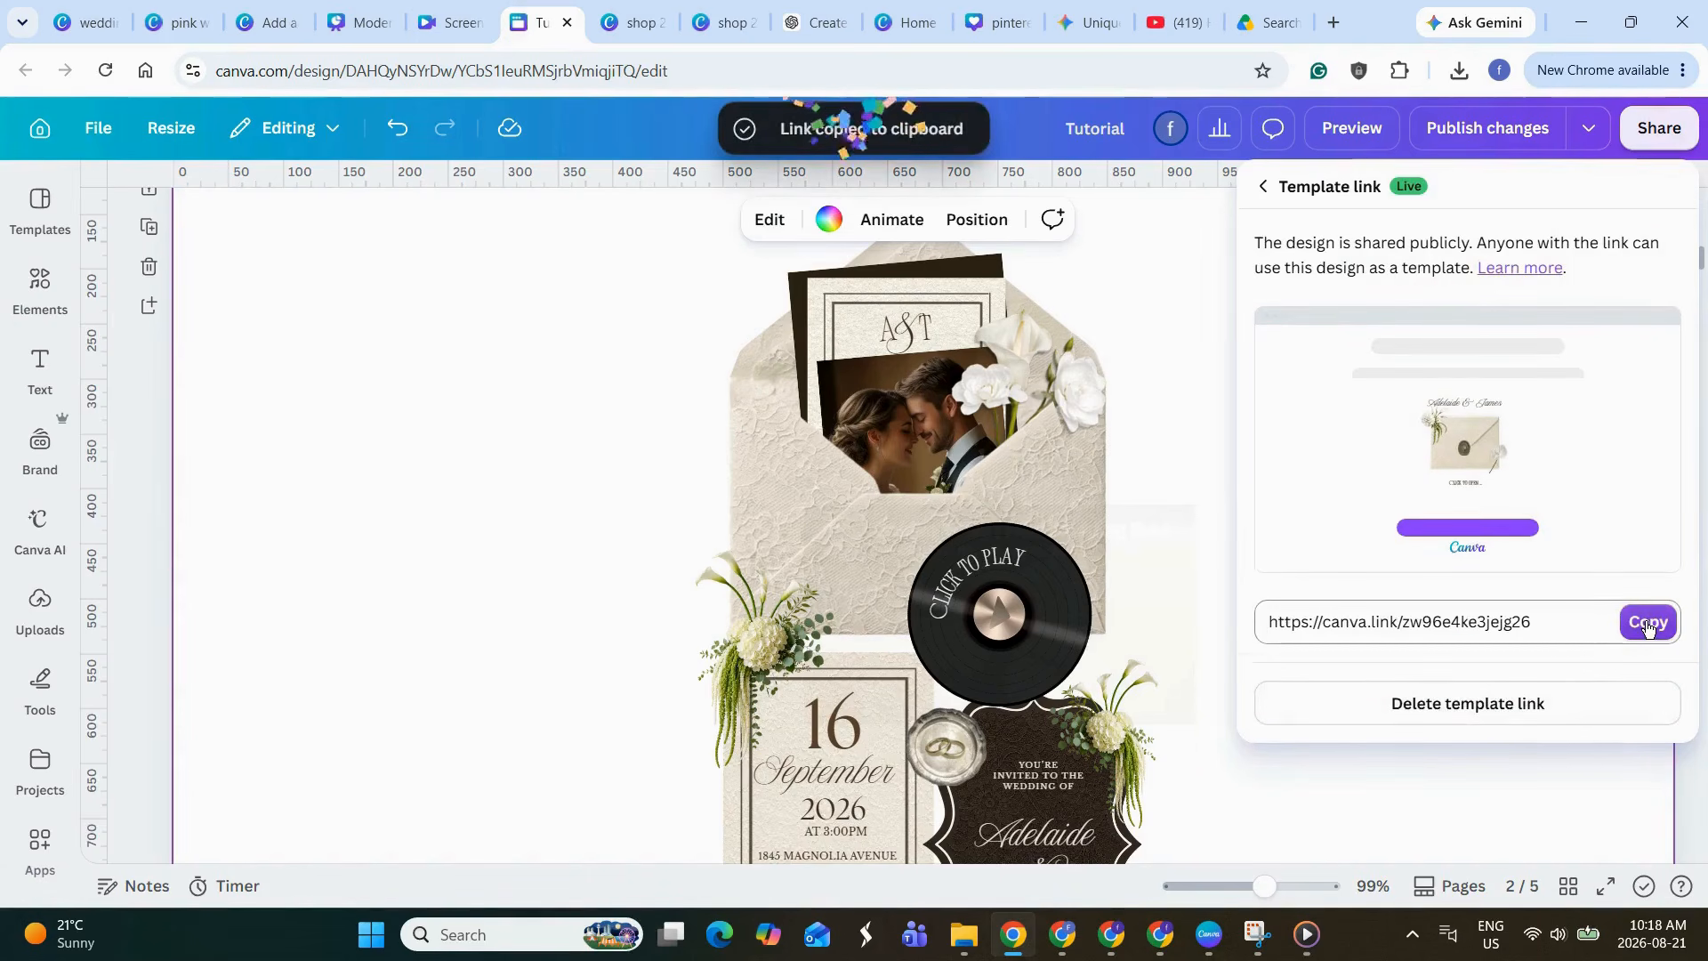
pyautogui.click(1647, 625)
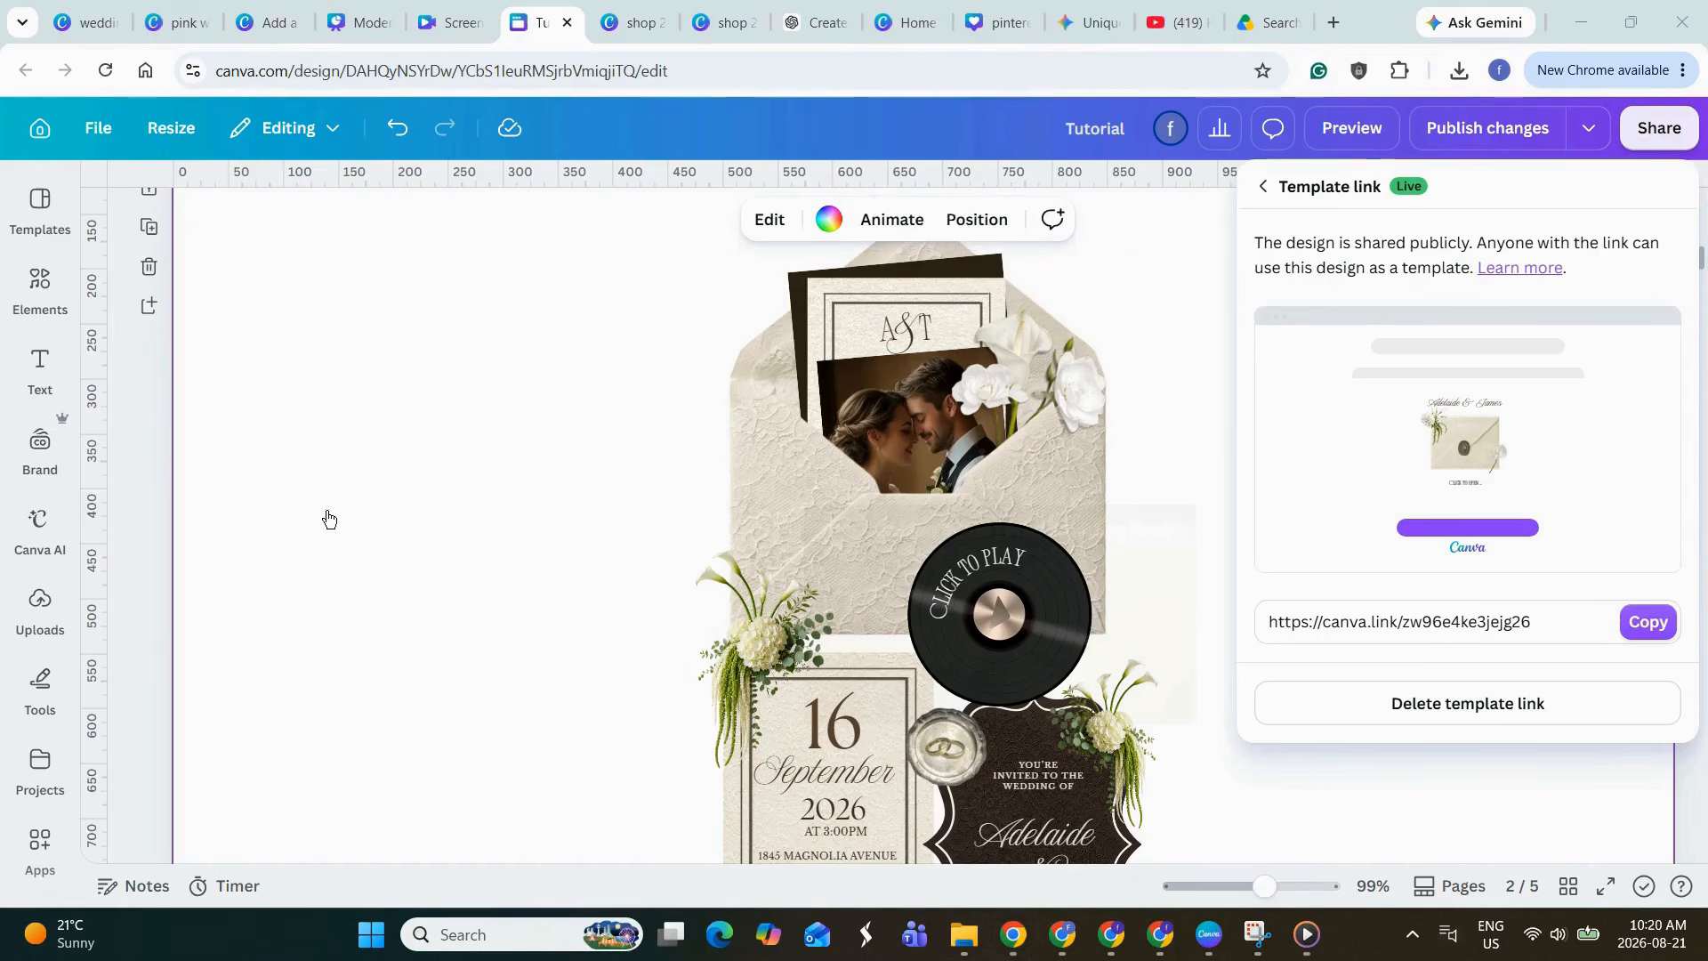
# - In the pink wed website document, link the "CLICK HERE TO ACCESS" text under Wedding Website Template to the copied template link
pyautogui.click(165, 27)
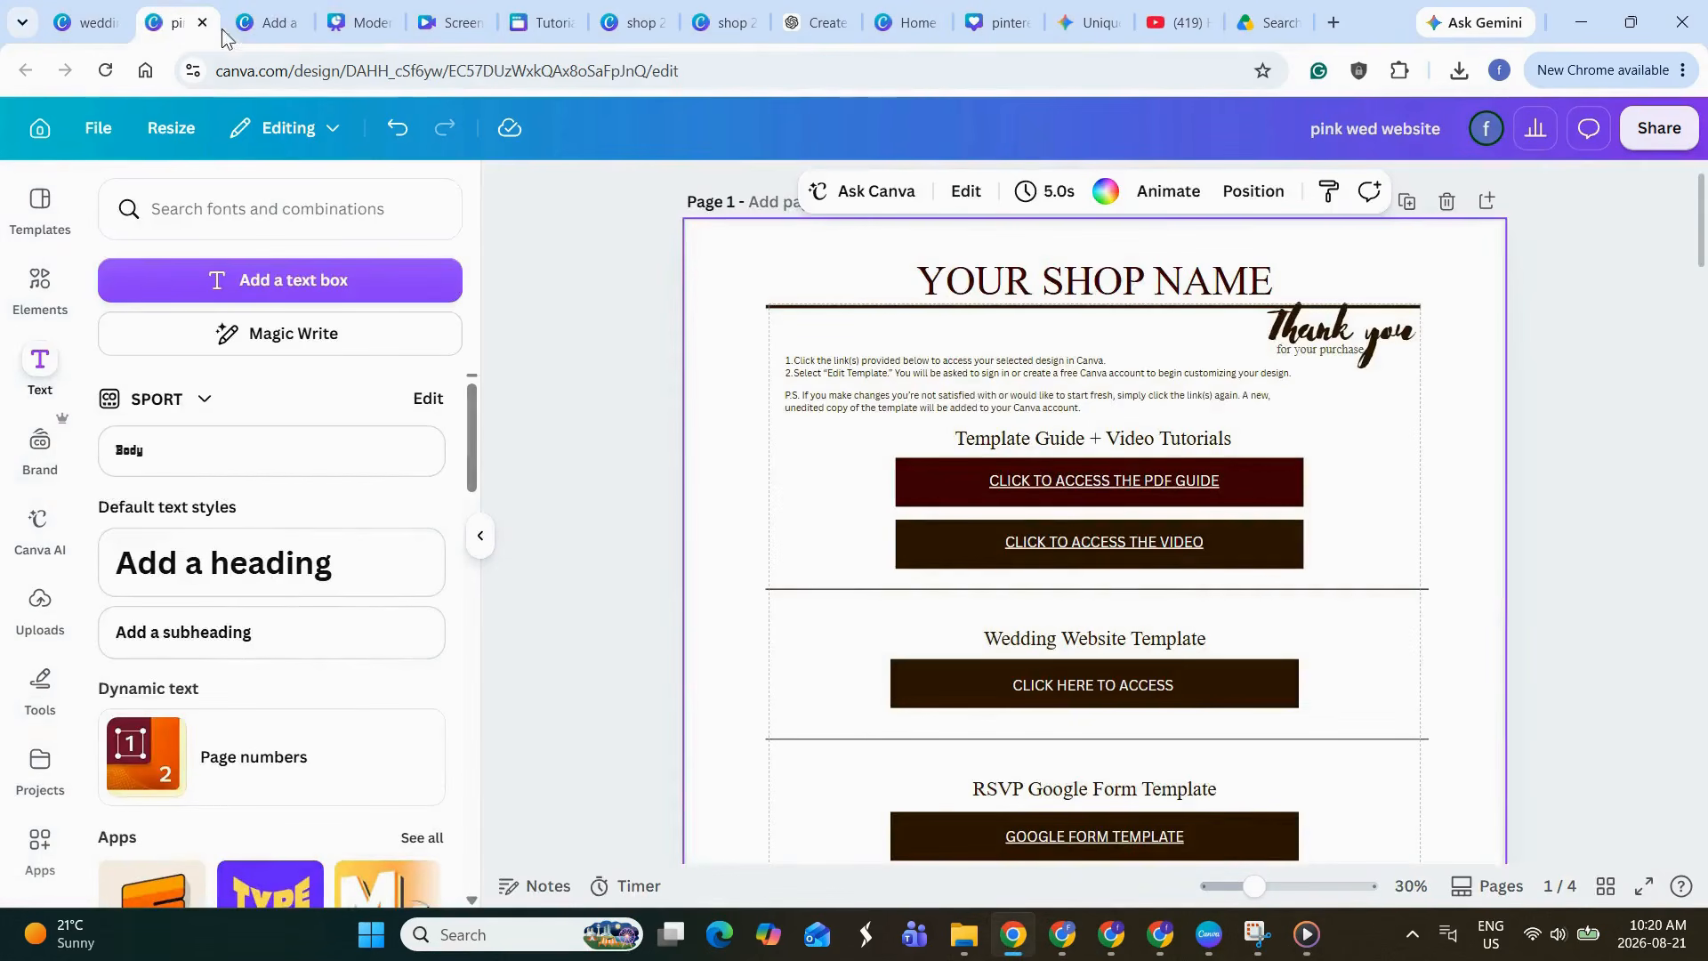
pyautogui.click(1117, 688)
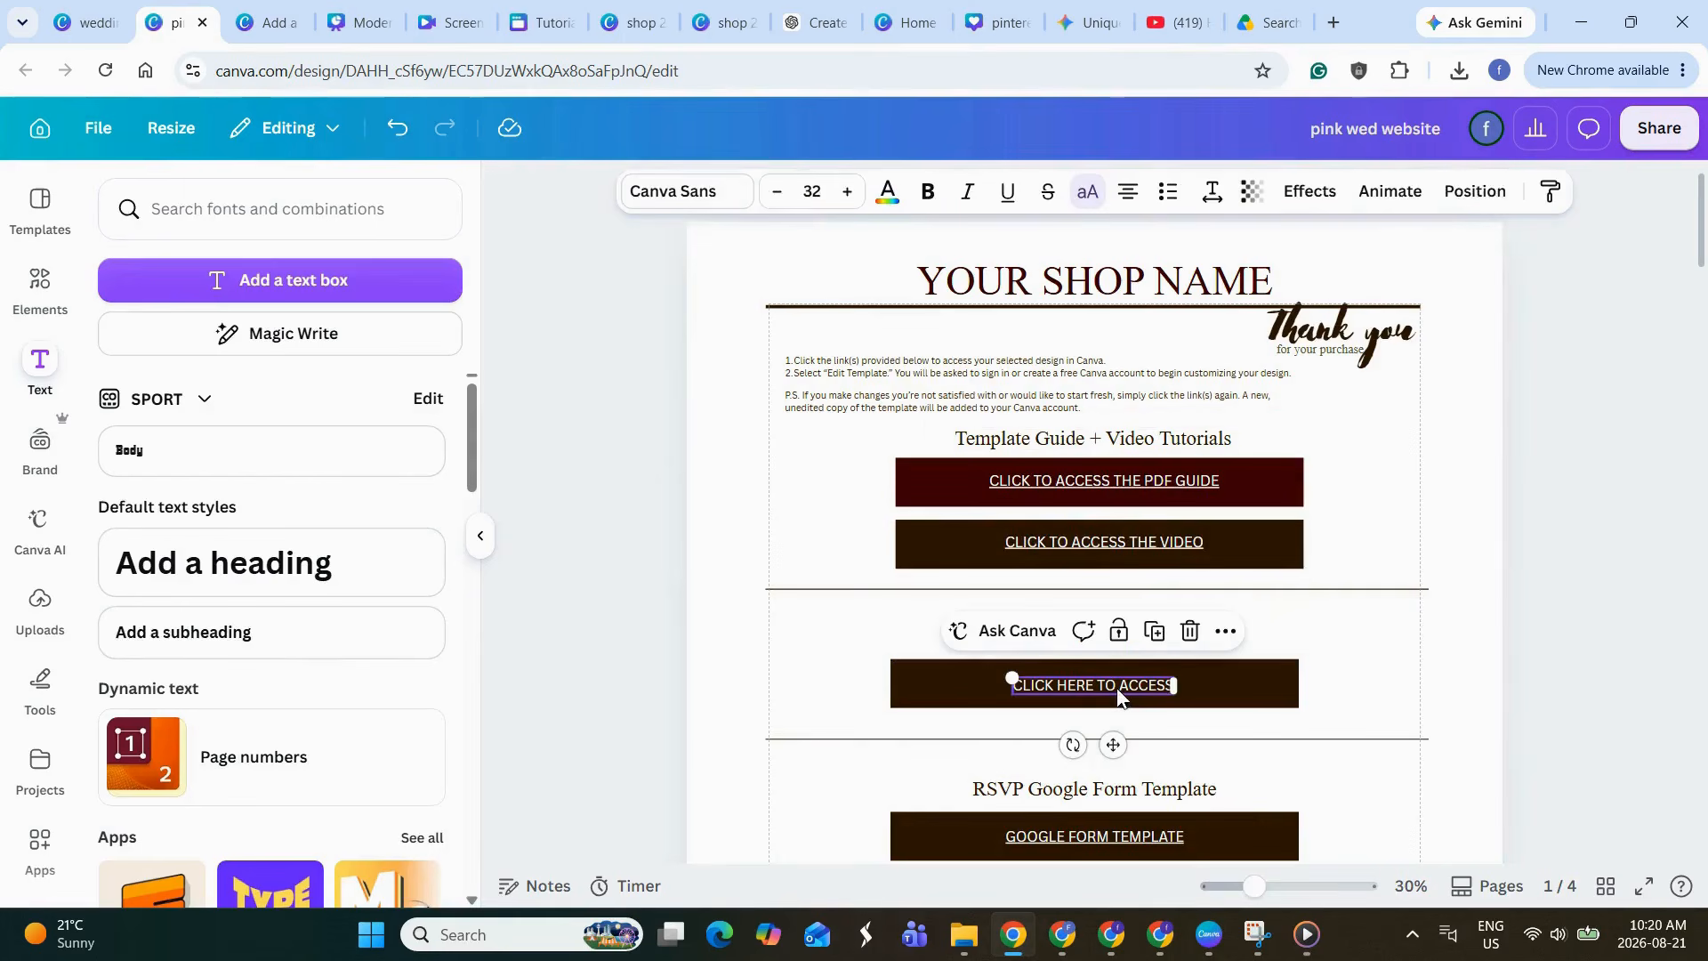
pyautogui.click(1226, 631)
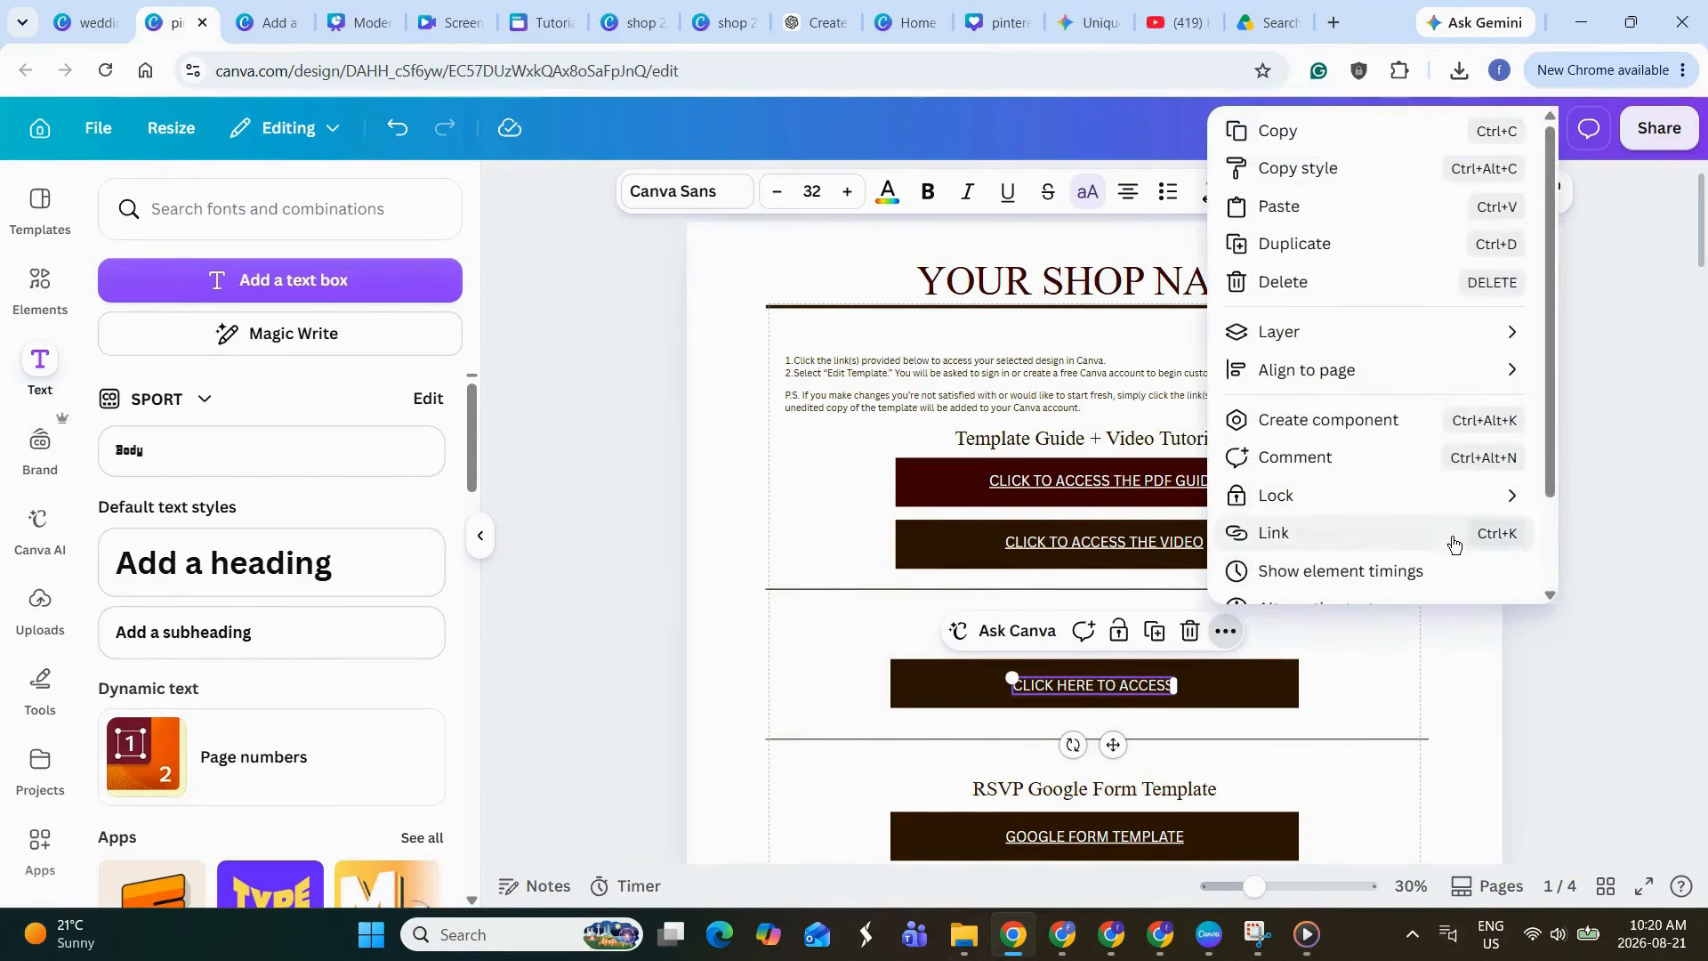
pyautogui.click(1365, 529)
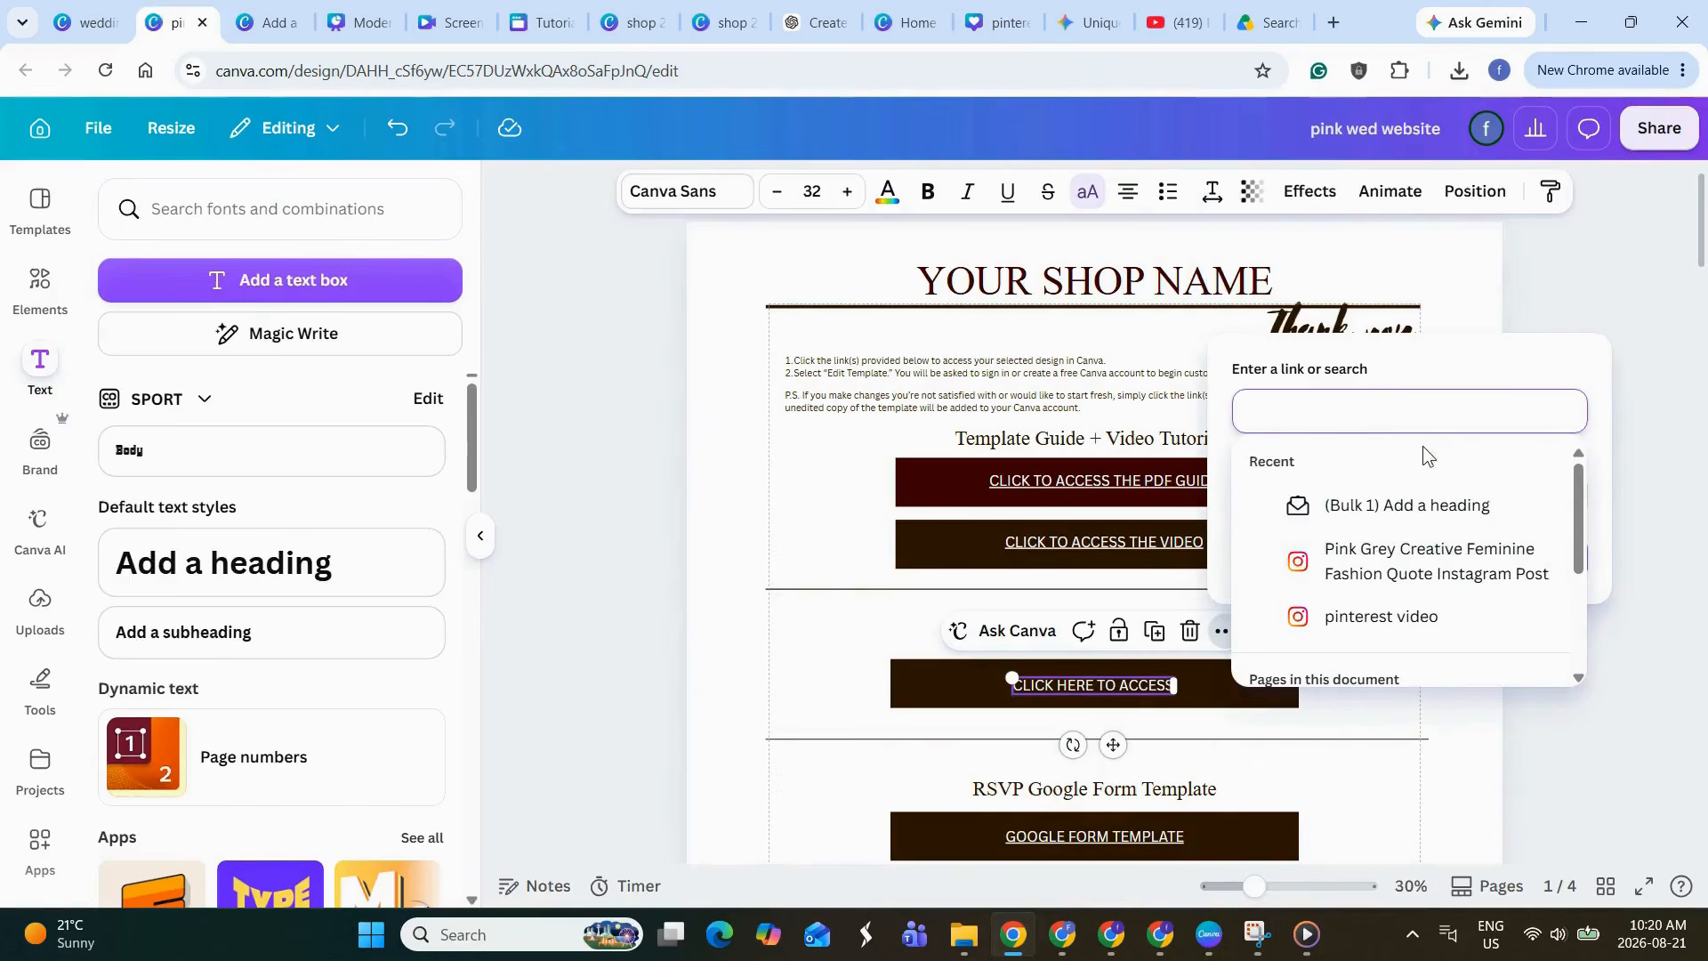
pyautogui.hotkey('ctrl', 'v')
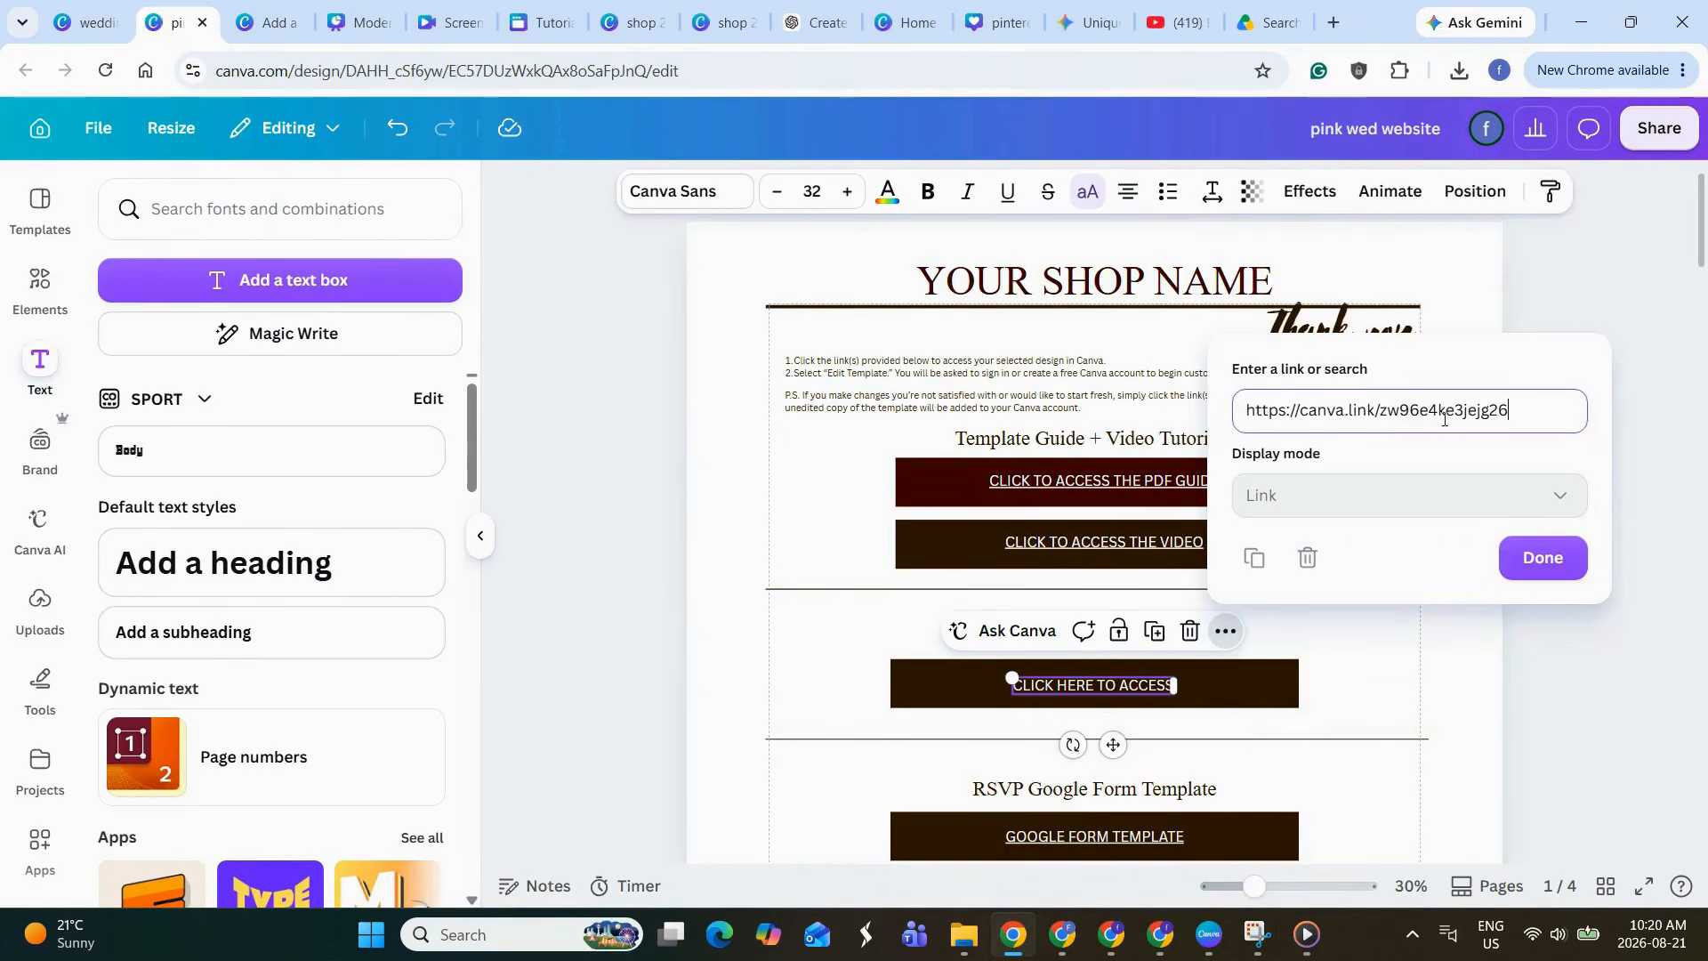
pyautogui.click(1542, 557)
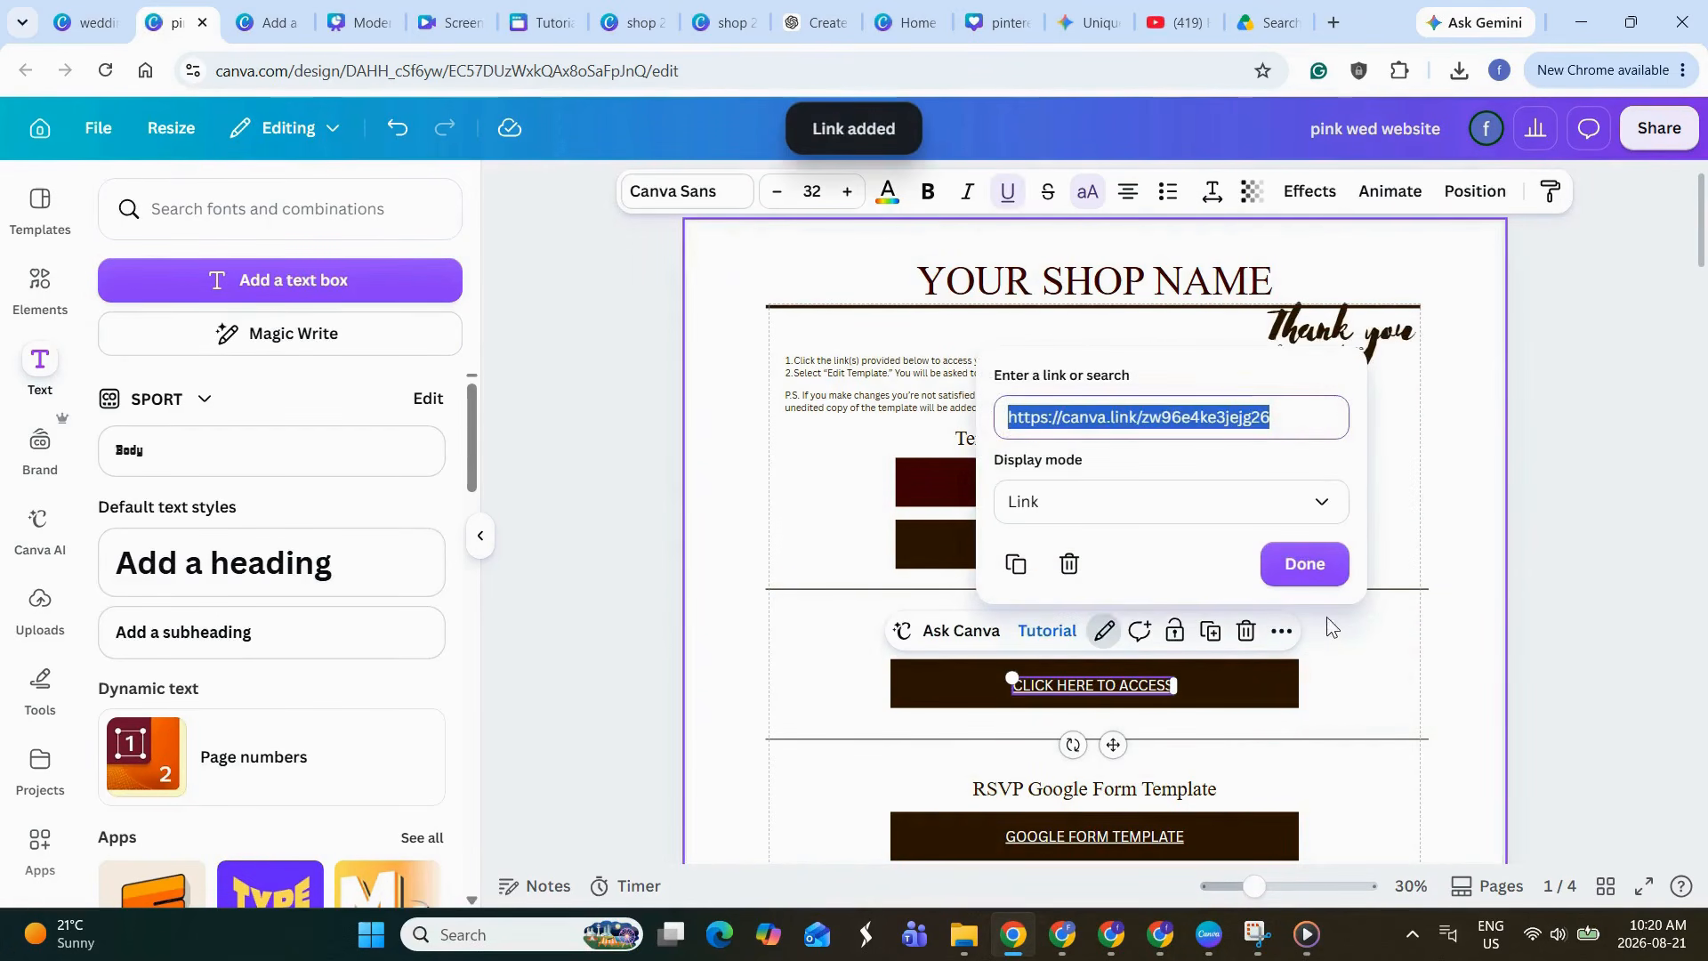
pyautogui.click(1307, 567)
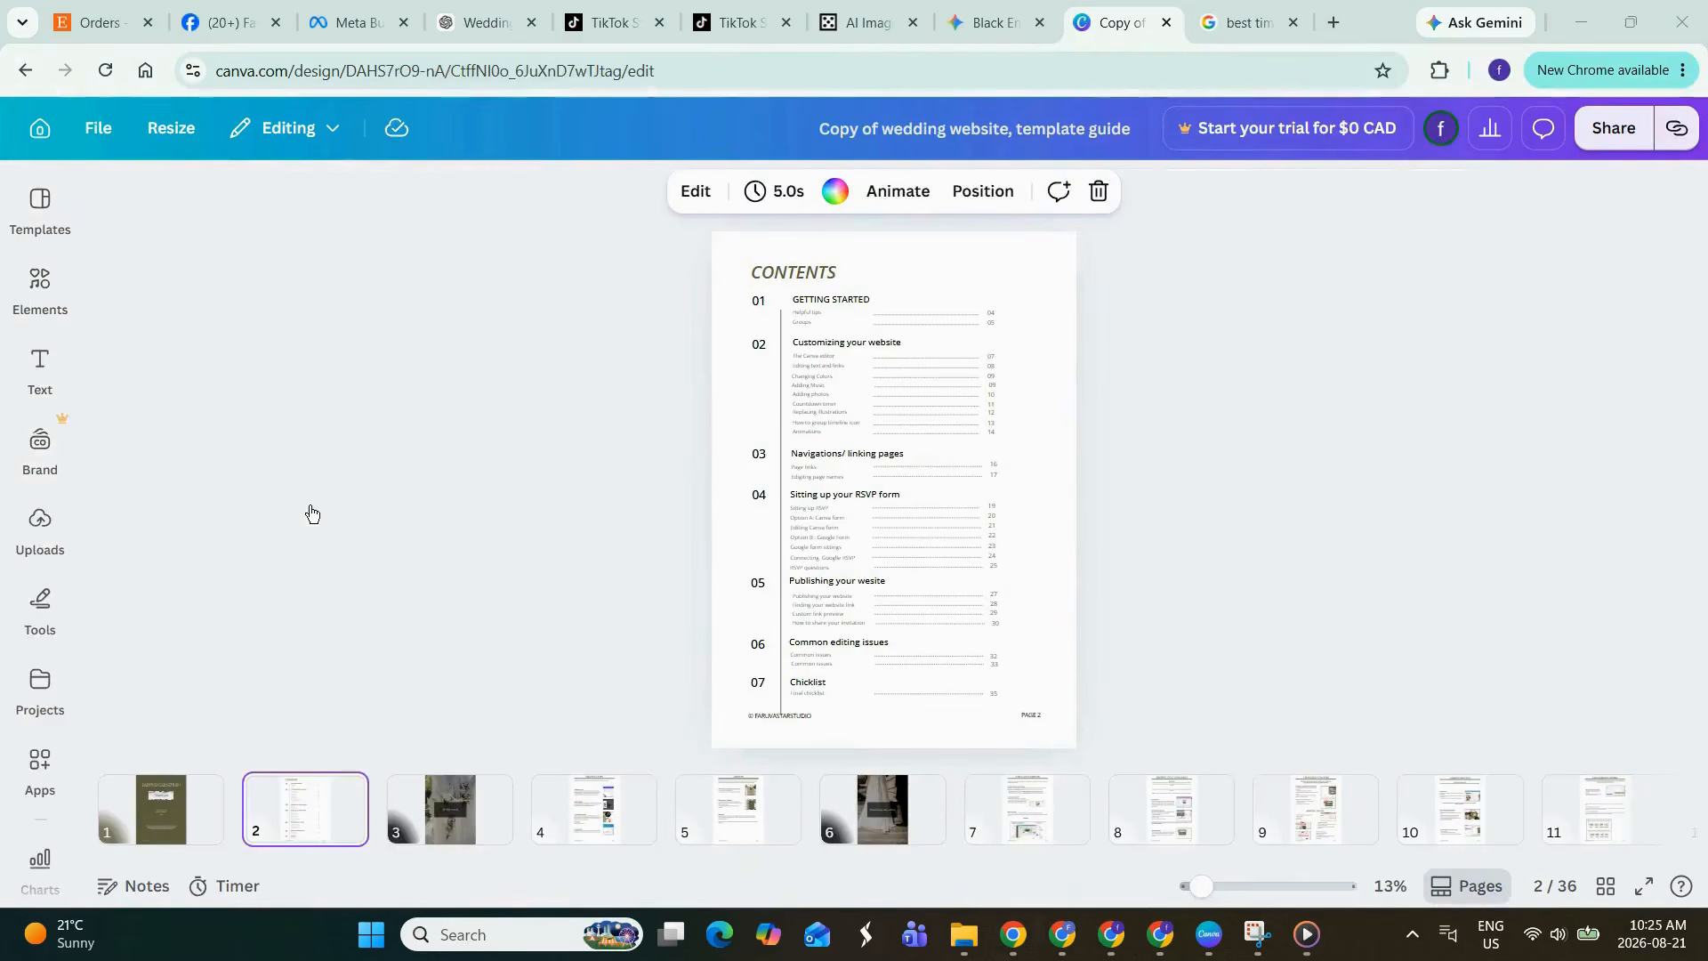
# - Create and copy a public view link for the wedding website template guide, and select the PDF guide button text in the delivery document
pyautogui.click(638, 829)
pyautogui.click(732, 829)
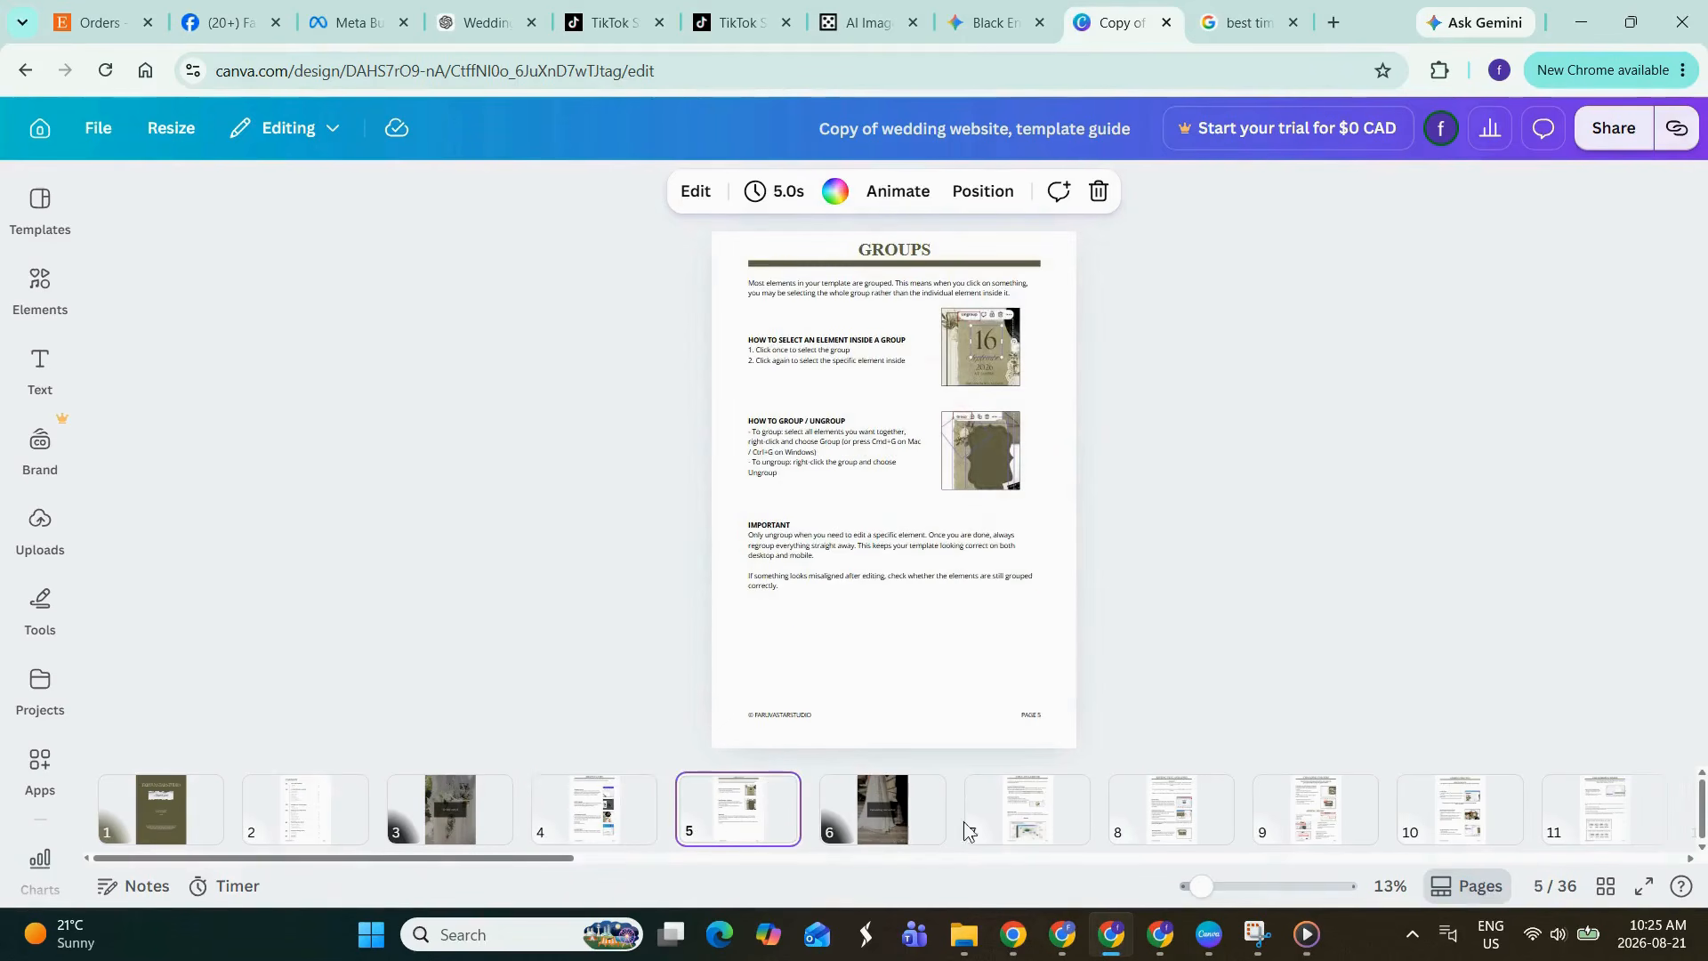
pyautogui.click(1021, 832)
pyautogui.click(1168, 820)
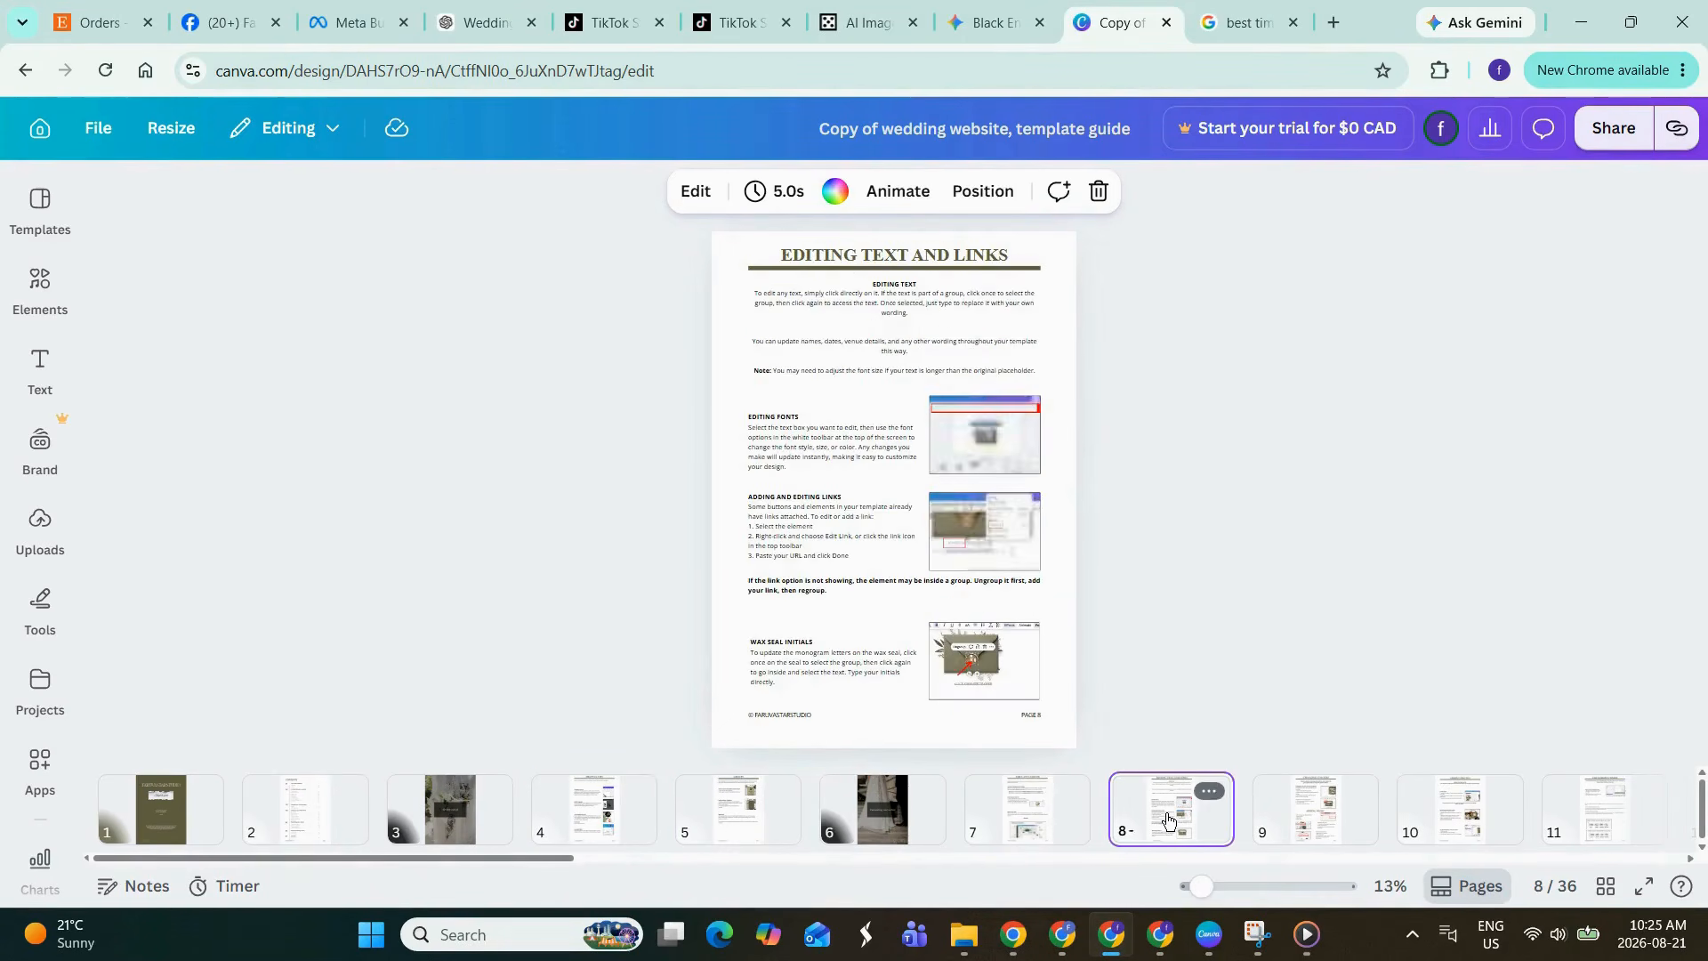
pyautogui.click(1614, 128)
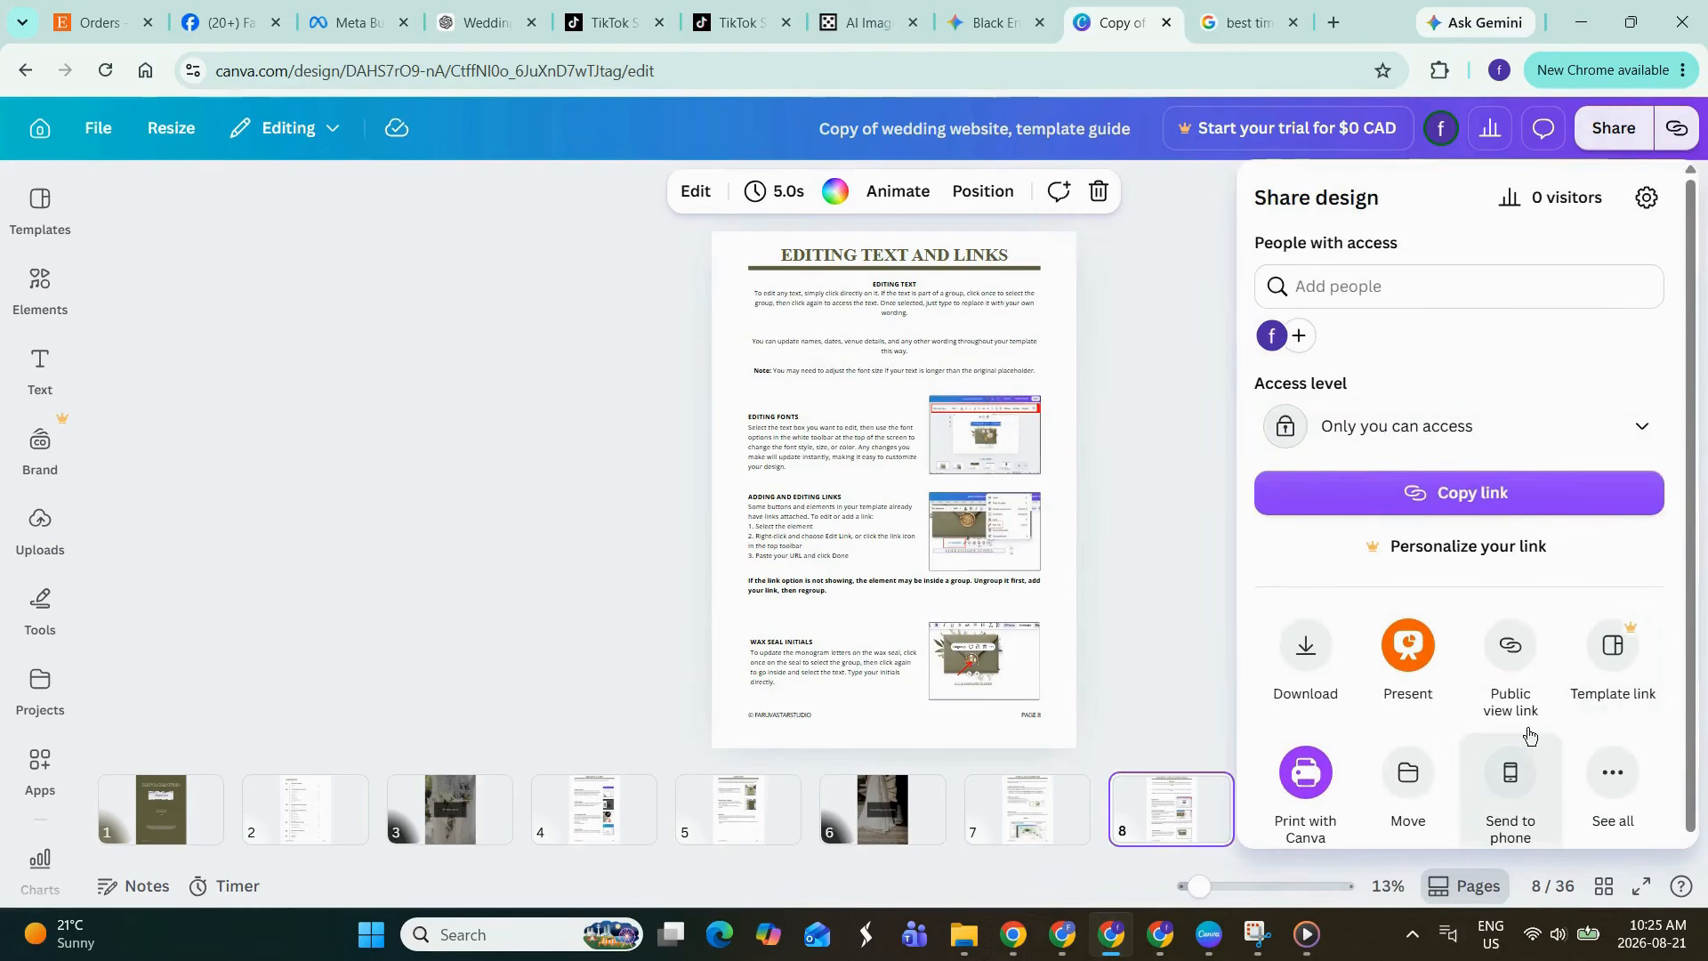
pyautogui.click(1519, 648)
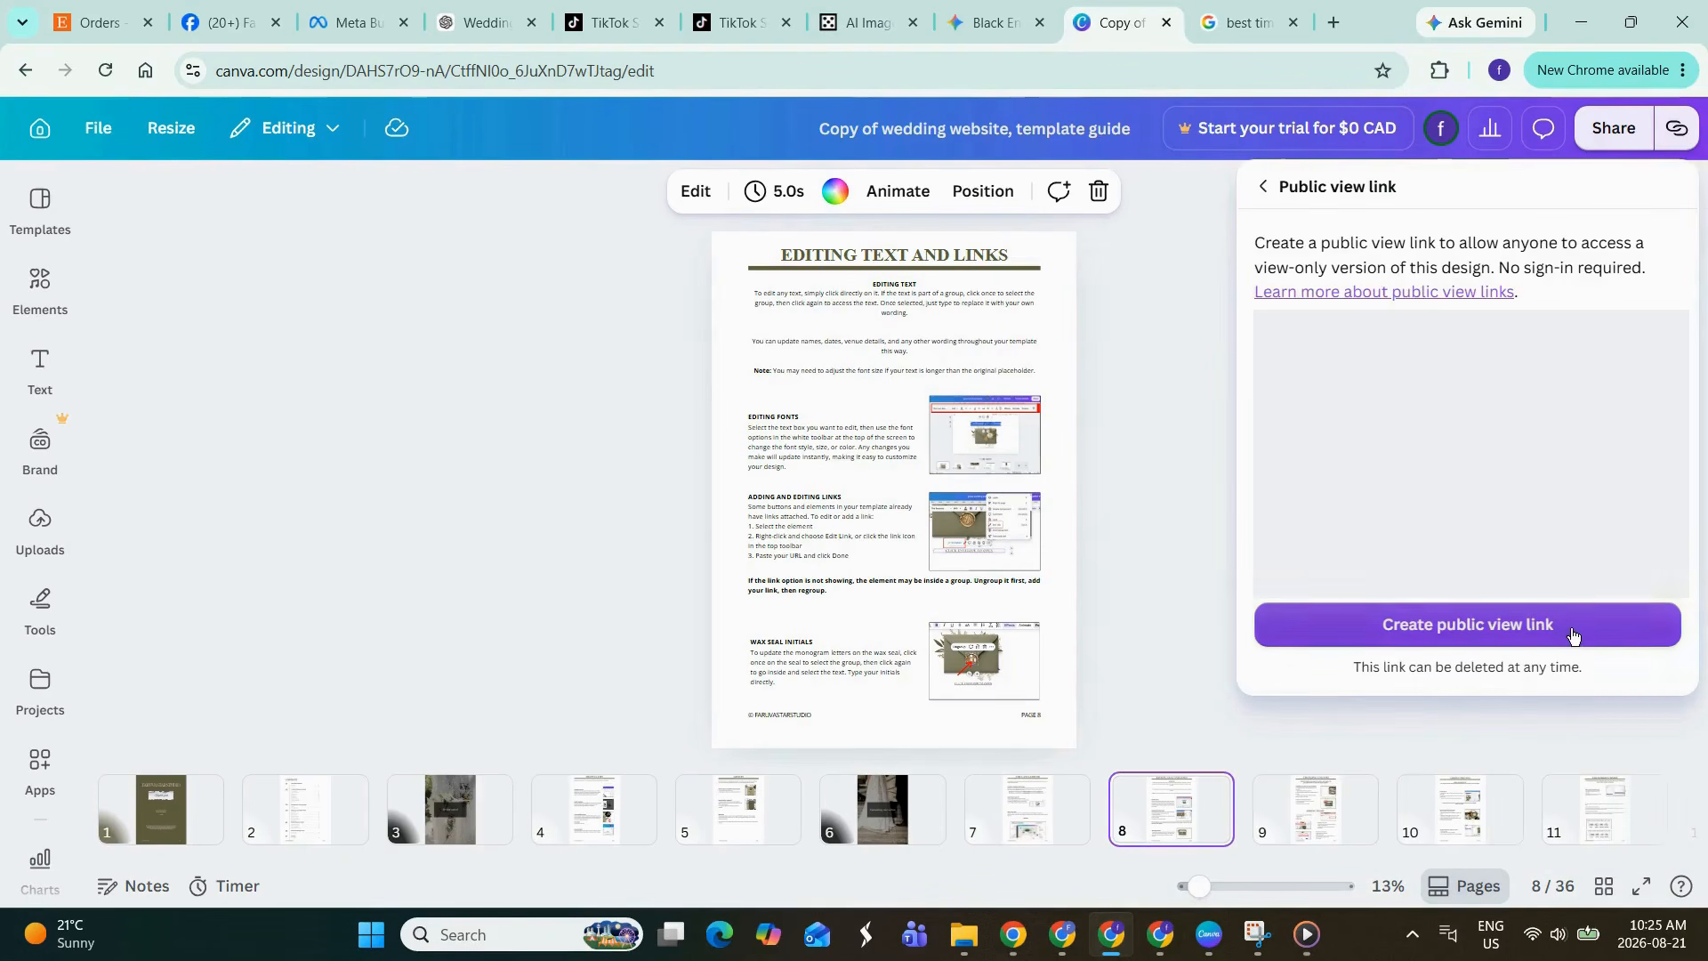
pyautogui.click(1572, 627)
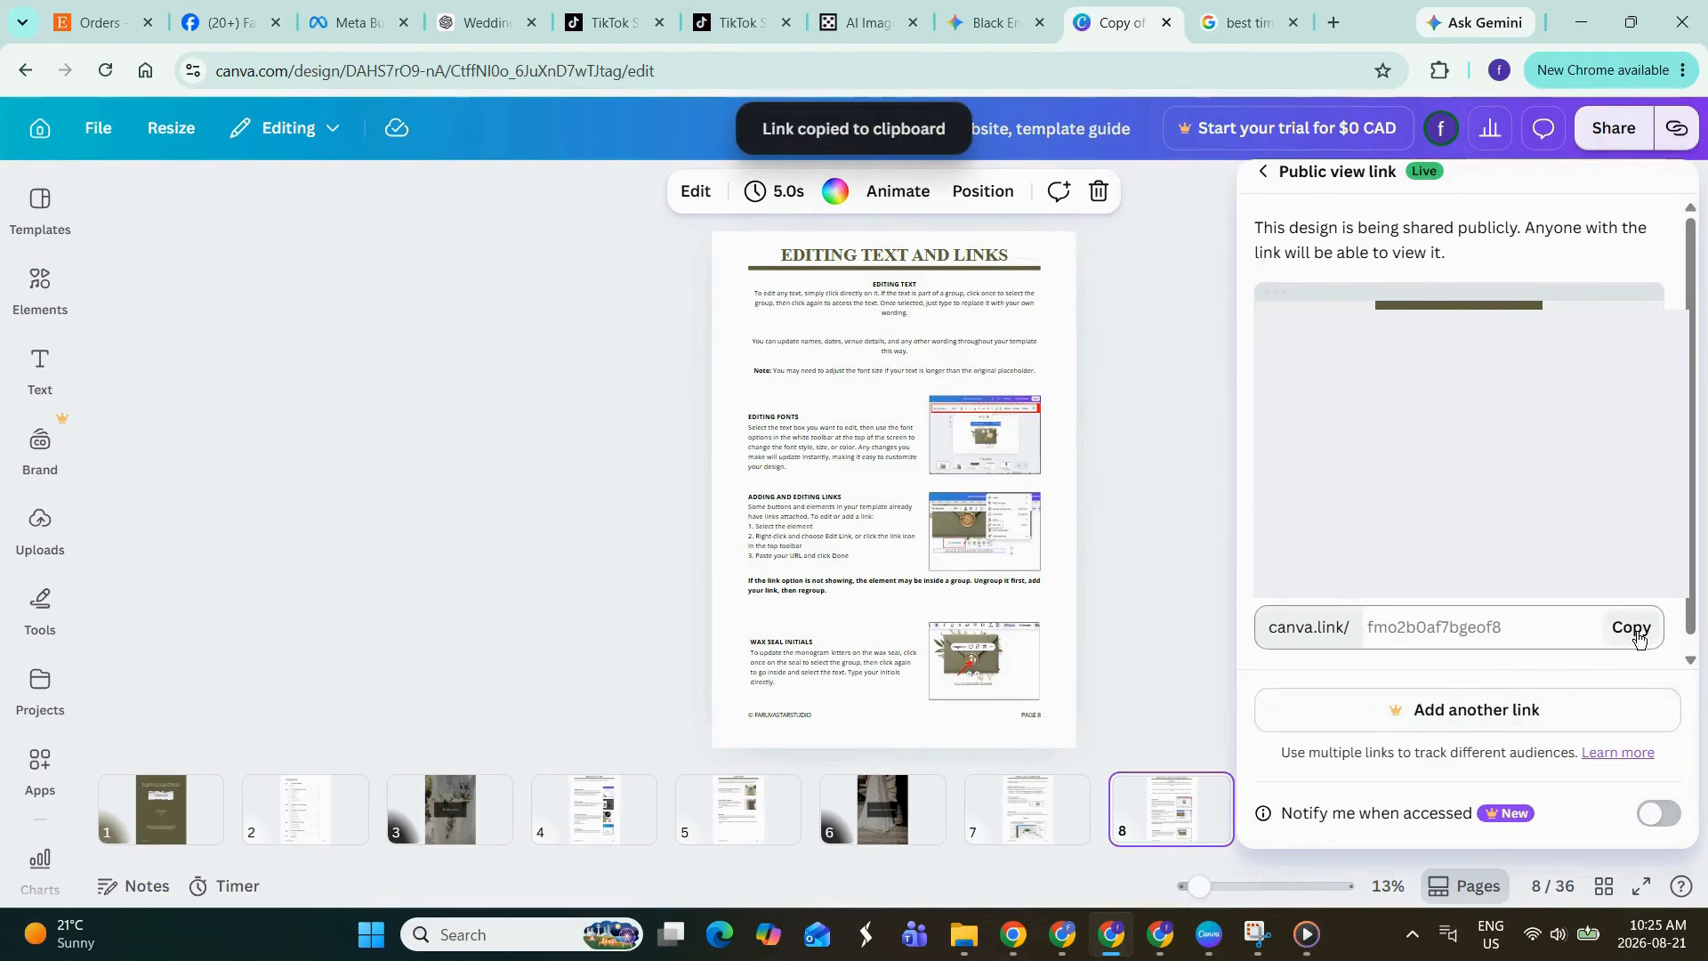
pyautogui.click(1633, 628)
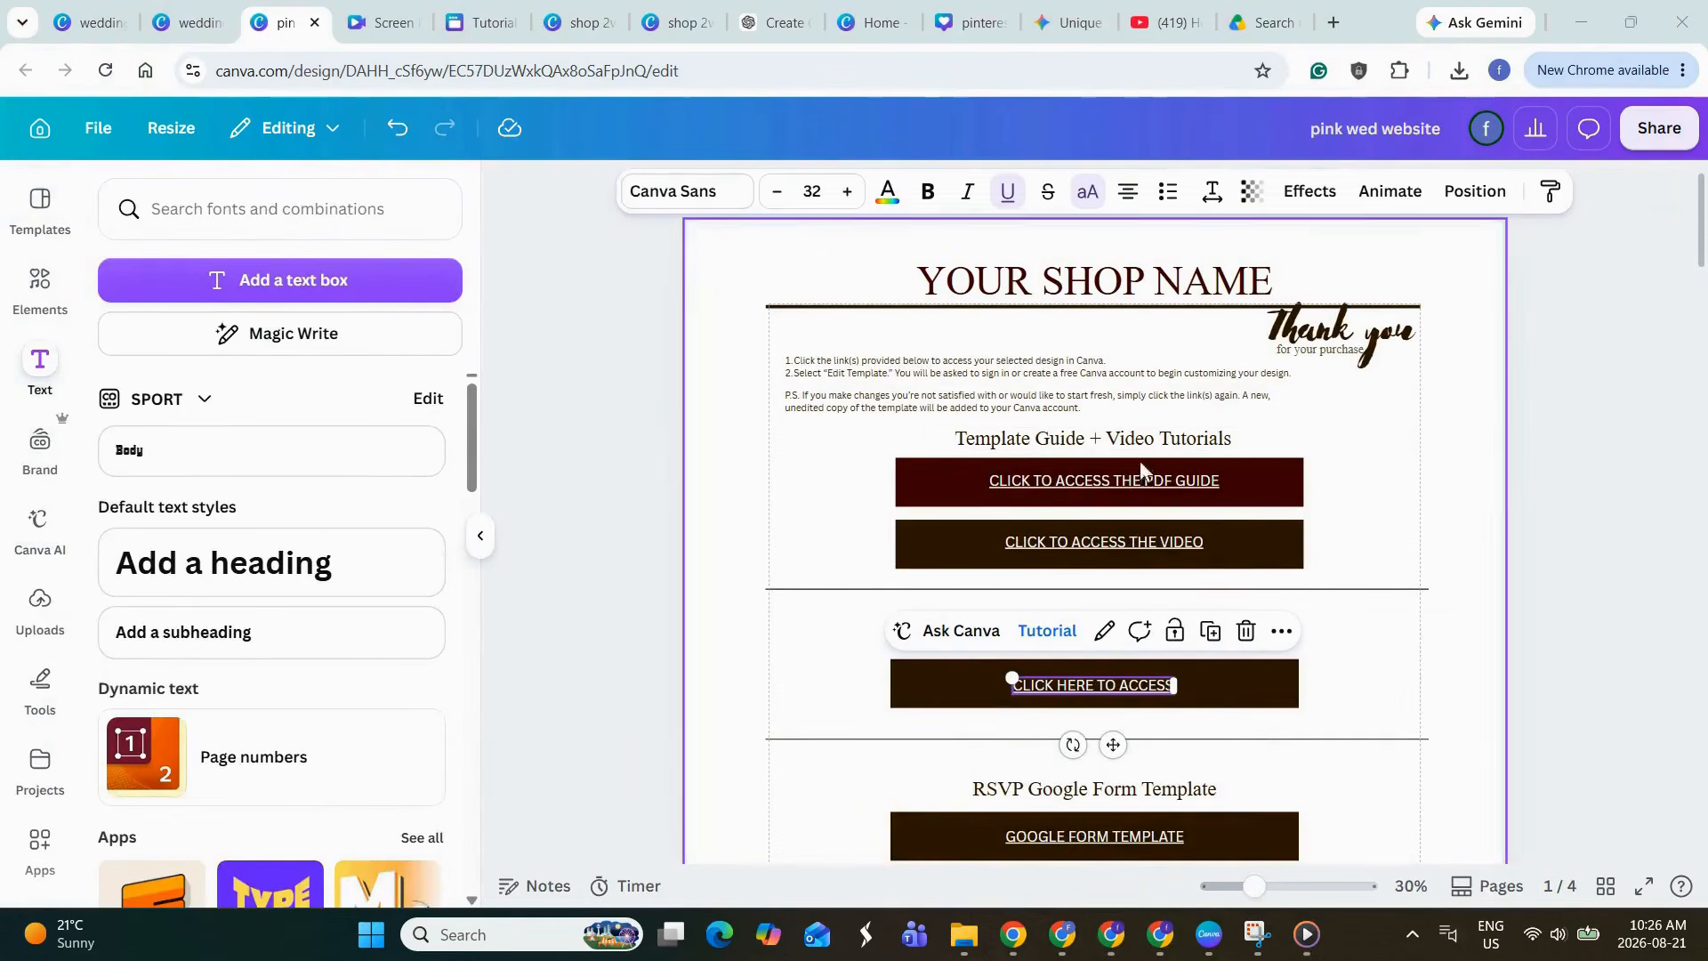
pyautogui.click(1213, 478)
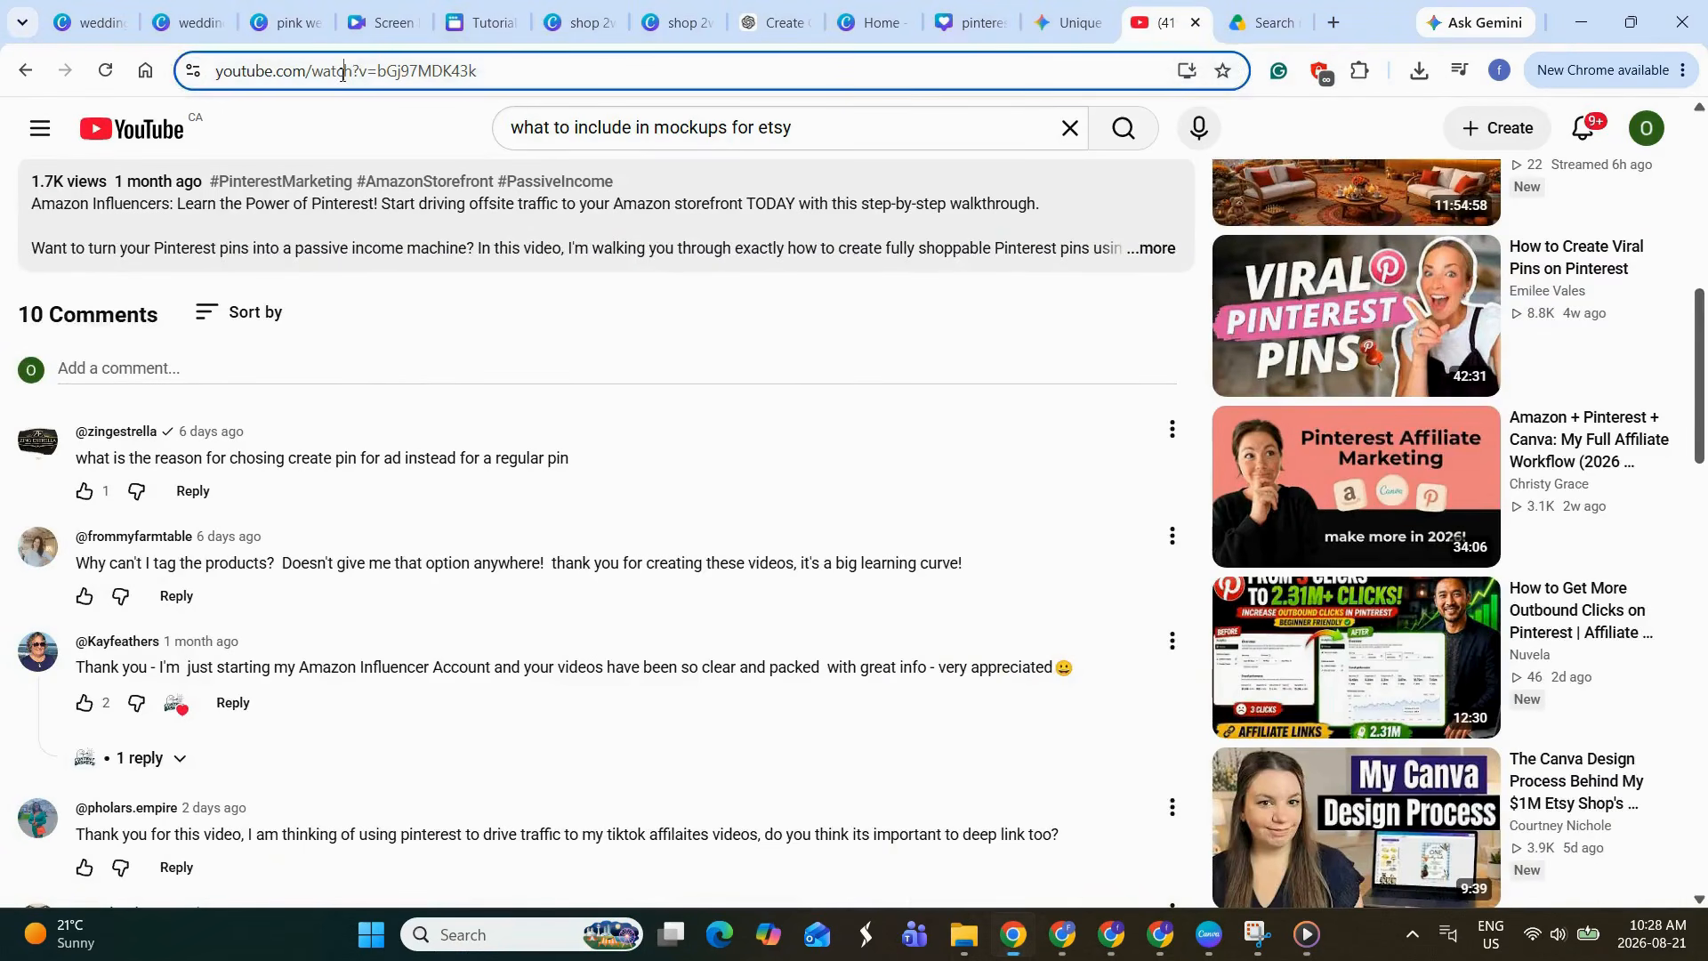
# - Copy the web address of the open YouTube video and return to the pink wed website document
pyautogui.click(343, 73)
pyautogui.rightClick(431, 76)
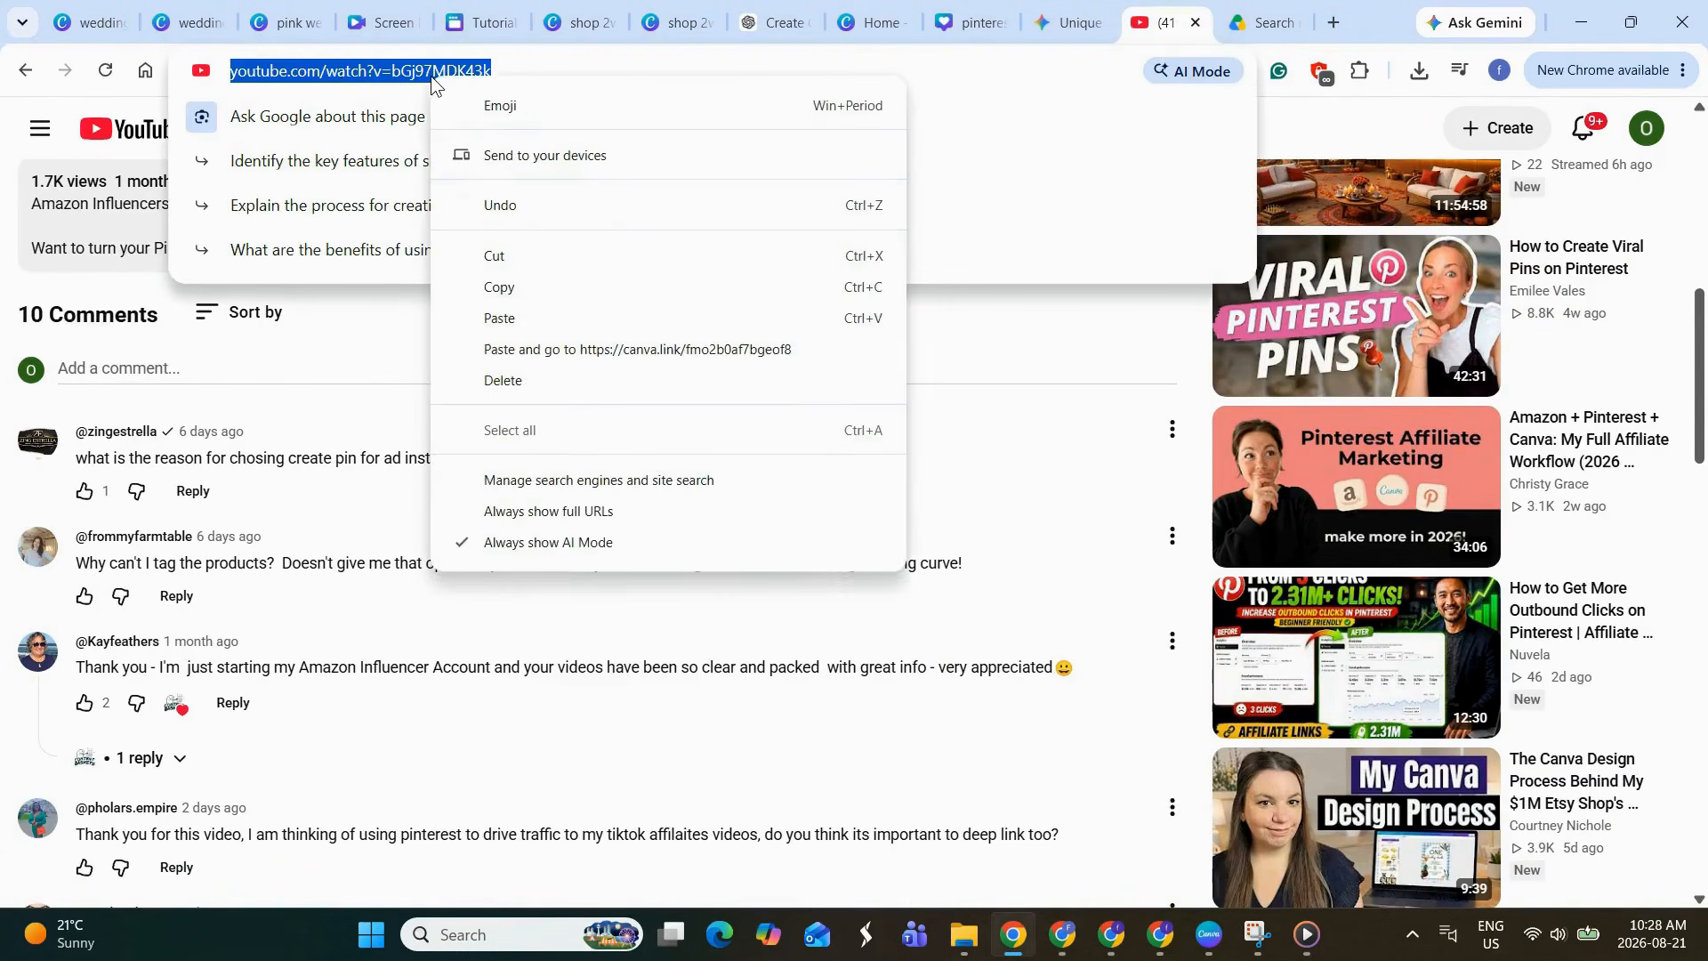
pyautogui.click(515, 290)
pyautogui.hotkey('ctrl', '3')
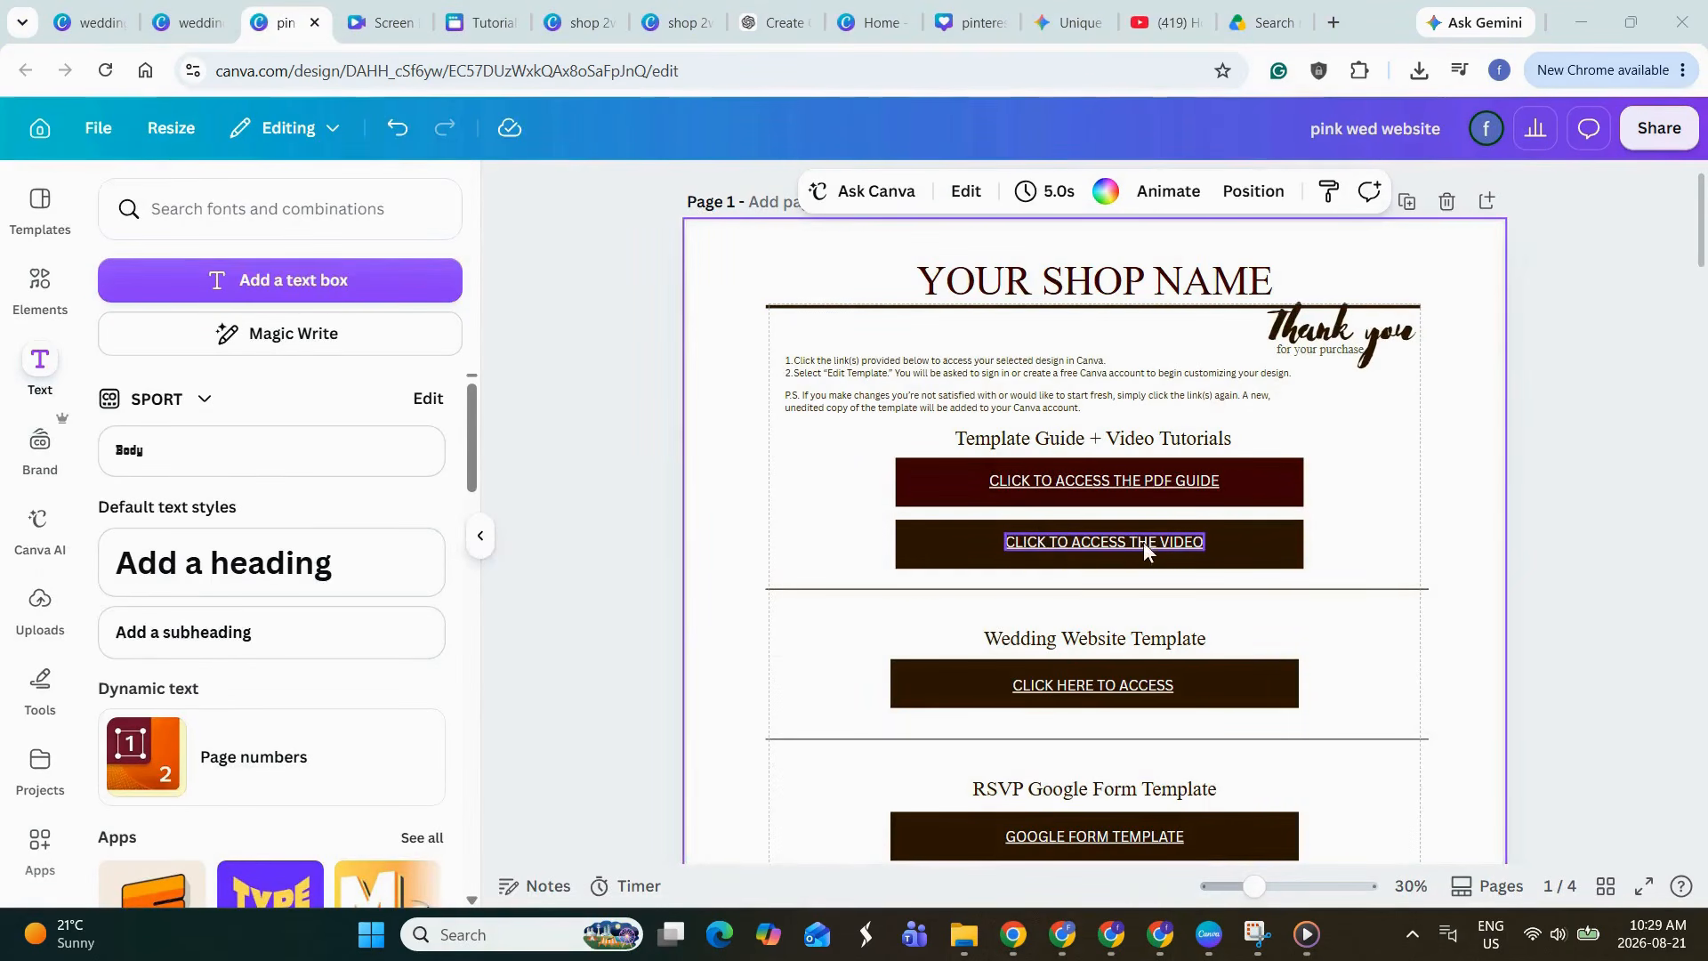
# - Check the links set on the "CLICK TO ACCESS THE VIDEO" text and the Checklist "Click to access" text
pyautogui.click(1067, 547)
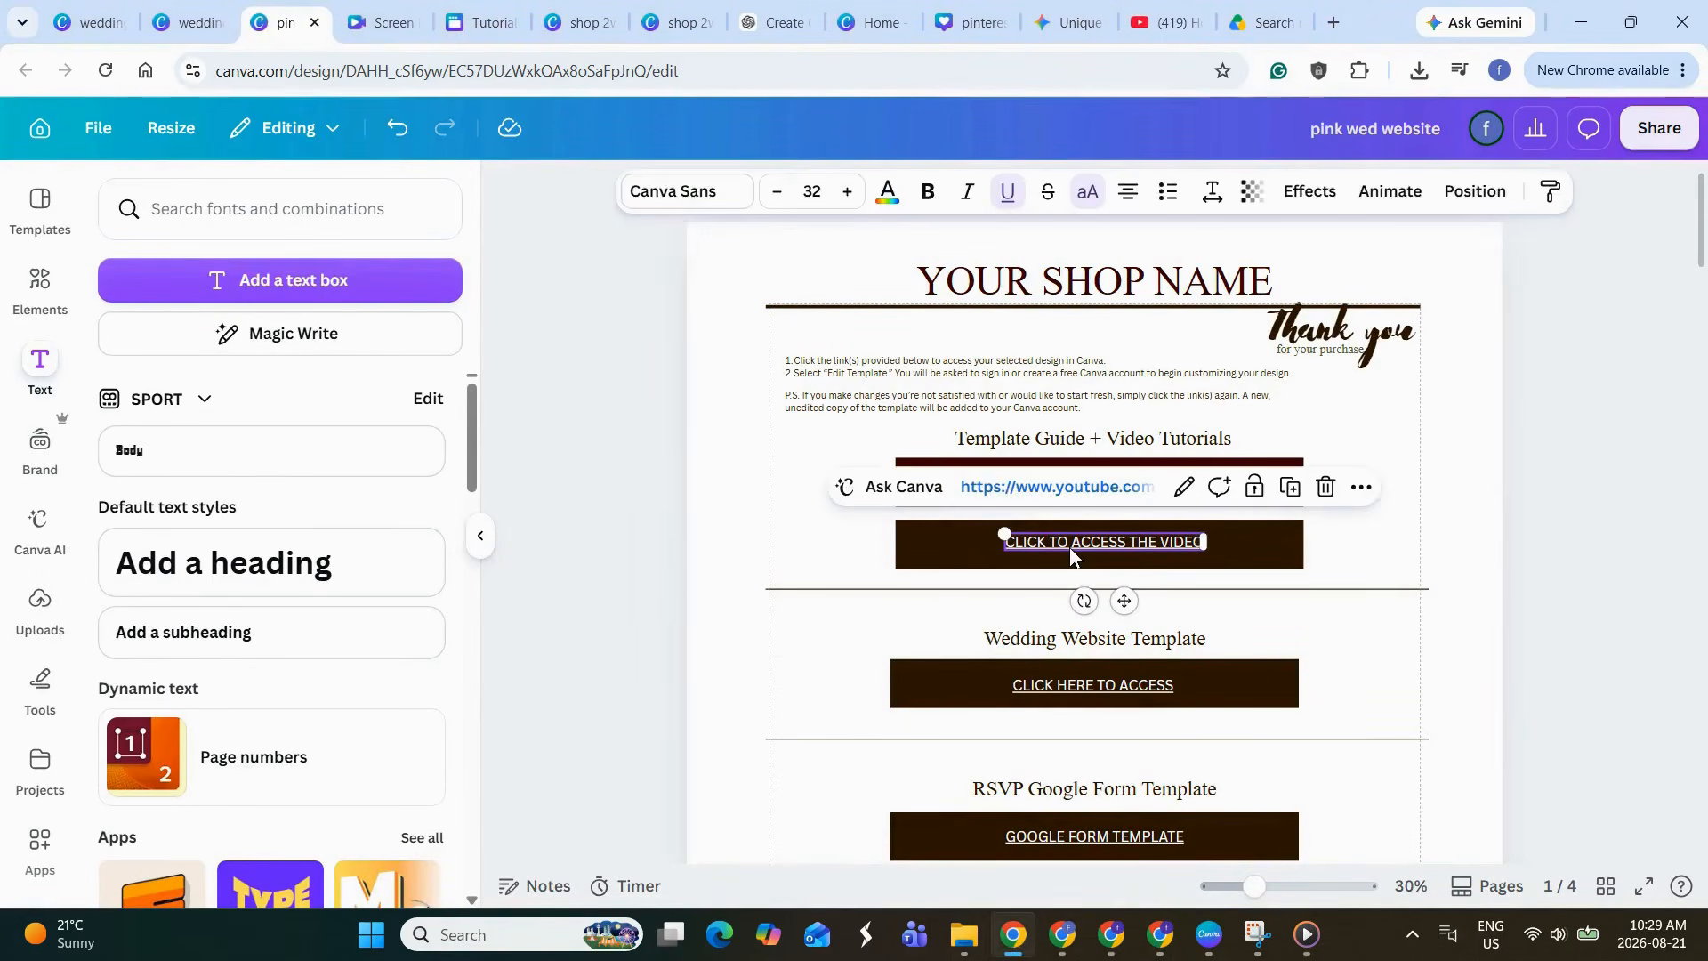
pyautogui.click(1070, 555)
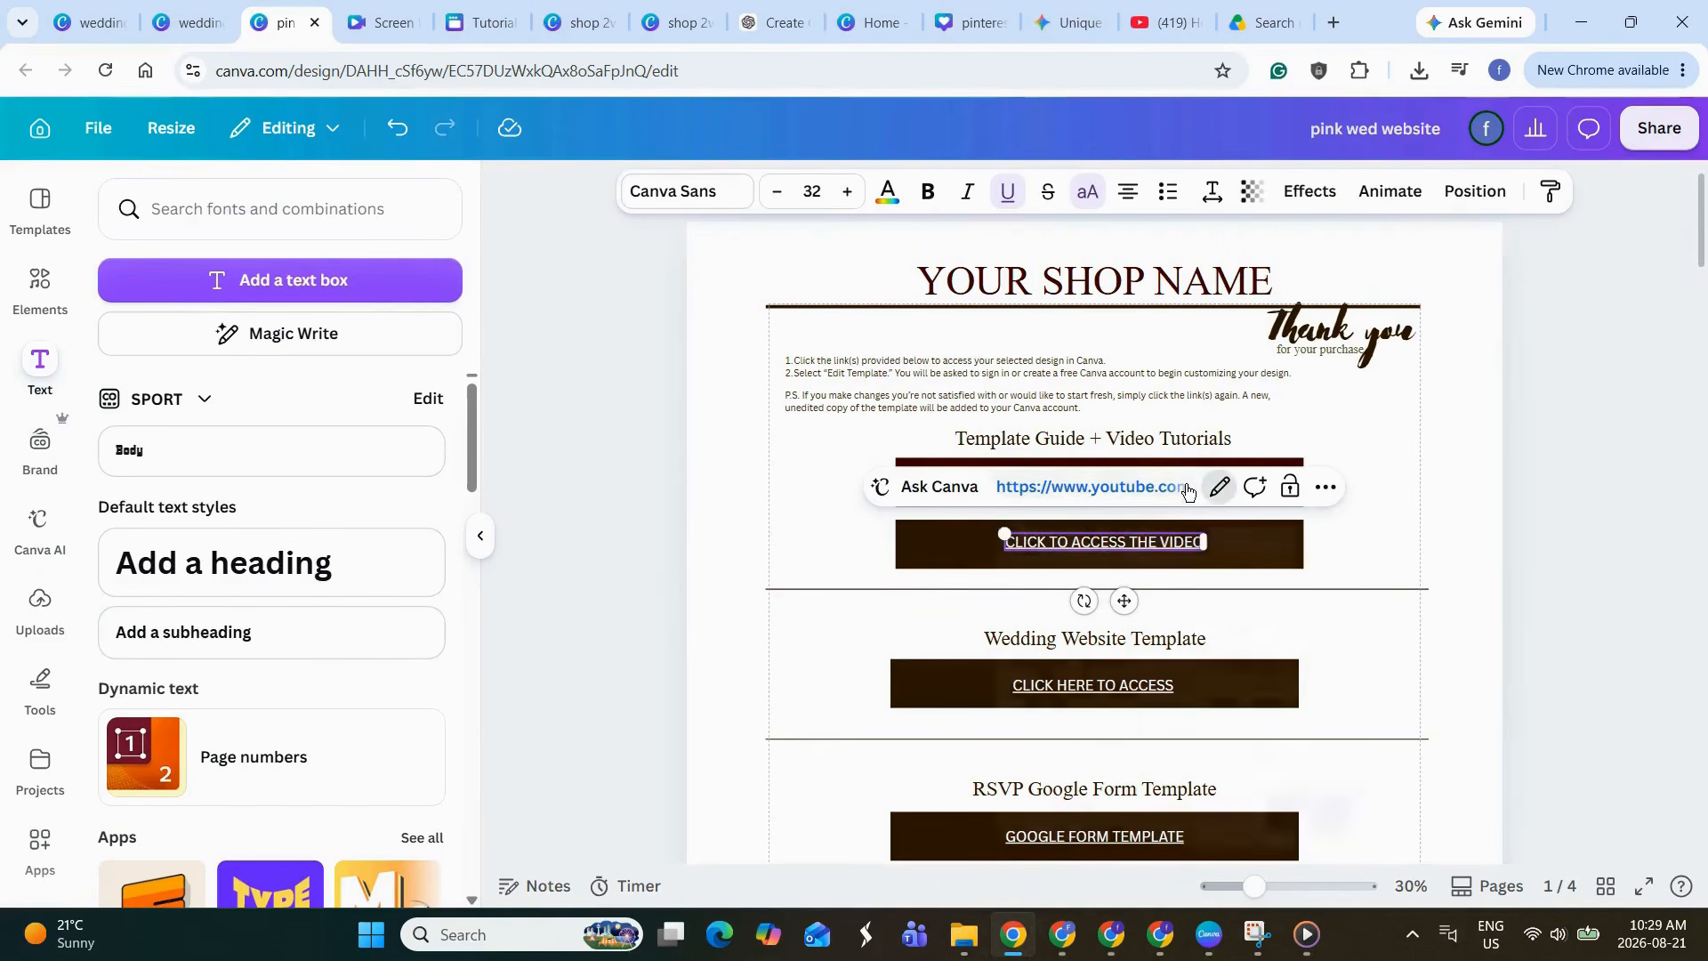
pyautogui.click(1188, 490)
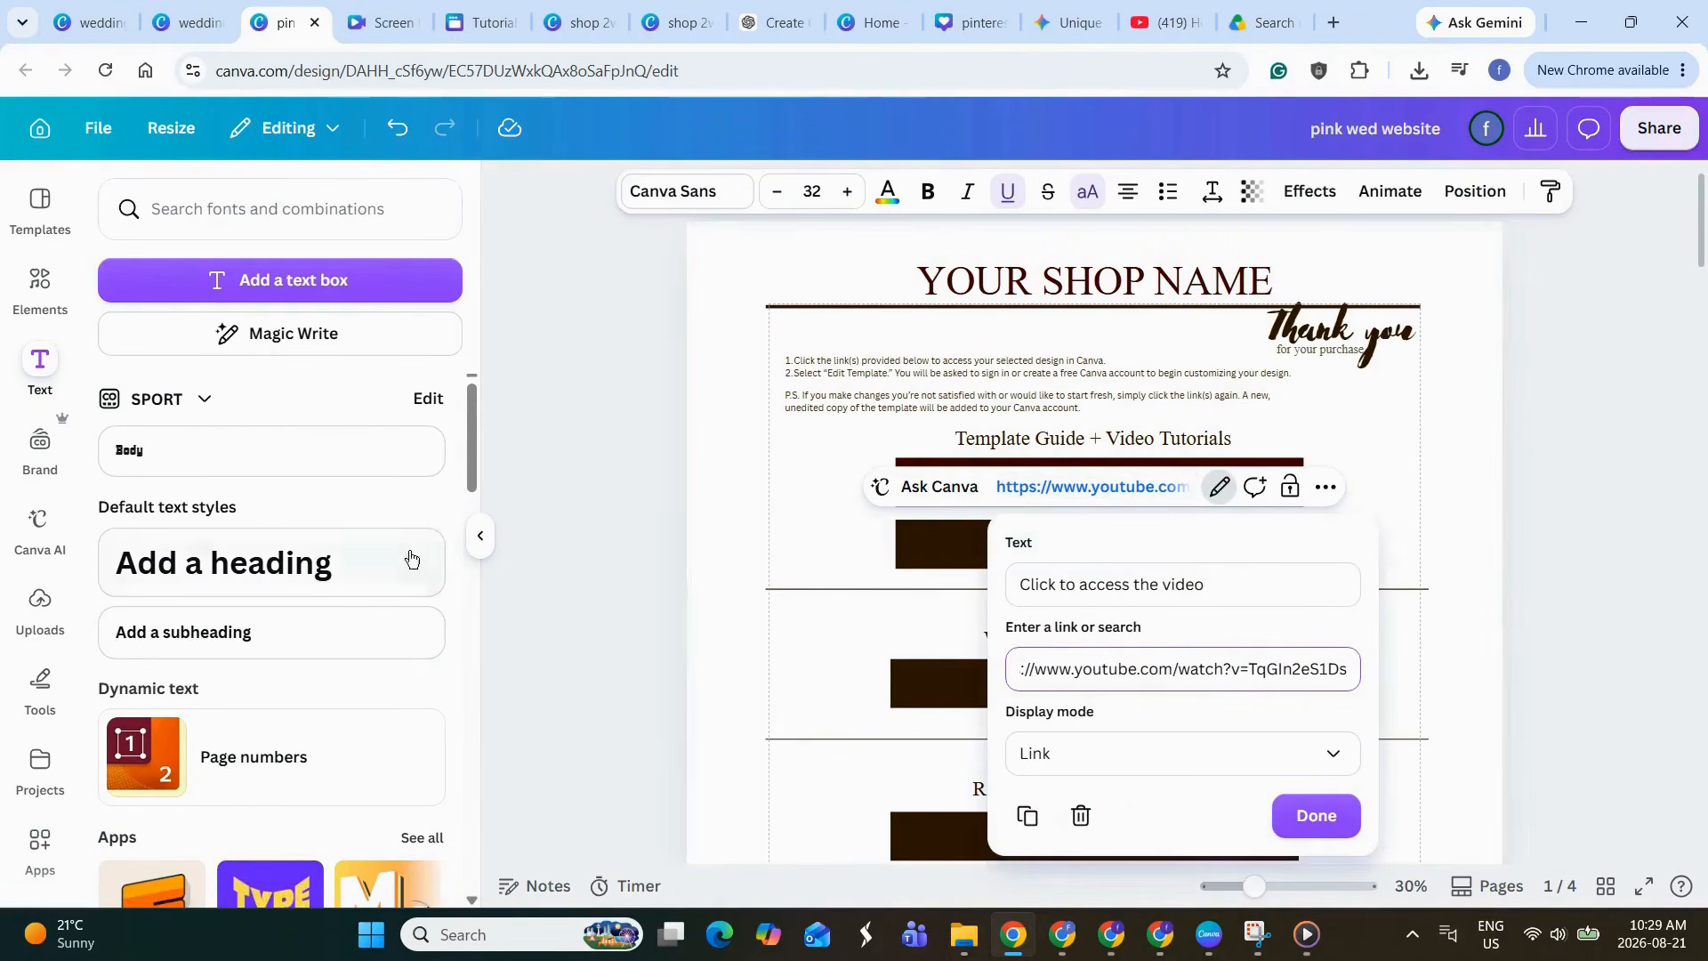
pyautogui.press('Escape')
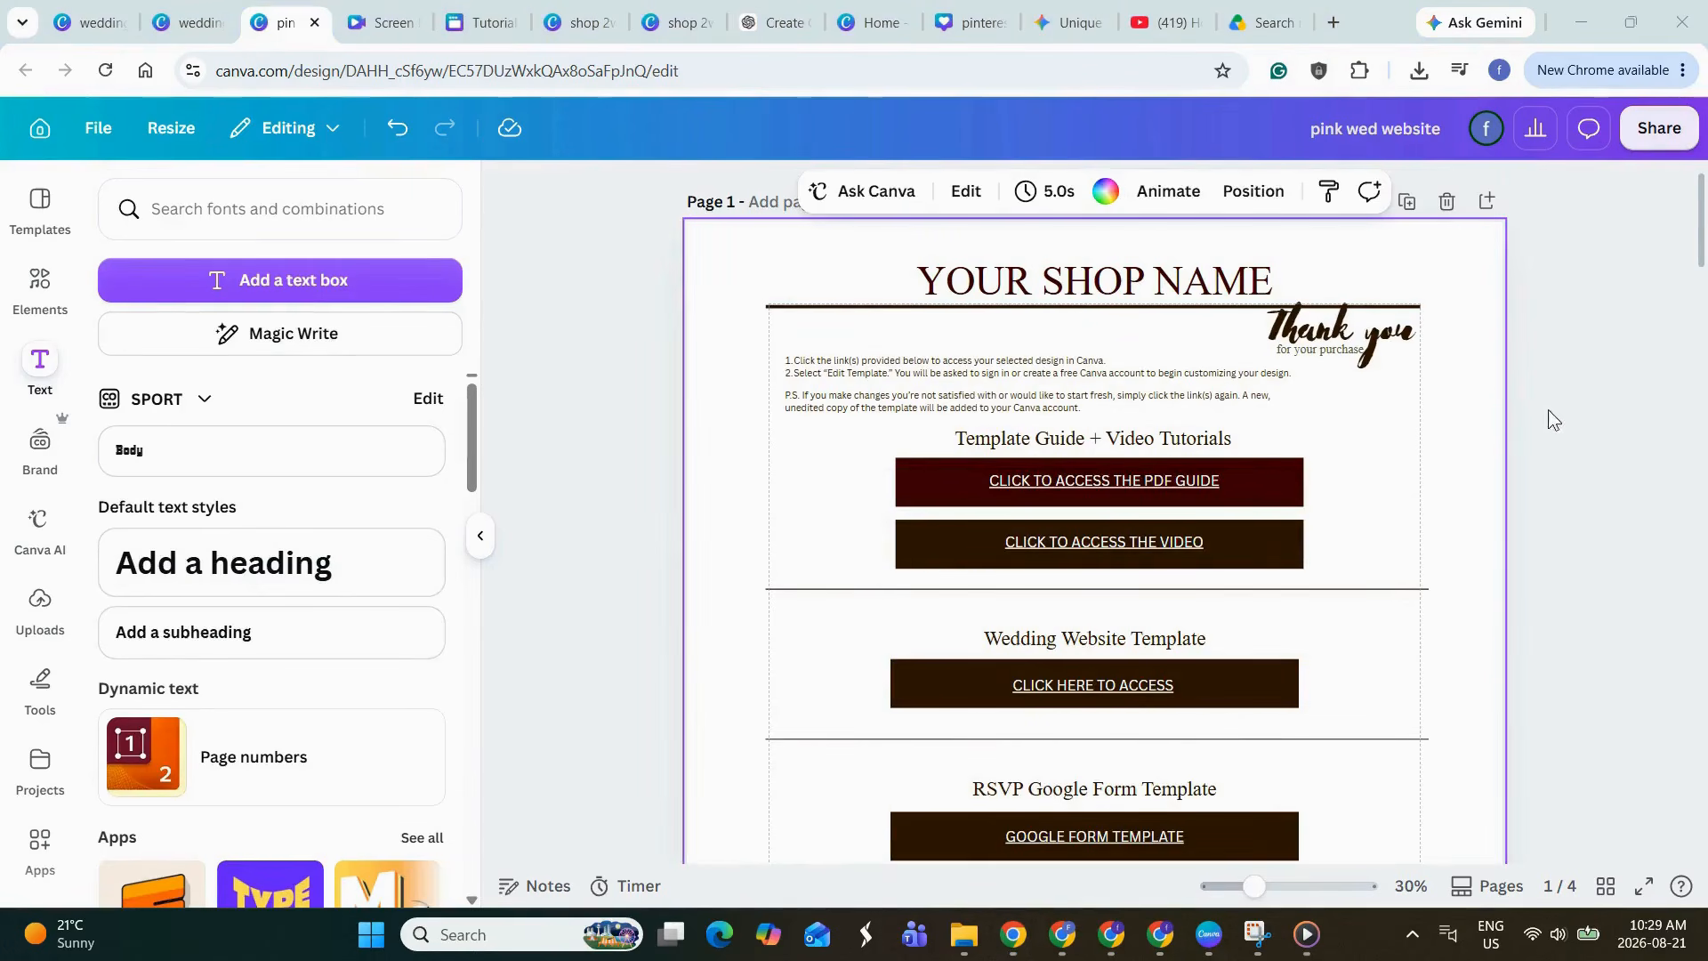
pyautogui.moveTo(1703, 209); pyautogui.dragTo(1702, 279)
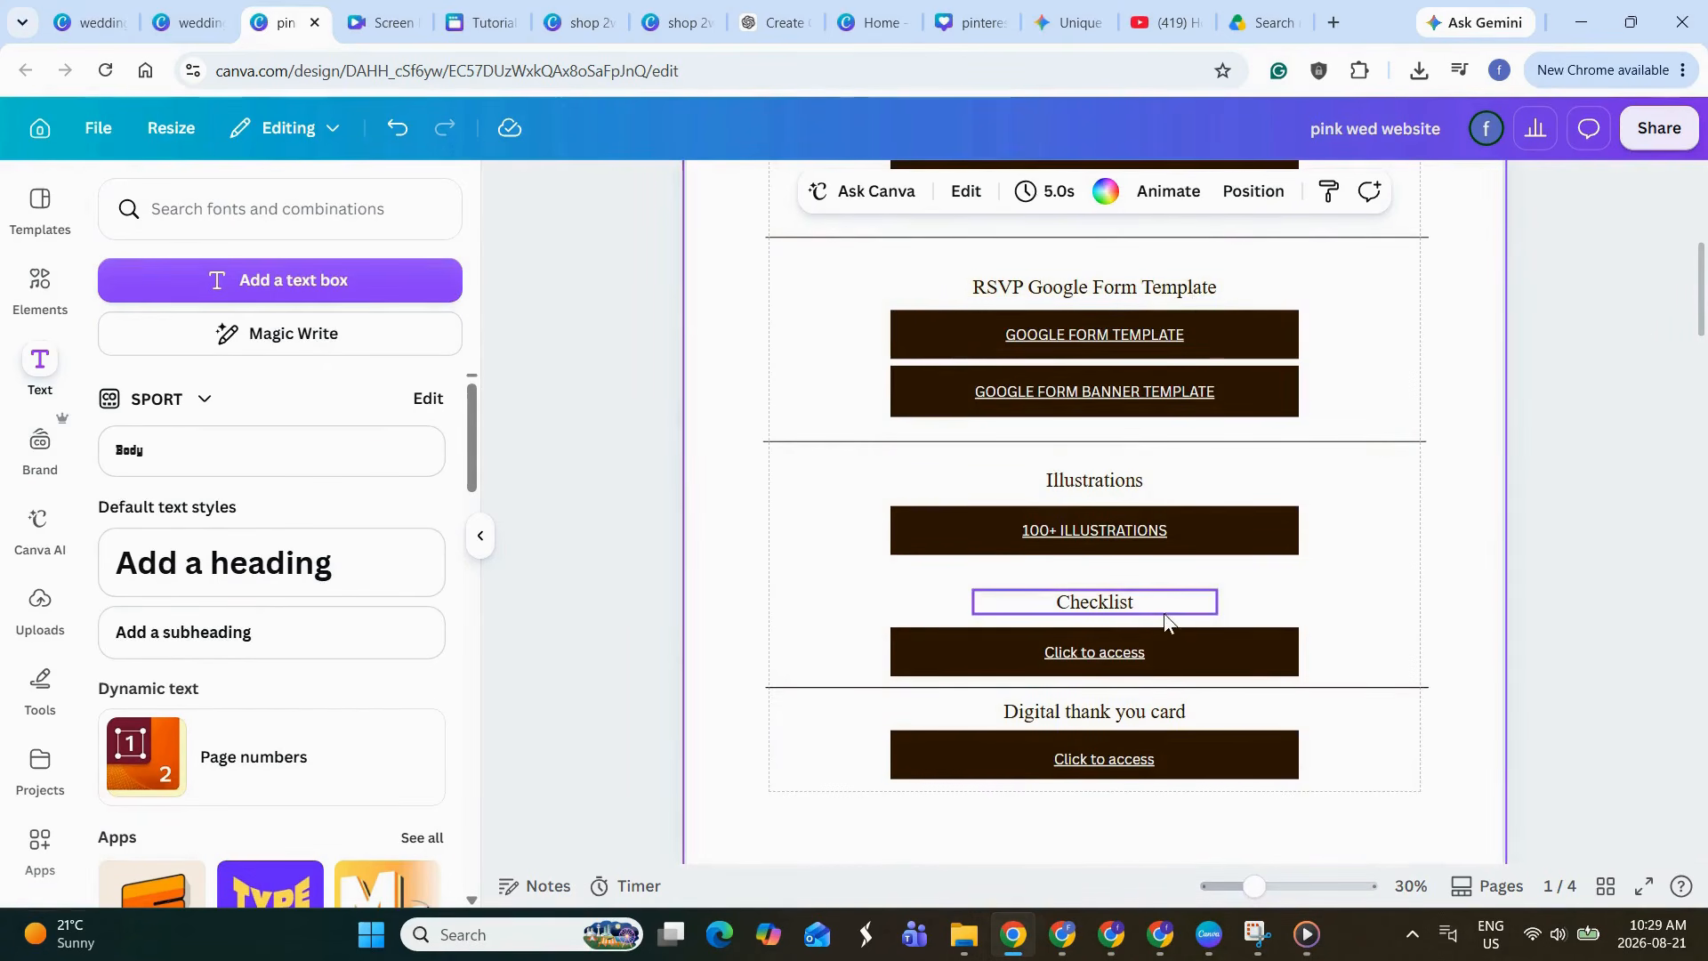
pyautogui.click(1124, 653)
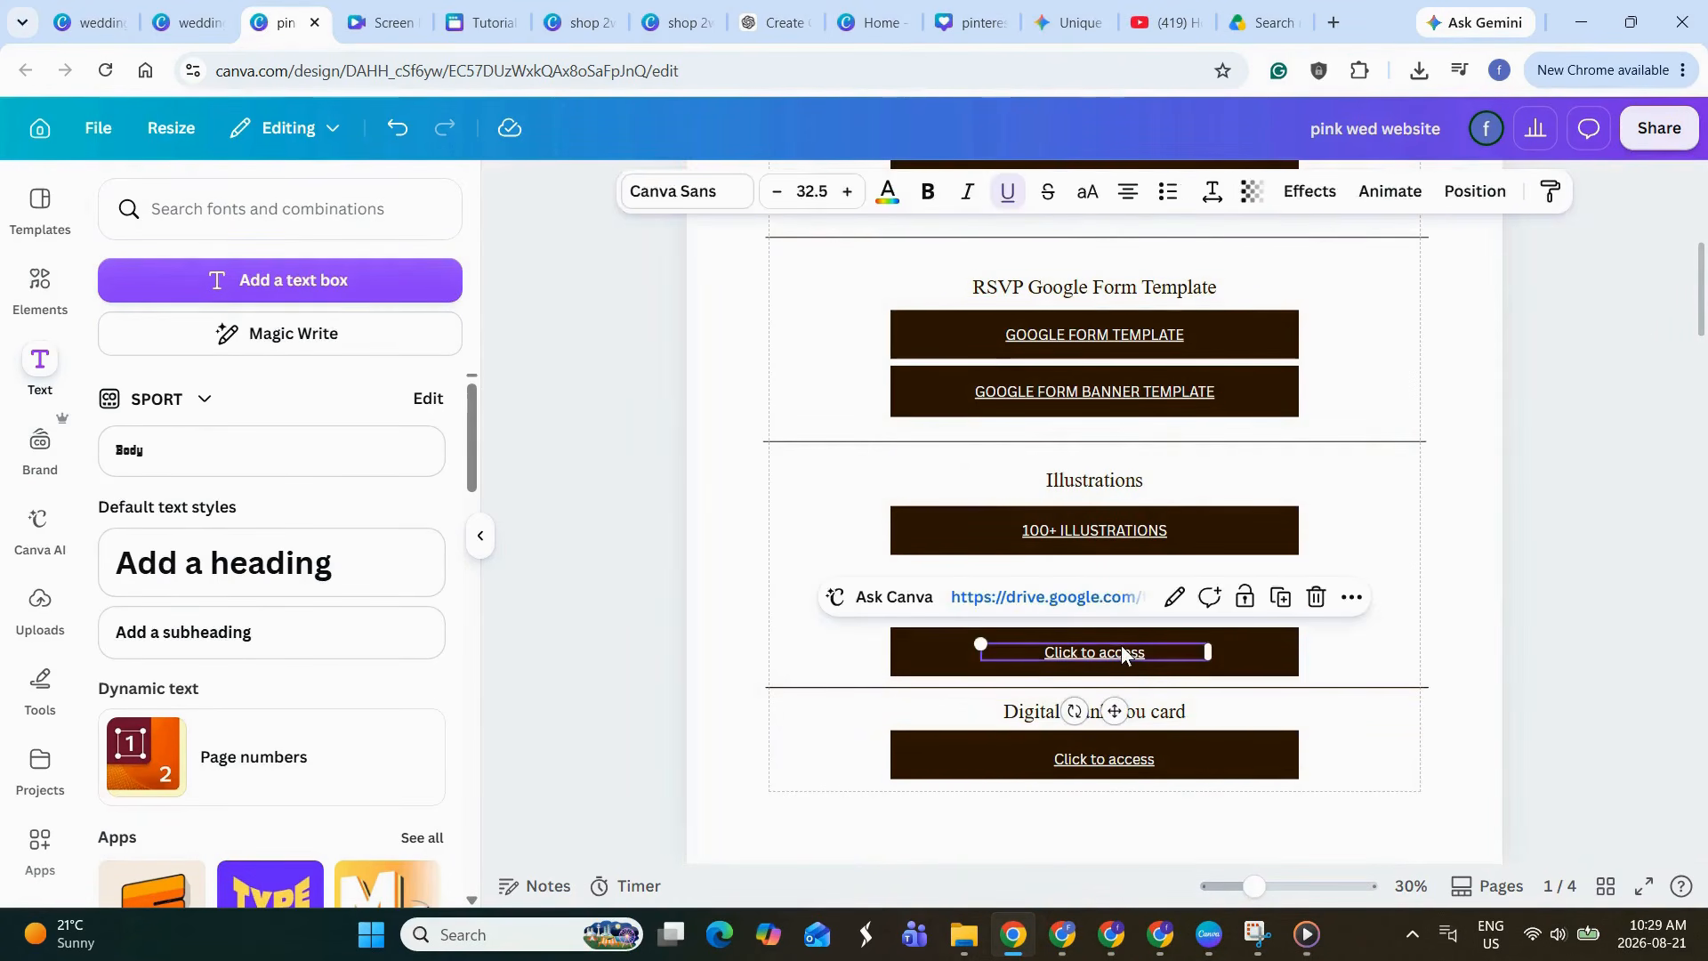
# - In Google Drive, share the "RSVP form" file with editor view and responder view access for Anyone with the link
pyautogui.hotkey('ctrl', '9')
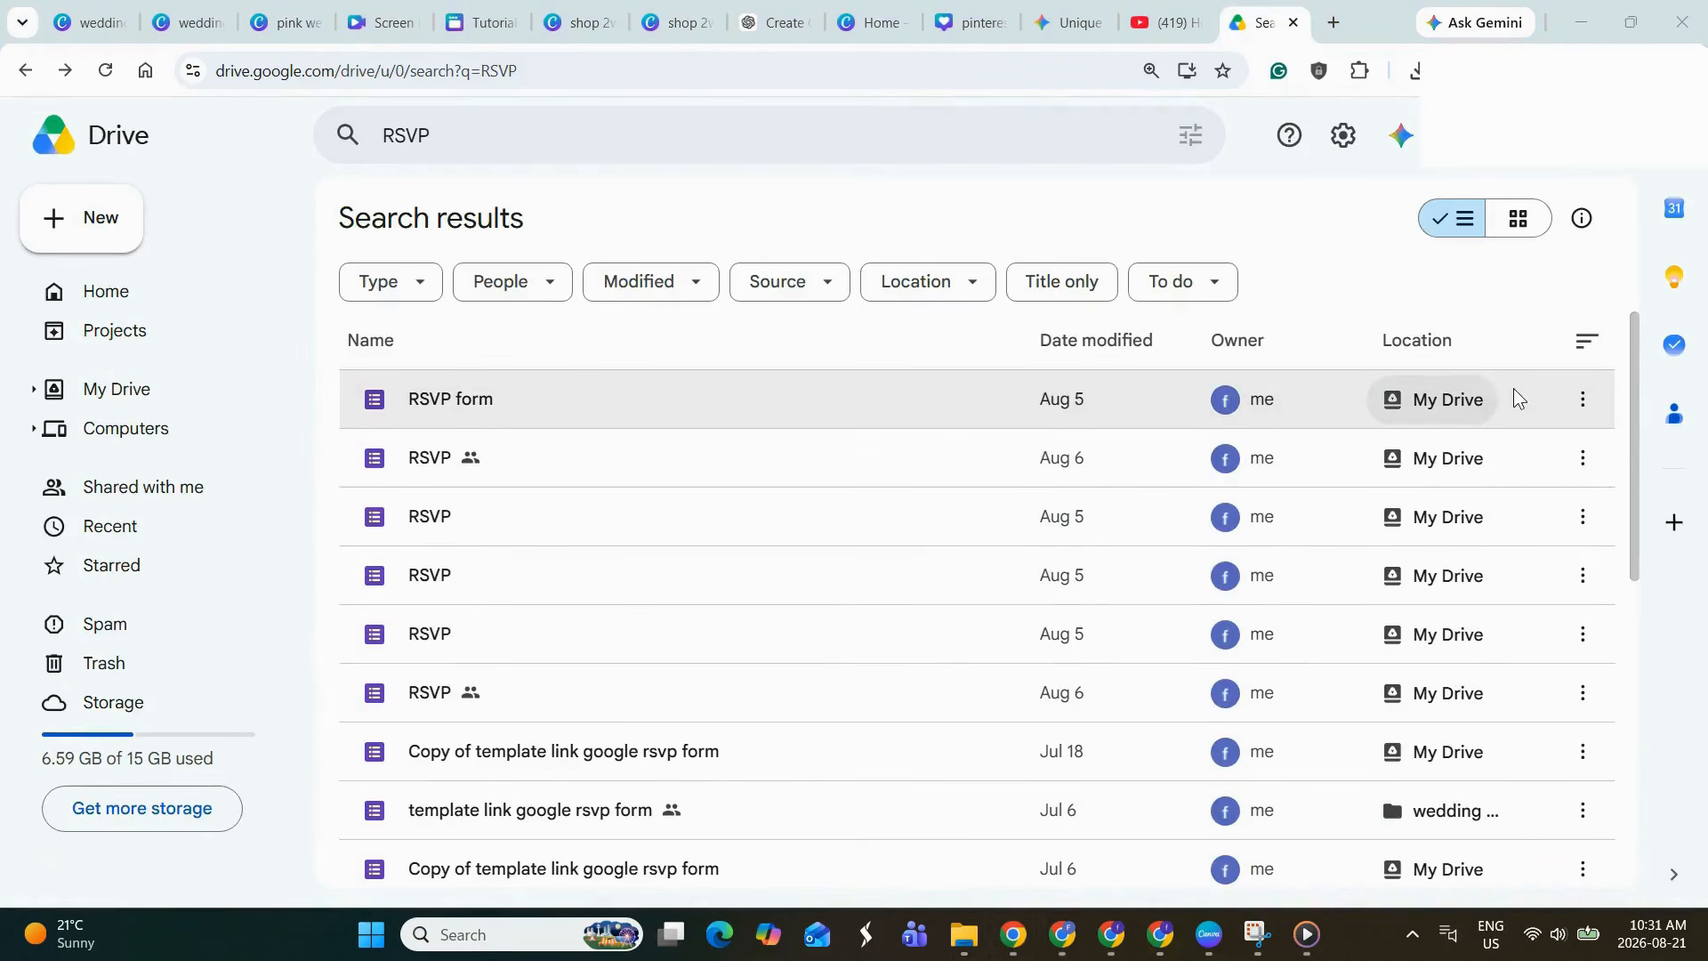
pyautogui.click(1585, 402)
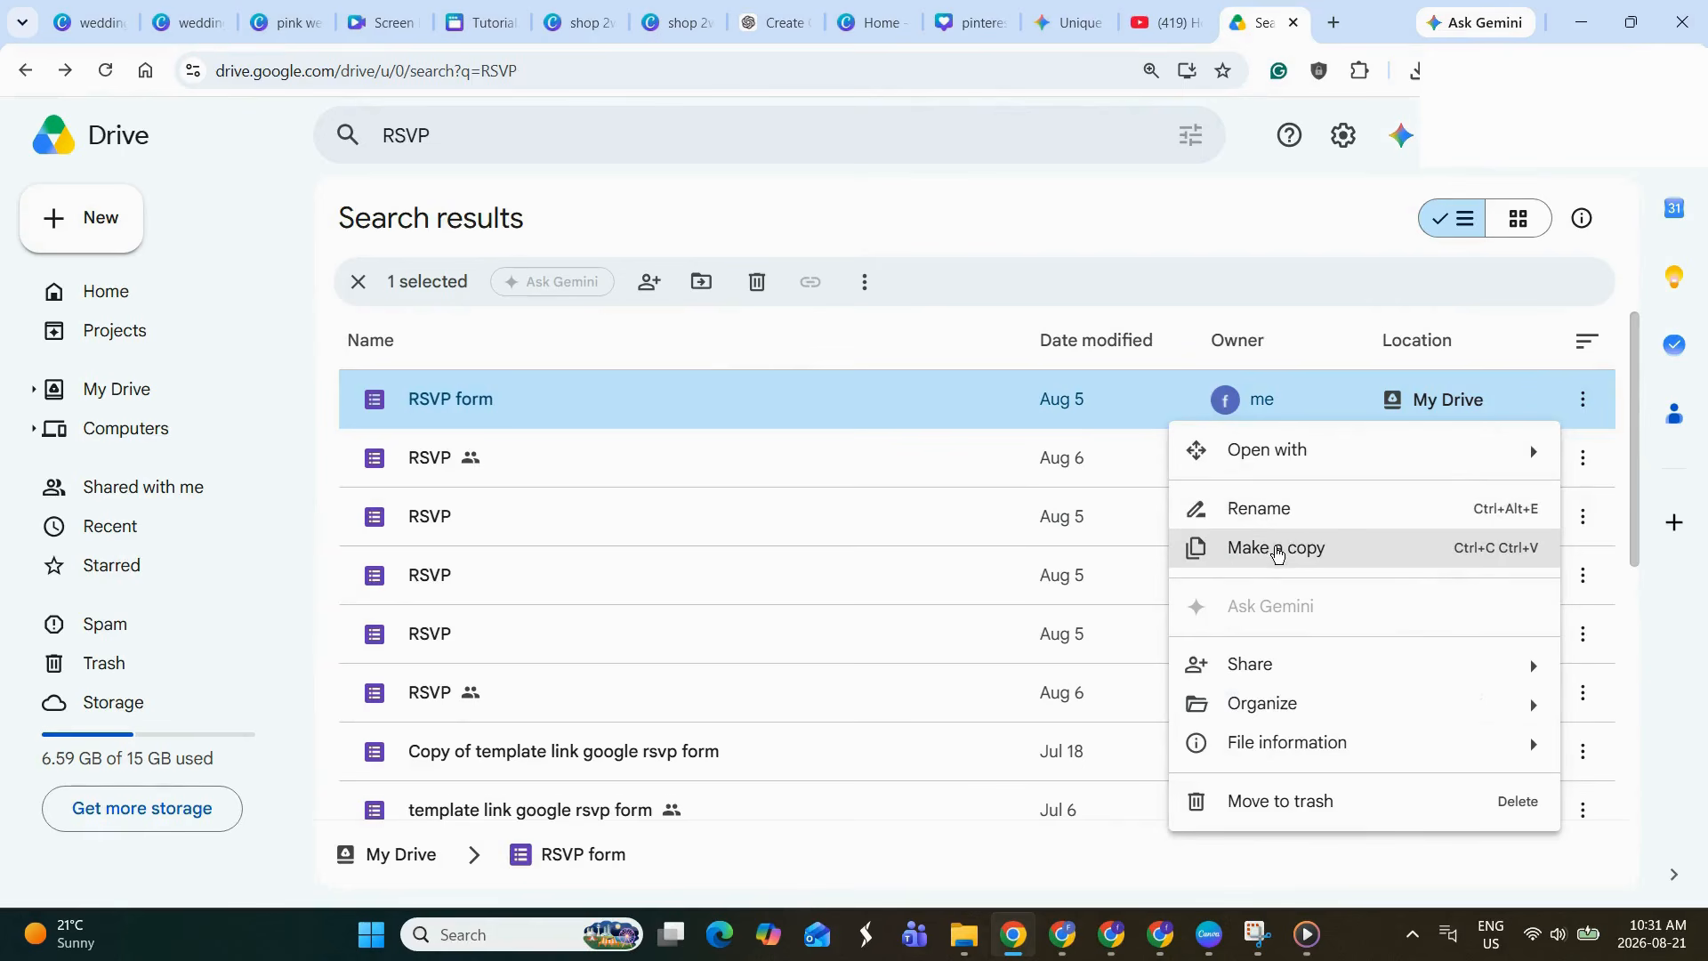
pyautogui.moveTo(1242, 696)
pyautogui.moveTo(1228, 668)
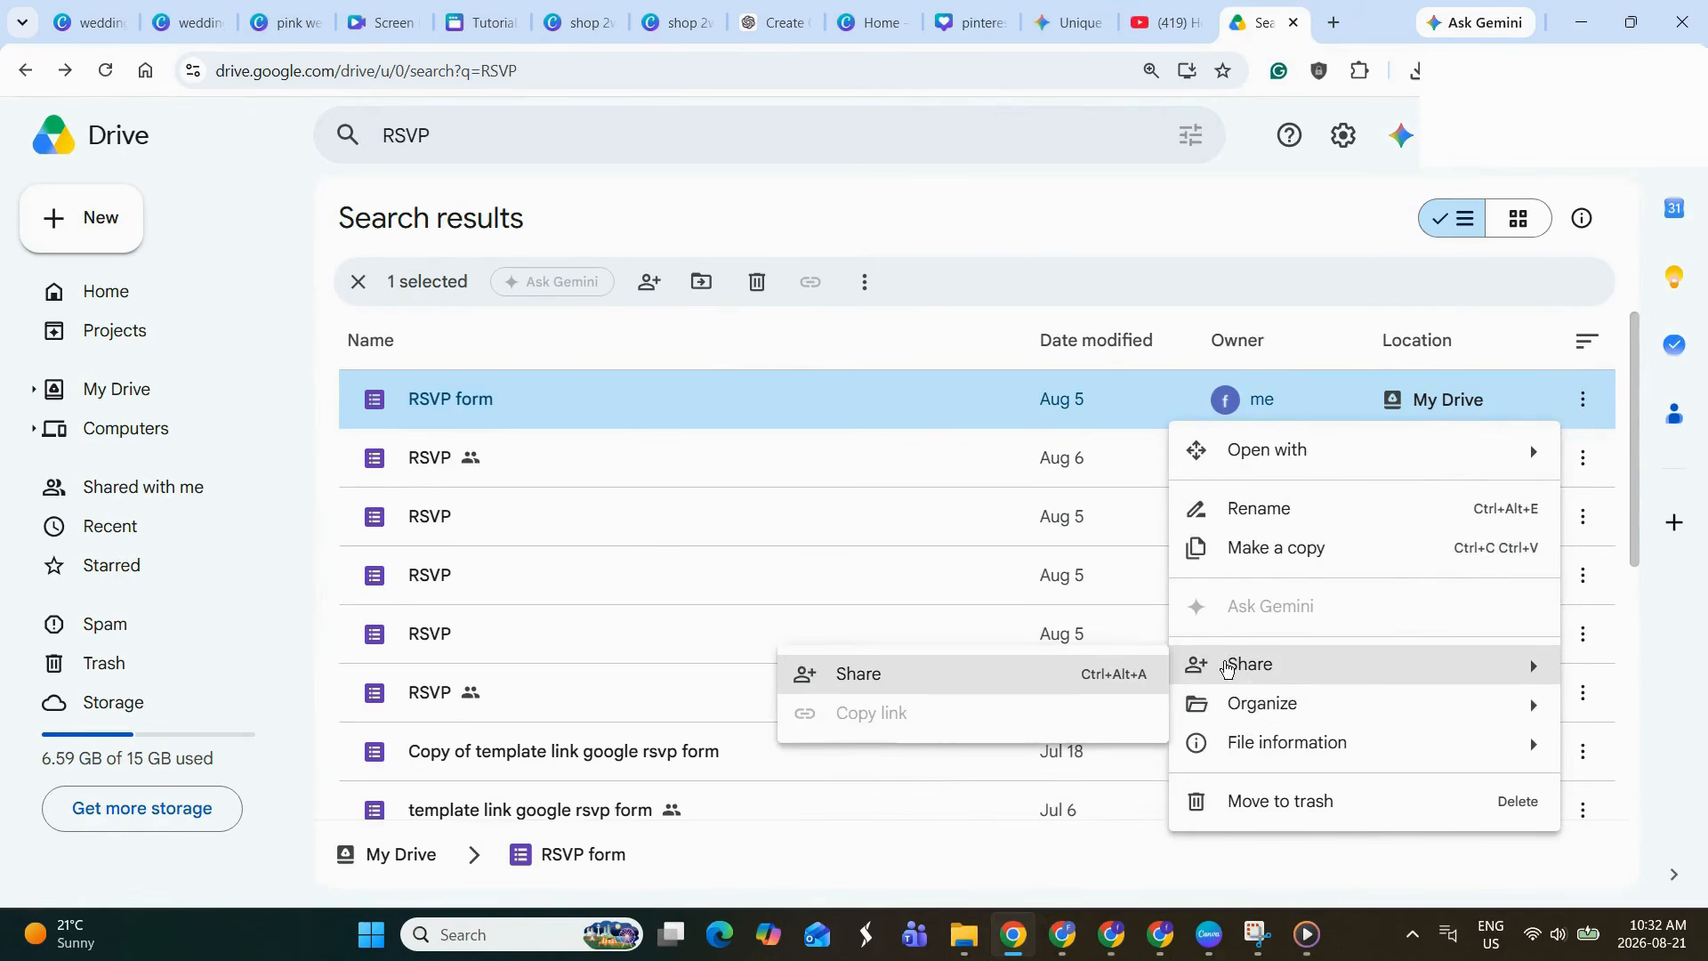
pyautogui.click(979, 685)
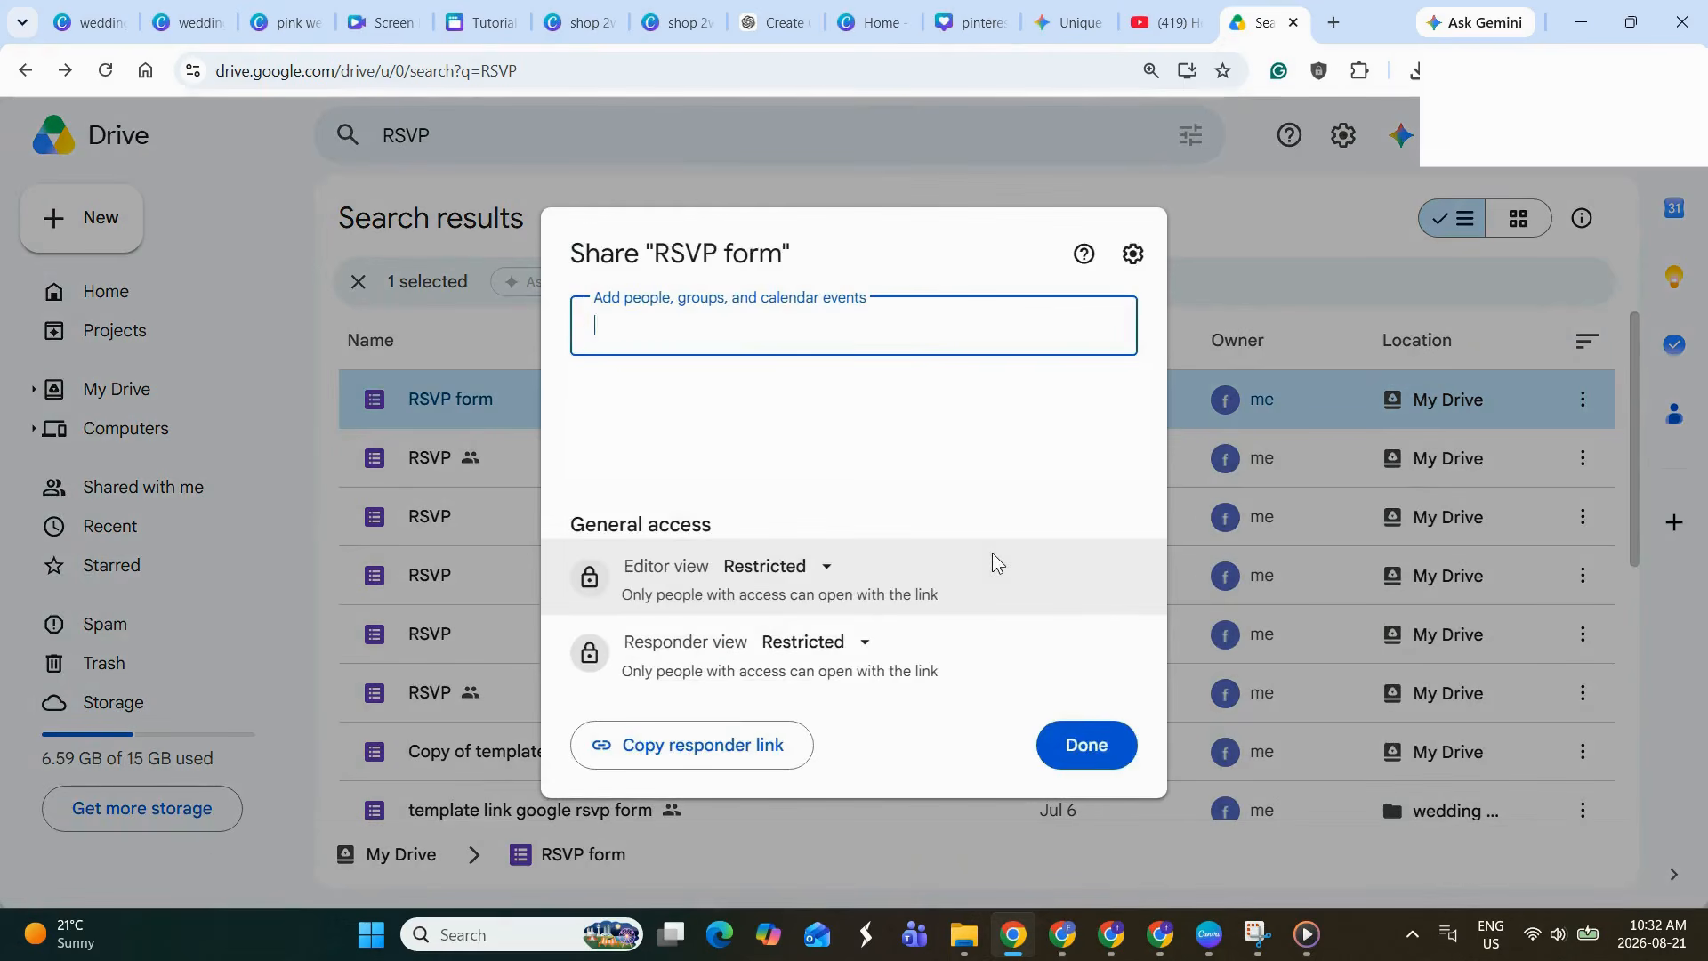
pyautogui.click(823, 566)
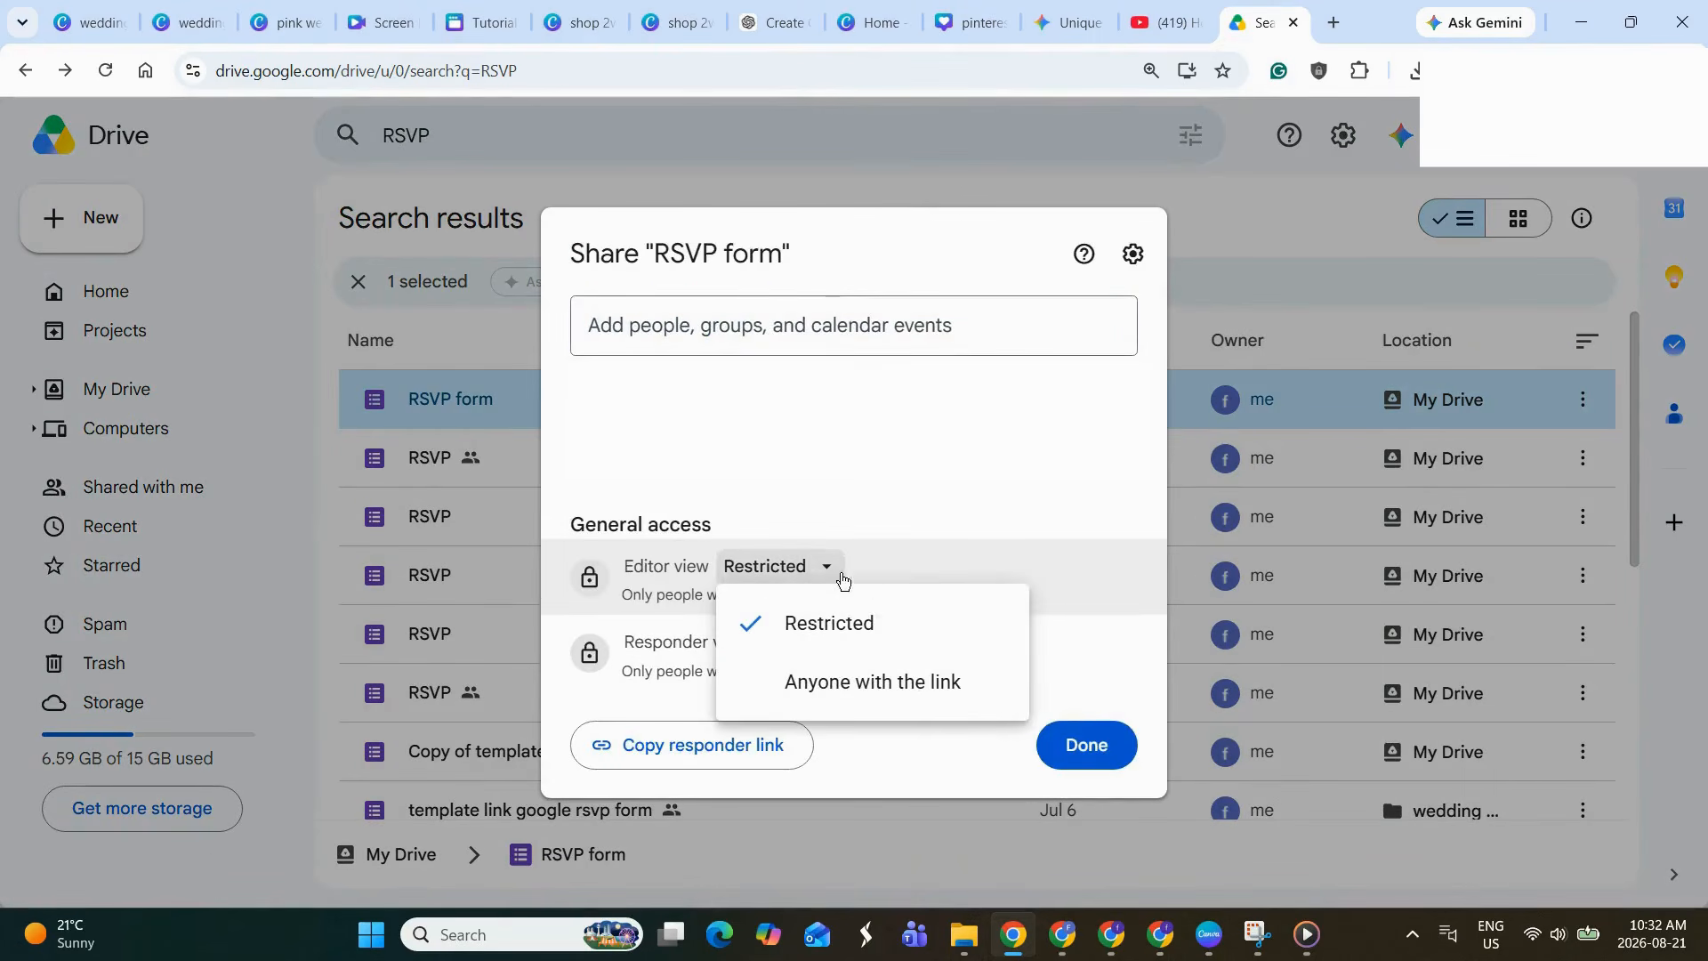
pyautogui.click(870, 681)
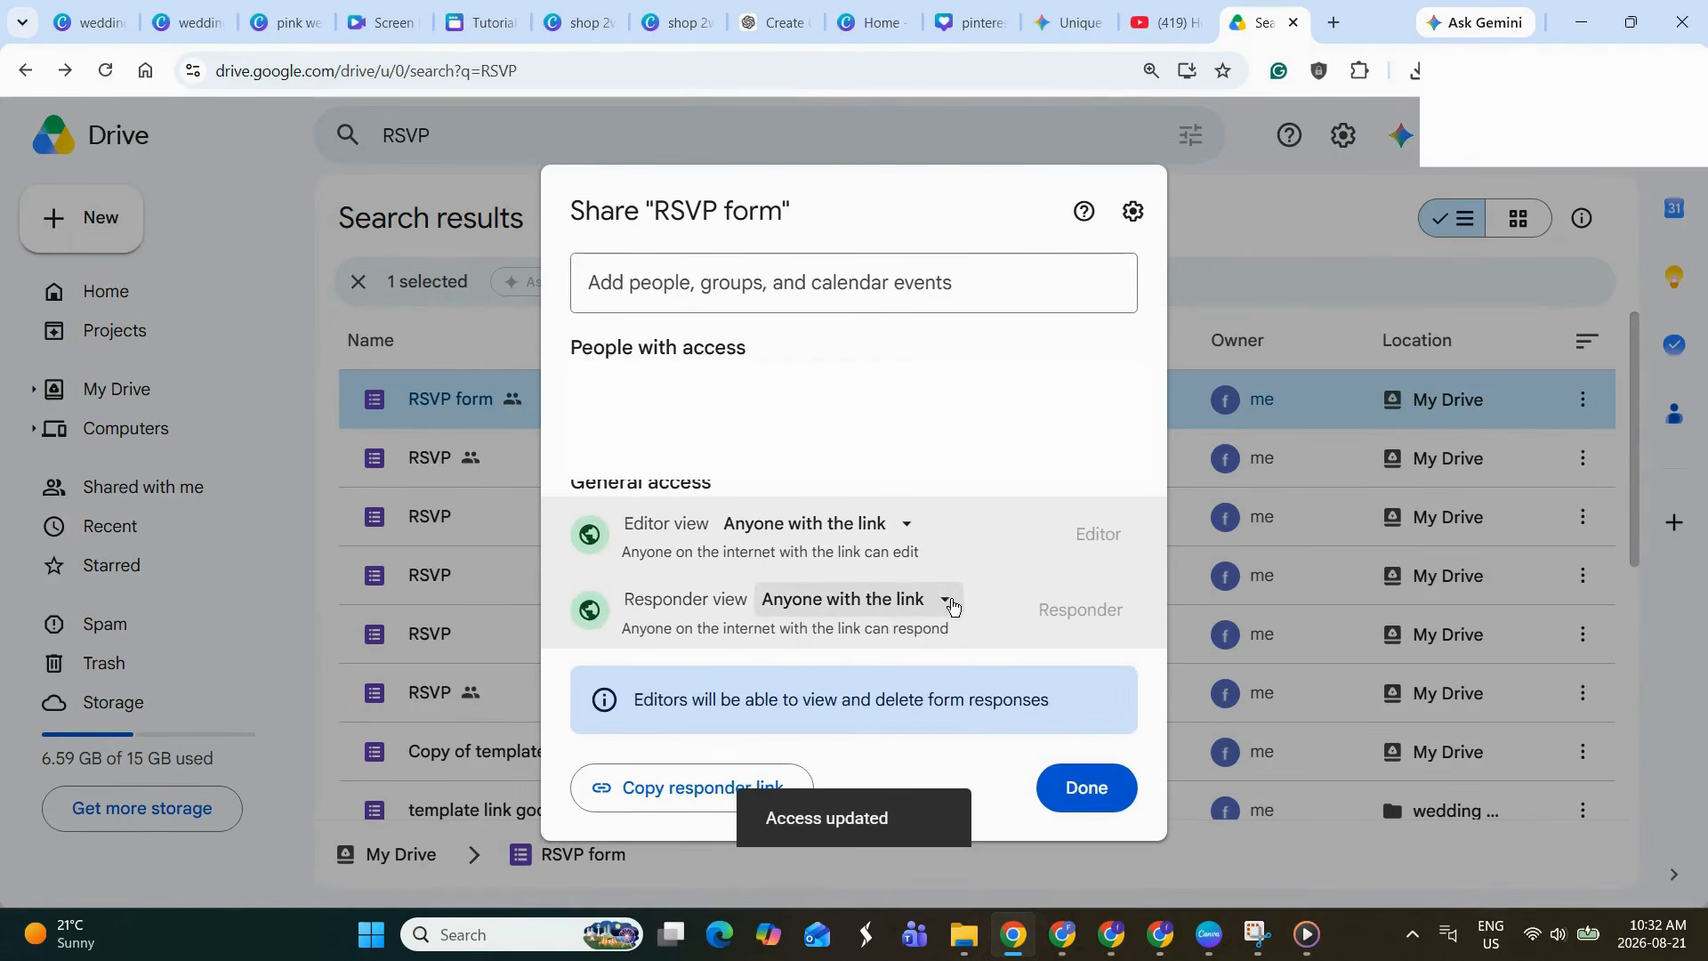
pyautogui.click(949, 602)
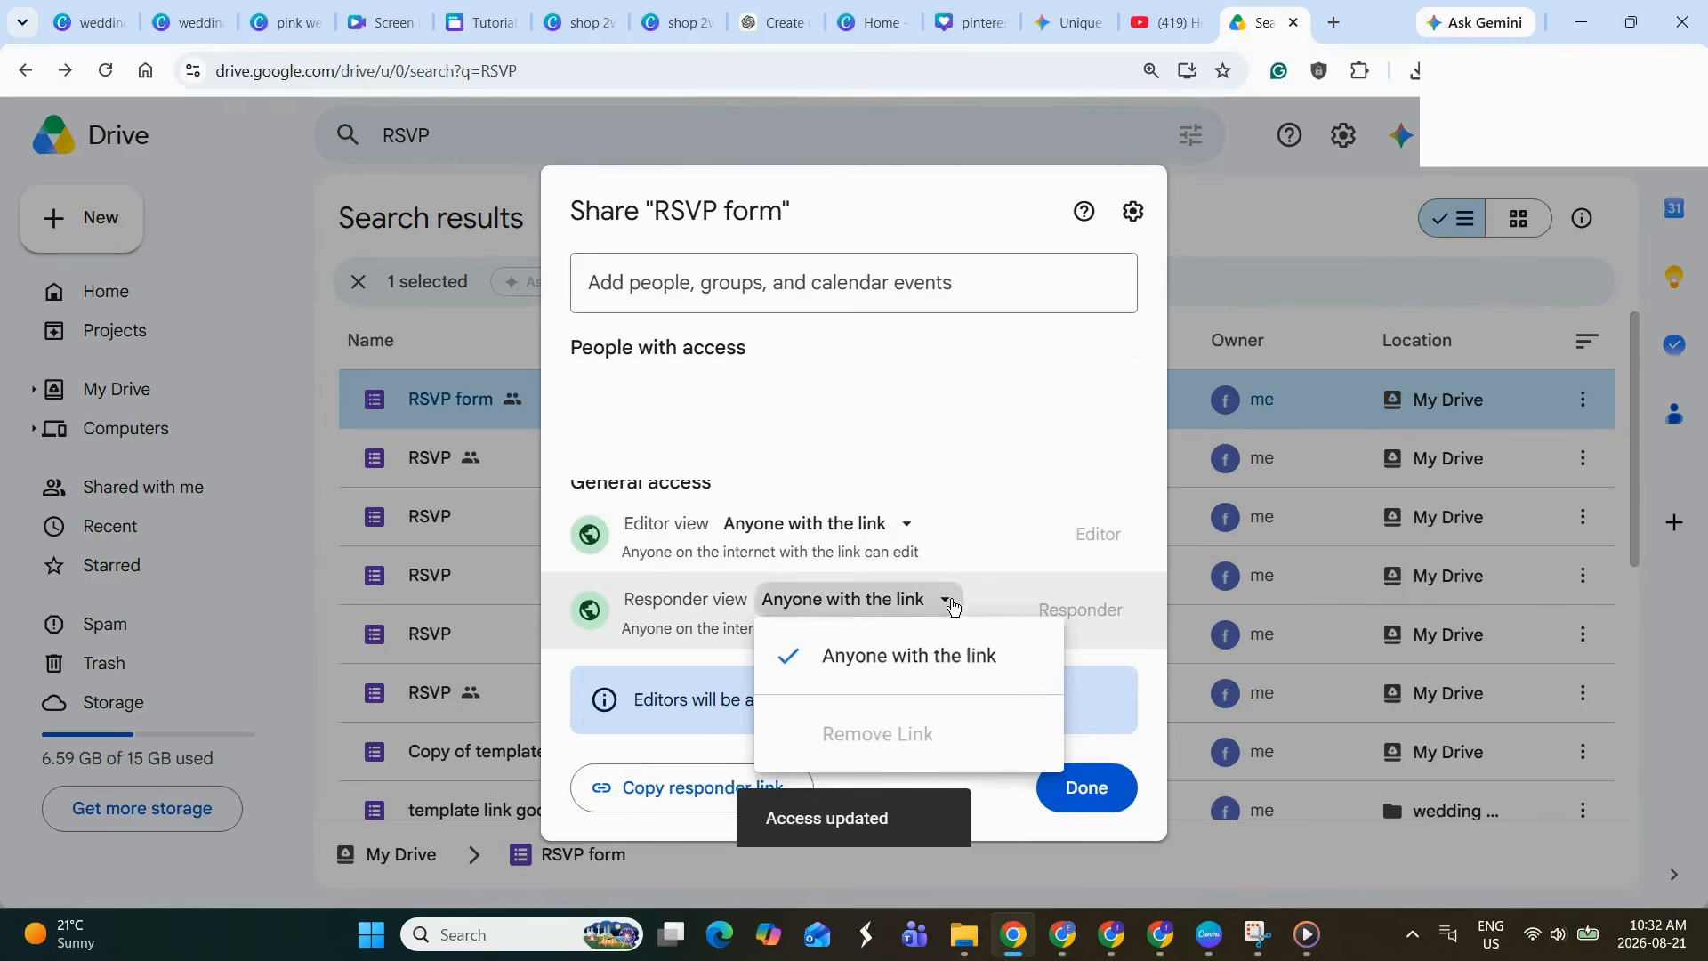
pyautogui.click(1004, 530)
pyautogui.click(1079, 788)
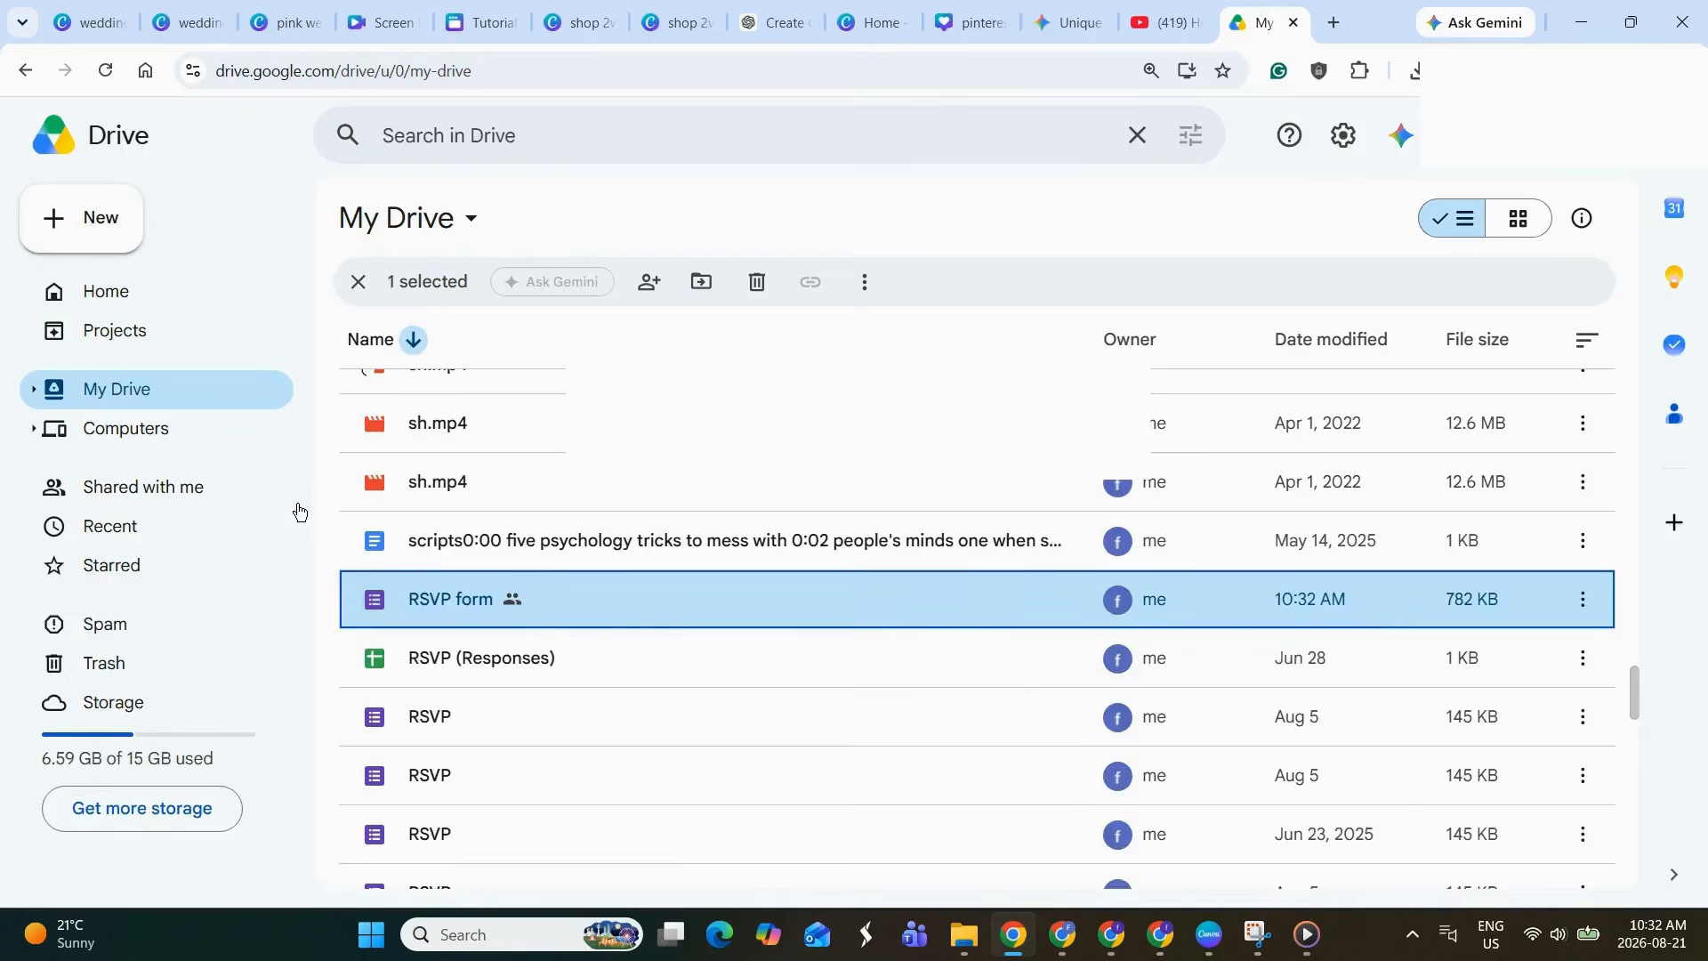
# - Go back to the RSVP search results in Drive and open the "RSVP form" file in a new tab
pyautogui.hotkey('alt', 'Left')
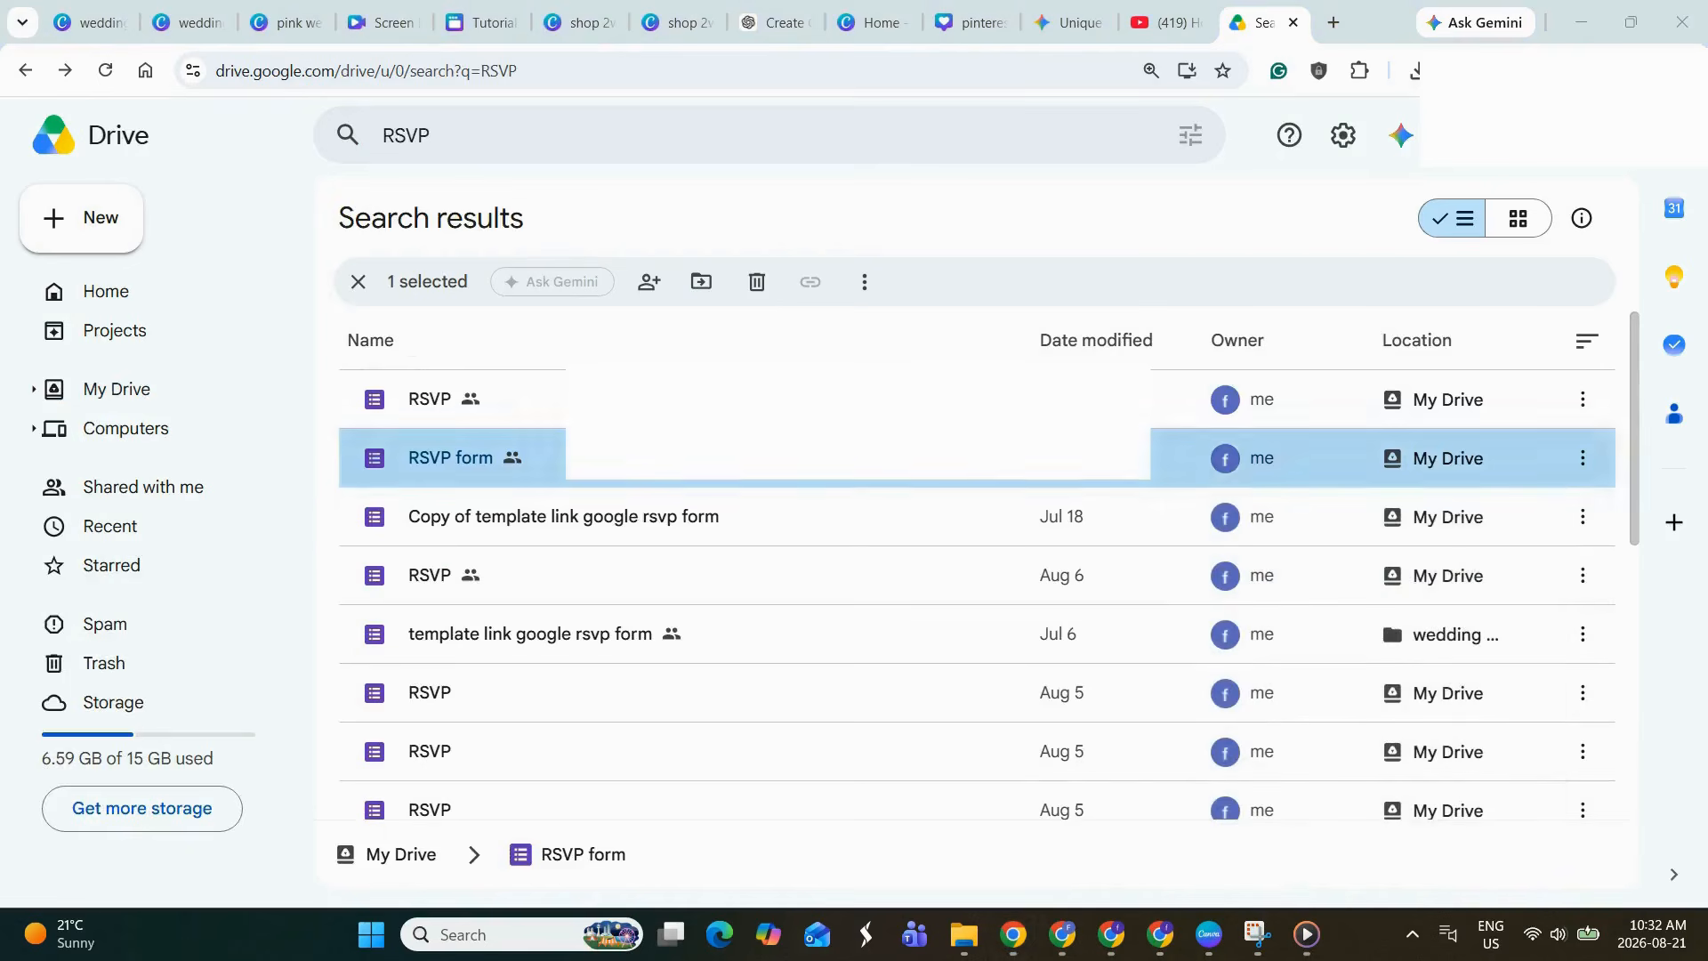
pyautogui.click(1579, 464)
pyautogui.moveTo(1246, 513)
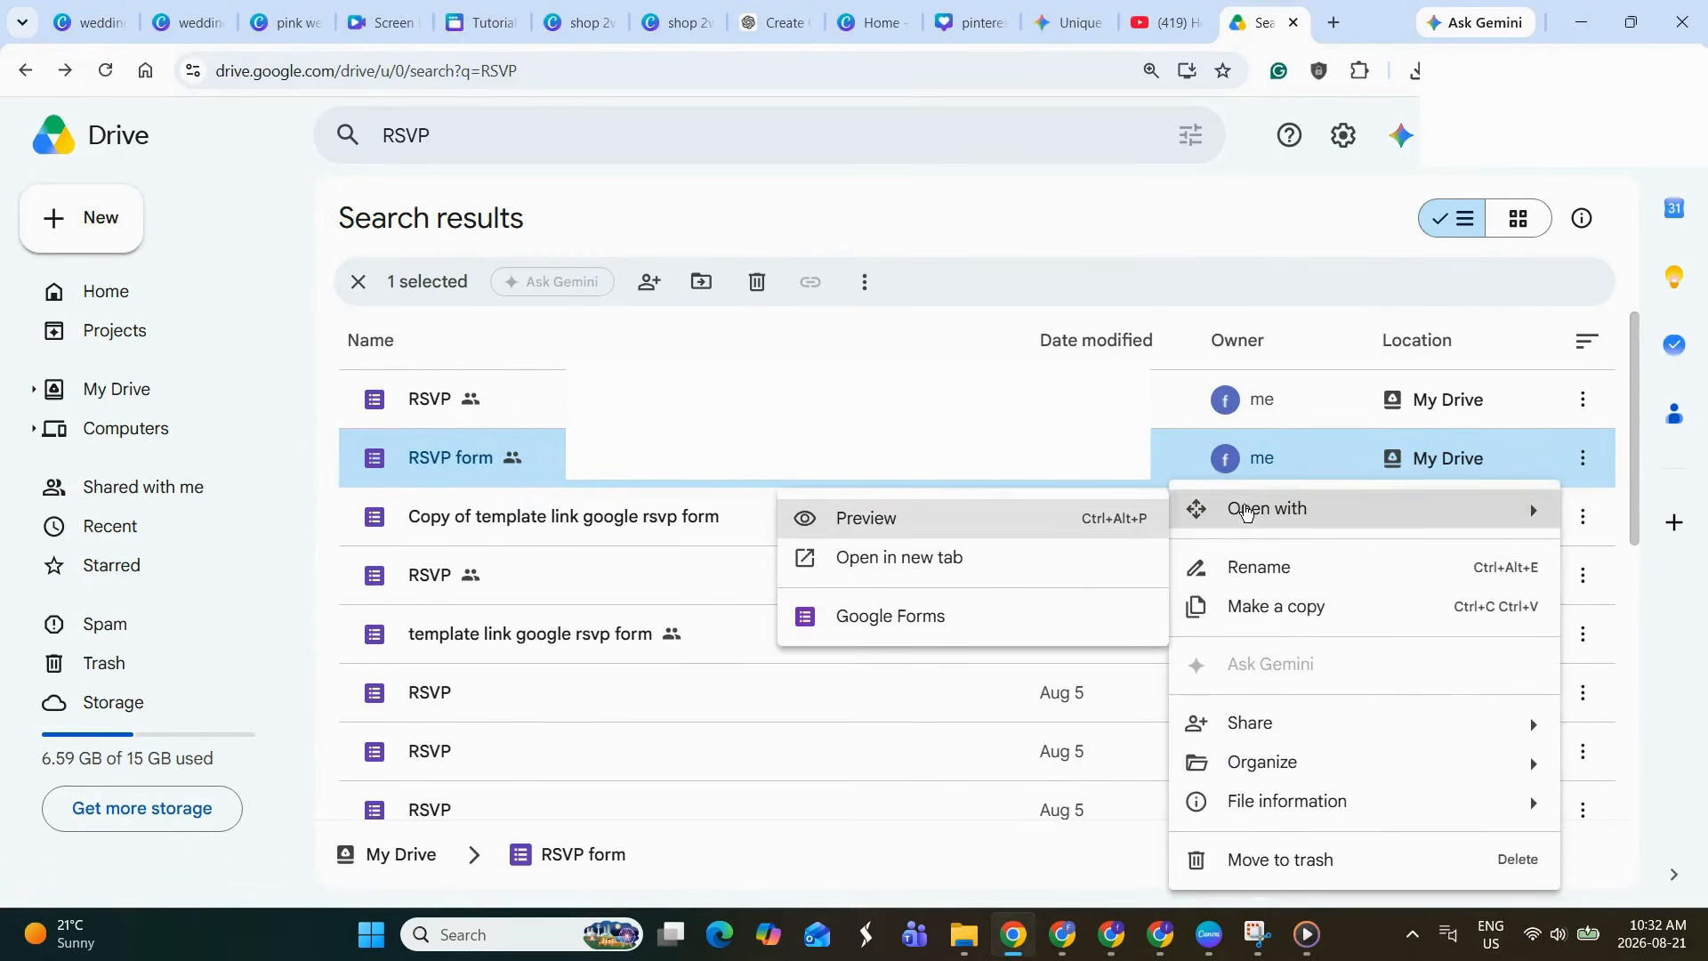
pyautogui.click(985, 551)
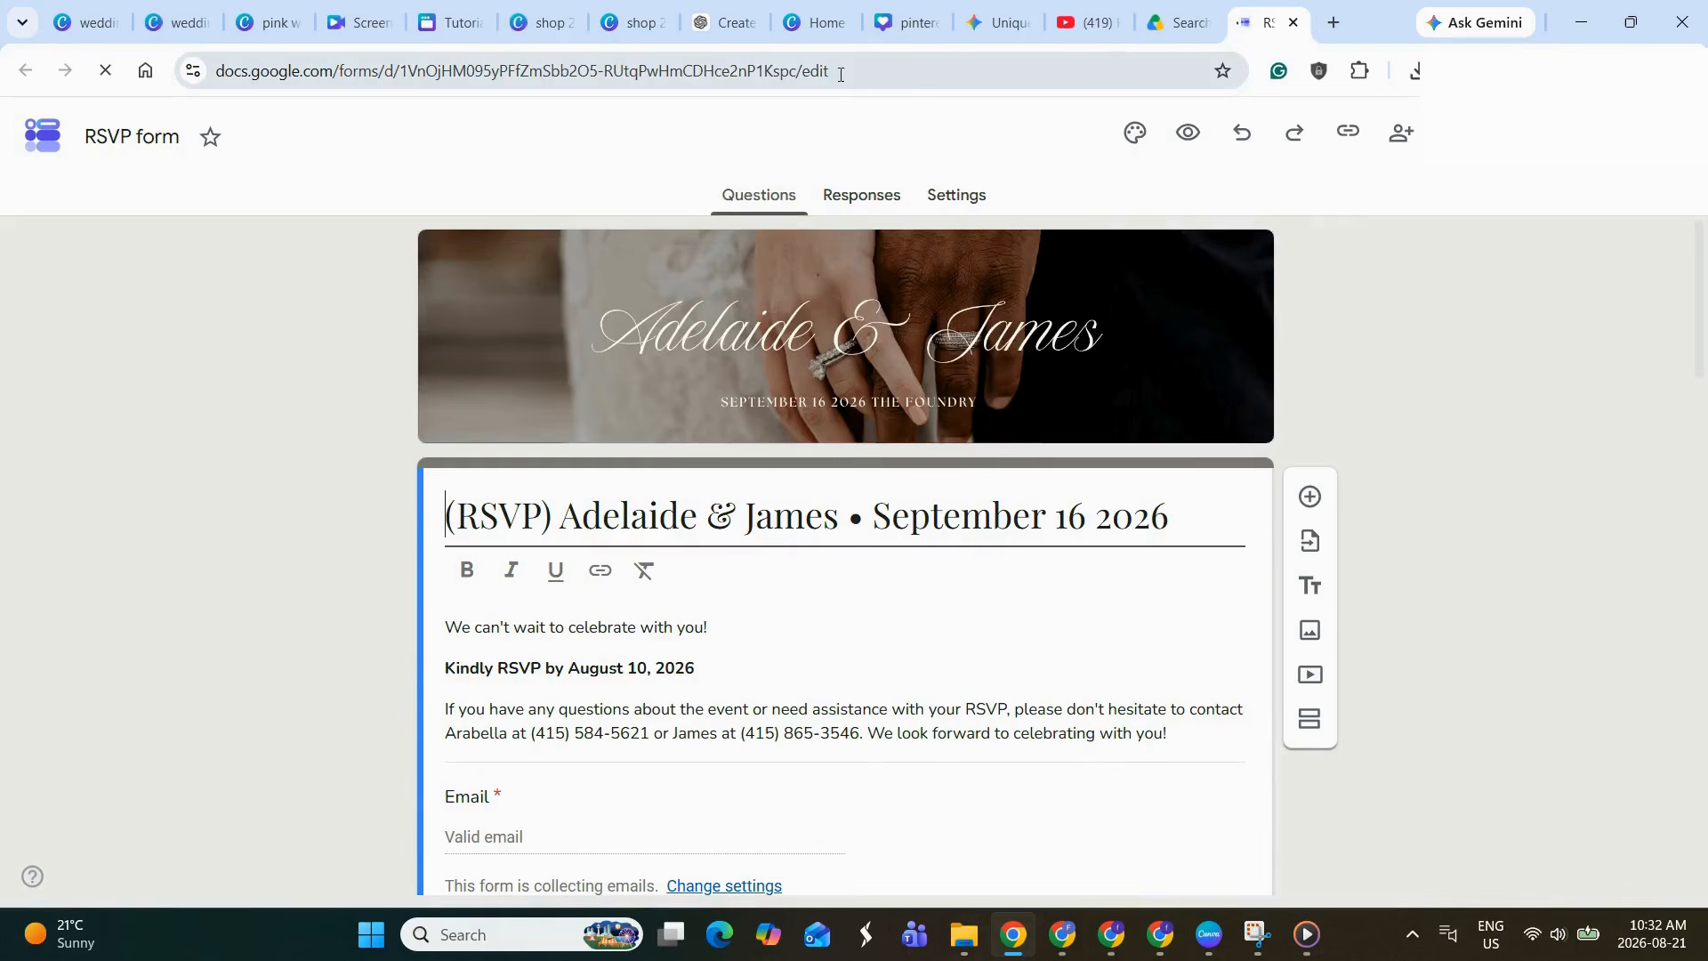
# - Replace "edit" at the end of the RSVP form's address with "copy", load that address and copy it
pyautogui.click(840, 71)
pyautogui.click(849, 71)
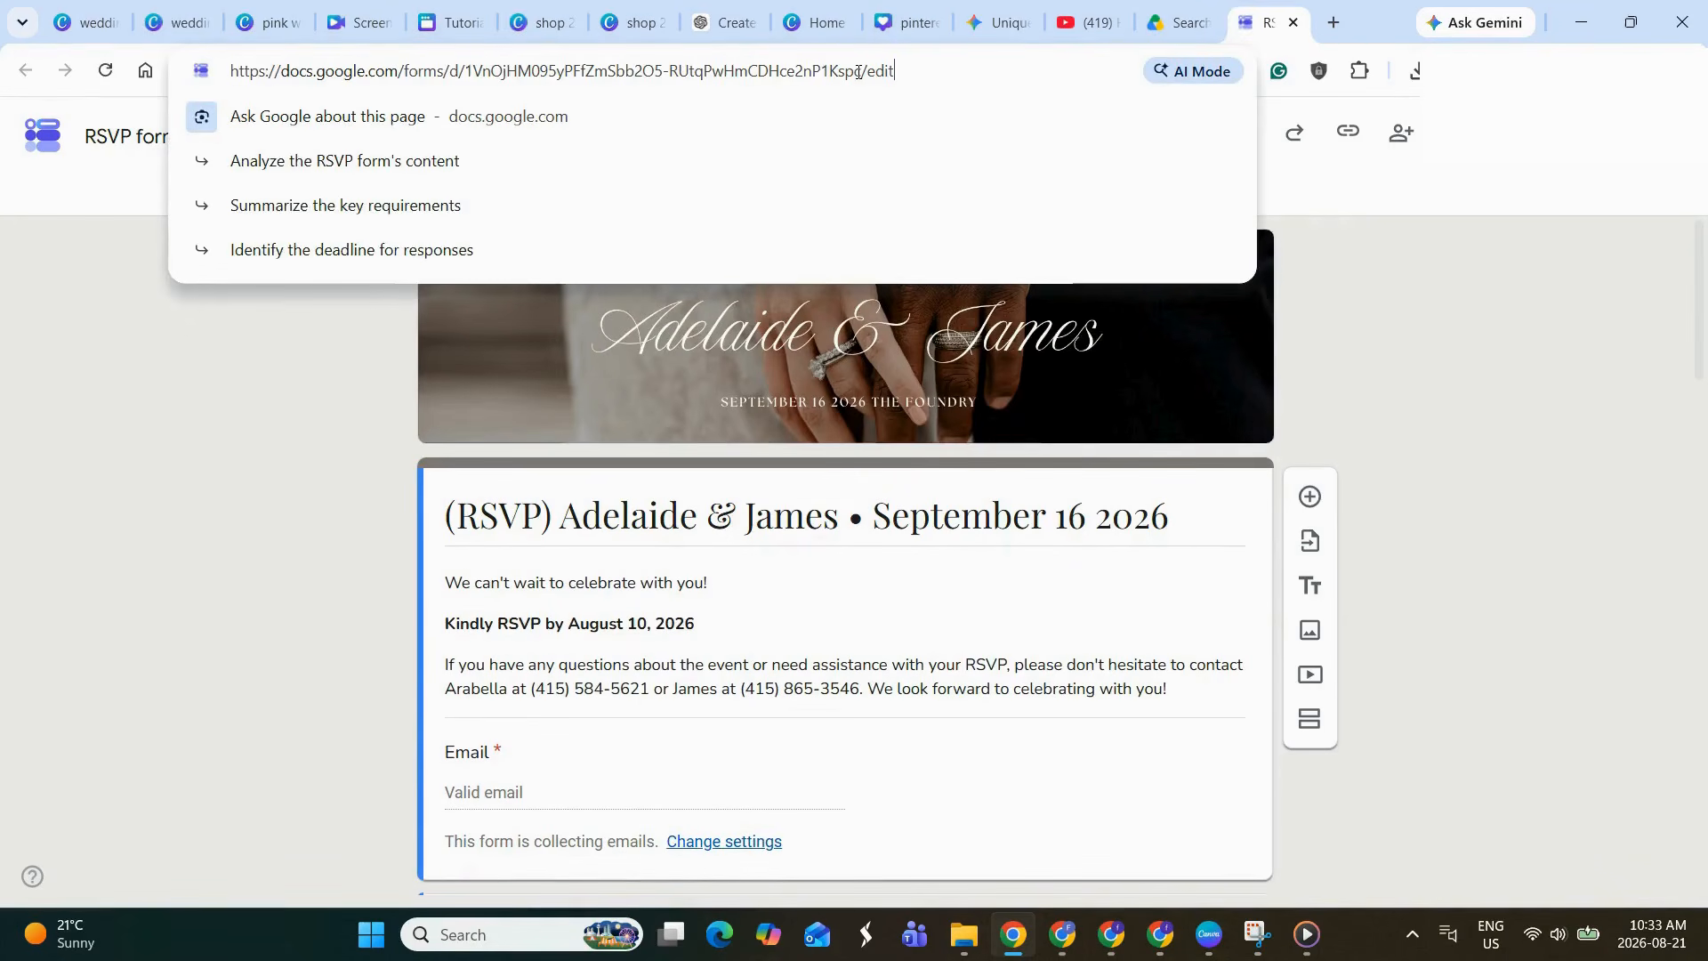
pyautogui.press('BackSpace')
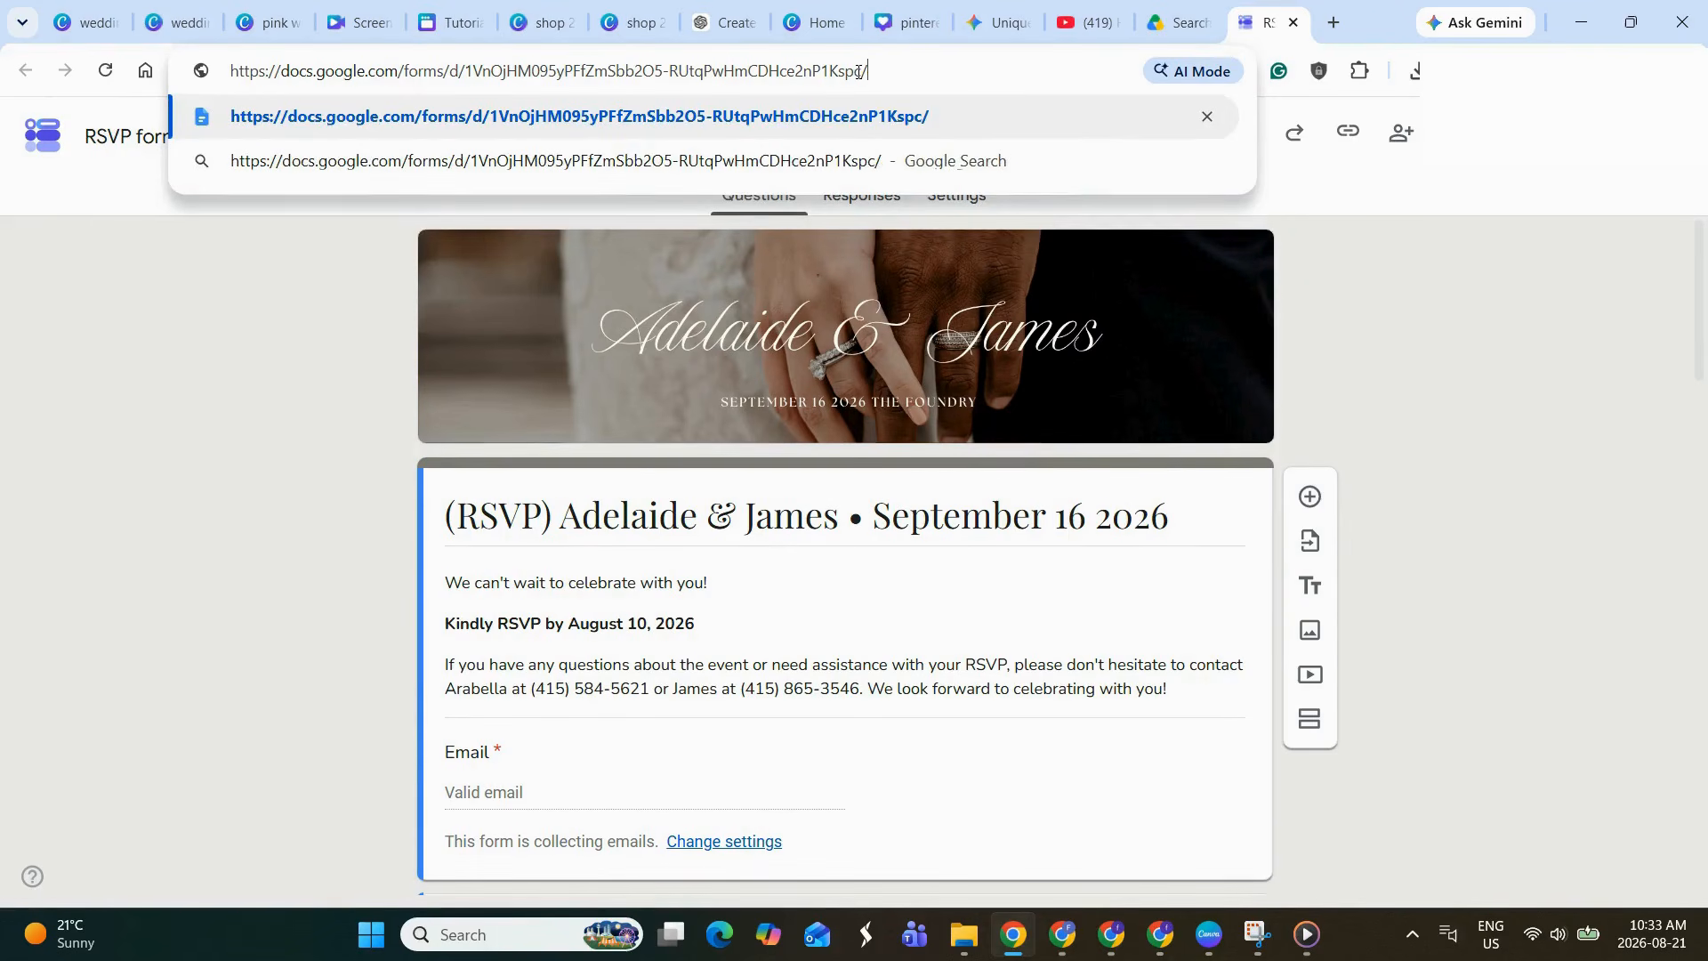
pyautogui.write('copy')
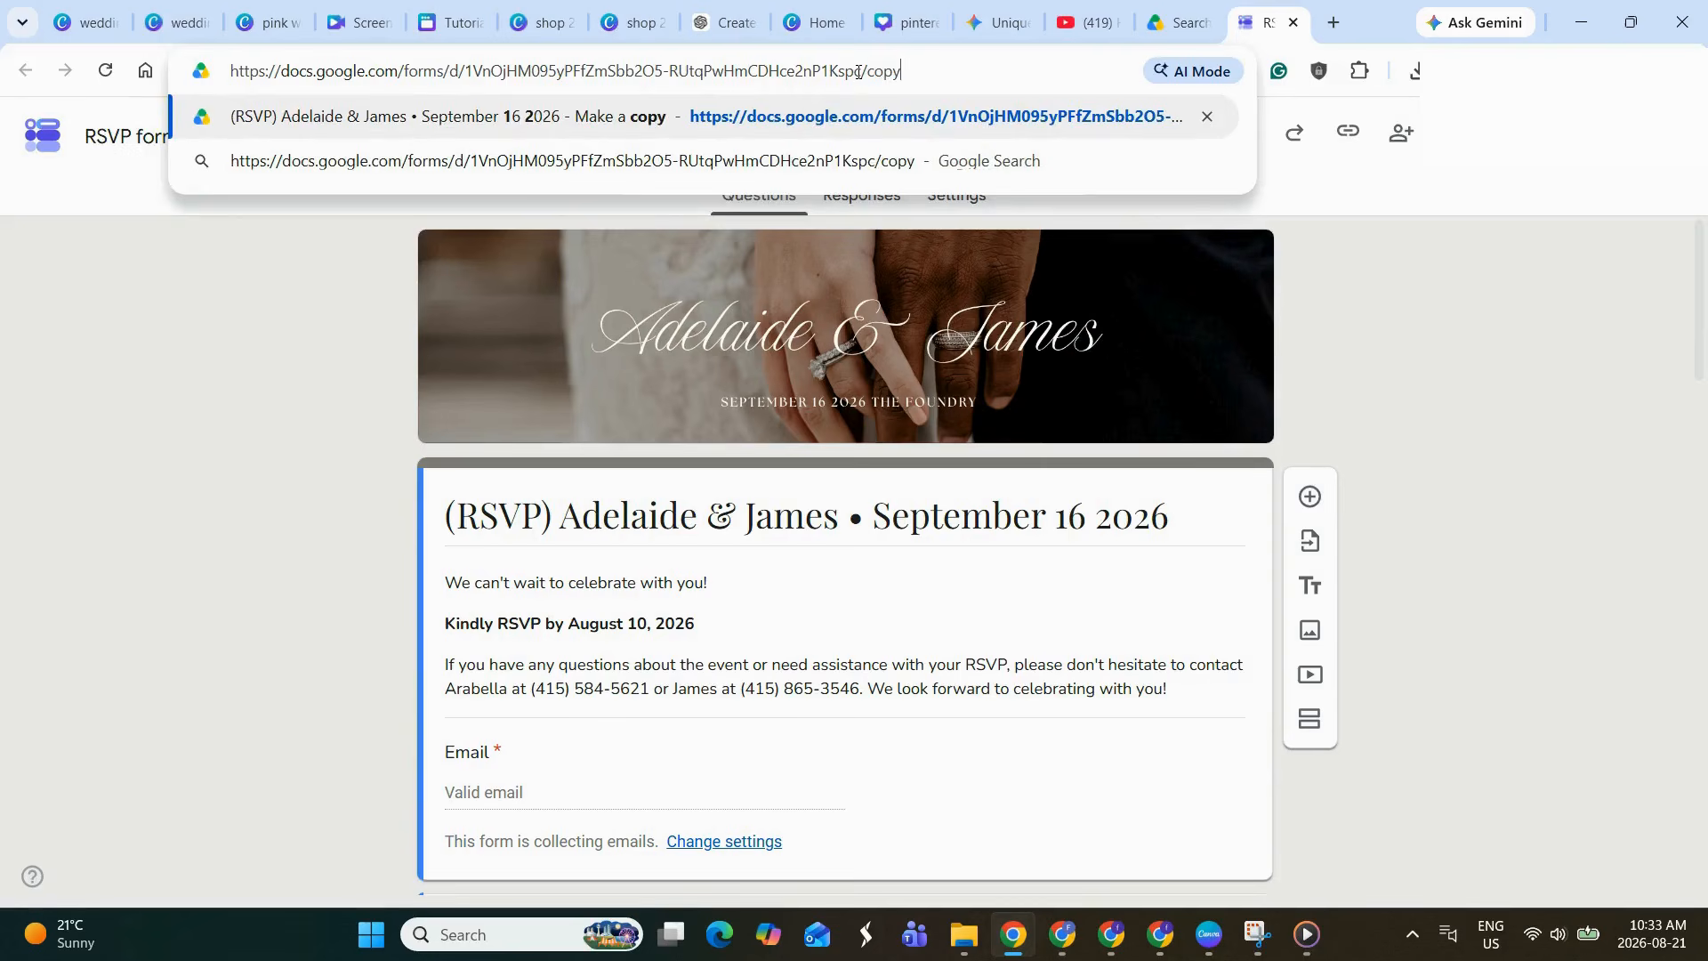
pyautogui.press('Return')
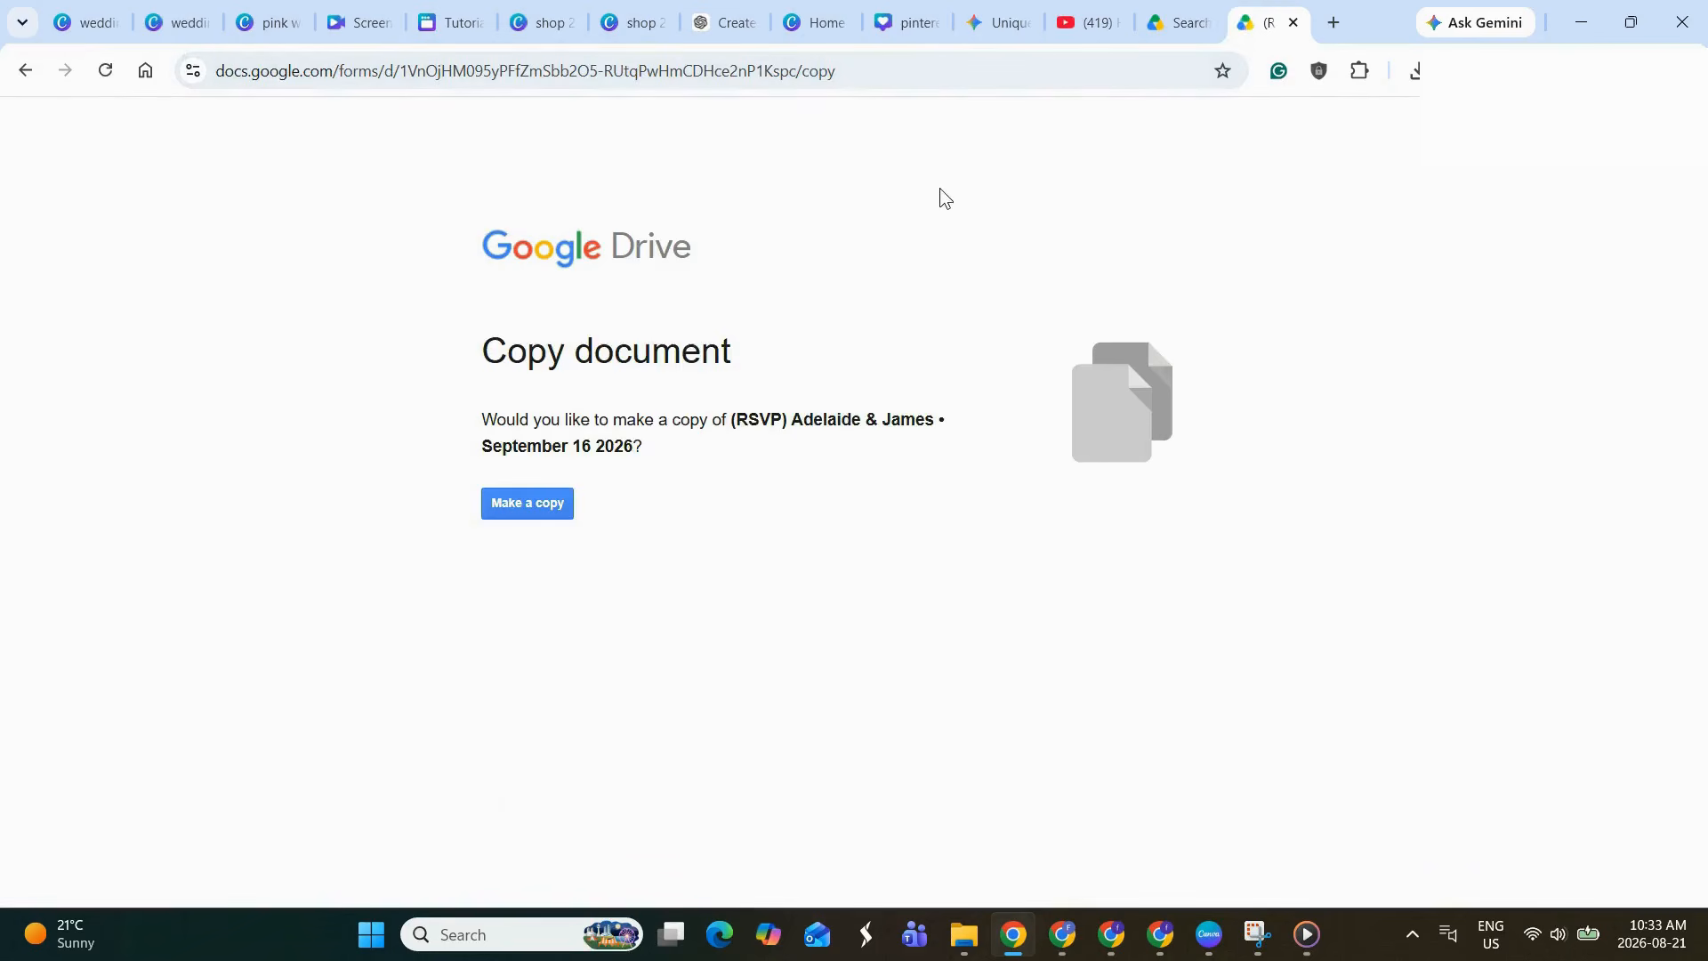
pyautogui.click(712, 71)
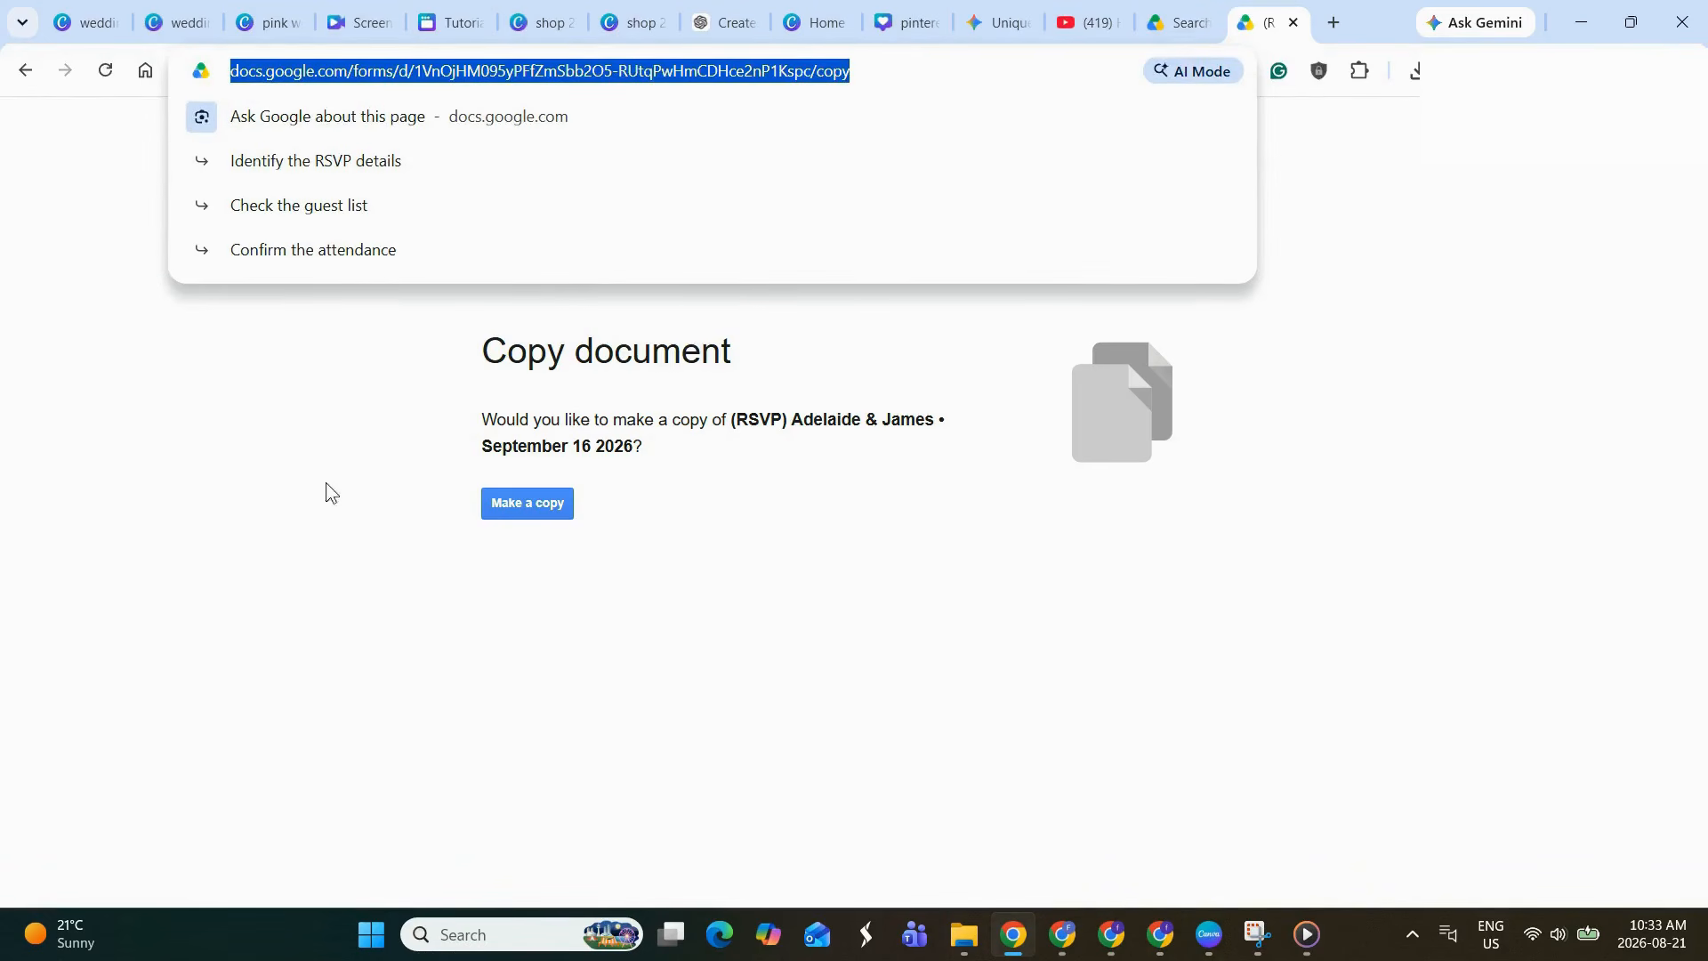
# - In the pink wed website document, link the "GOOGLE FORM TEMPLATE" text to the copied RSVP form address
pyautogui.hotkey('ctrl', '3')
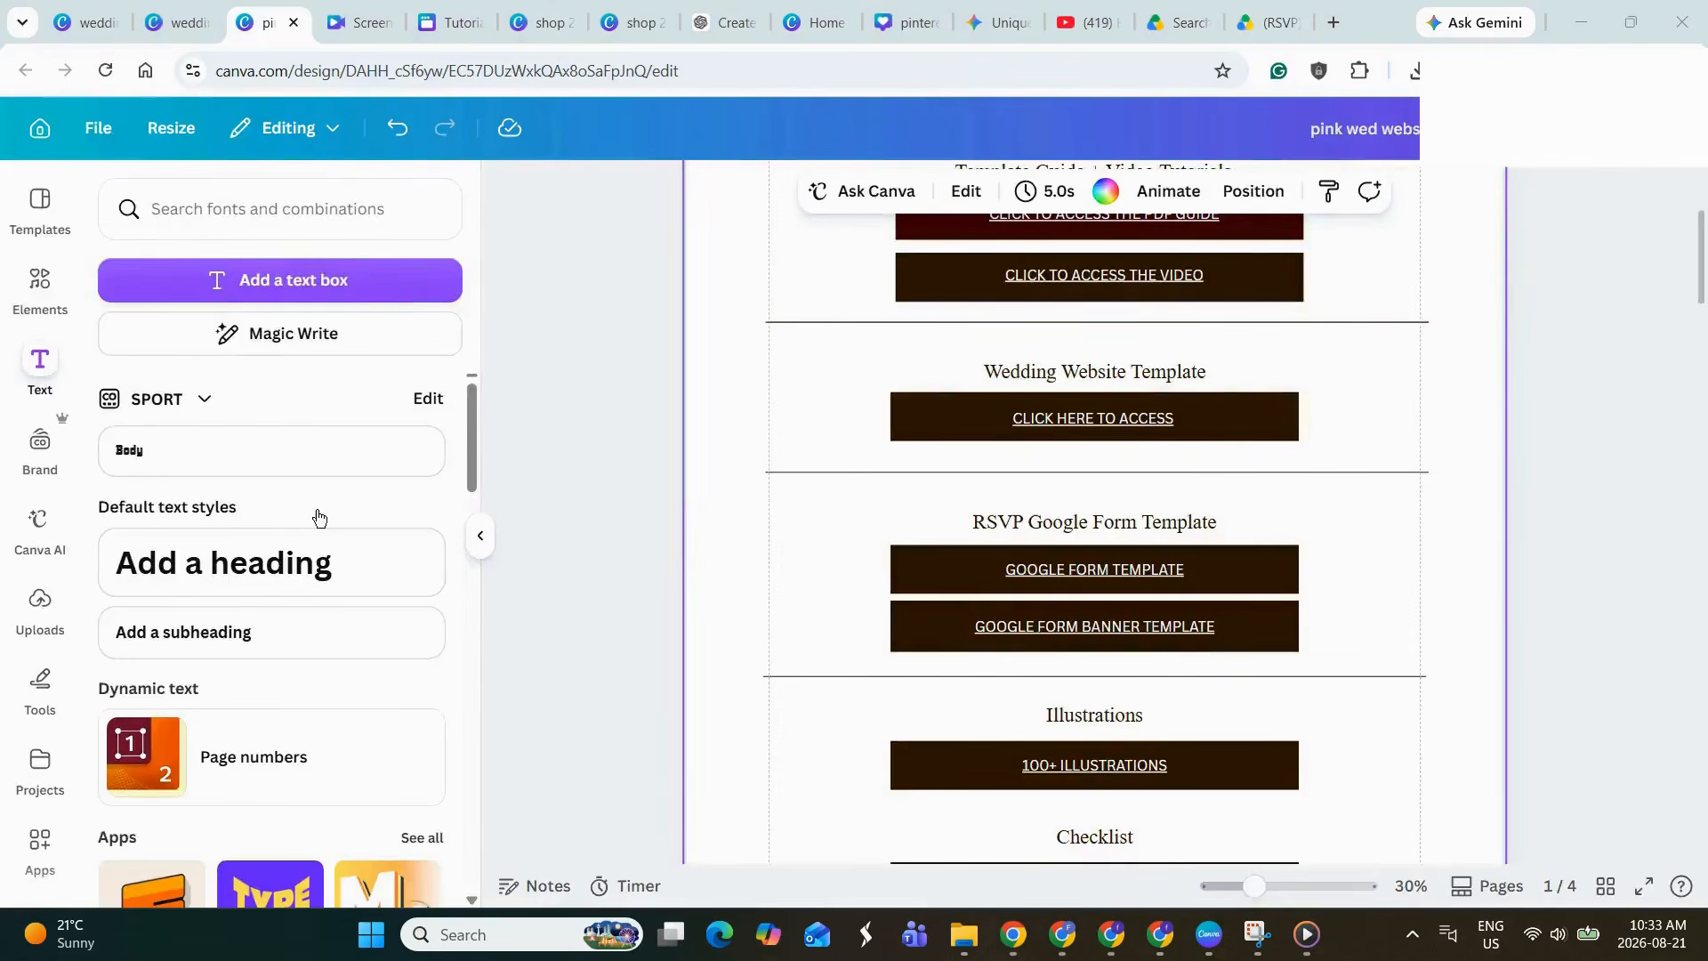
pyautogui.click(1096, 566)
pyautogui.click(1174, 515)
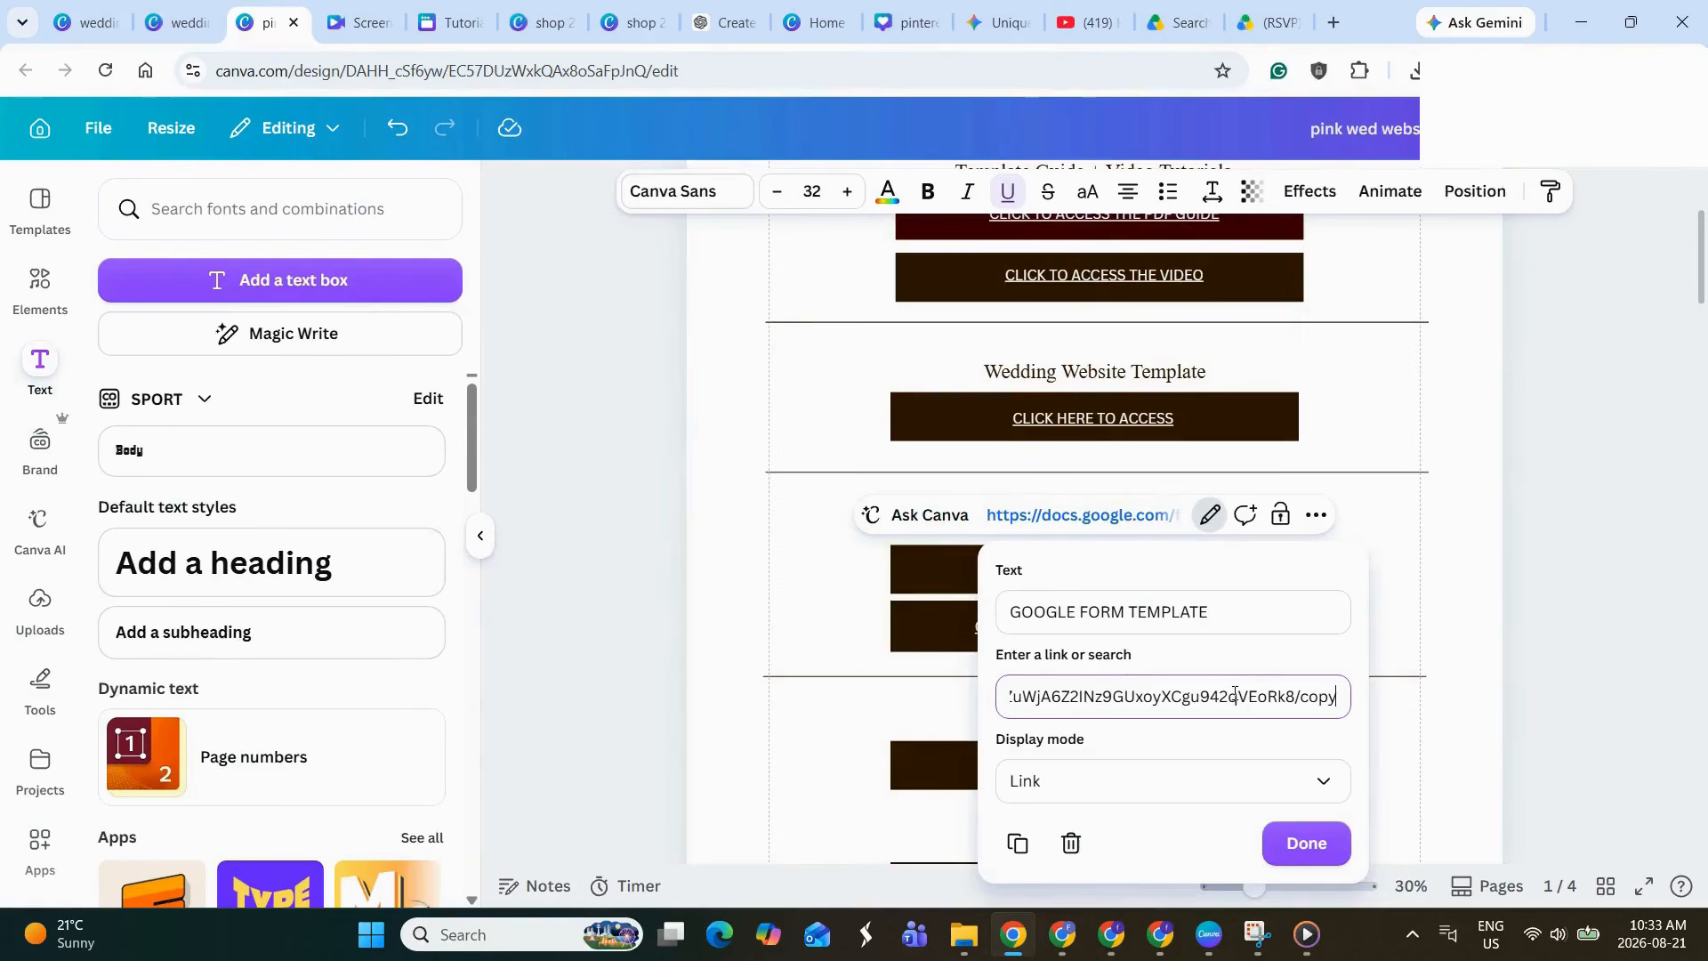
pyautogui.hotkey('ctrl', 'a')
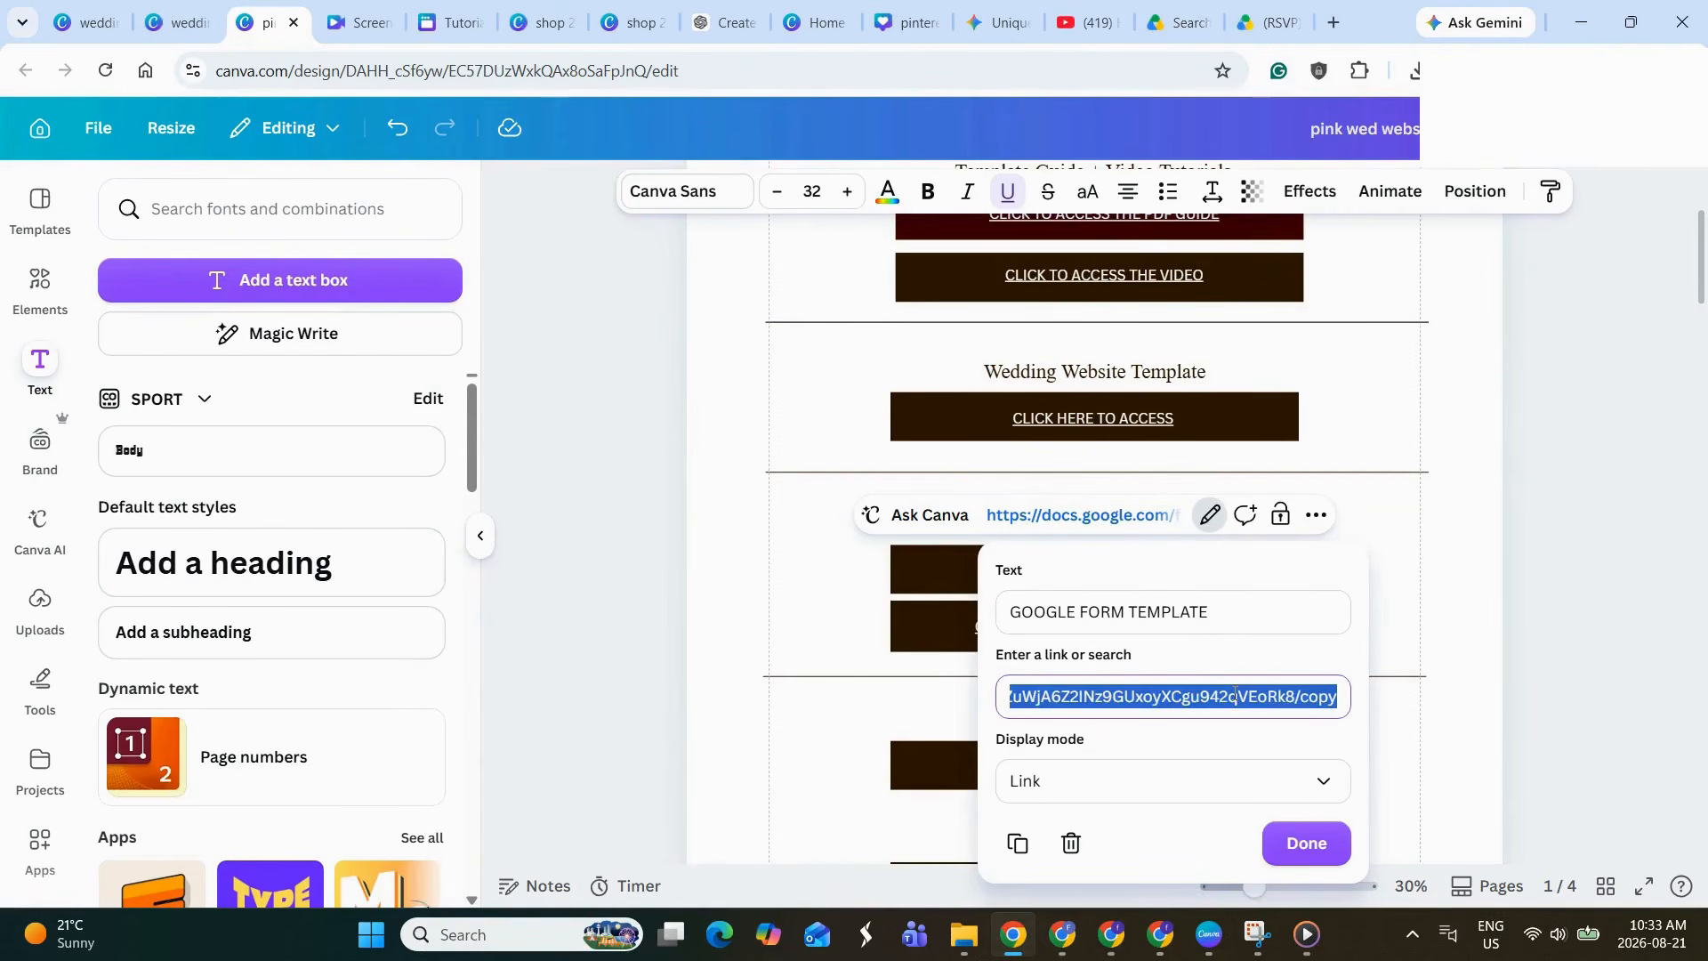
pyautogui.click(1326, 839)
pyautogui.click(728, 679)
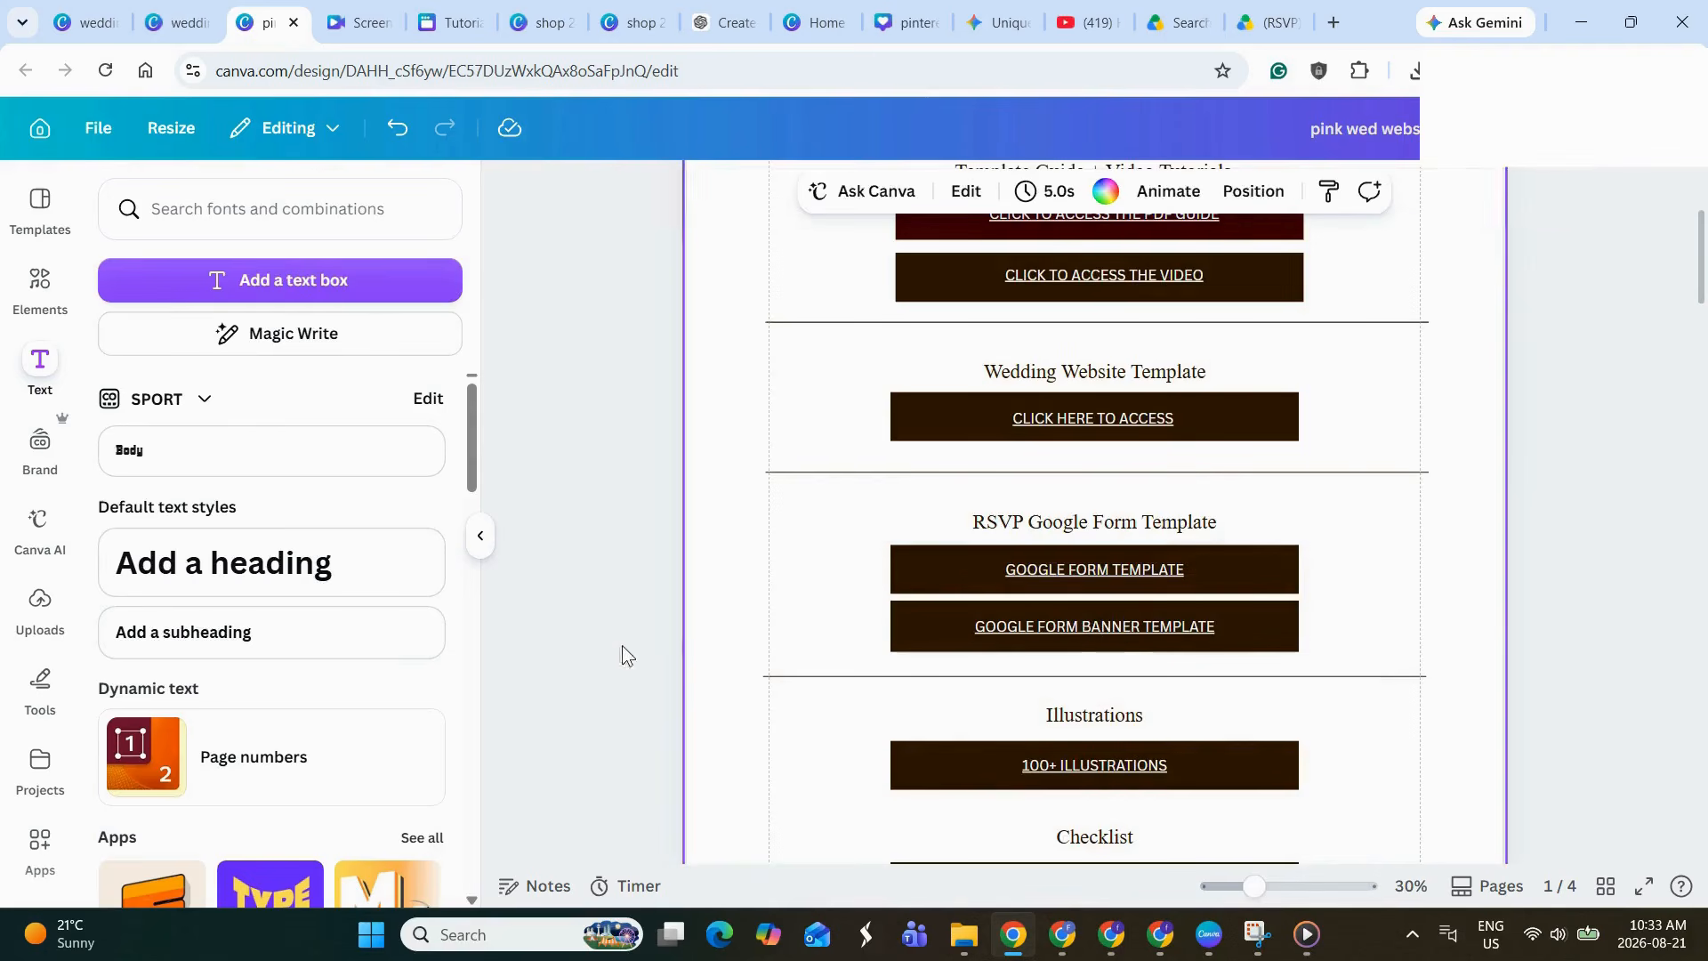
# - Rename the delivery document as "PDF wed website"
pyautogui.scroll(4, 588, 446)
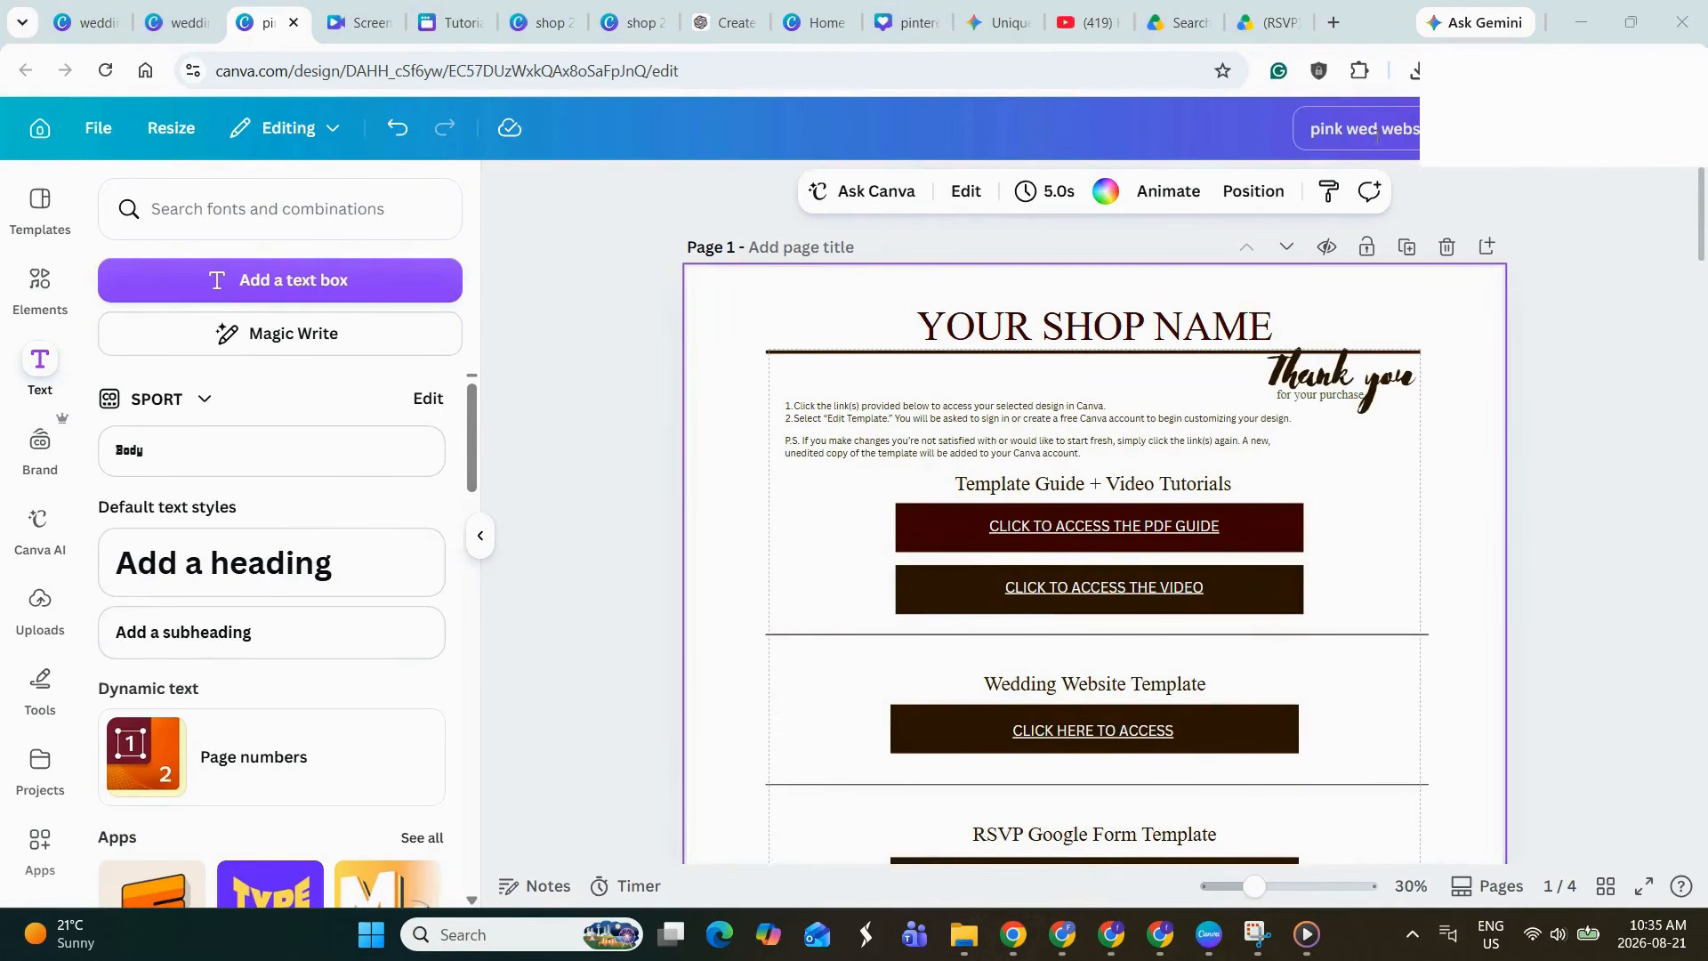
pyautogui.click(1342, 125)
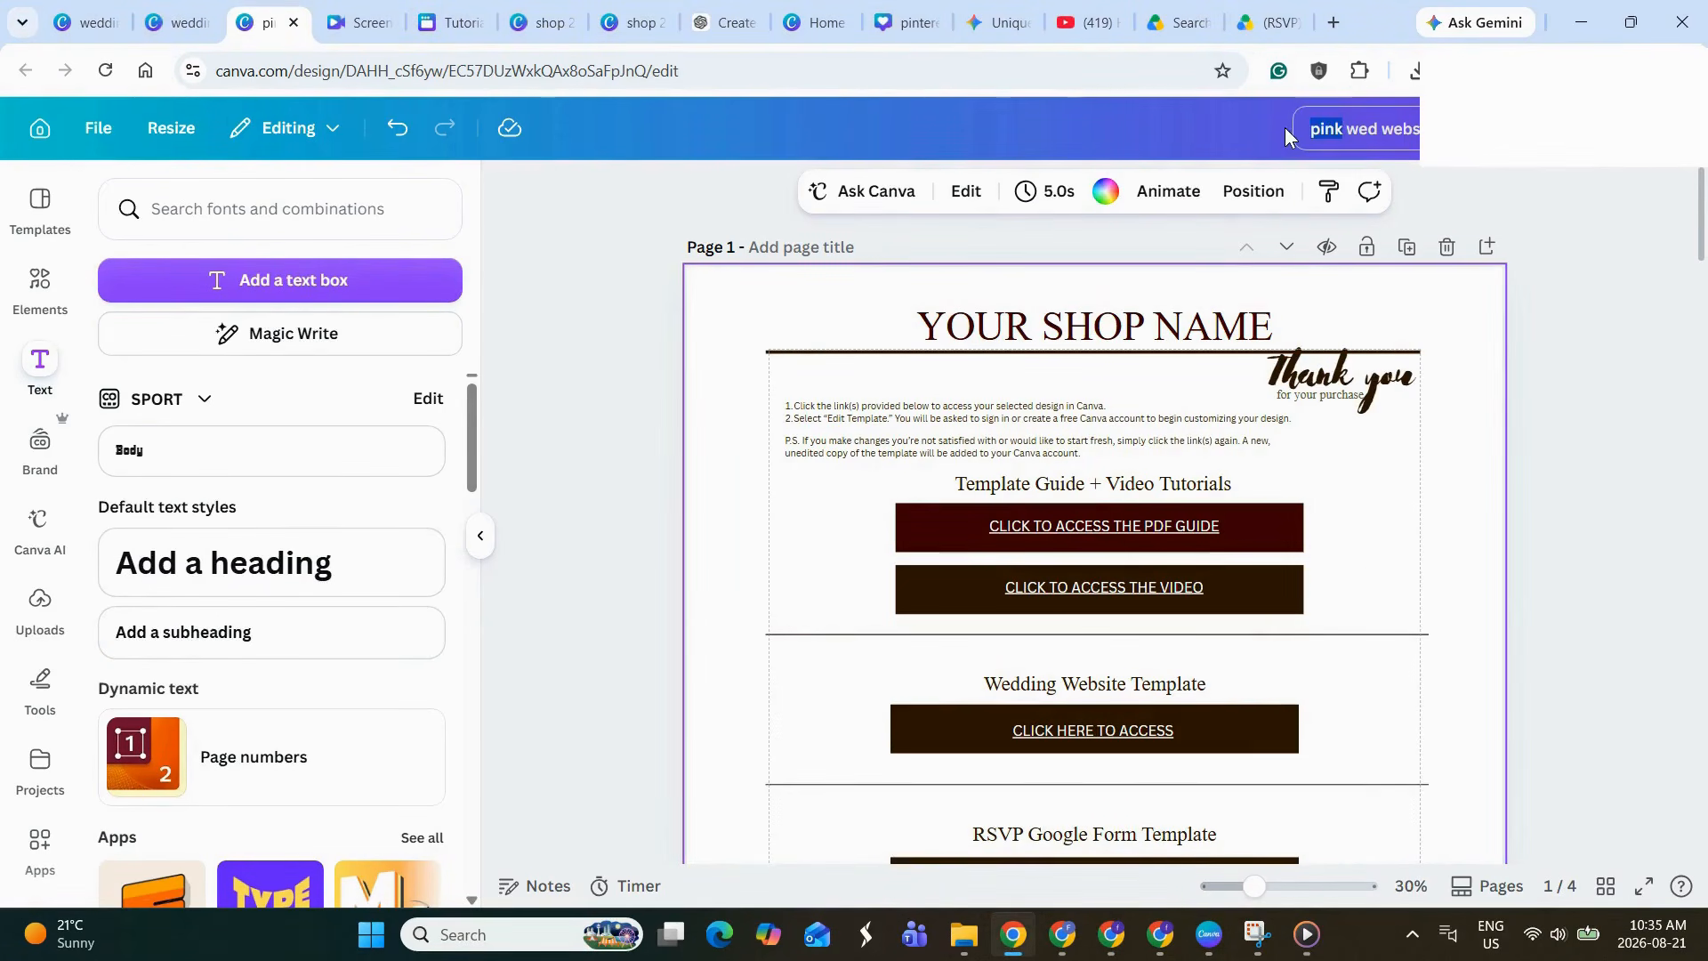
pyautogui.write('PDF')
pyautogui.click(1566, 206)
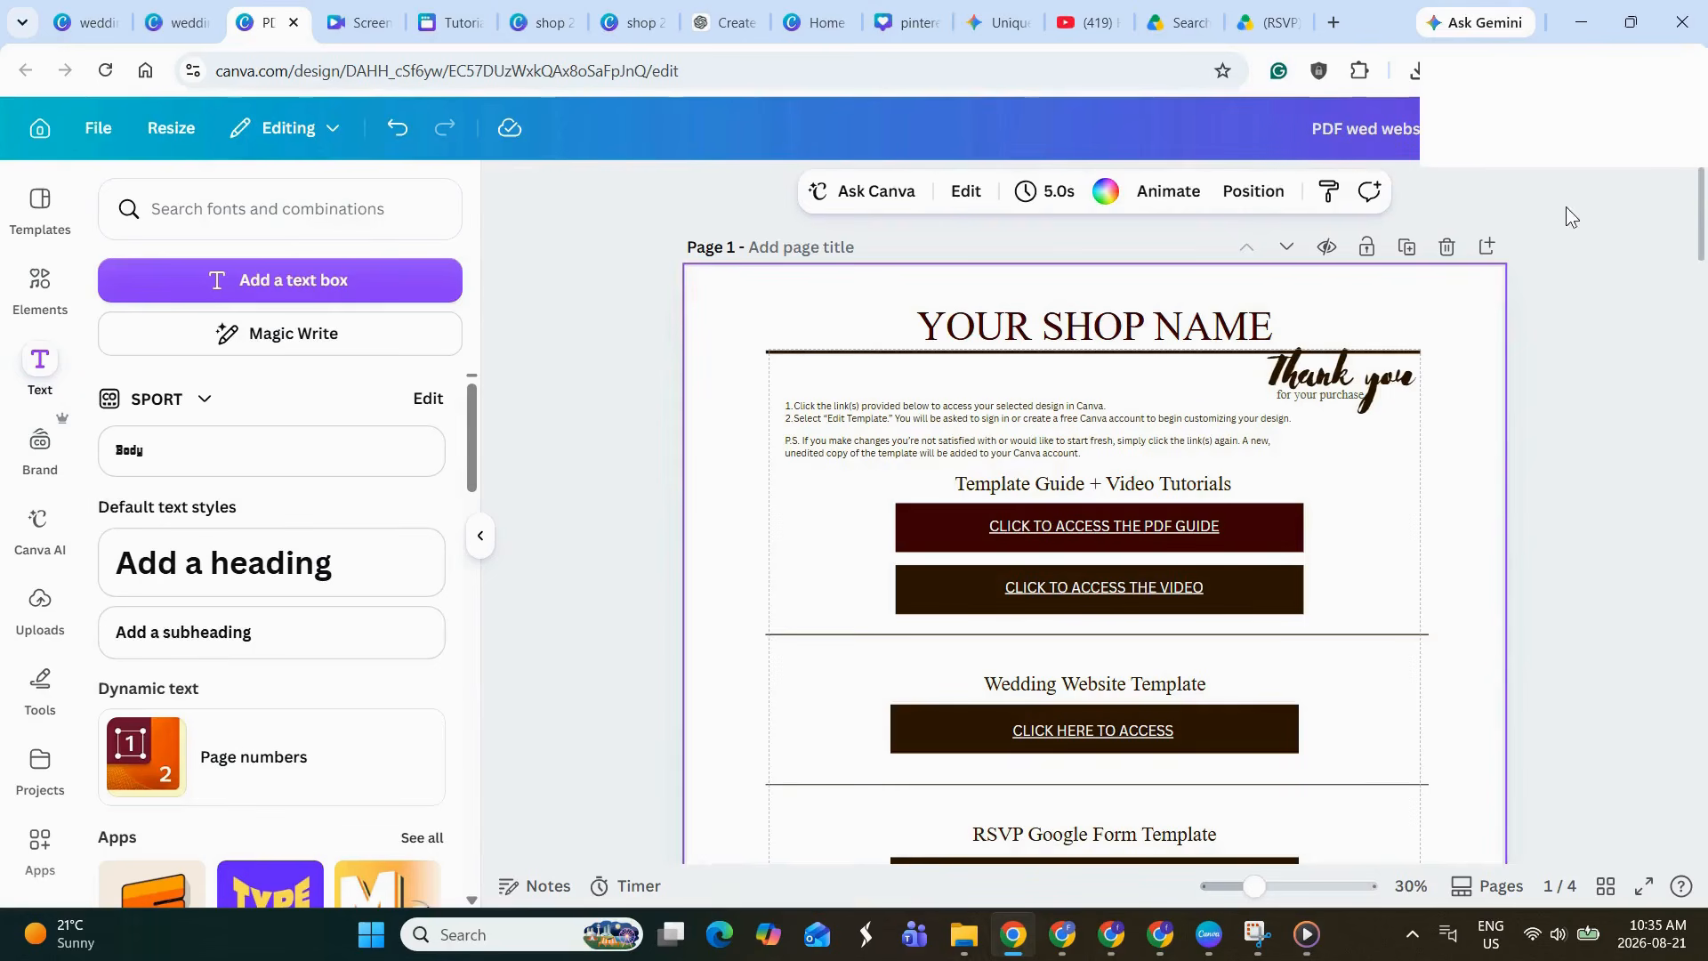
# - Download all pages of the delivery document as a PDF with the Digital preset and dismiss the download notice
pyautogui.click(1660, 183)
pyautogui.click(1304, 654)
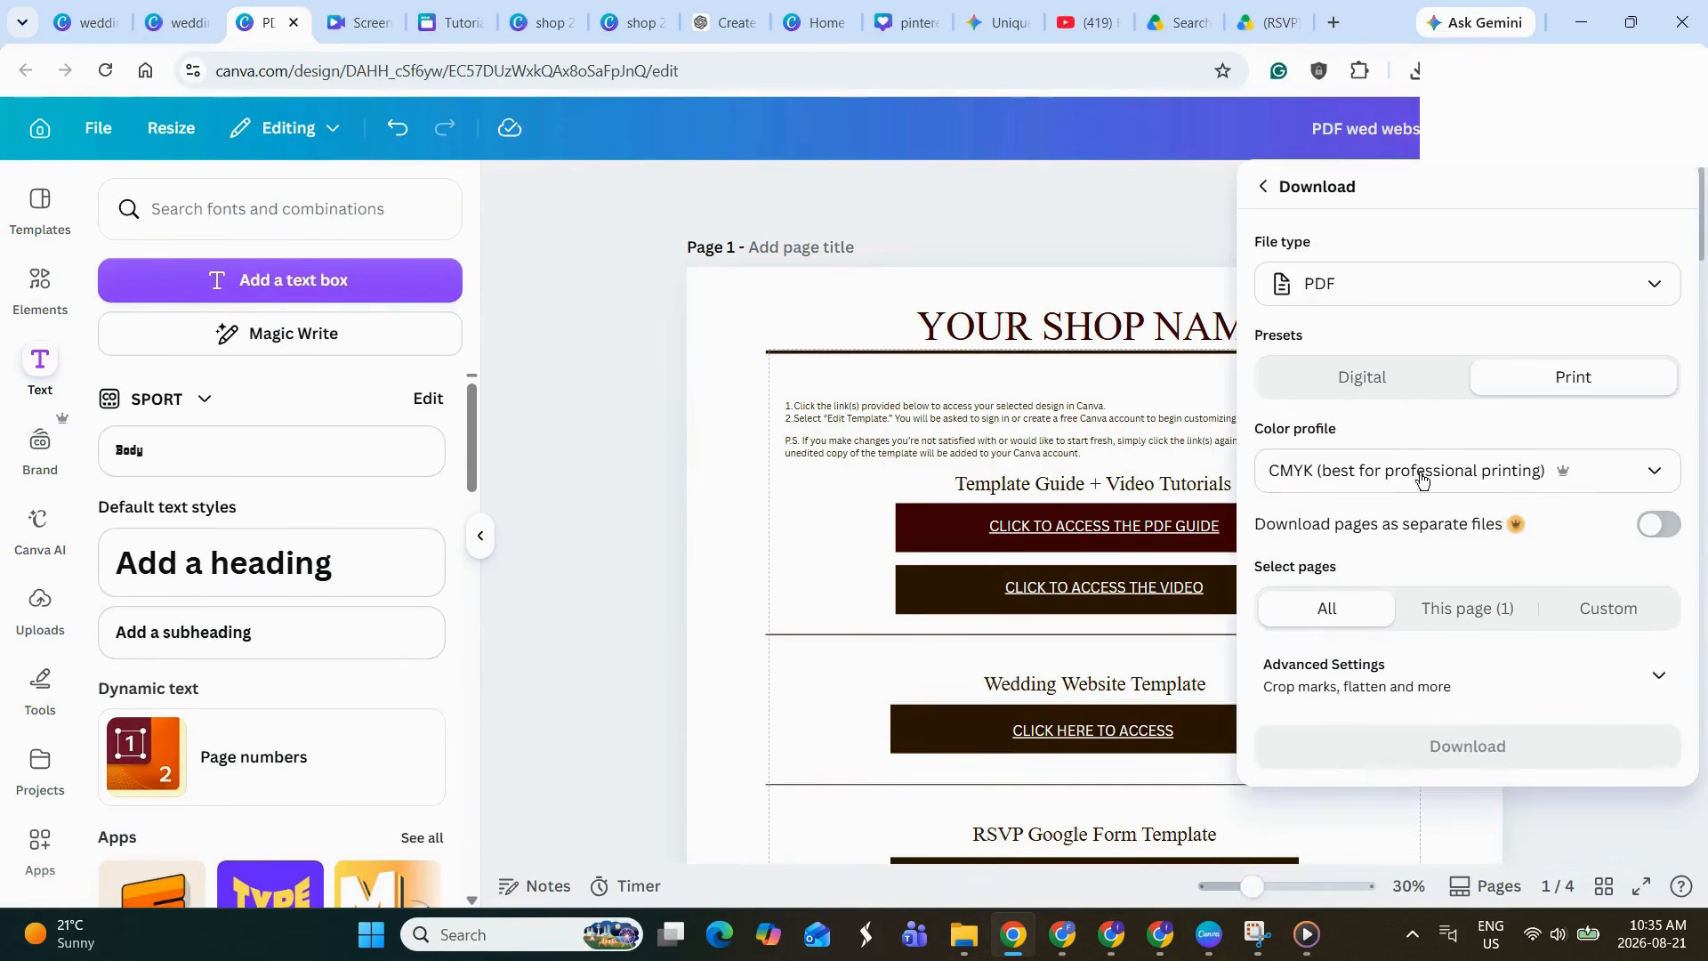
pyautogui.click(1362, 377)
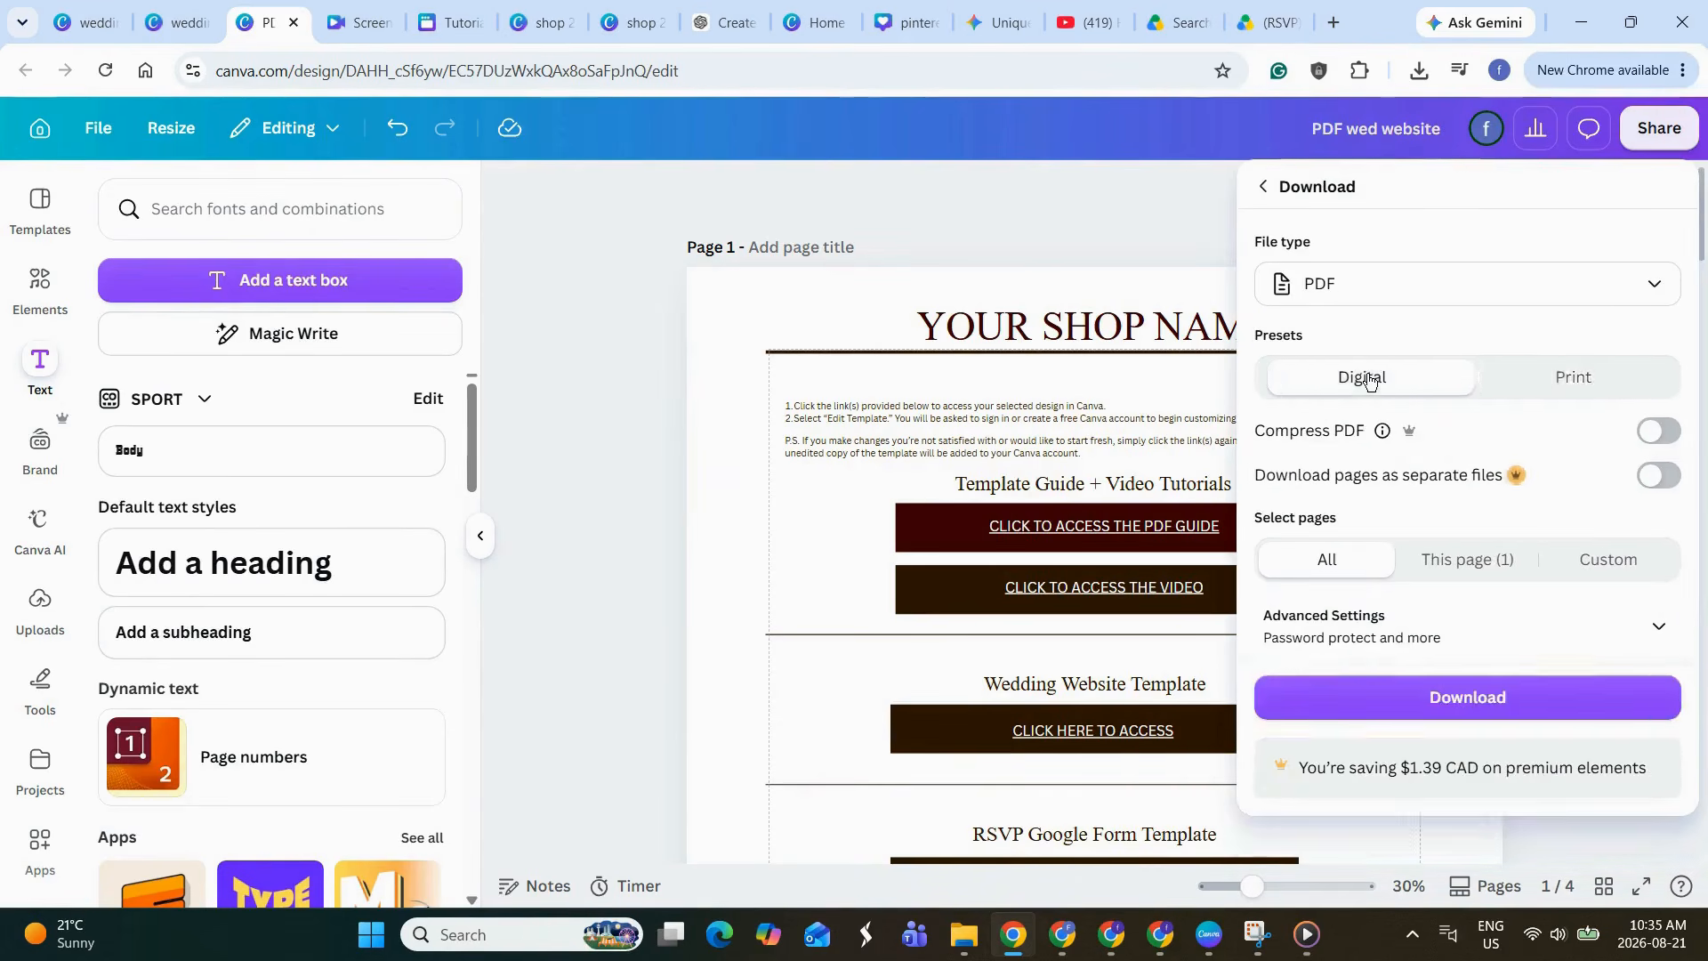
pyautogui.click(1385, 699)
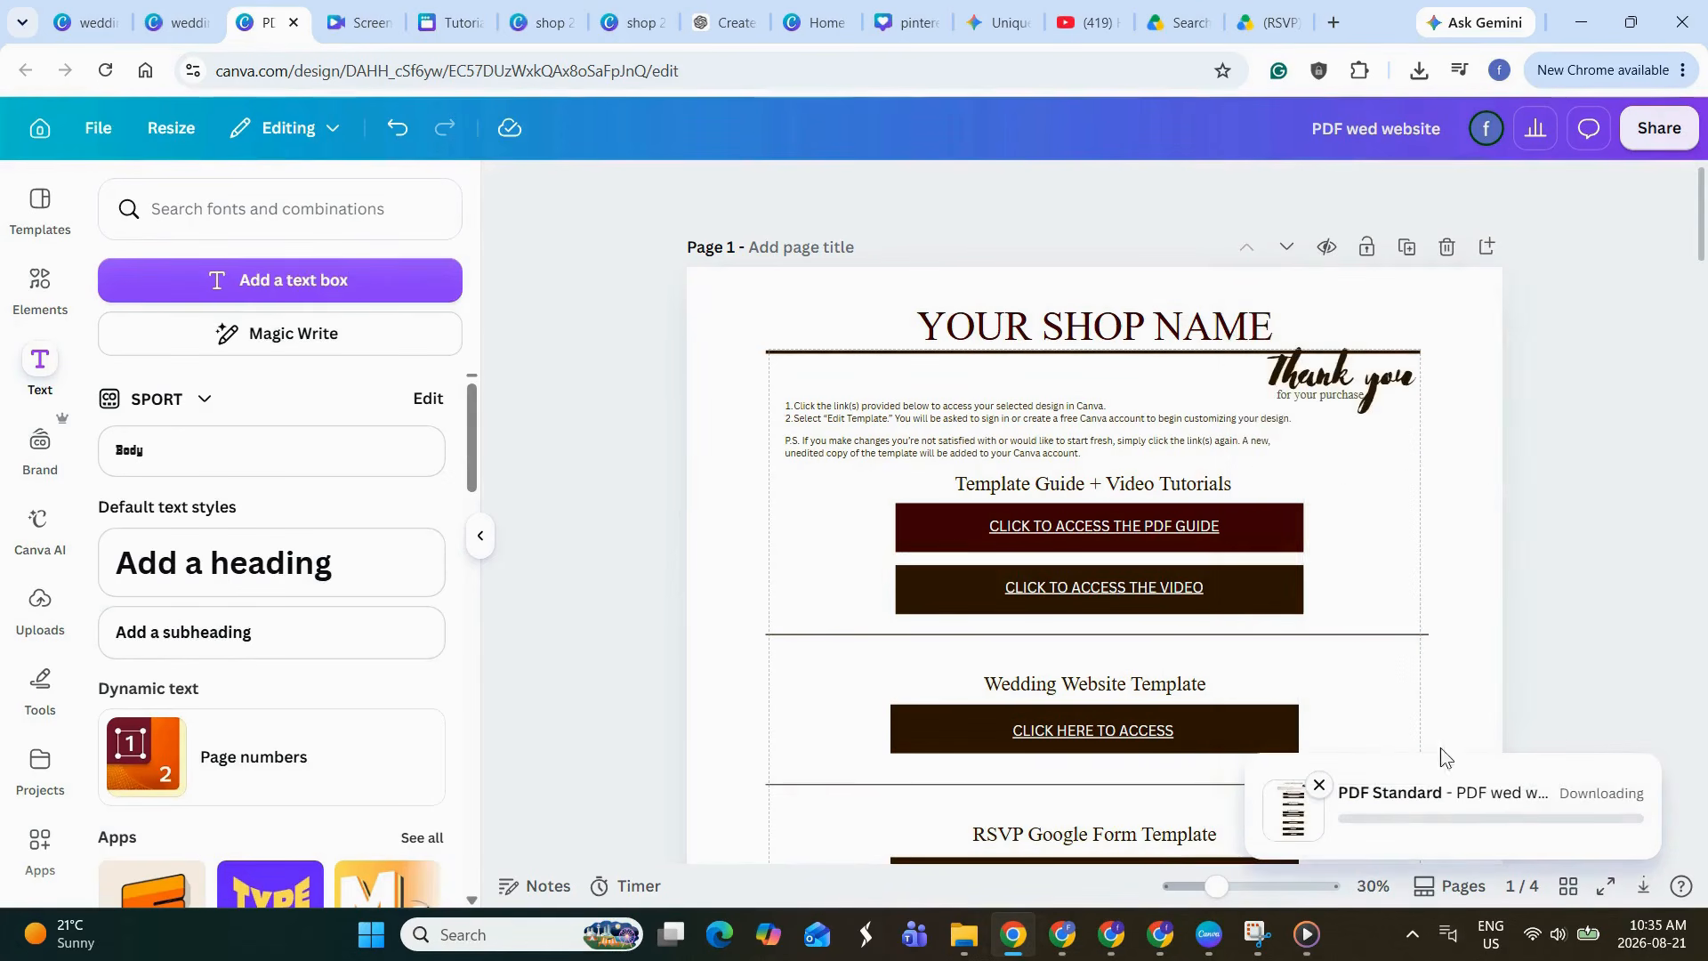
pyautogui.click(1320, 786)
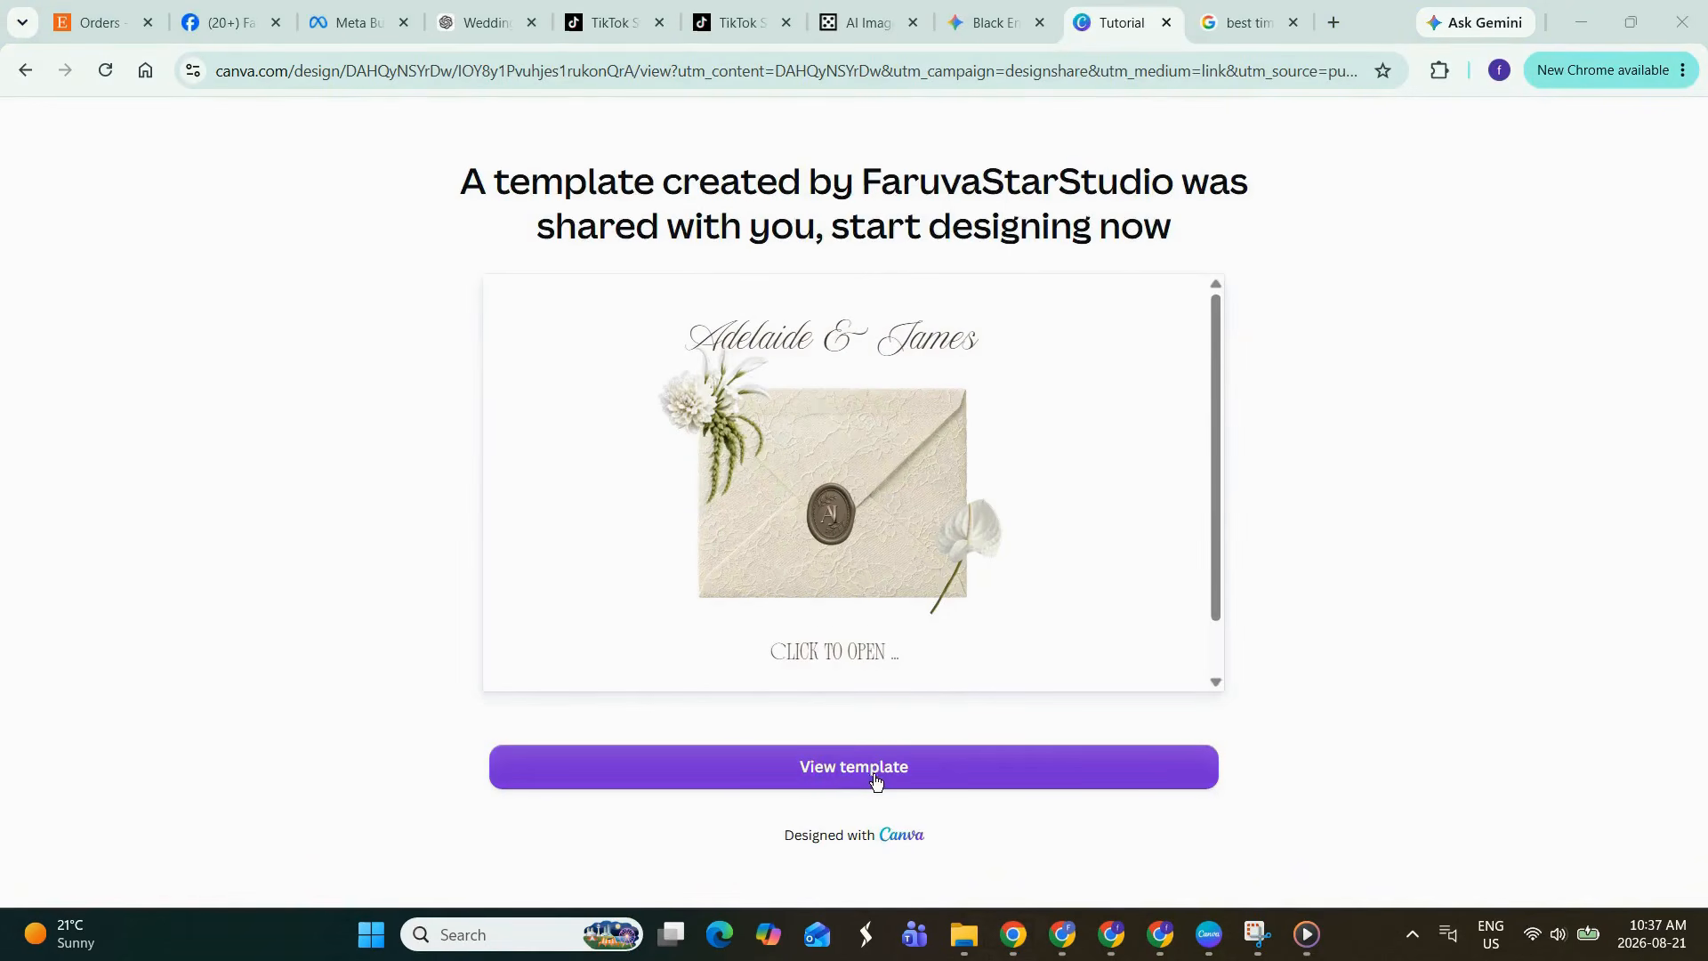
# - Open the shared wedding template as an editable copy and view its Invitation page
pyautogui.click(875, 779)
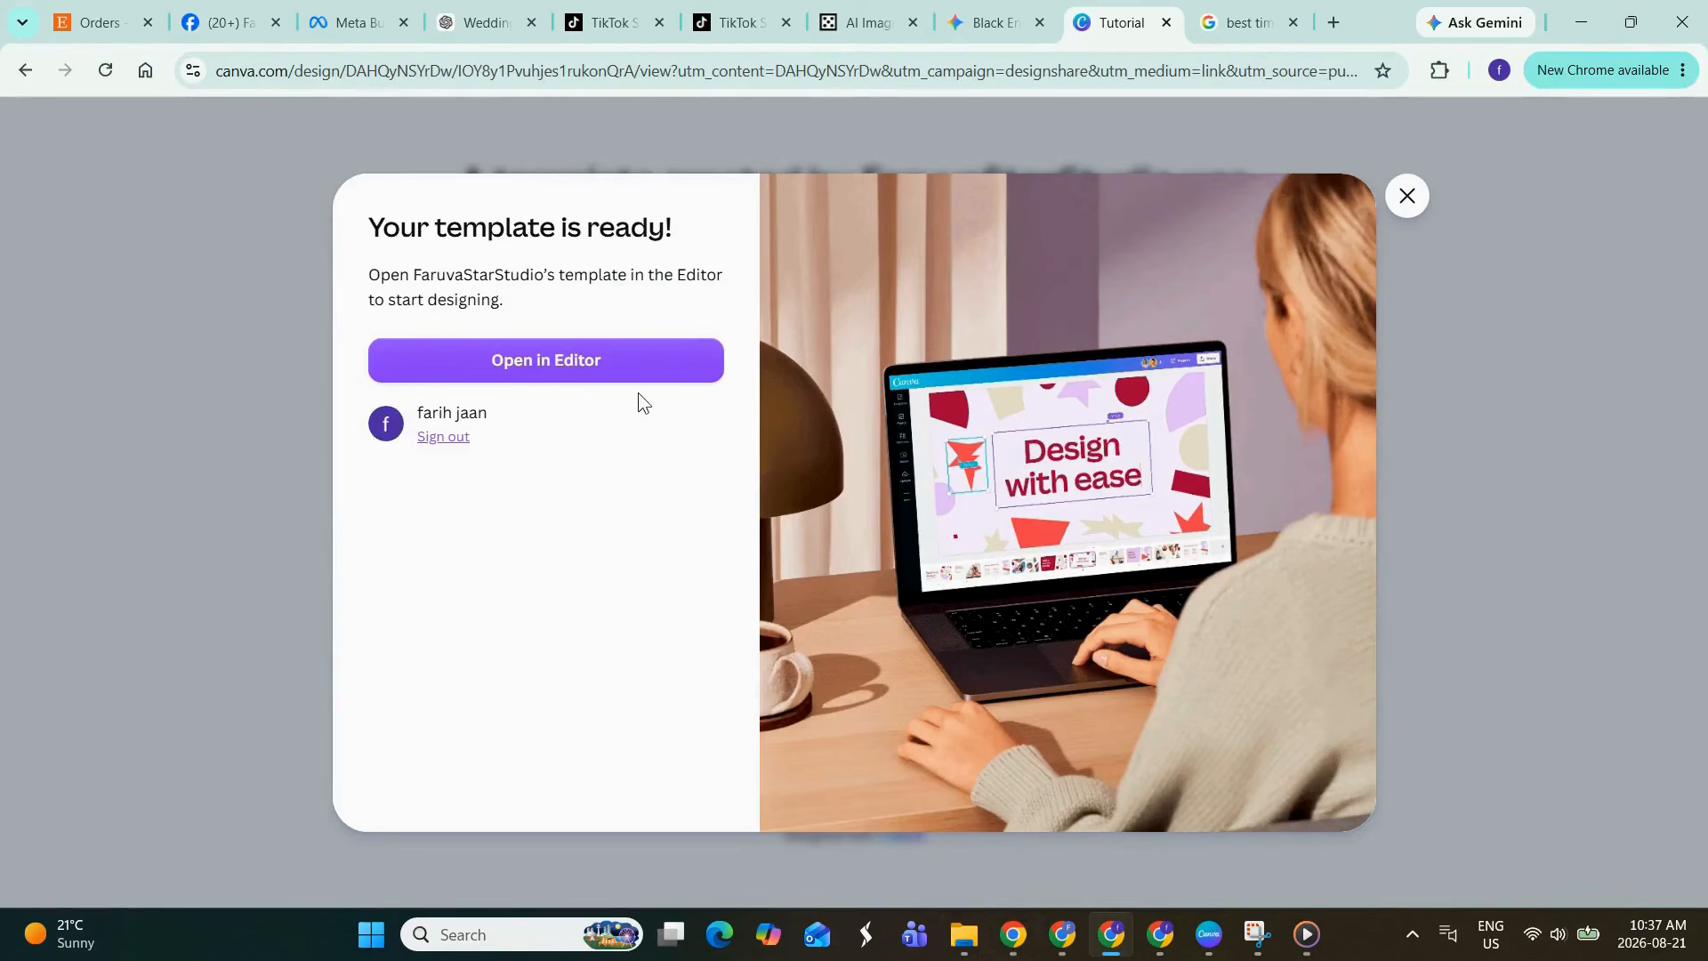
pyautogui.click(670, 354)
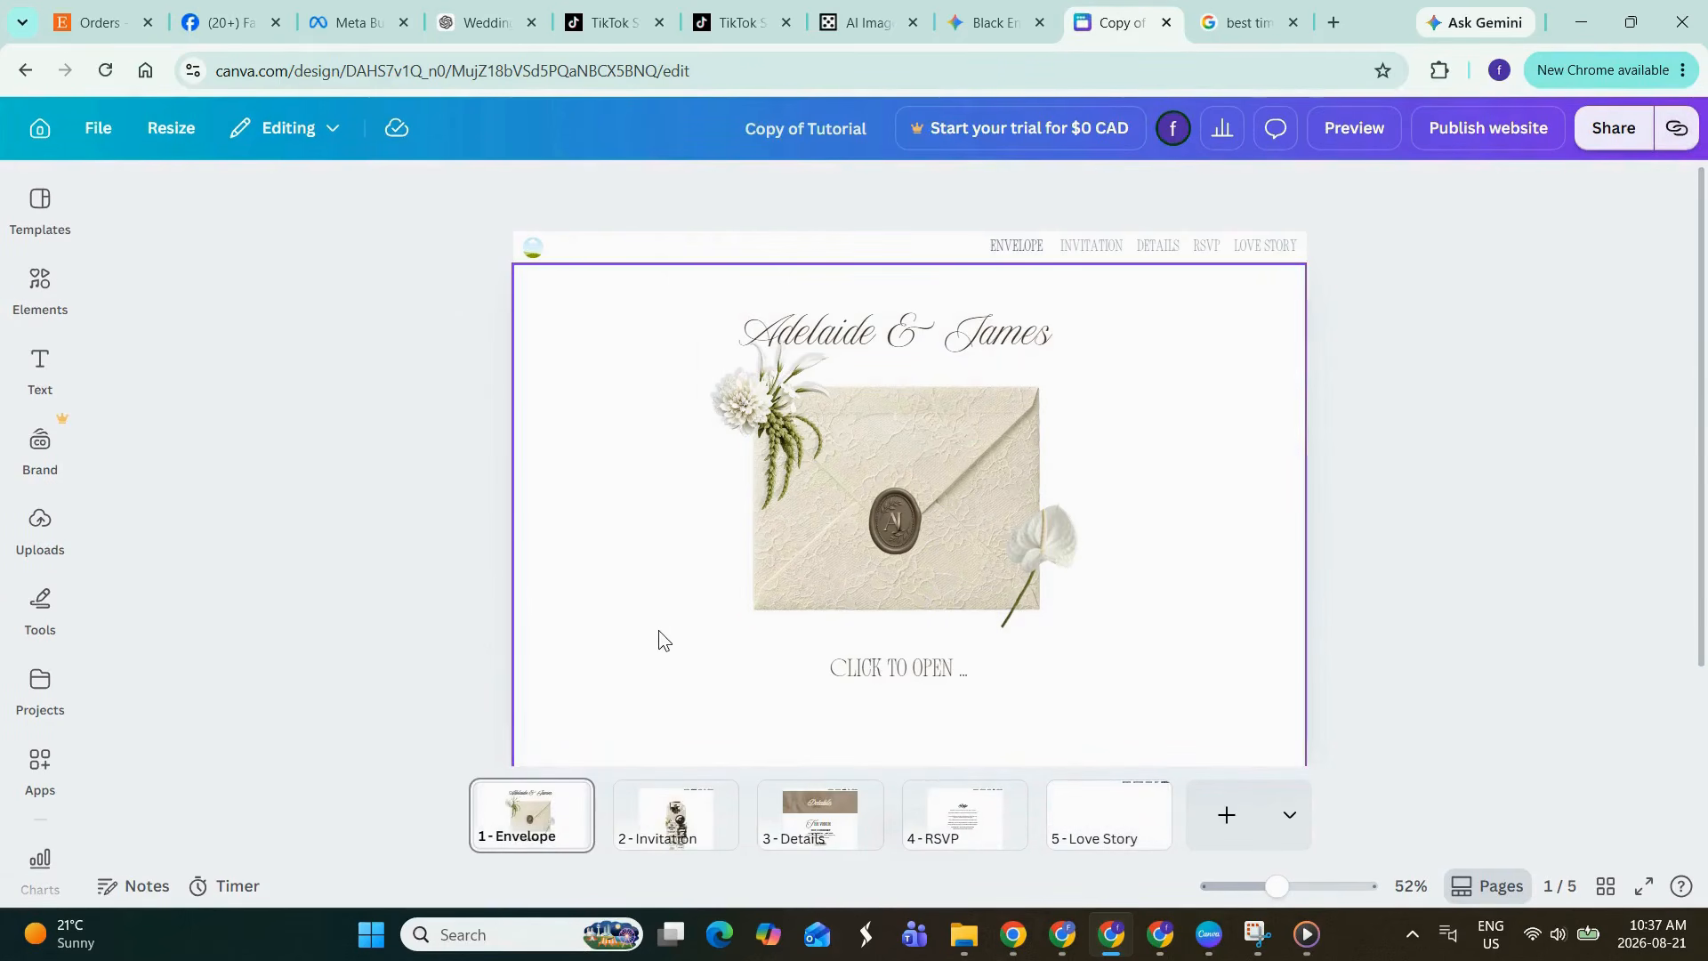
pyautogui.click(676, 814)
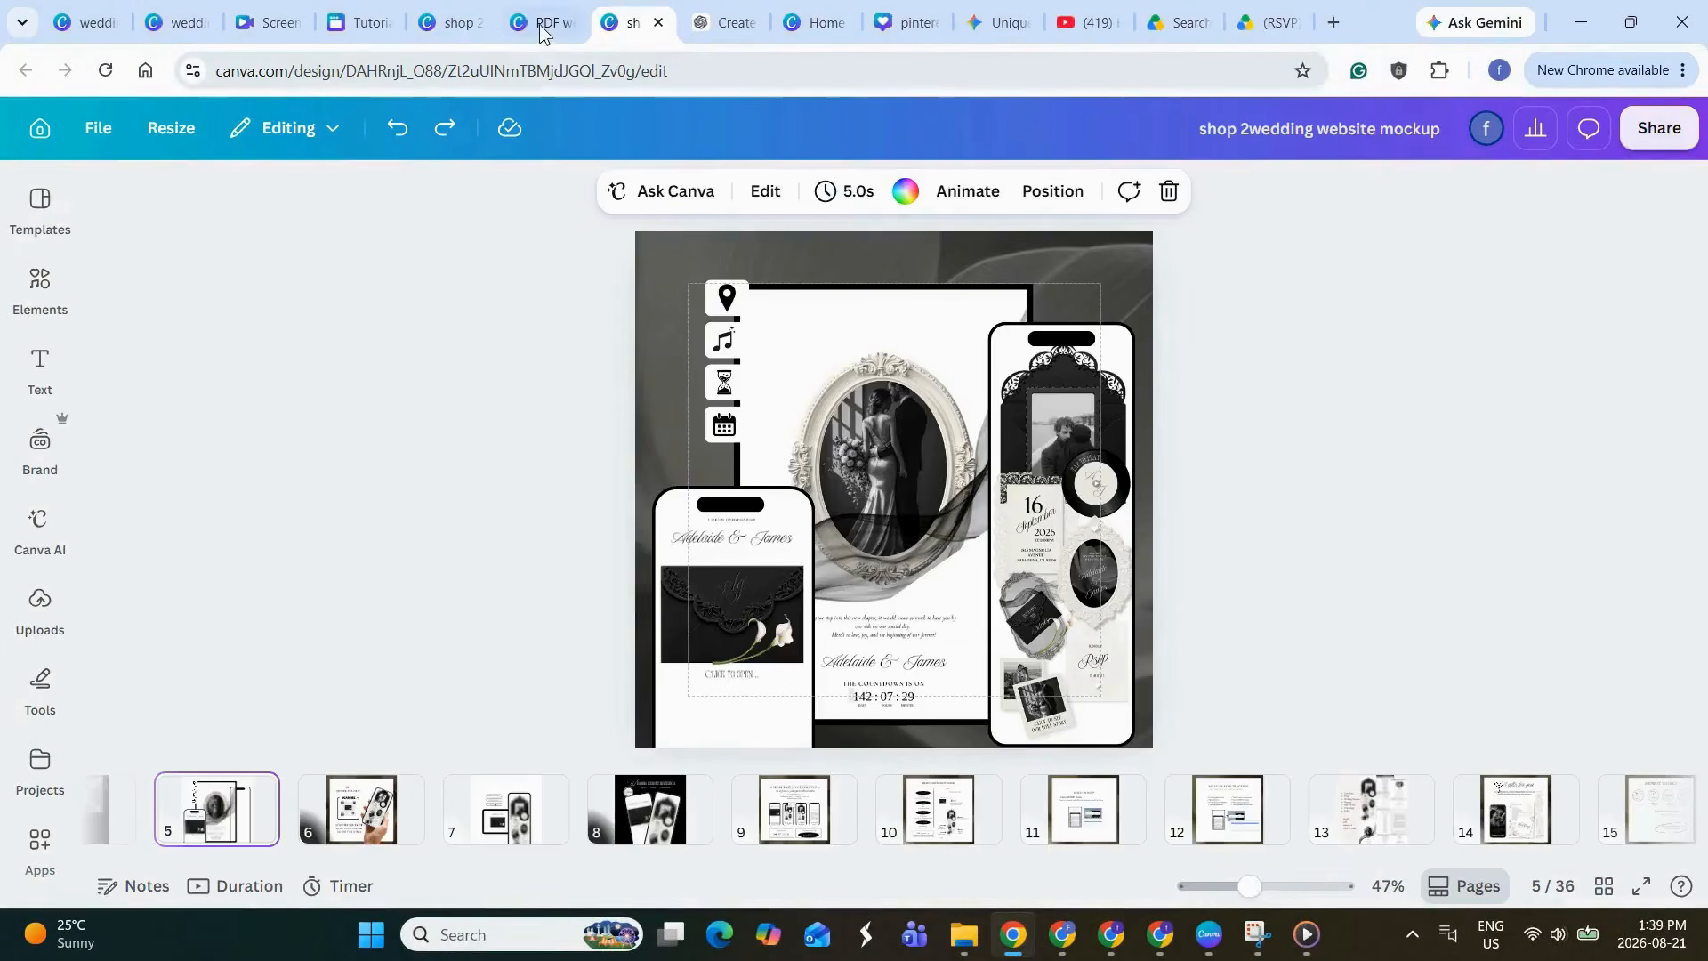
# - Switch to Etsy and start a new listing from the shop's listings in Shop Manager
pyautogui.click(542, 31)
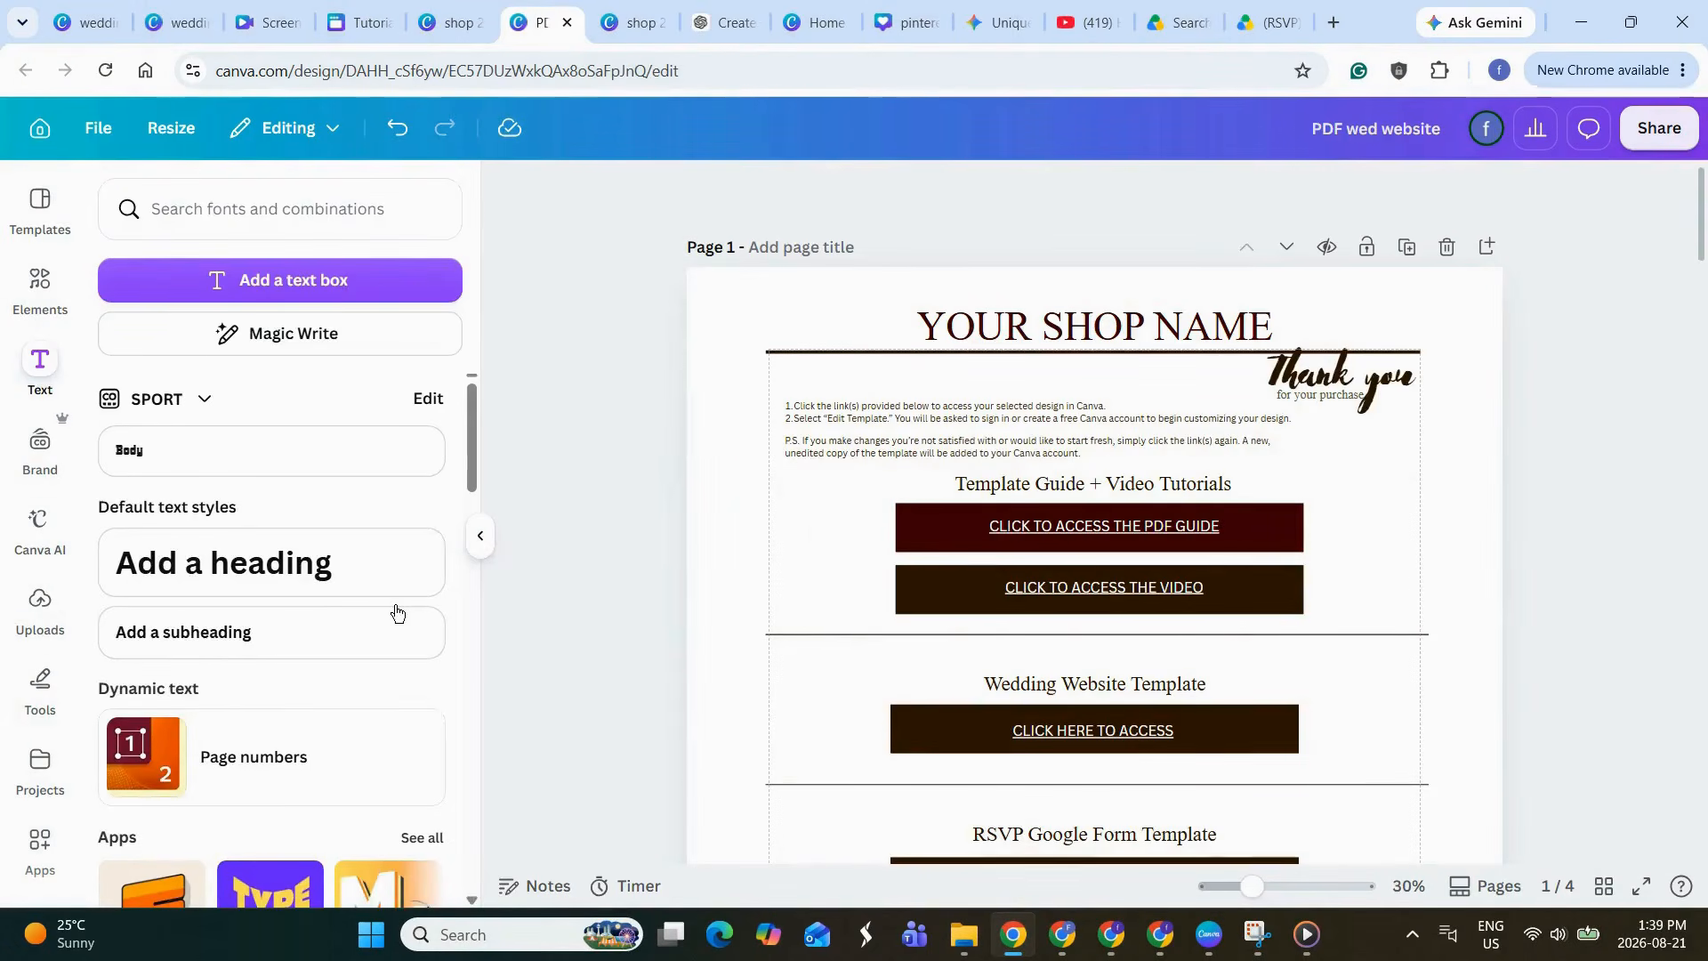
pyautogui.hotkey('alt', 'Tab')
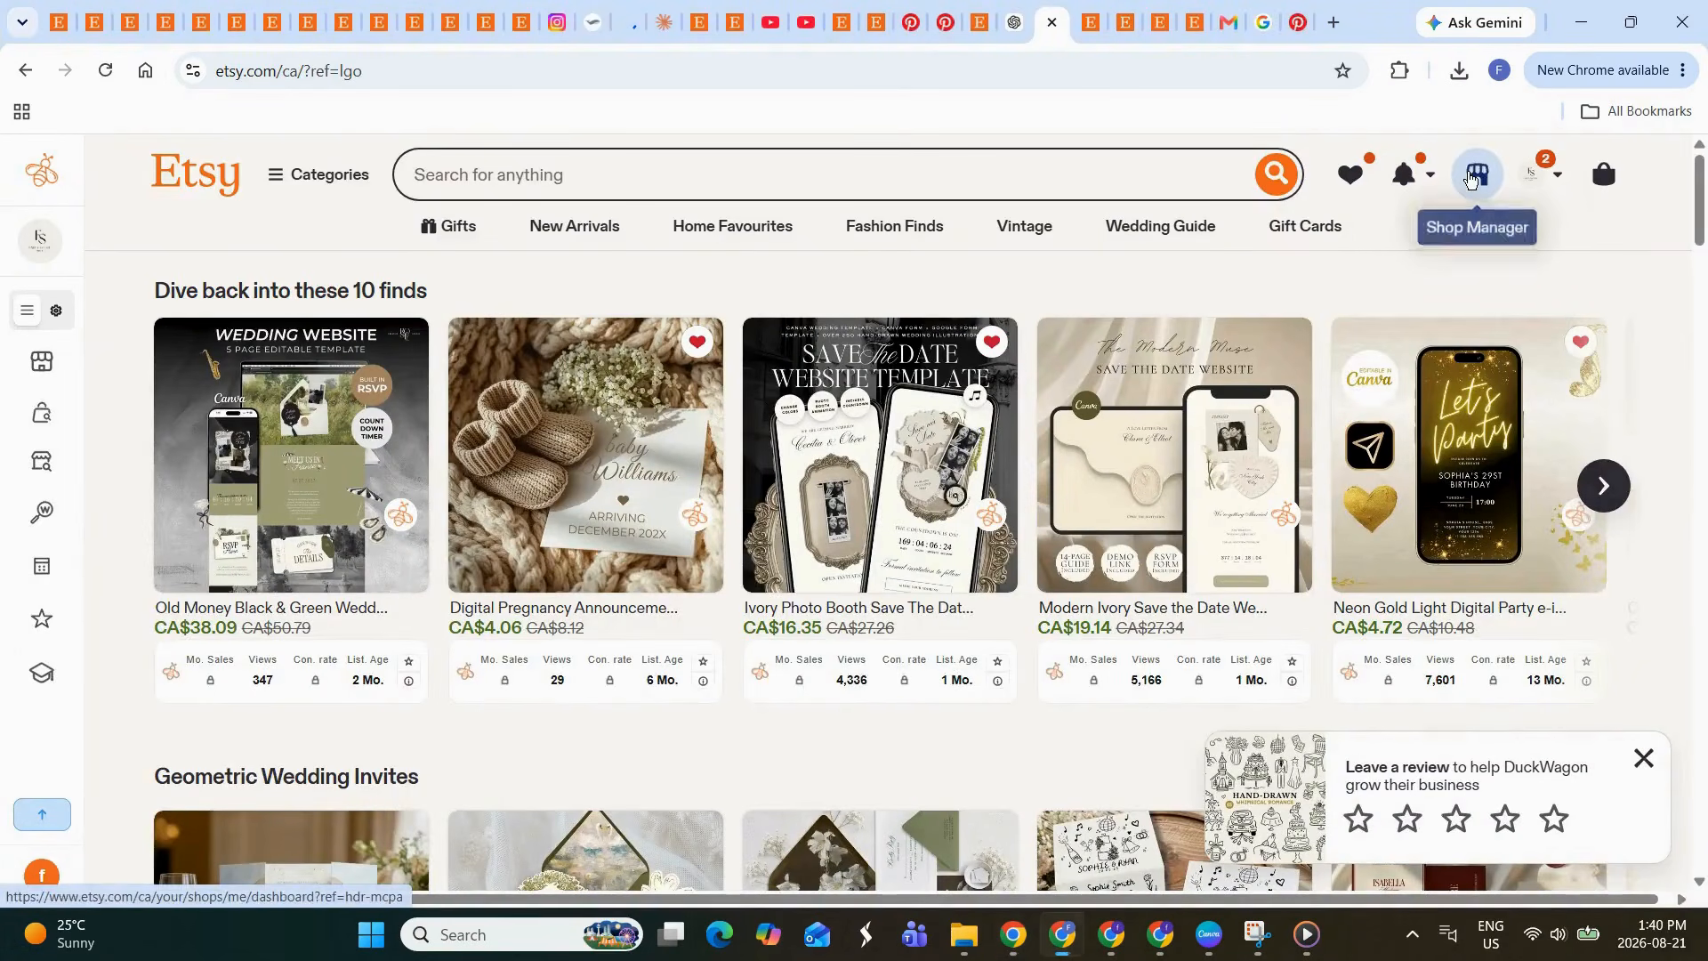
pyautogui.click(1471, 177)
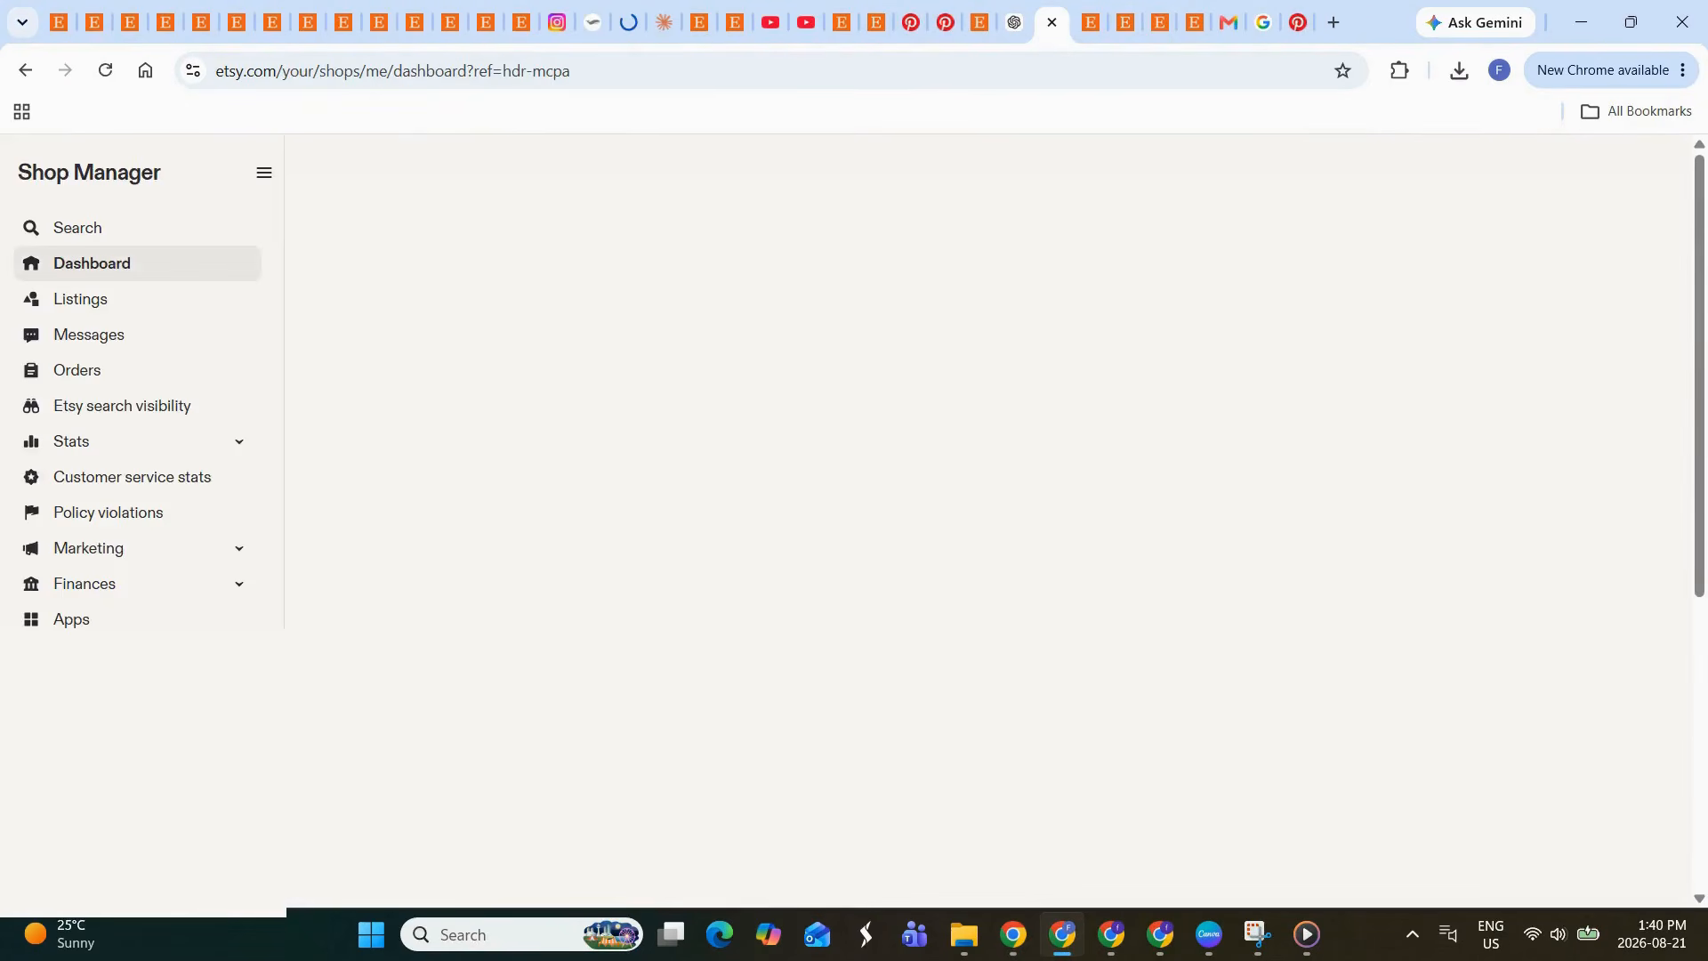
pyautogui.click(140, 305)
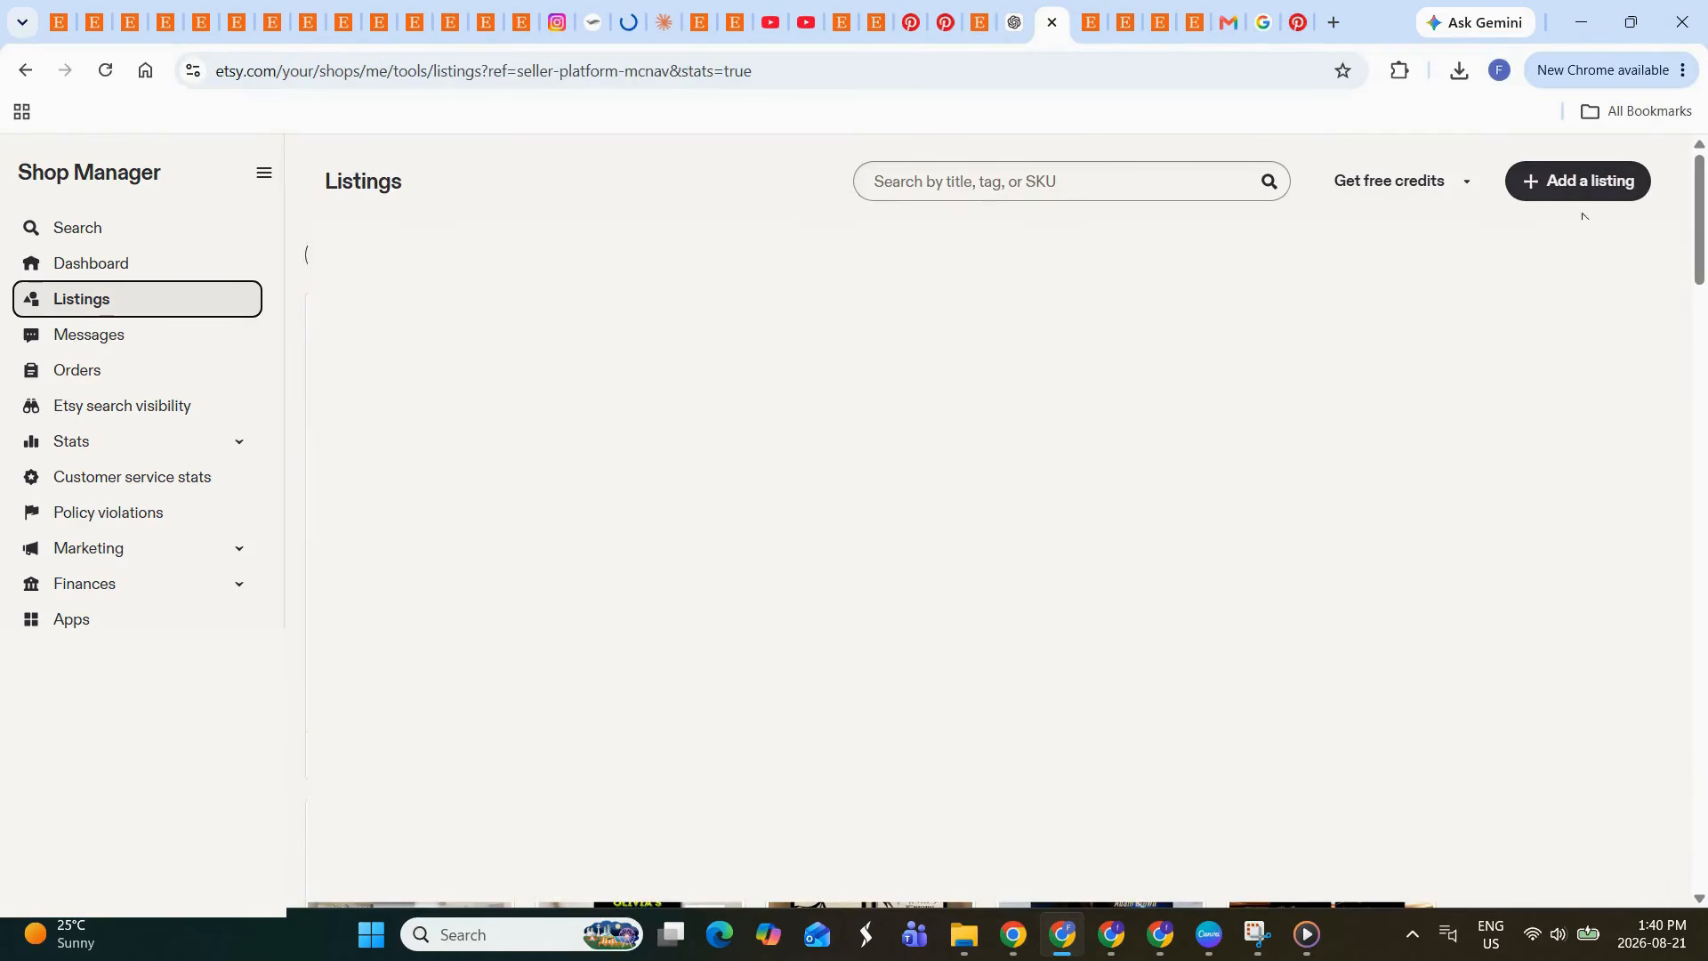
pyautogui.click(1602, 193)
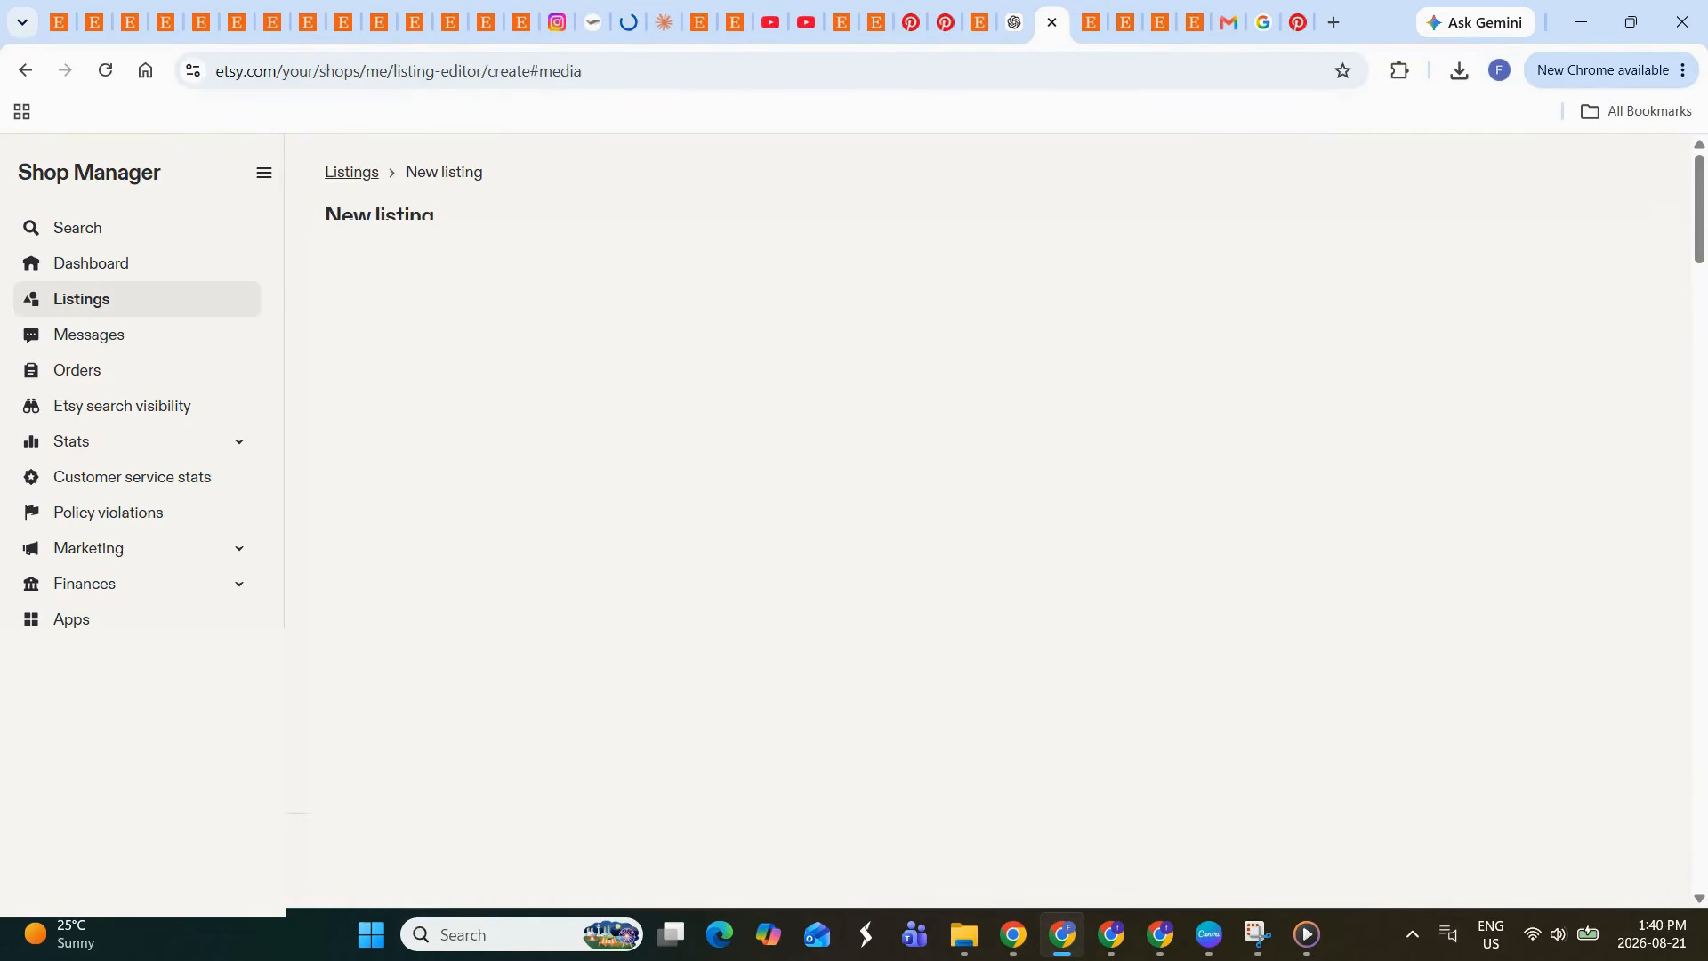
# - Switch back to the shop 2wedding website mockup design in Canva and download all its pages as PNG
pyautogui.hotkey('alt', 'Tab')
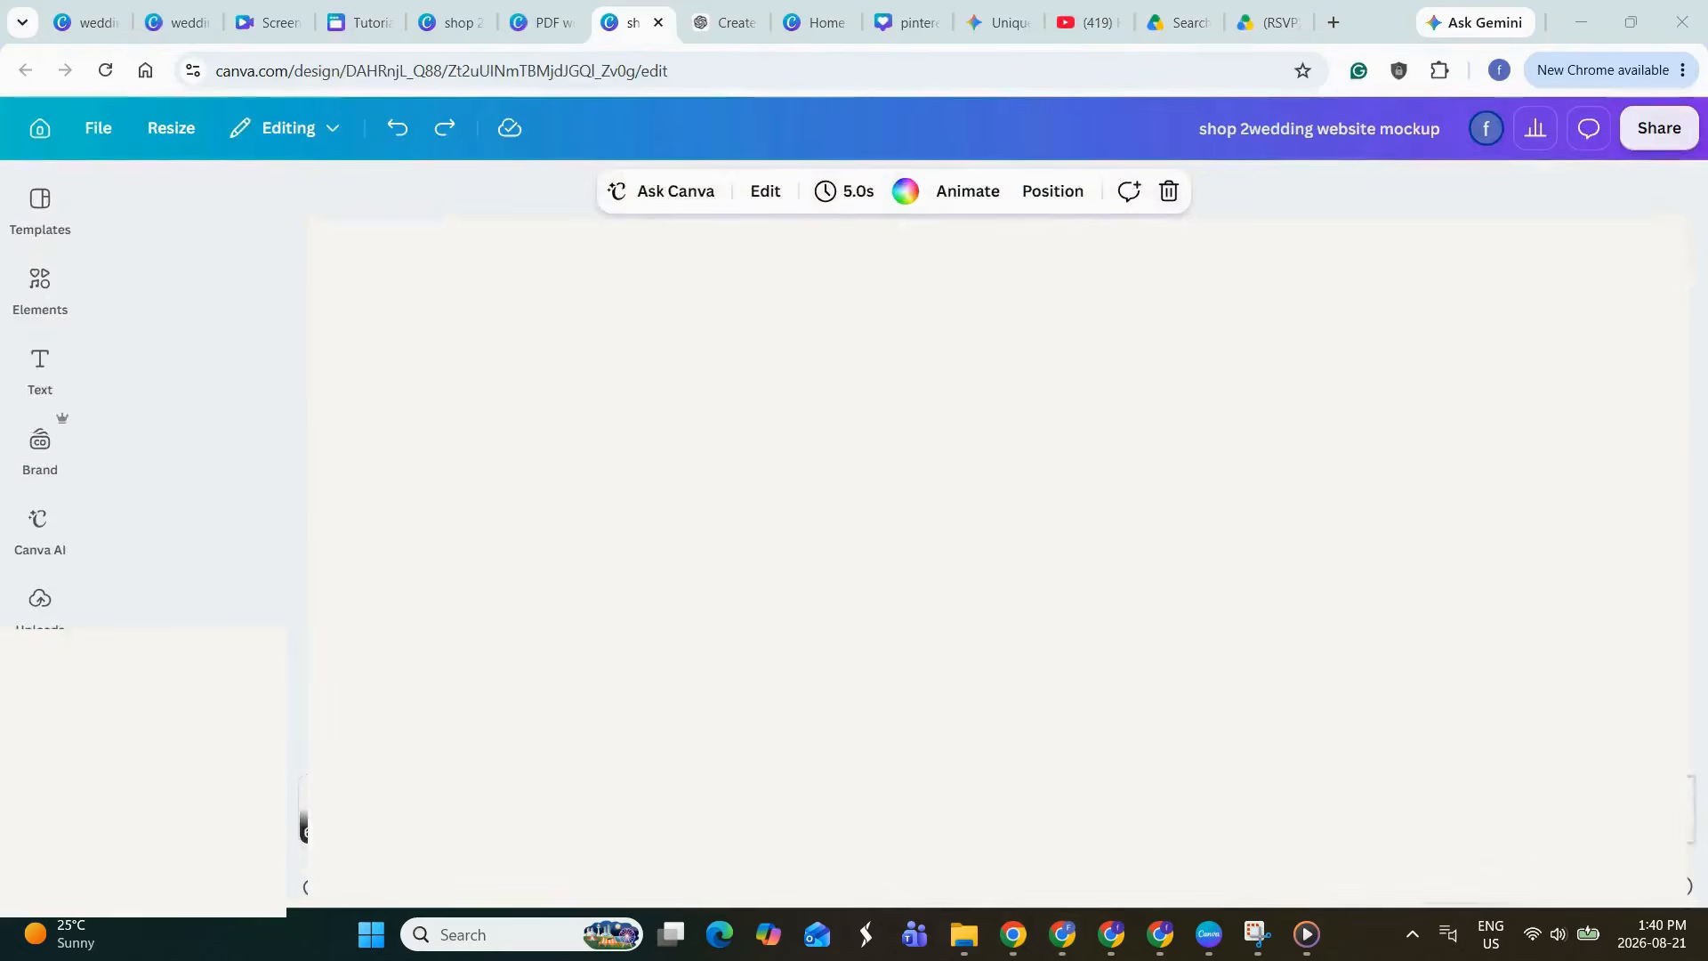
pyautogui.click(1659, 128)
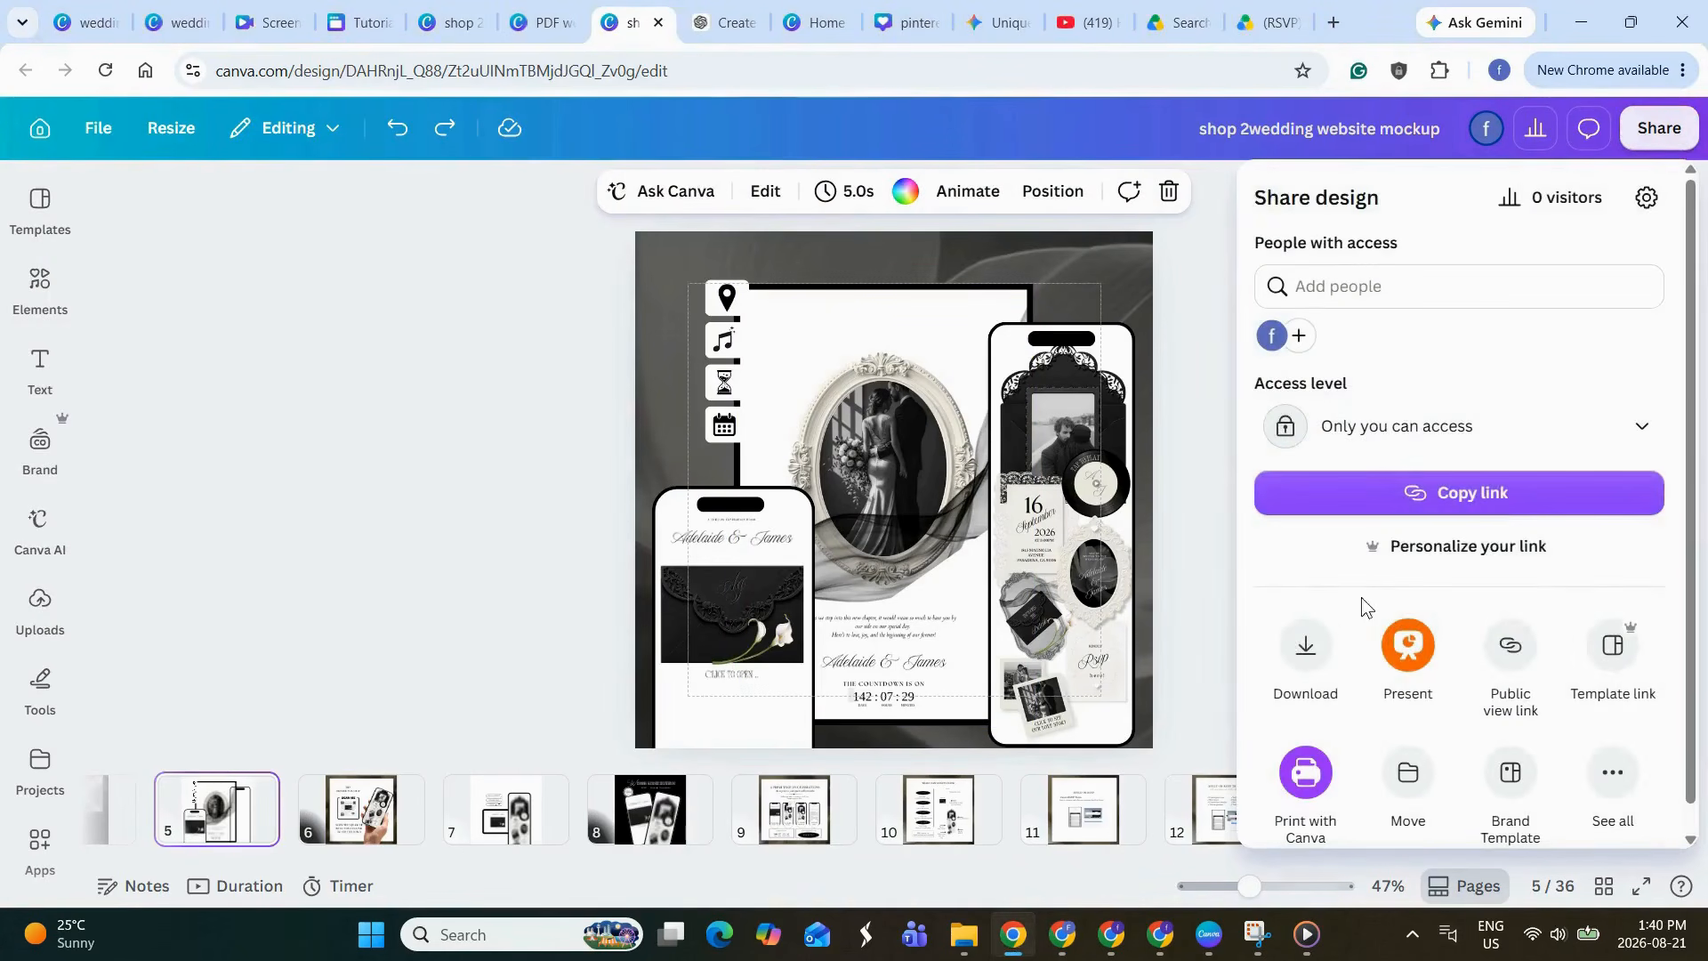
pyautogui.click(1279, 656)
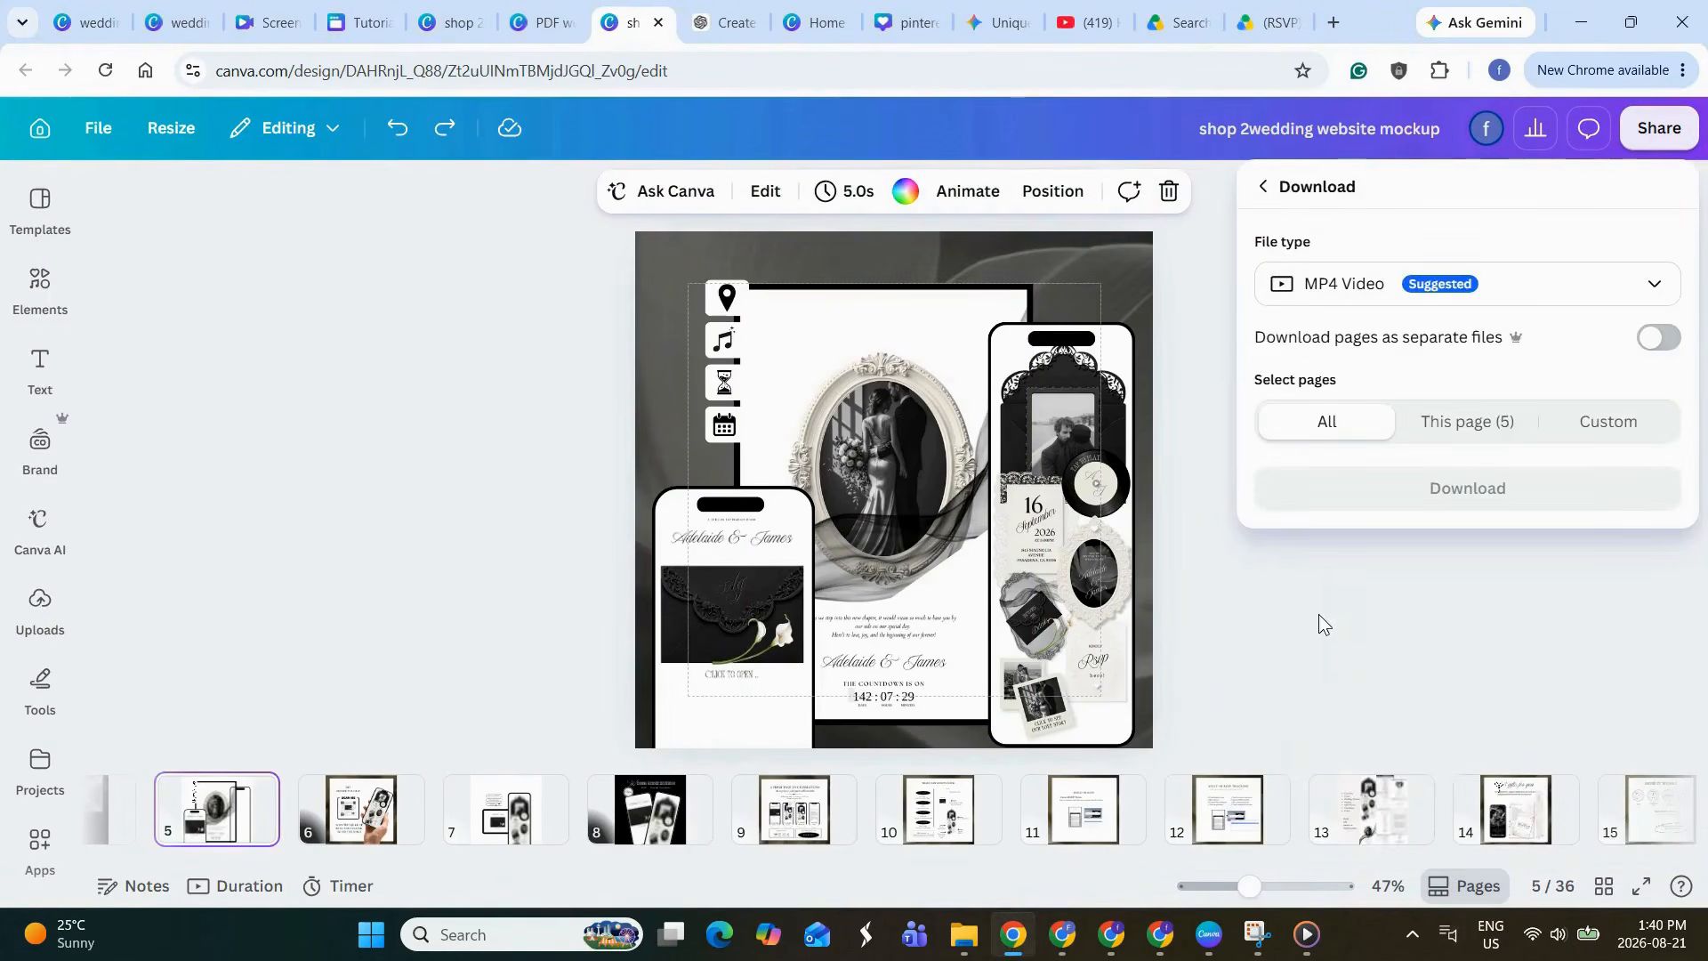
pyautogui.click(1378, 283)
pyautogui.click(1332, 421)
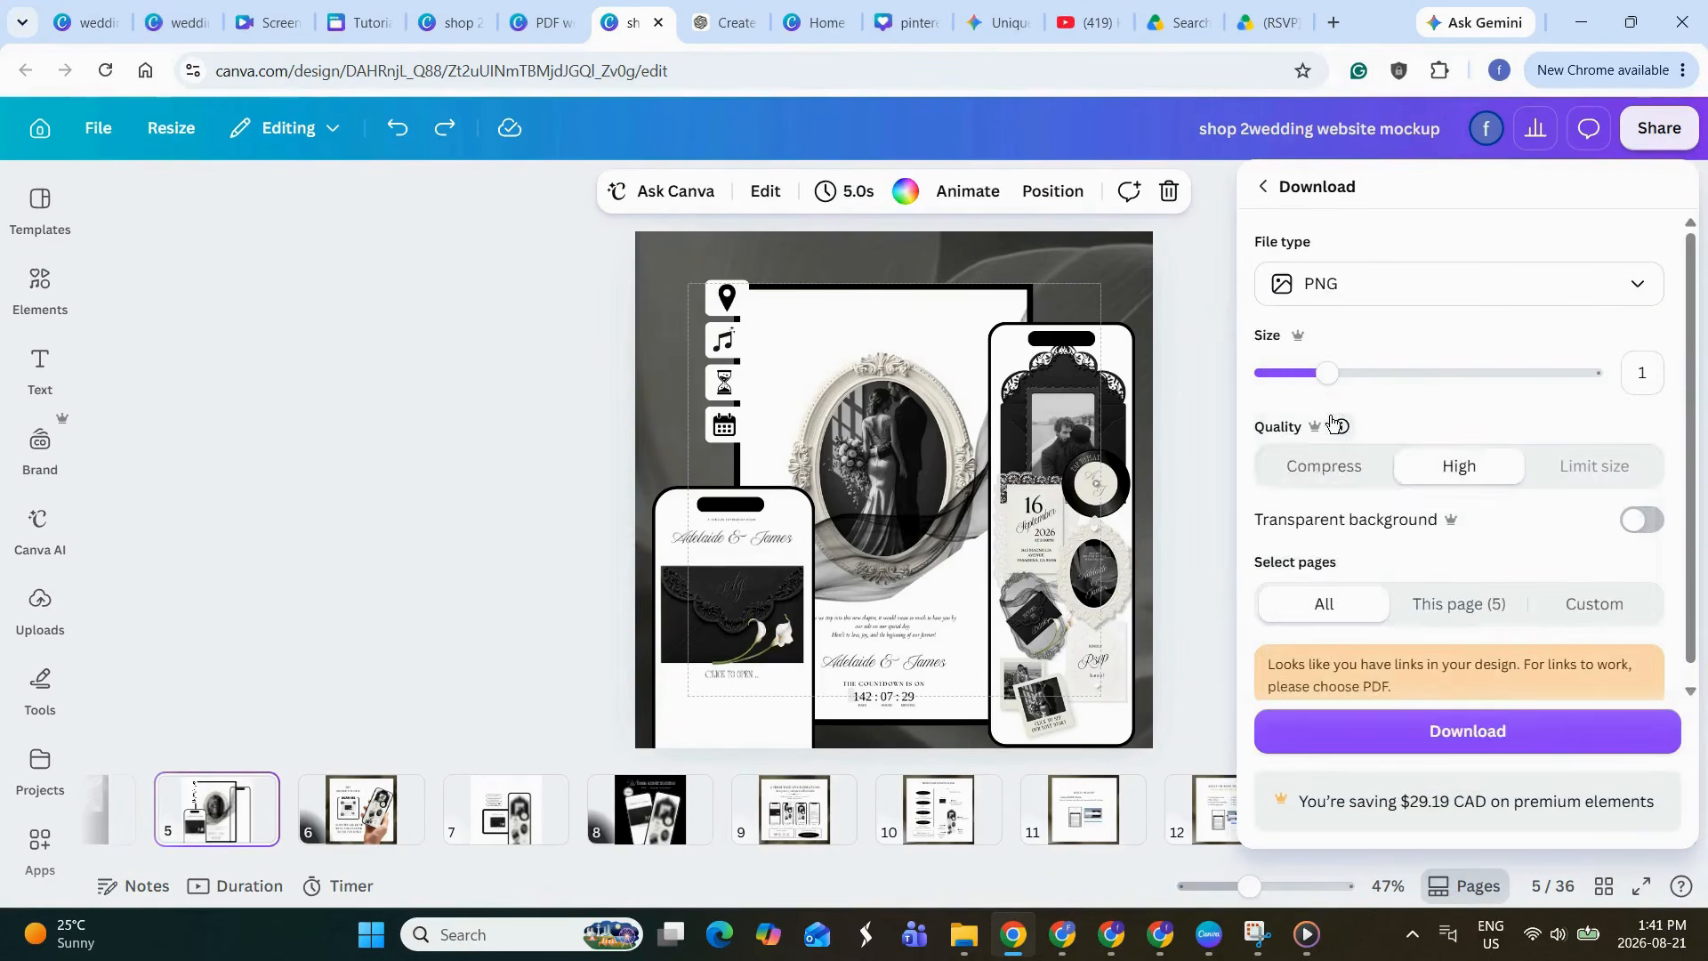
pyautogui.click(1397, 746)
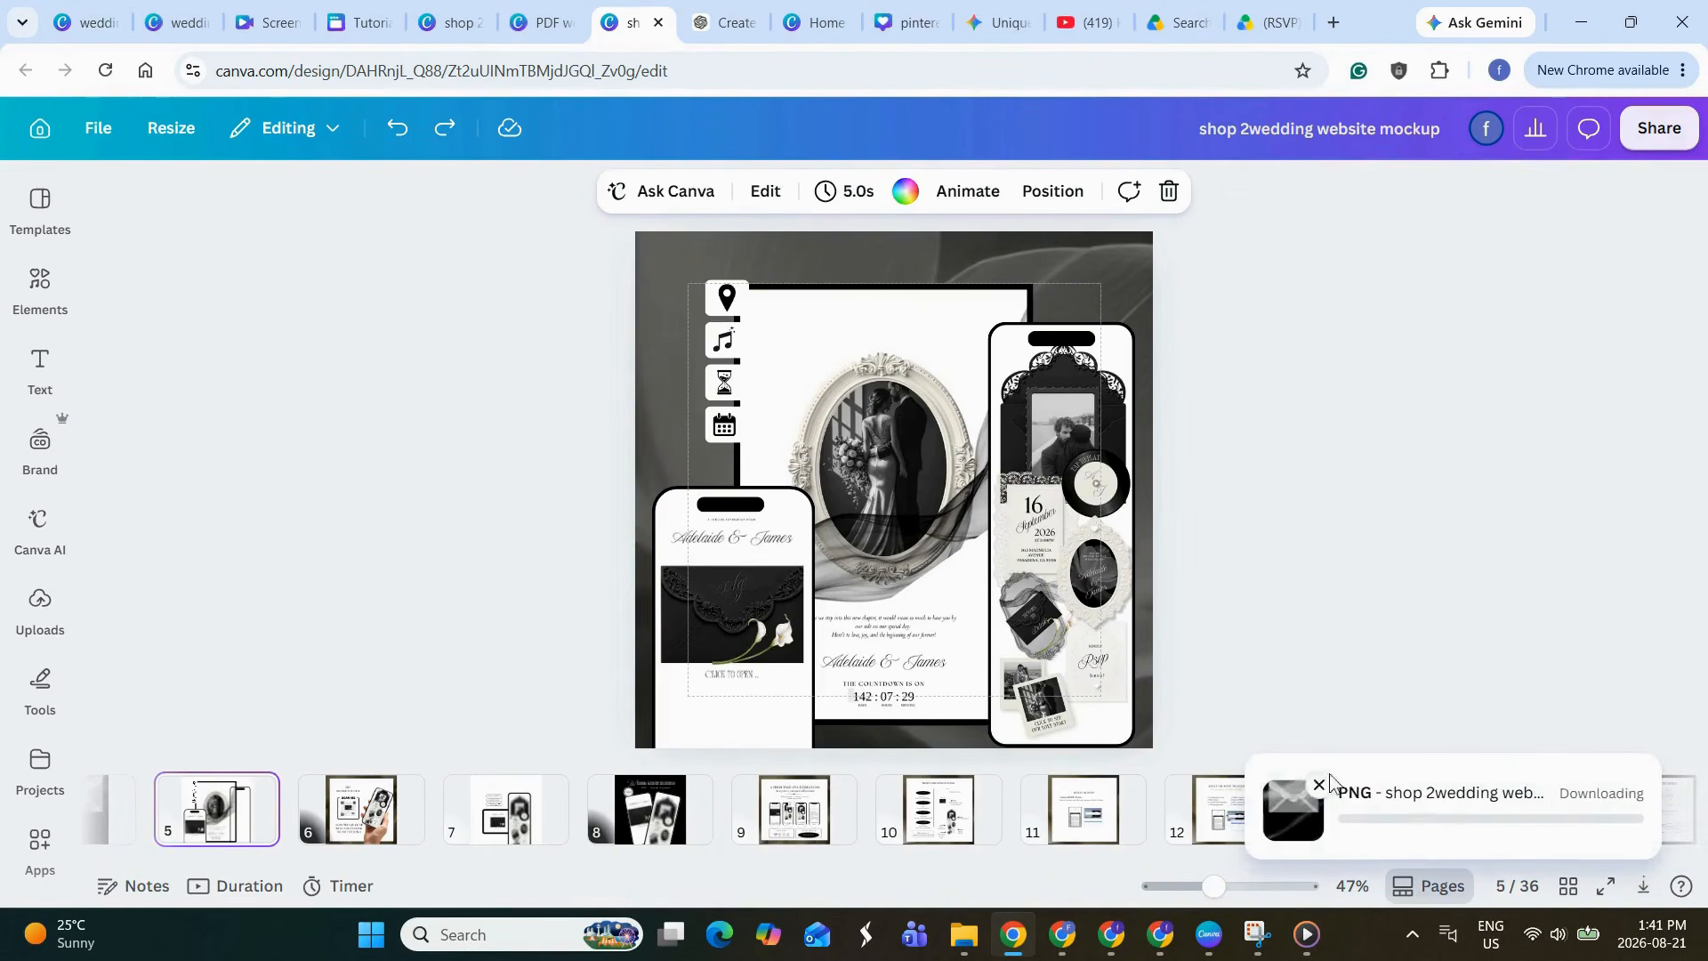
# - Add all PNG images from the downloaded "shop 2wedding website mockup (17).zip" to the new Etsy listing's photo and video area
pyautogui.hotkey('alt', 'Tab')
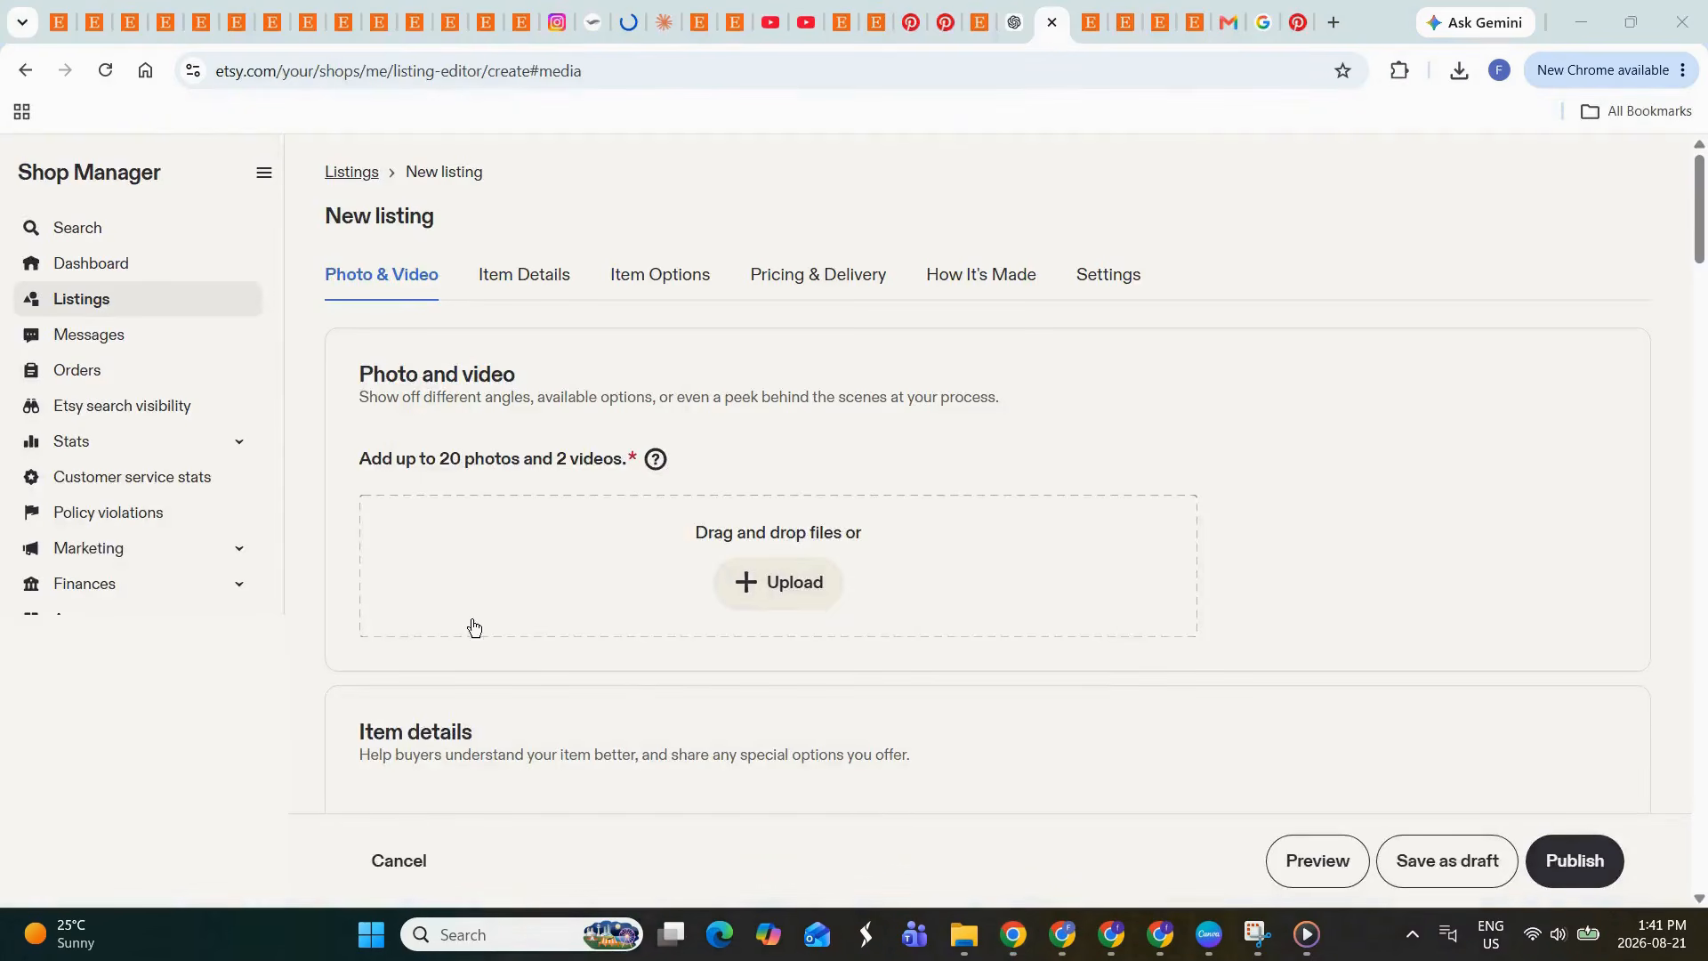
pyautogui.click(964, 934)
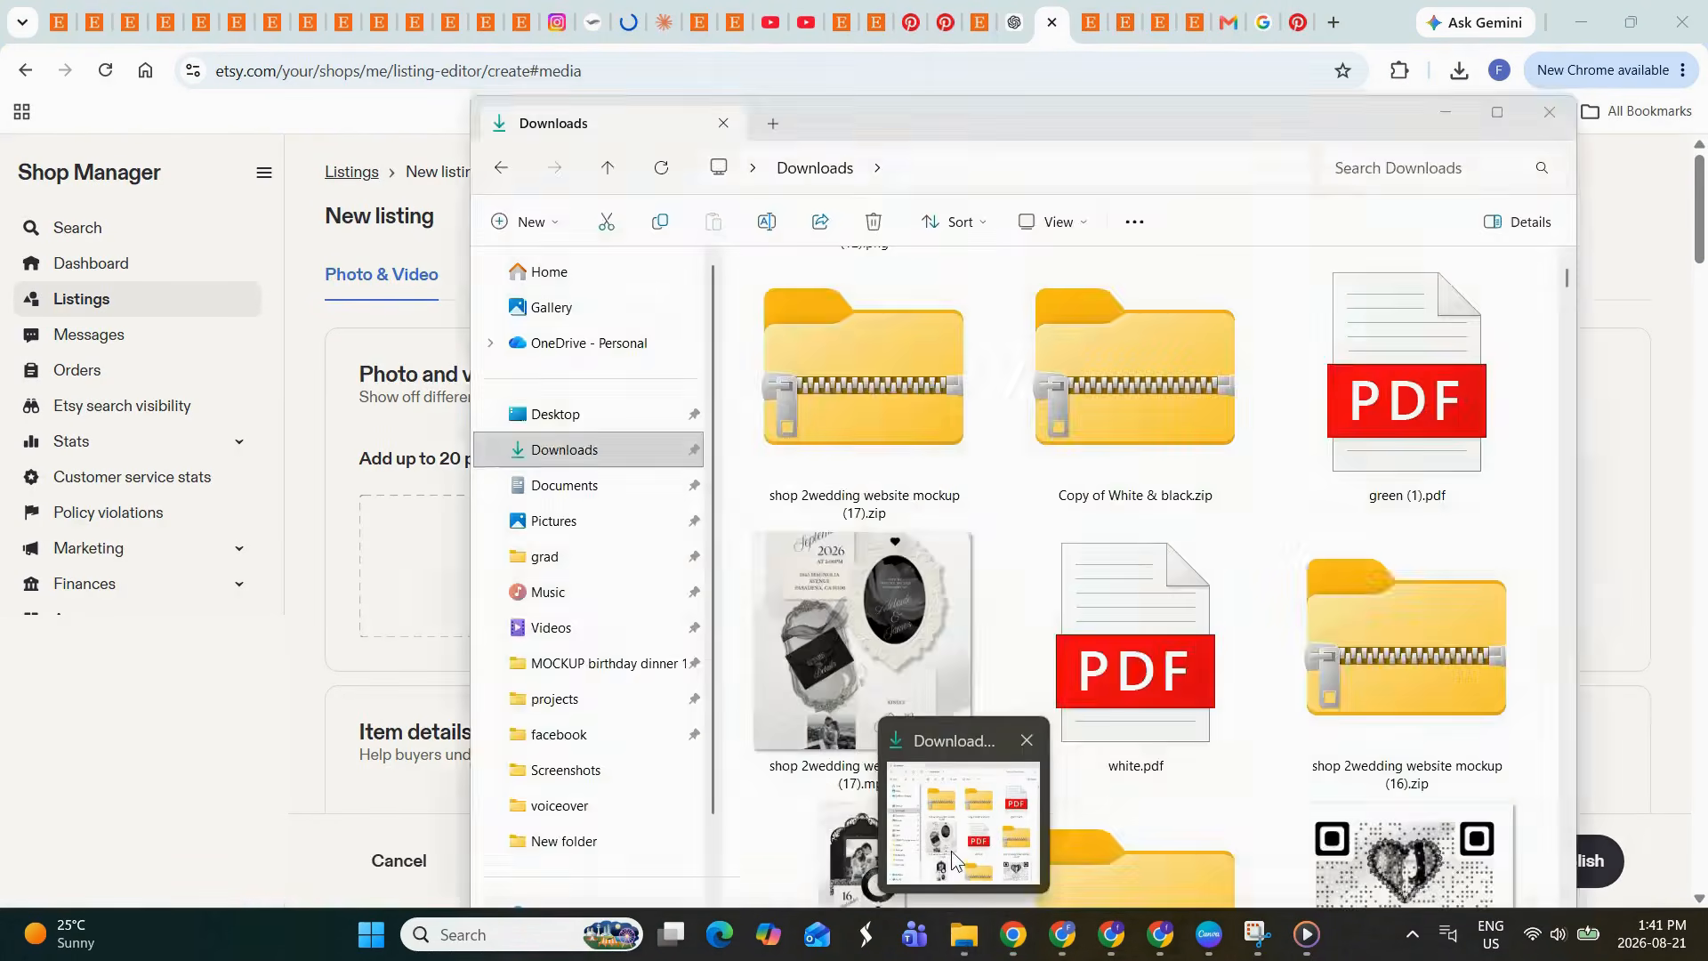
pyautogui.click(847, 311)
pyautogui.doubleClick(846, 312)
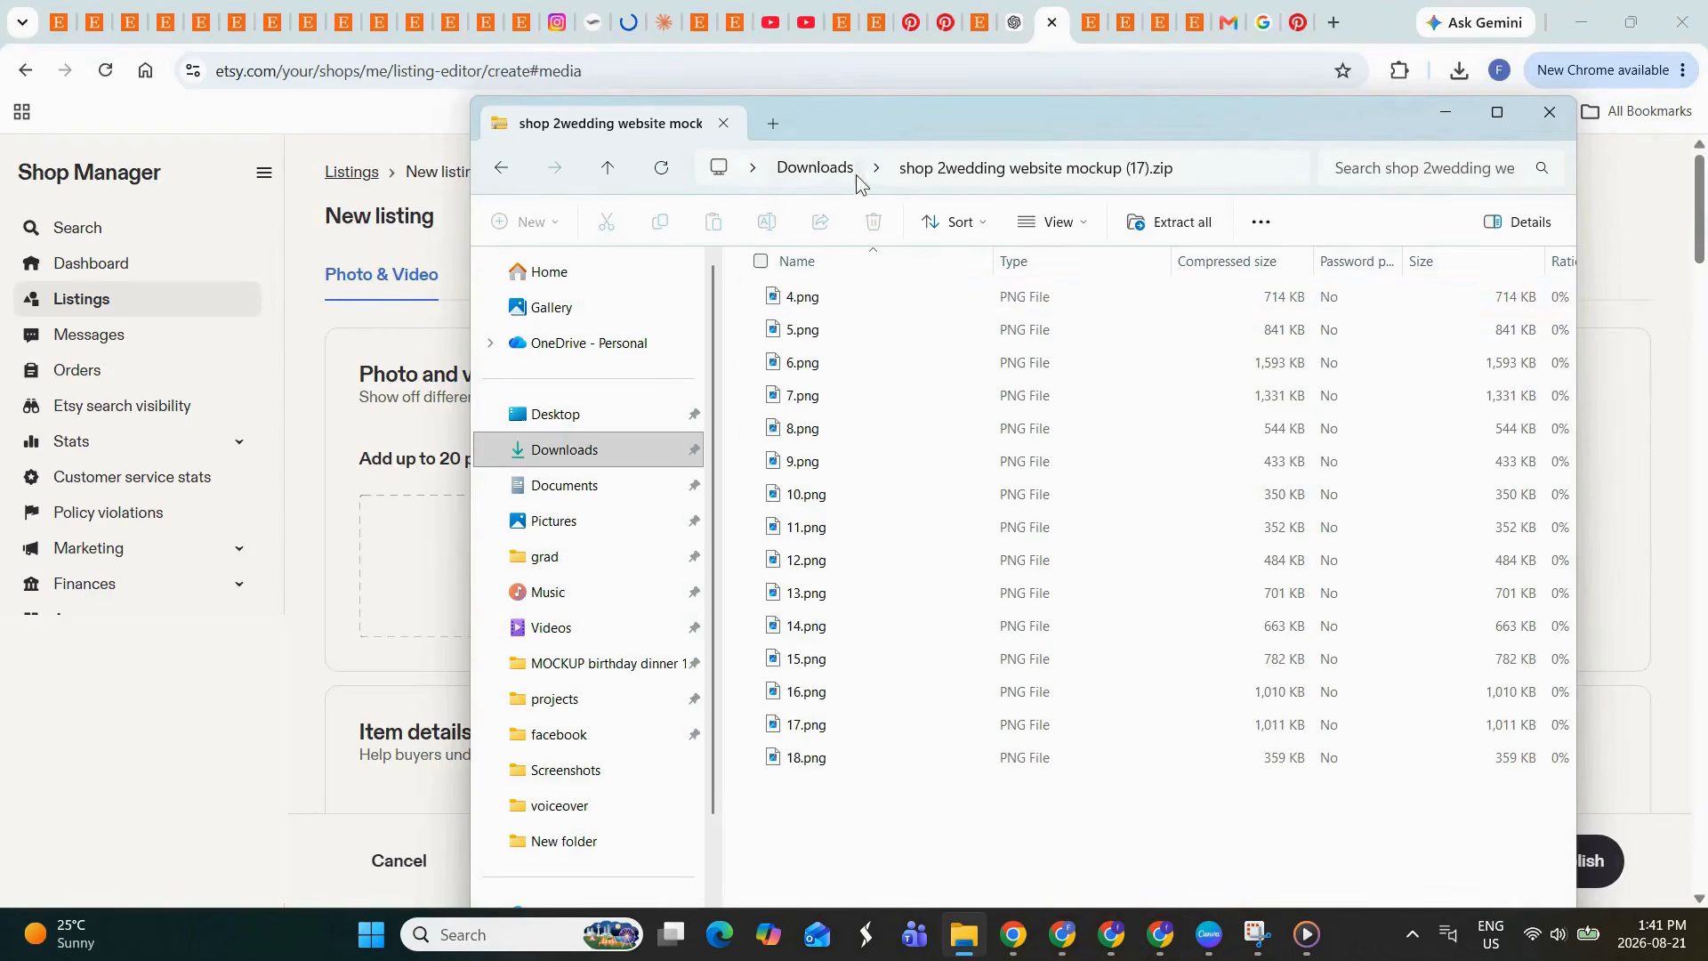
pyautogui.moveTo(1157, 123); pyautogui.dragTo(1544, 138)
pyautogui.hotkey('ctrl', 'a')
pyautogui.moveTo(1192, 312); pyautogui.dragTo(731, 532)
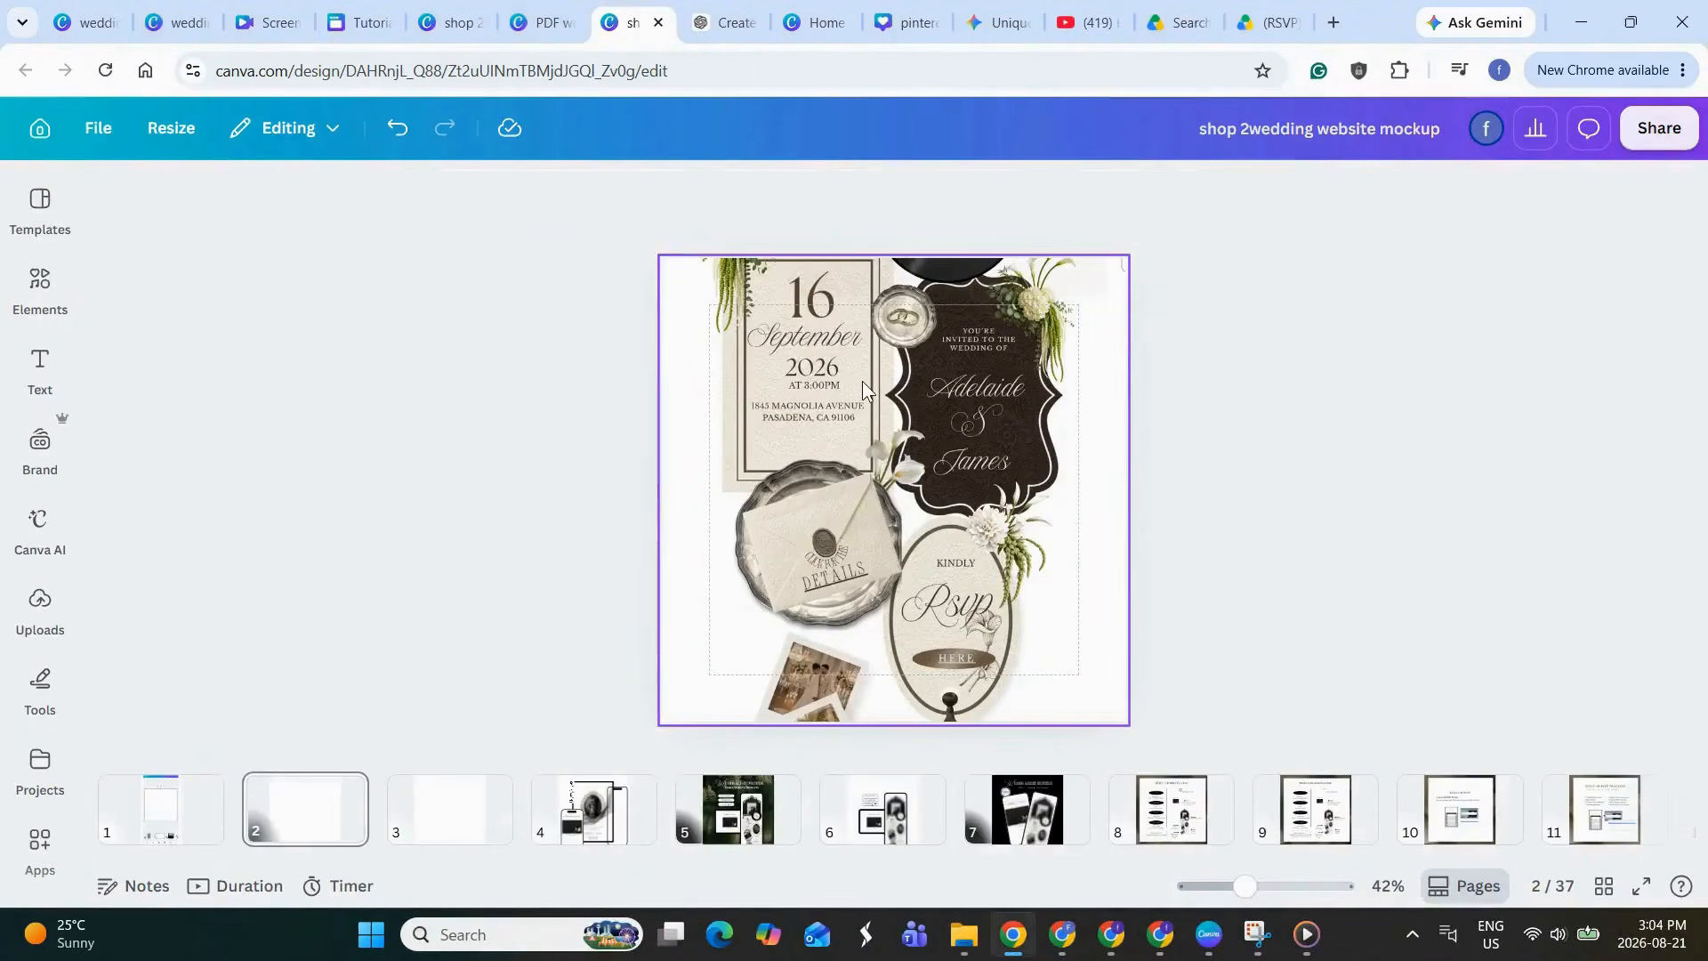
# - Trim the page 2 video of the mockup design to about 14.9 s, cutting off its beginning and ending it at 21.9 s
pyautogui.click(832, 392)
pyautogui.click(633, 184)
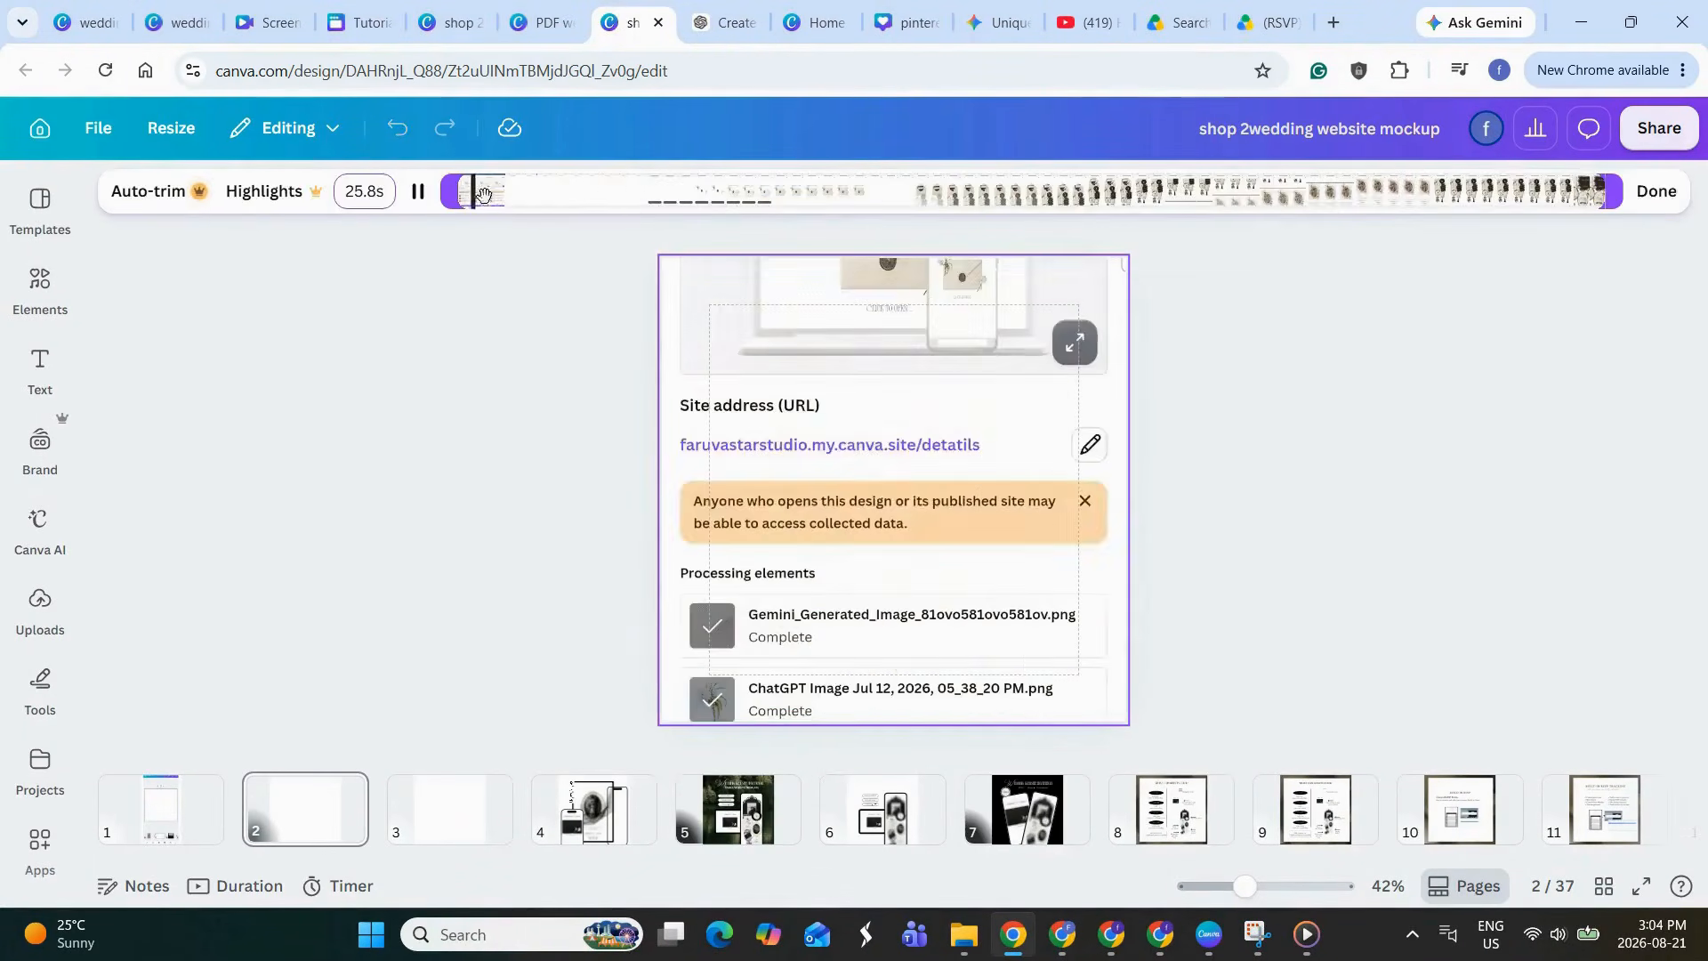
pyautogui.moveTo(454, 195); pyautogui.dragTo(762, 195)
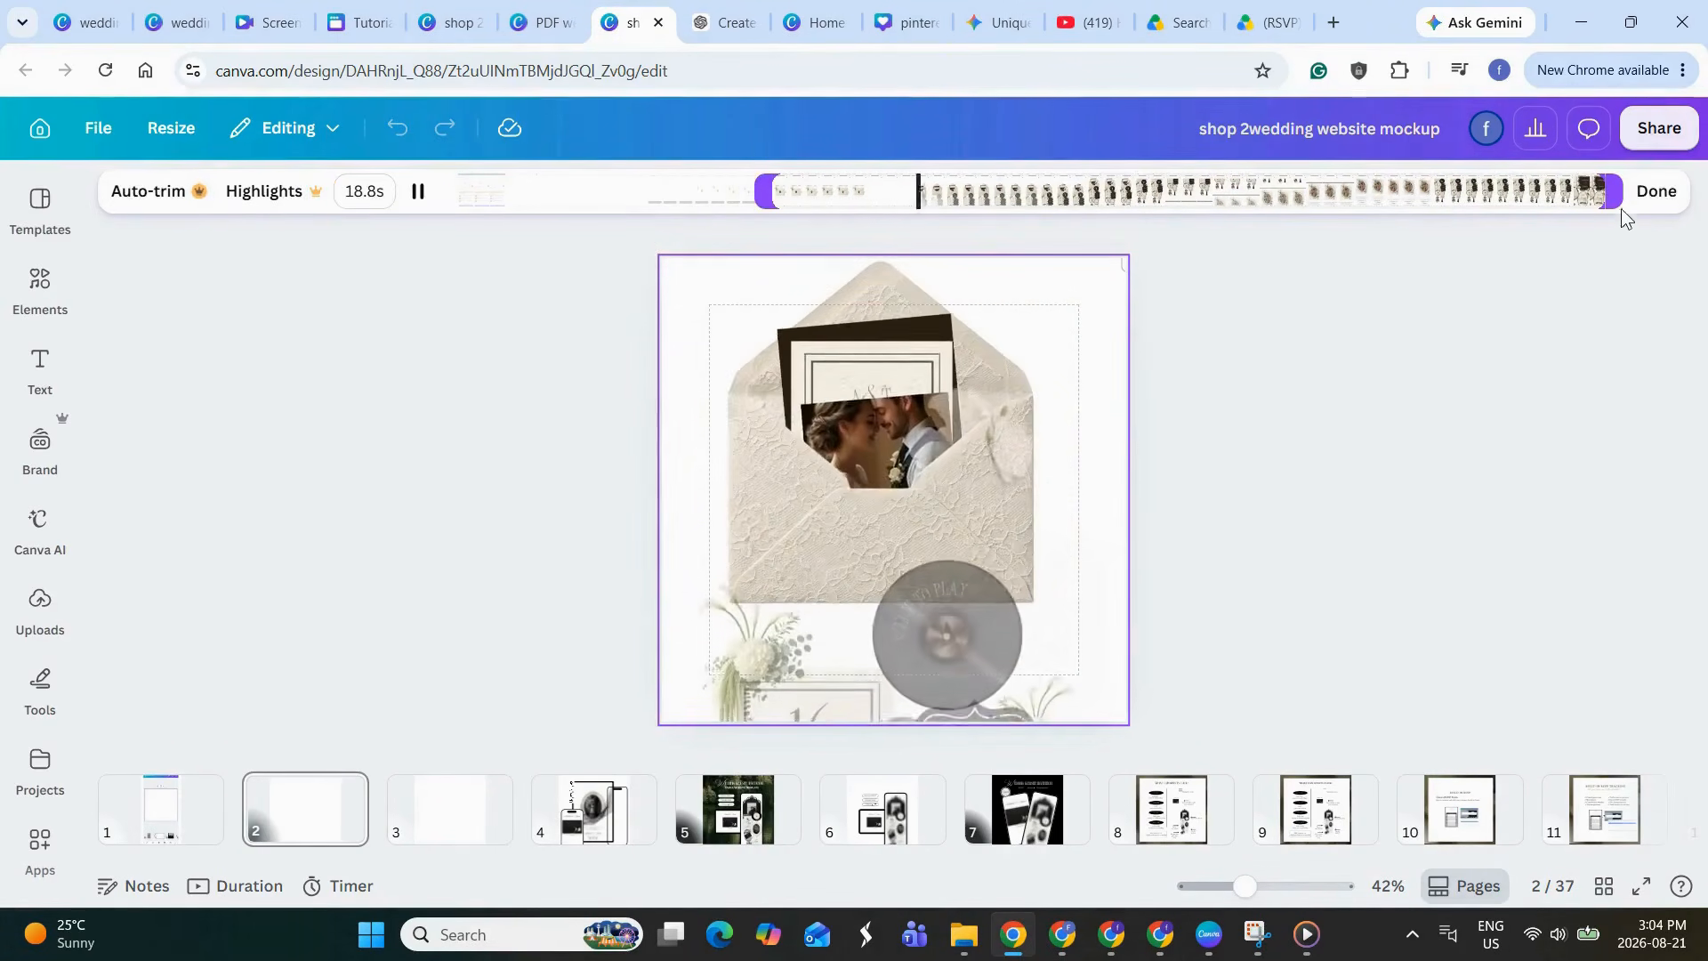
pyautogui.moveTo(1606, 189); pyautogui.dragTo(1439, 189)
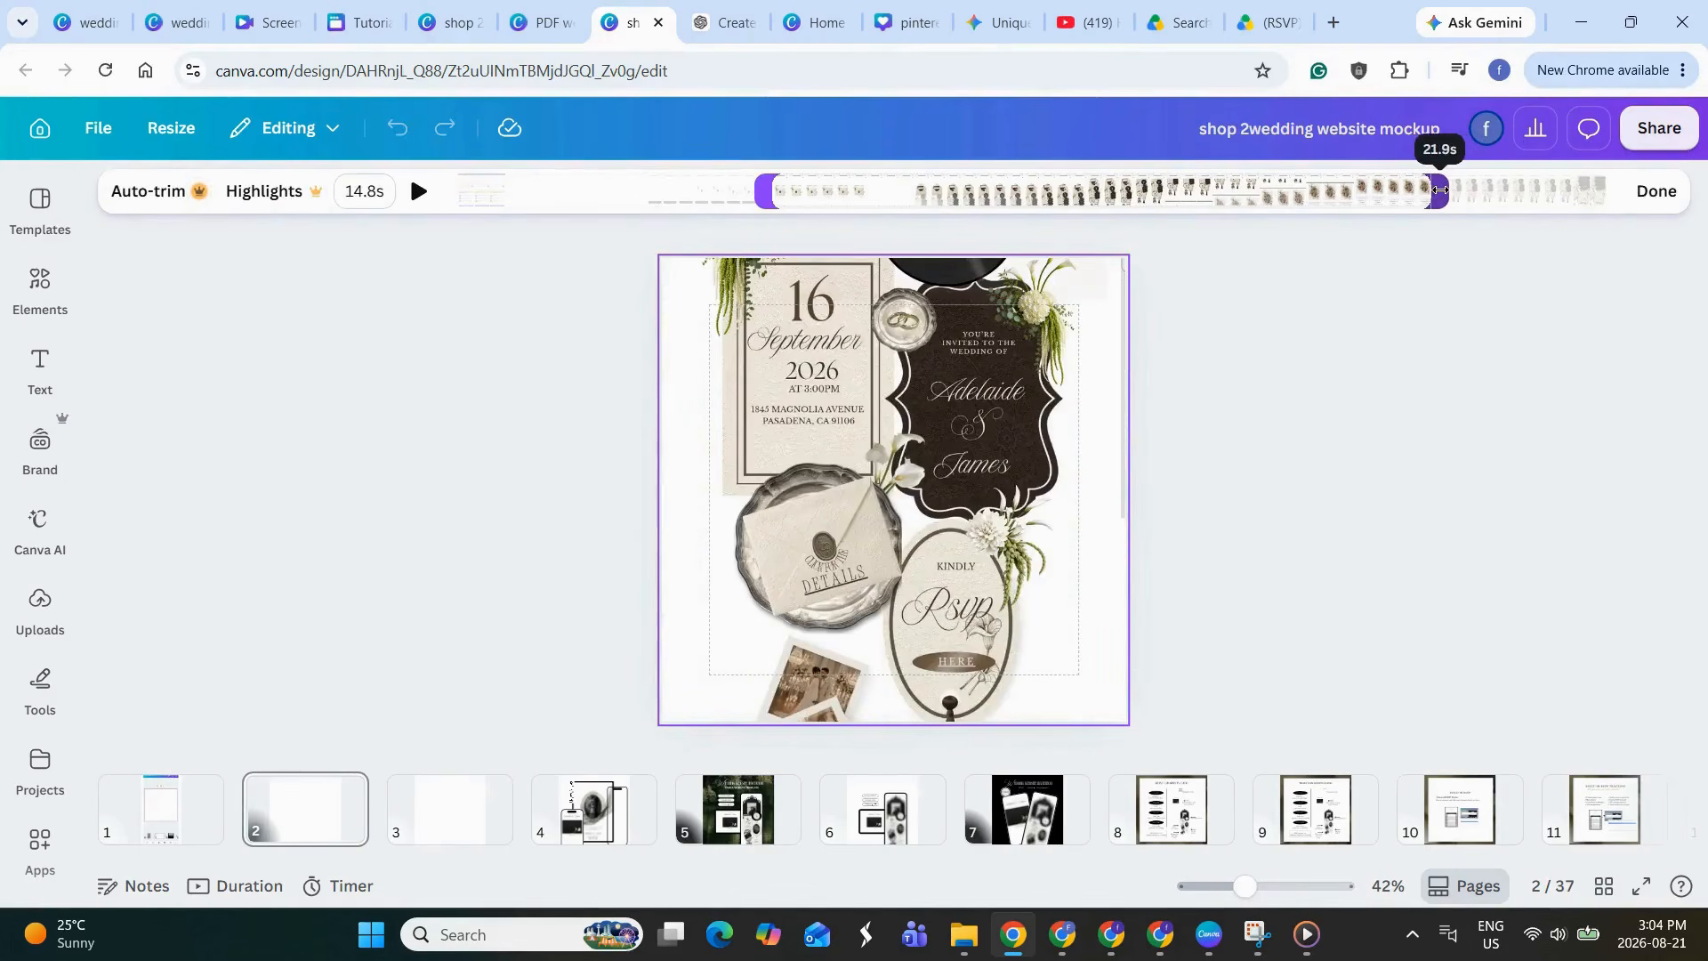
pyautogui.click(1657, 191)
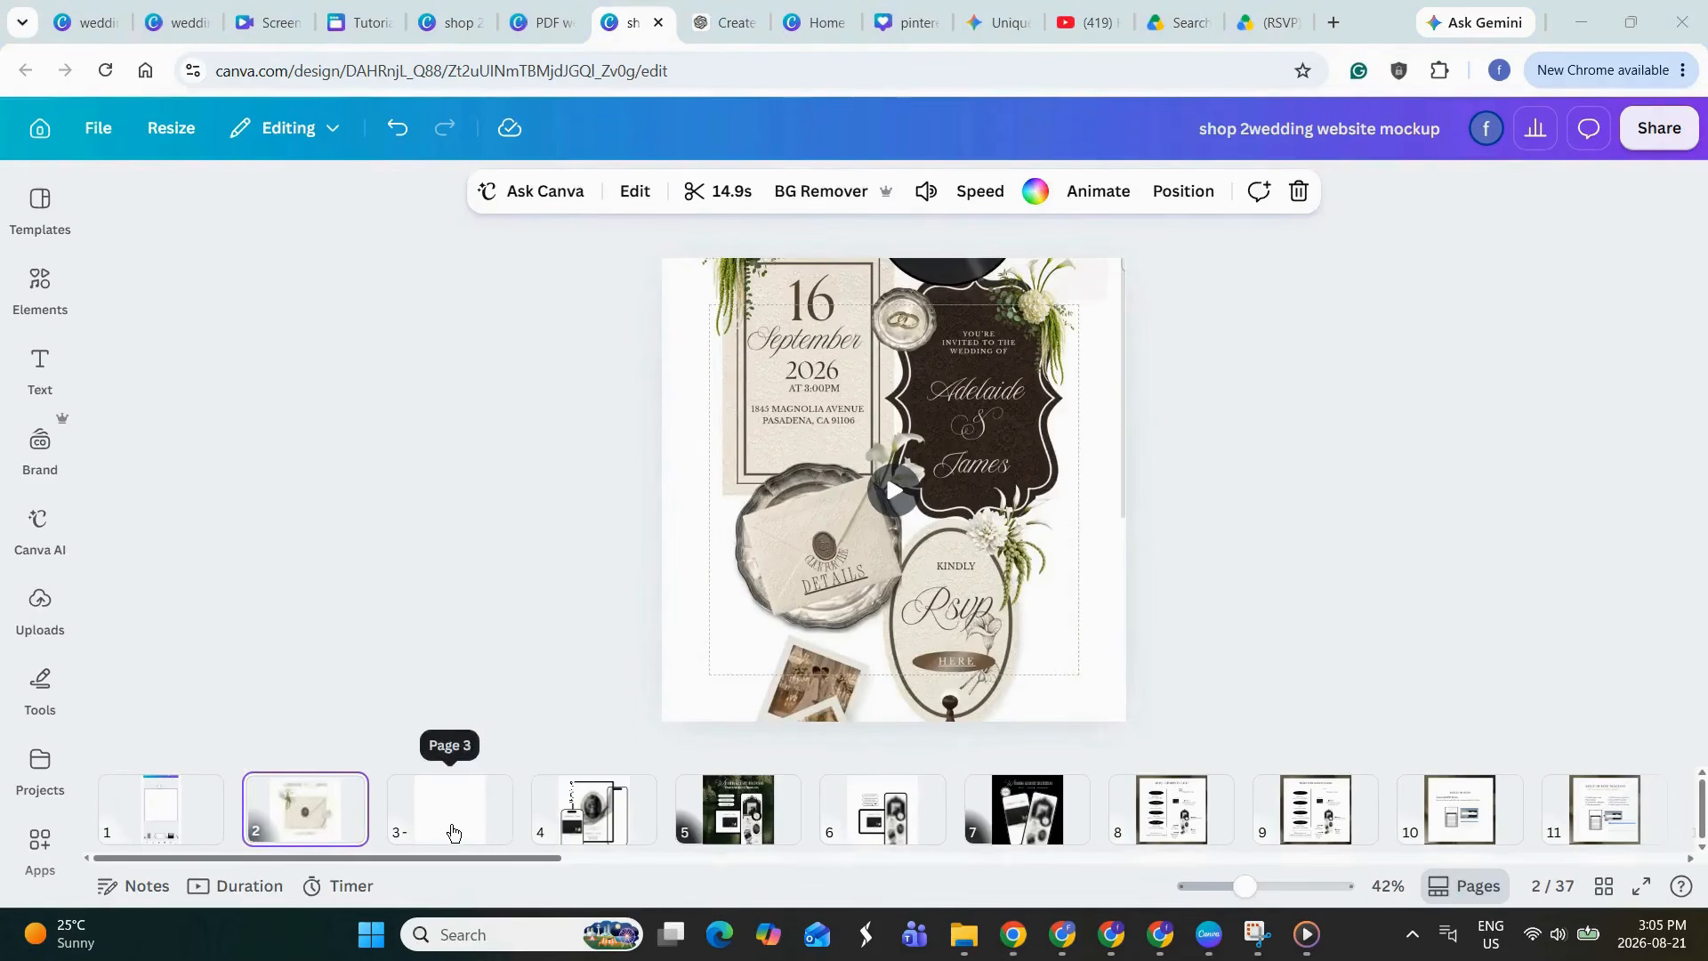
# - Select blank page 3 of the mockup design and open the screen recorder in the Canva desktop app
pyautogui.click(451, 832)
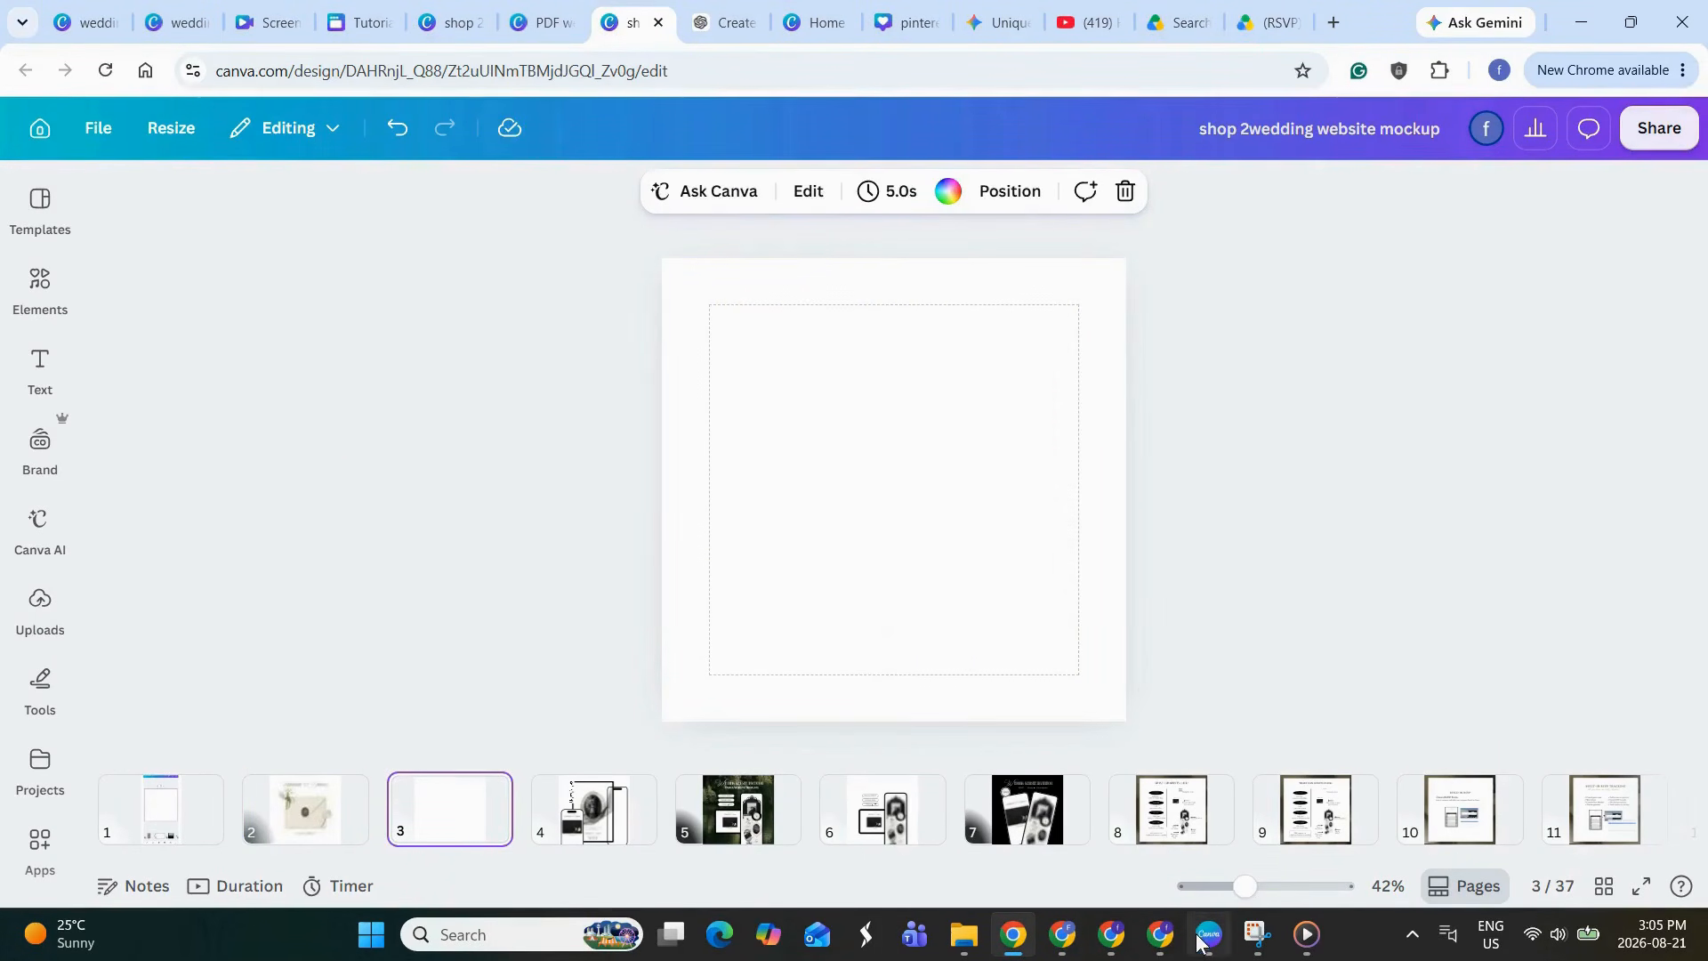
pyautogui.click(1187, 804)
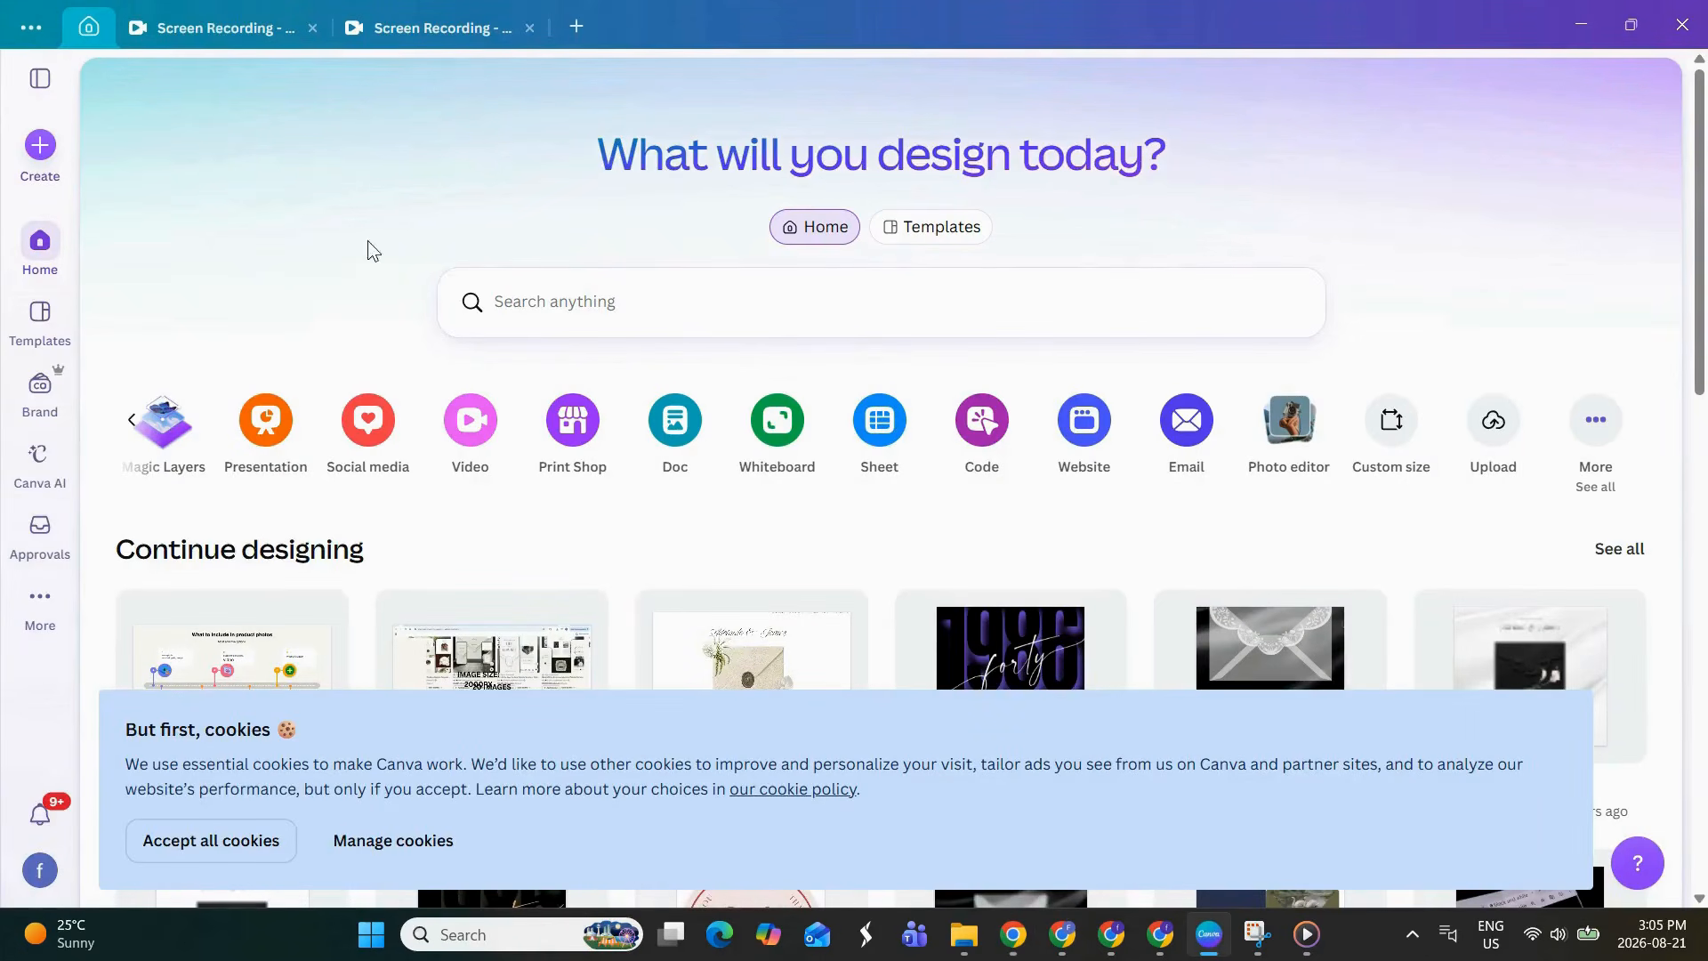
pyautogui.click(1594, 426)
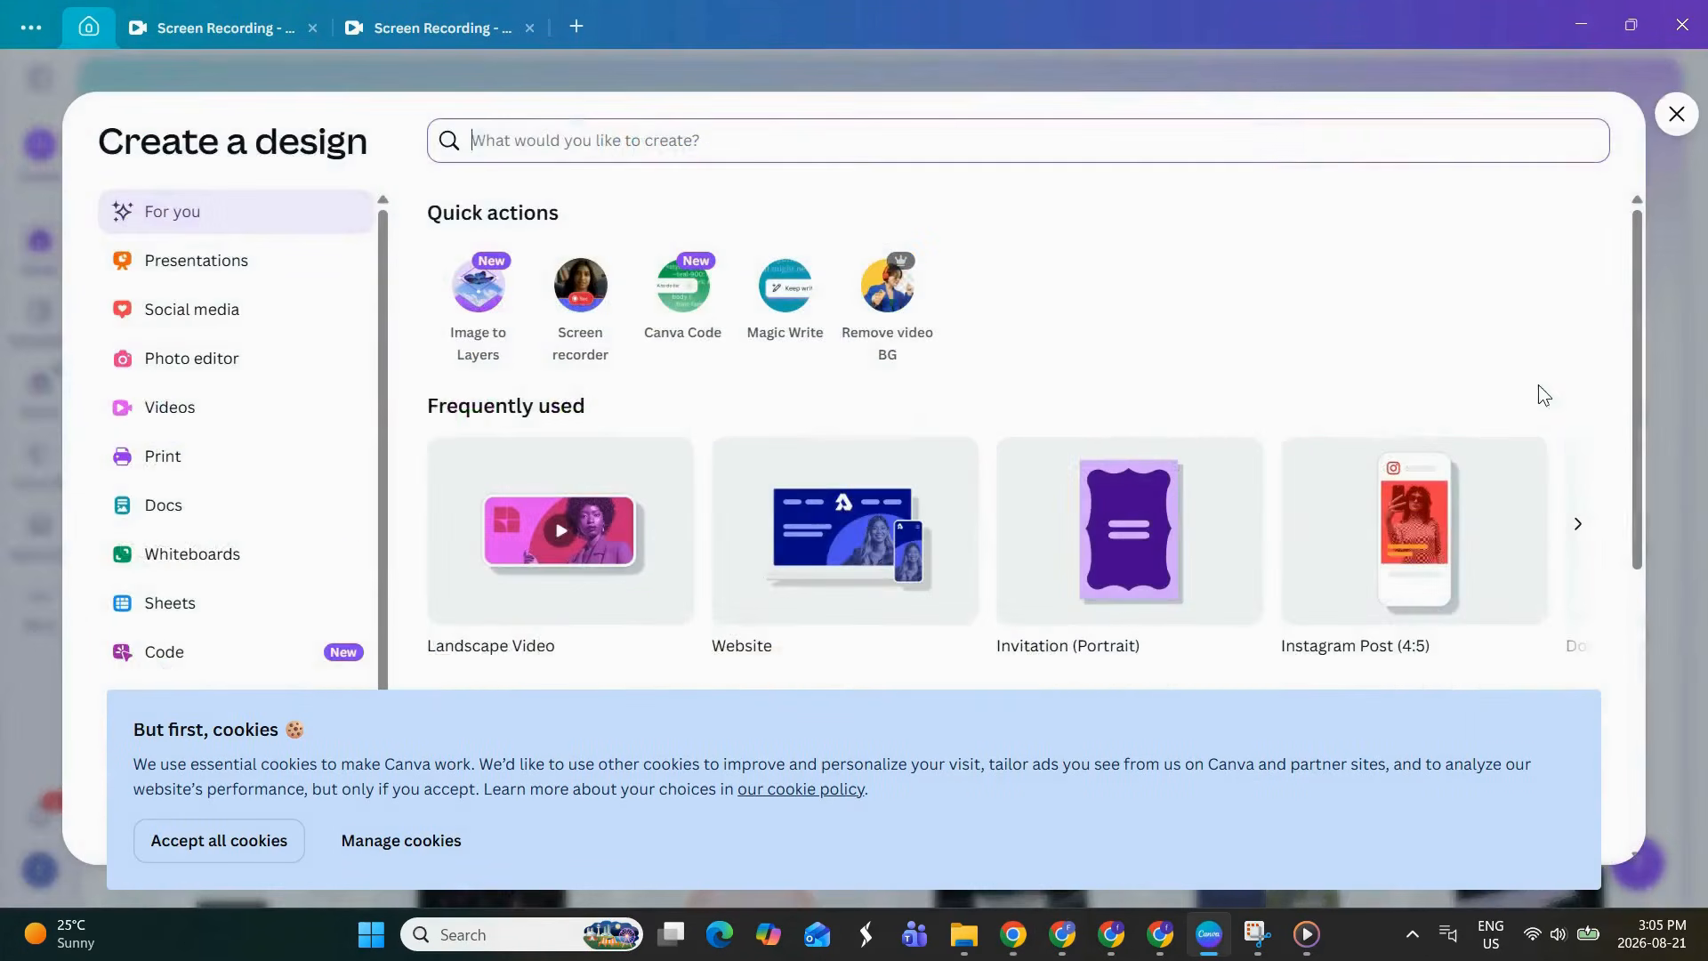
pyautogui.click(556, 317)
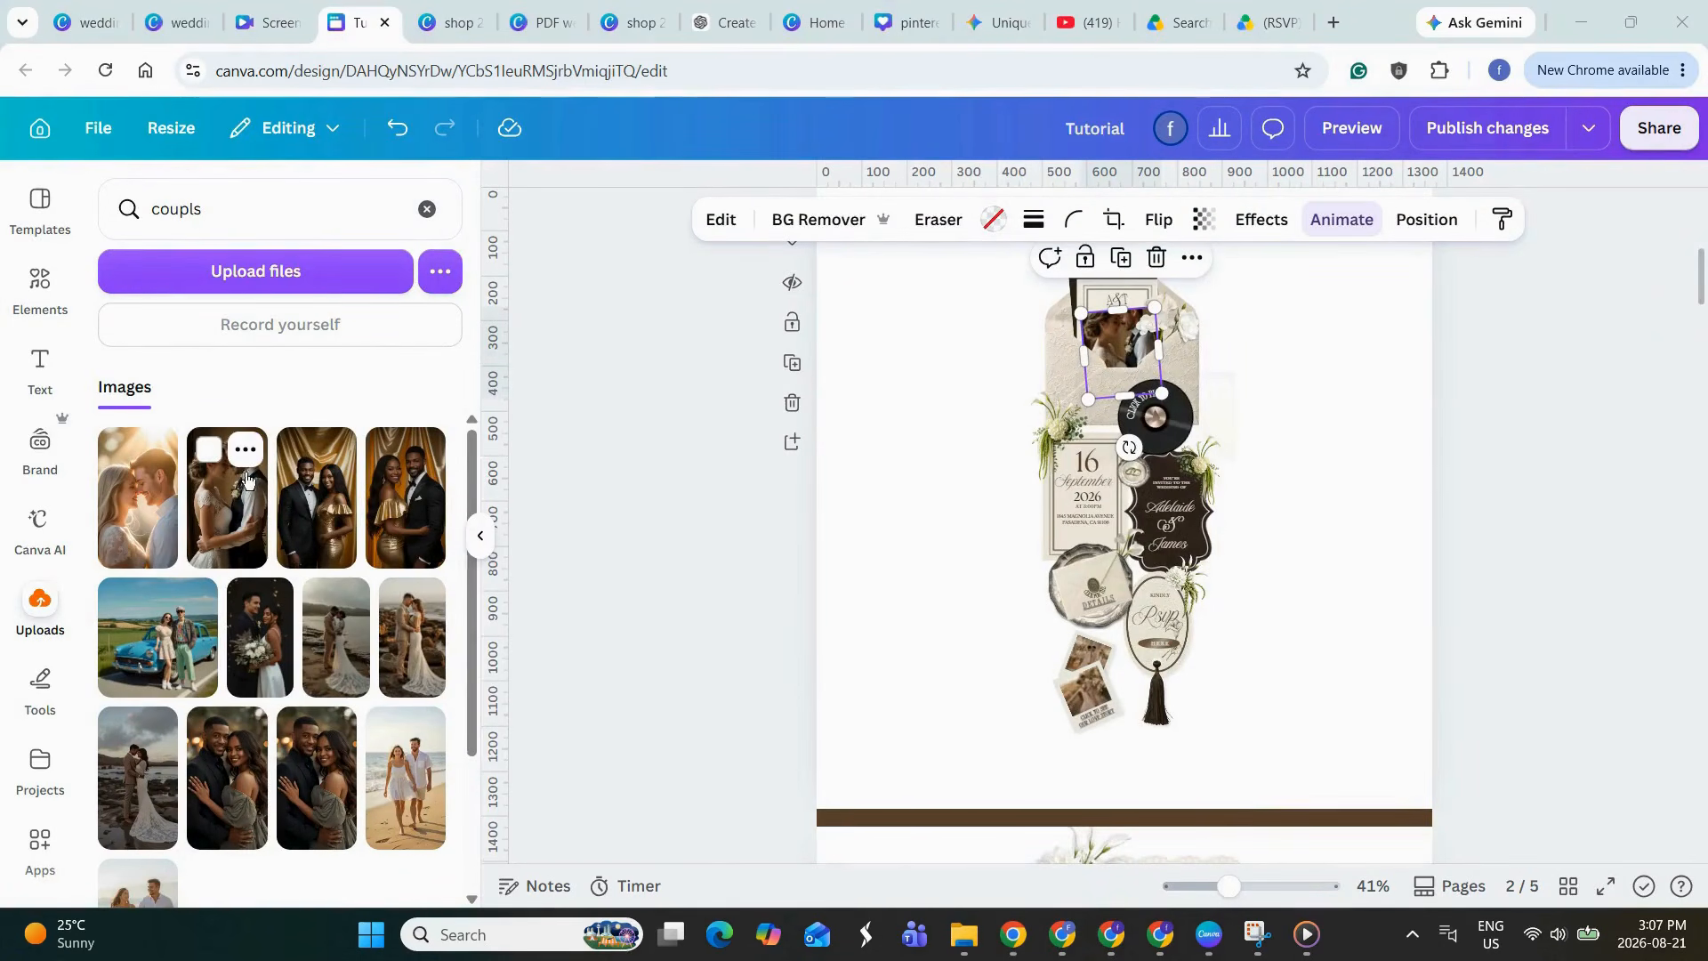
# - Add the uploaded photo of the couple with the gold dress to the Tutorial template's page 2 and place it over the envelope picture
pyautogui.click(406, 484)
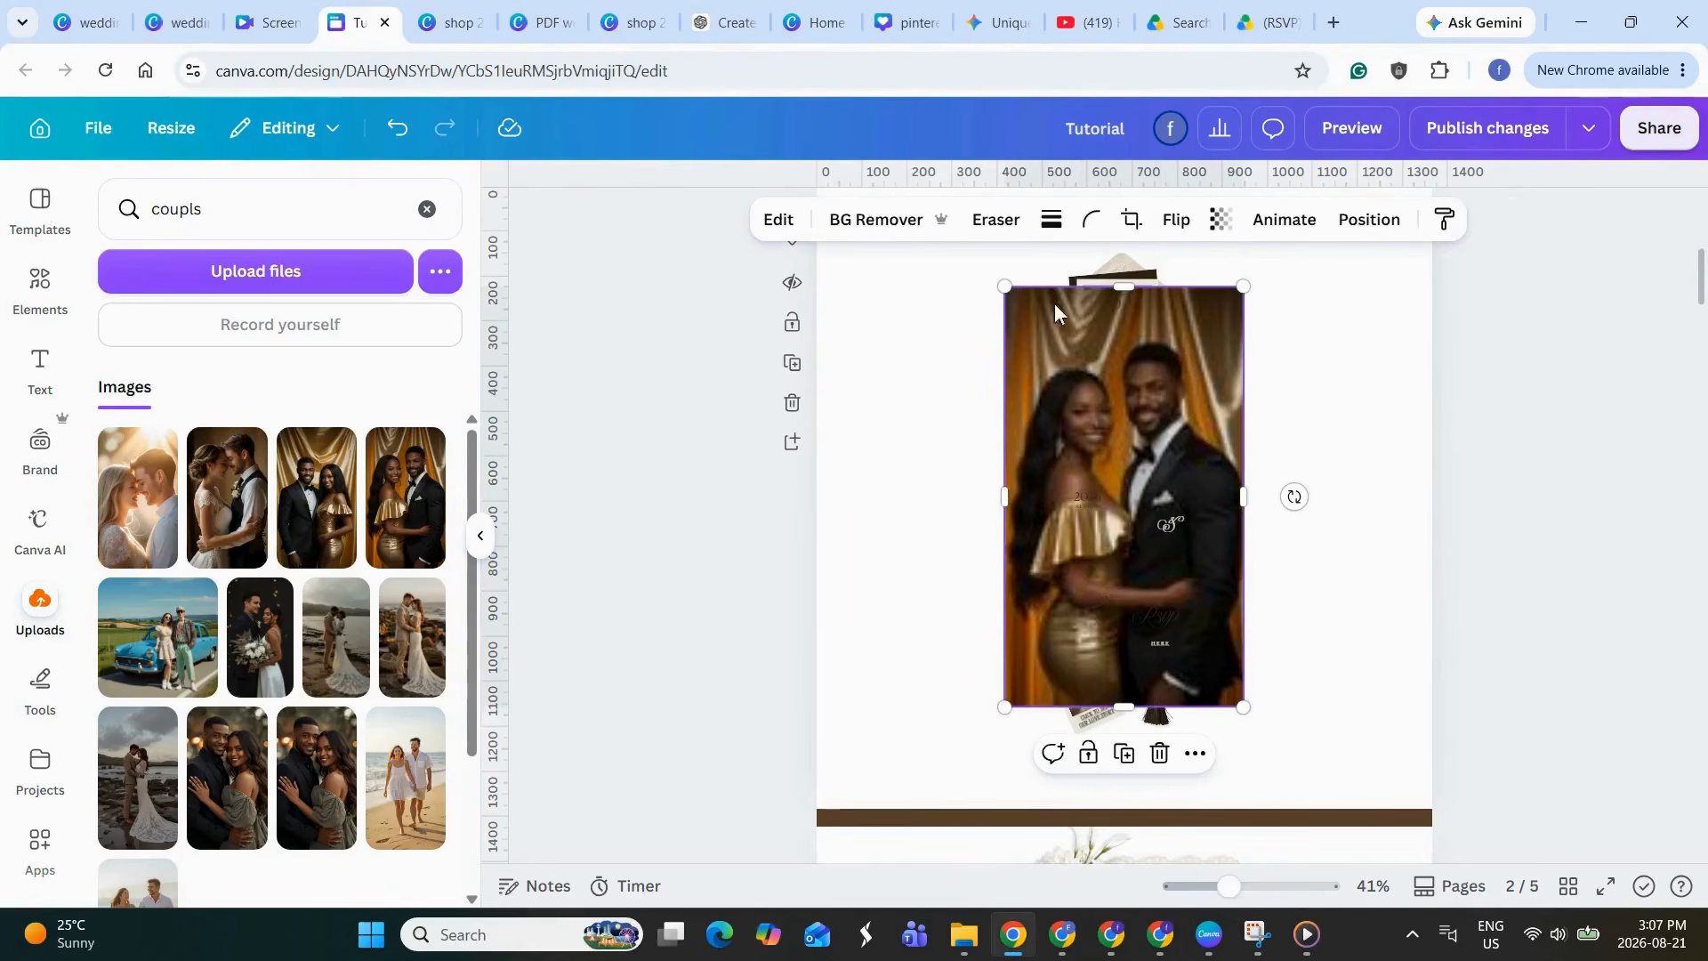
pyautogui.moveTo(1100, 319)
pyautogui.mouseDown()
pyautogui.moveTo(1114, 371)
pyautogui.moveTo(1119, 322)
pyautogui.mouseUp()
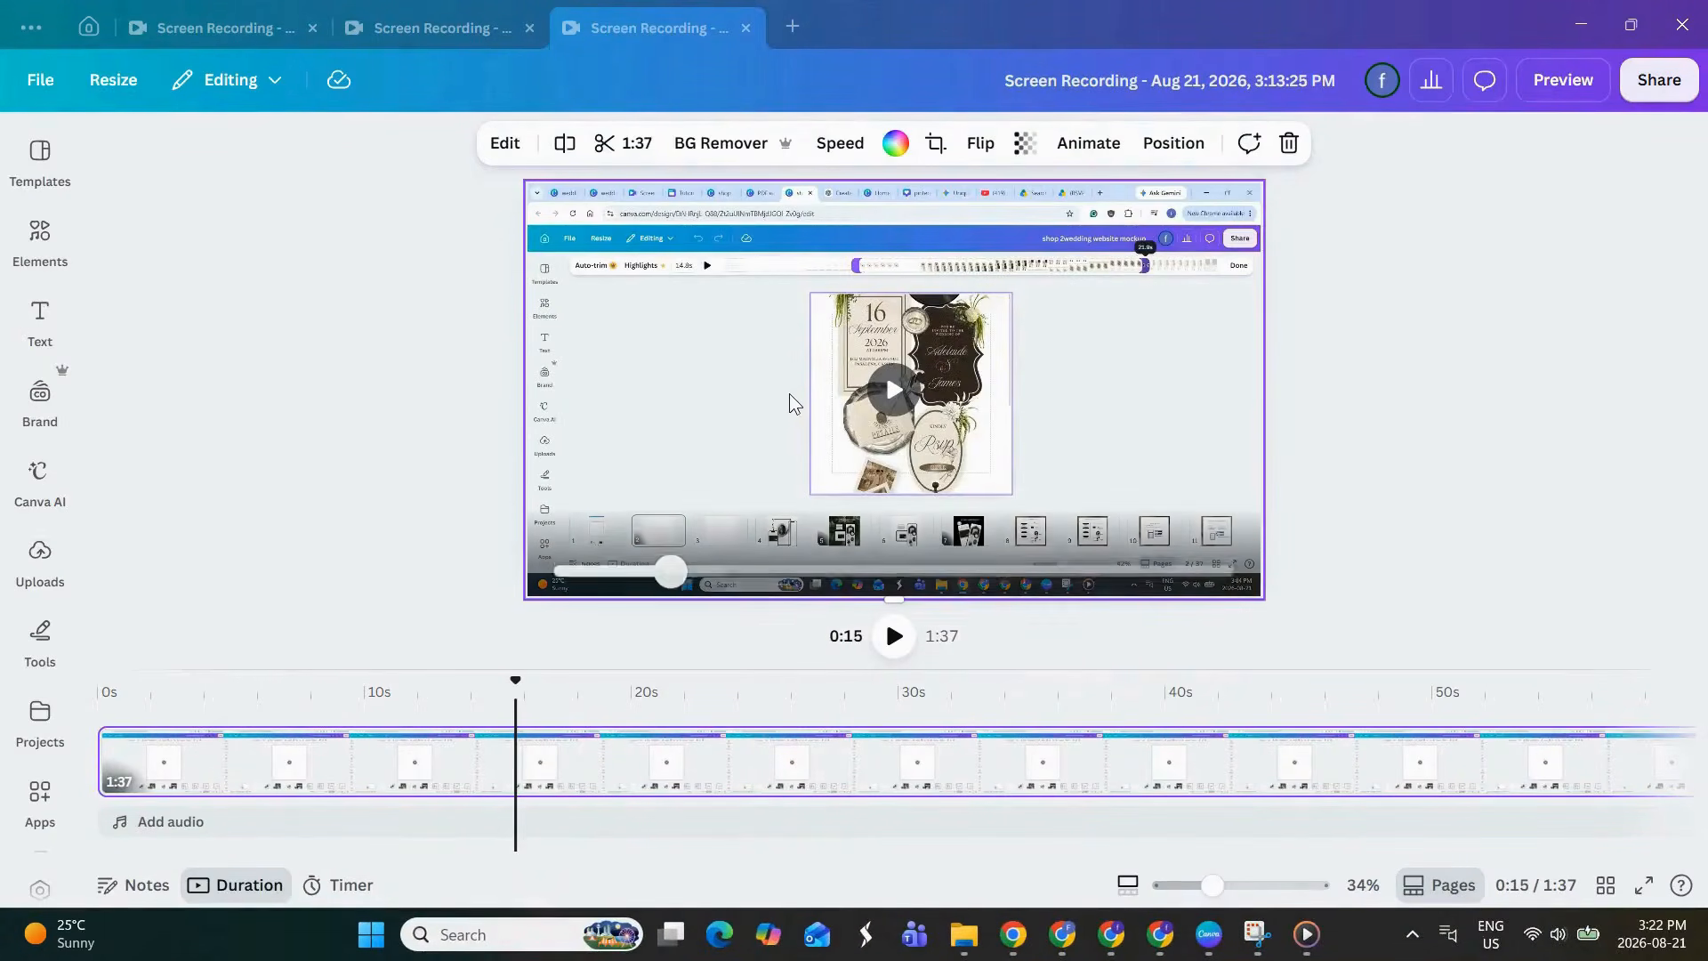
# - Copy the screen recording video into the mockup design as page 5 and detach it from the page background
pyautogui.rightClick(795, 392)
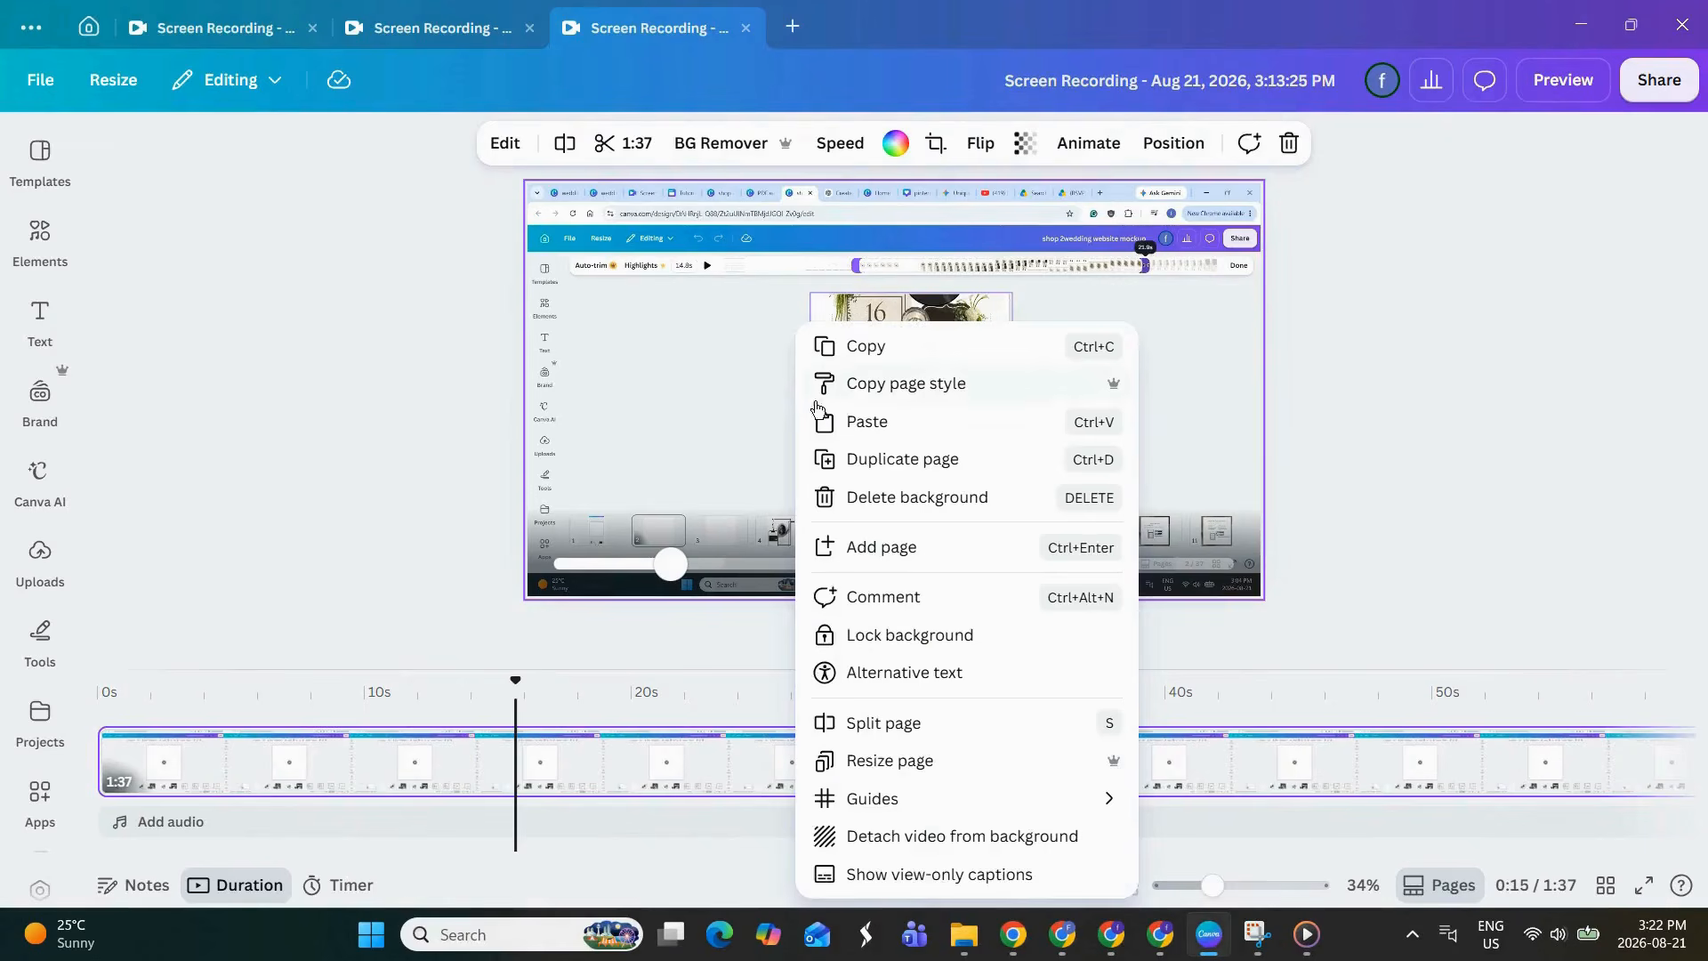
pyautogui.click(888, 348)
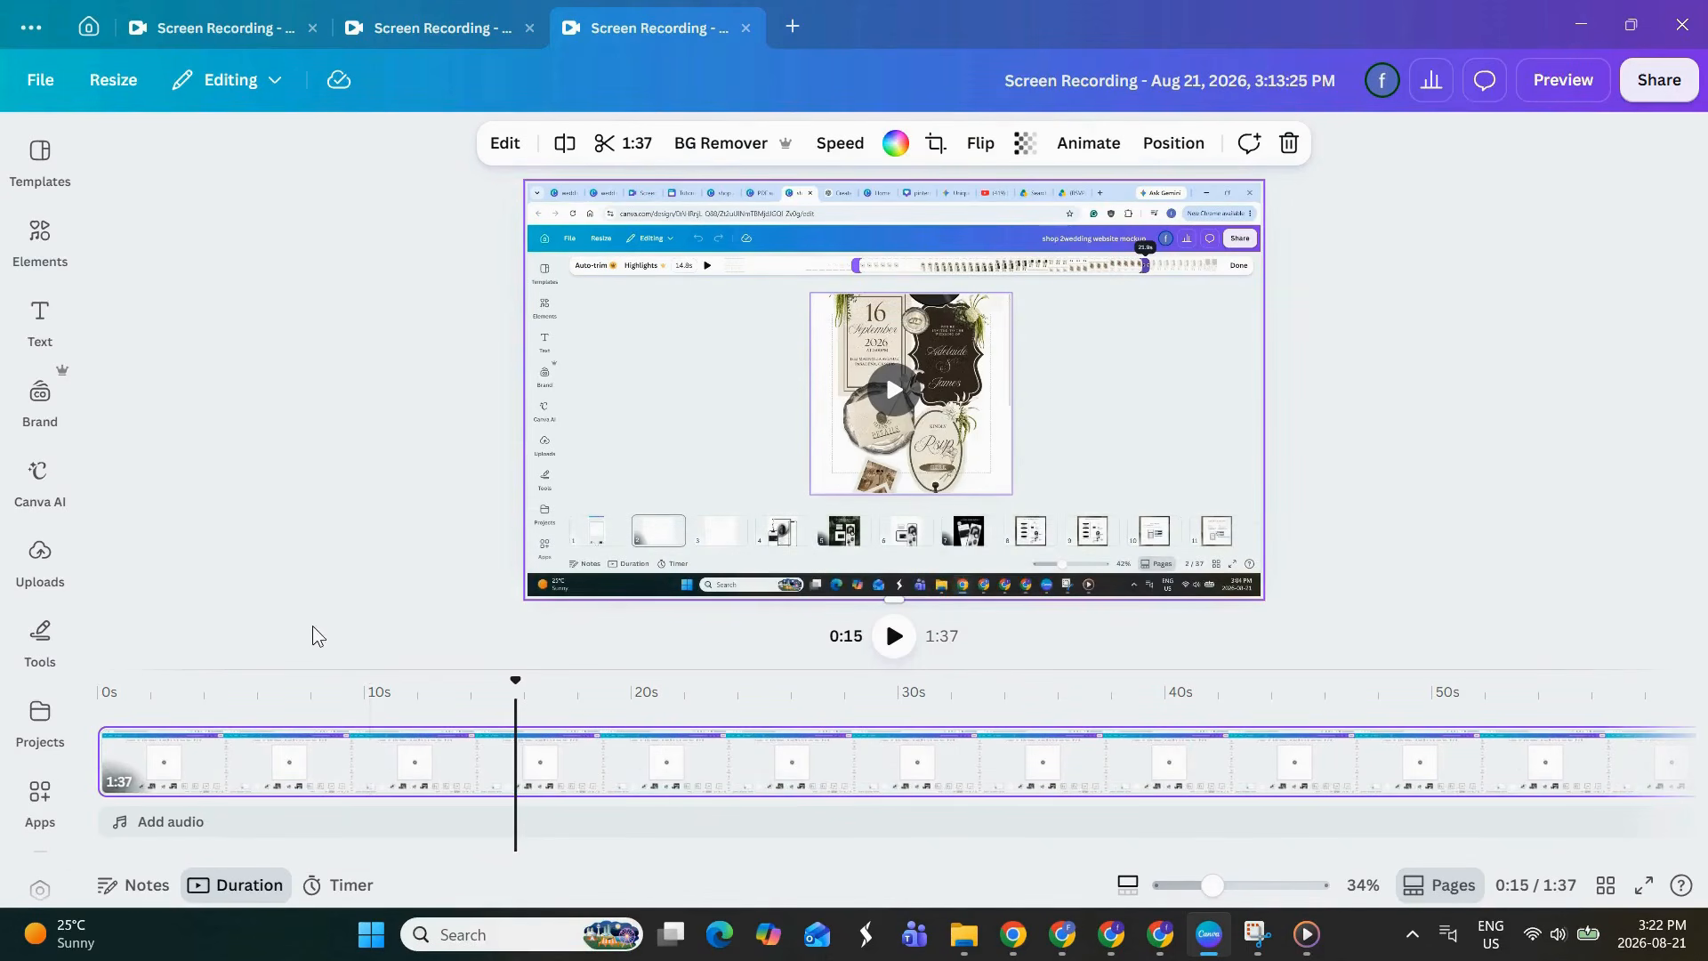
pyautogui.hotkey('alt', 'Tab')
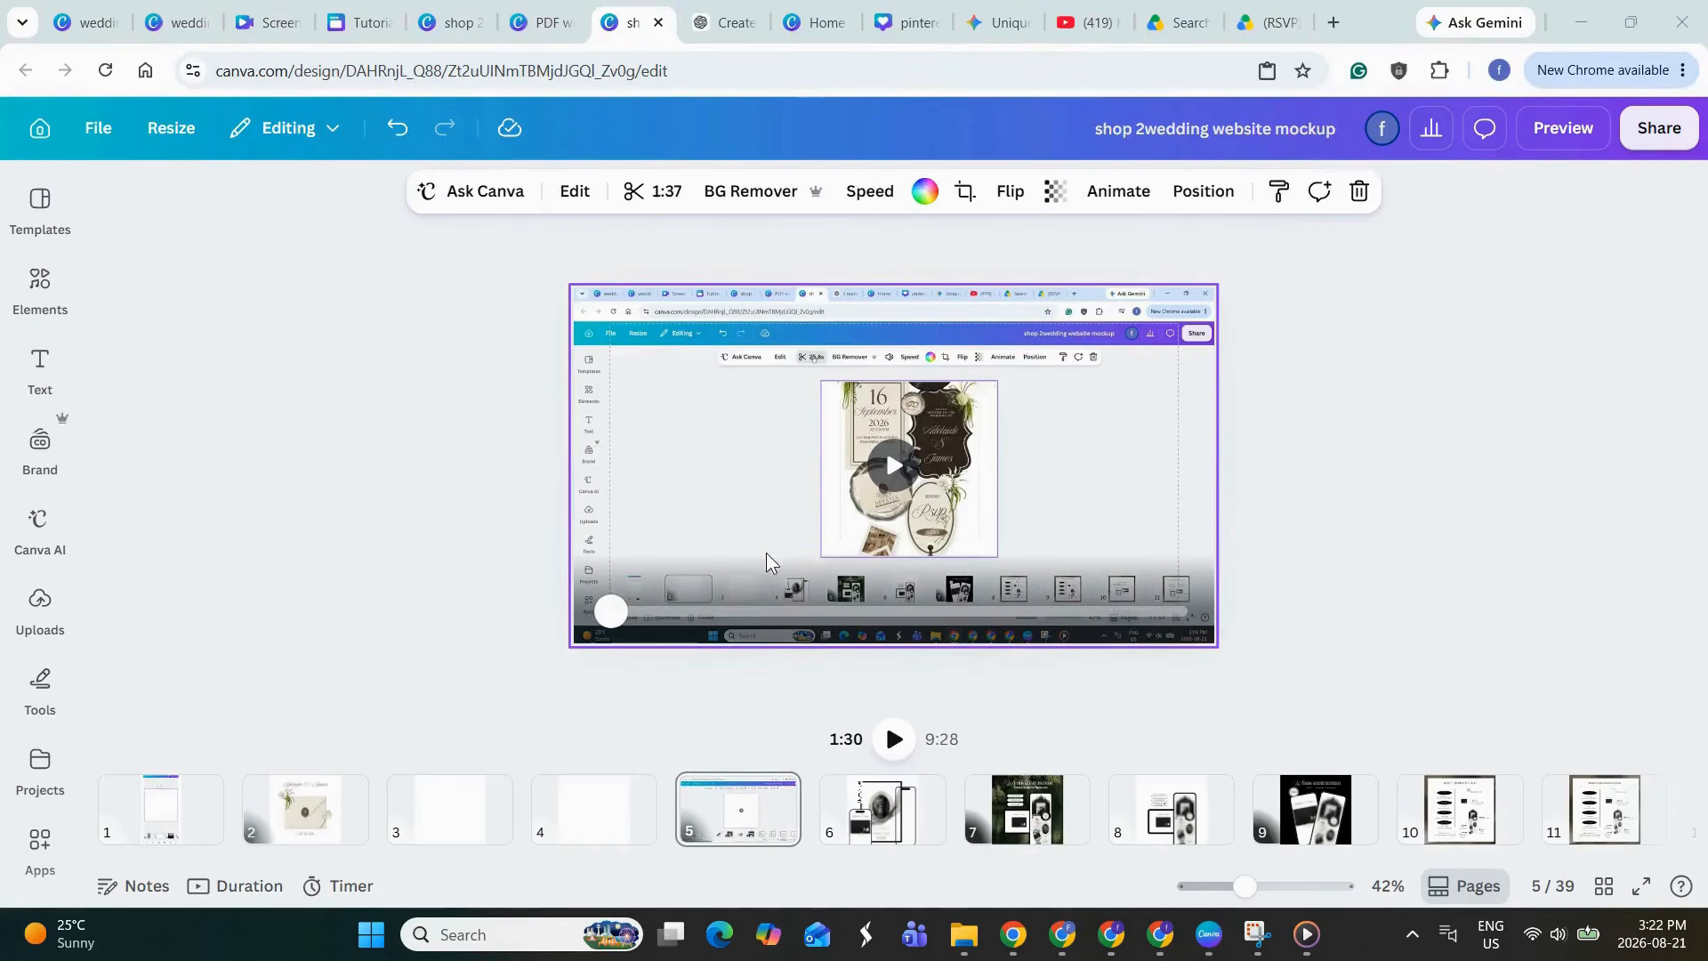
pyautogui.rightClick(727, 514)
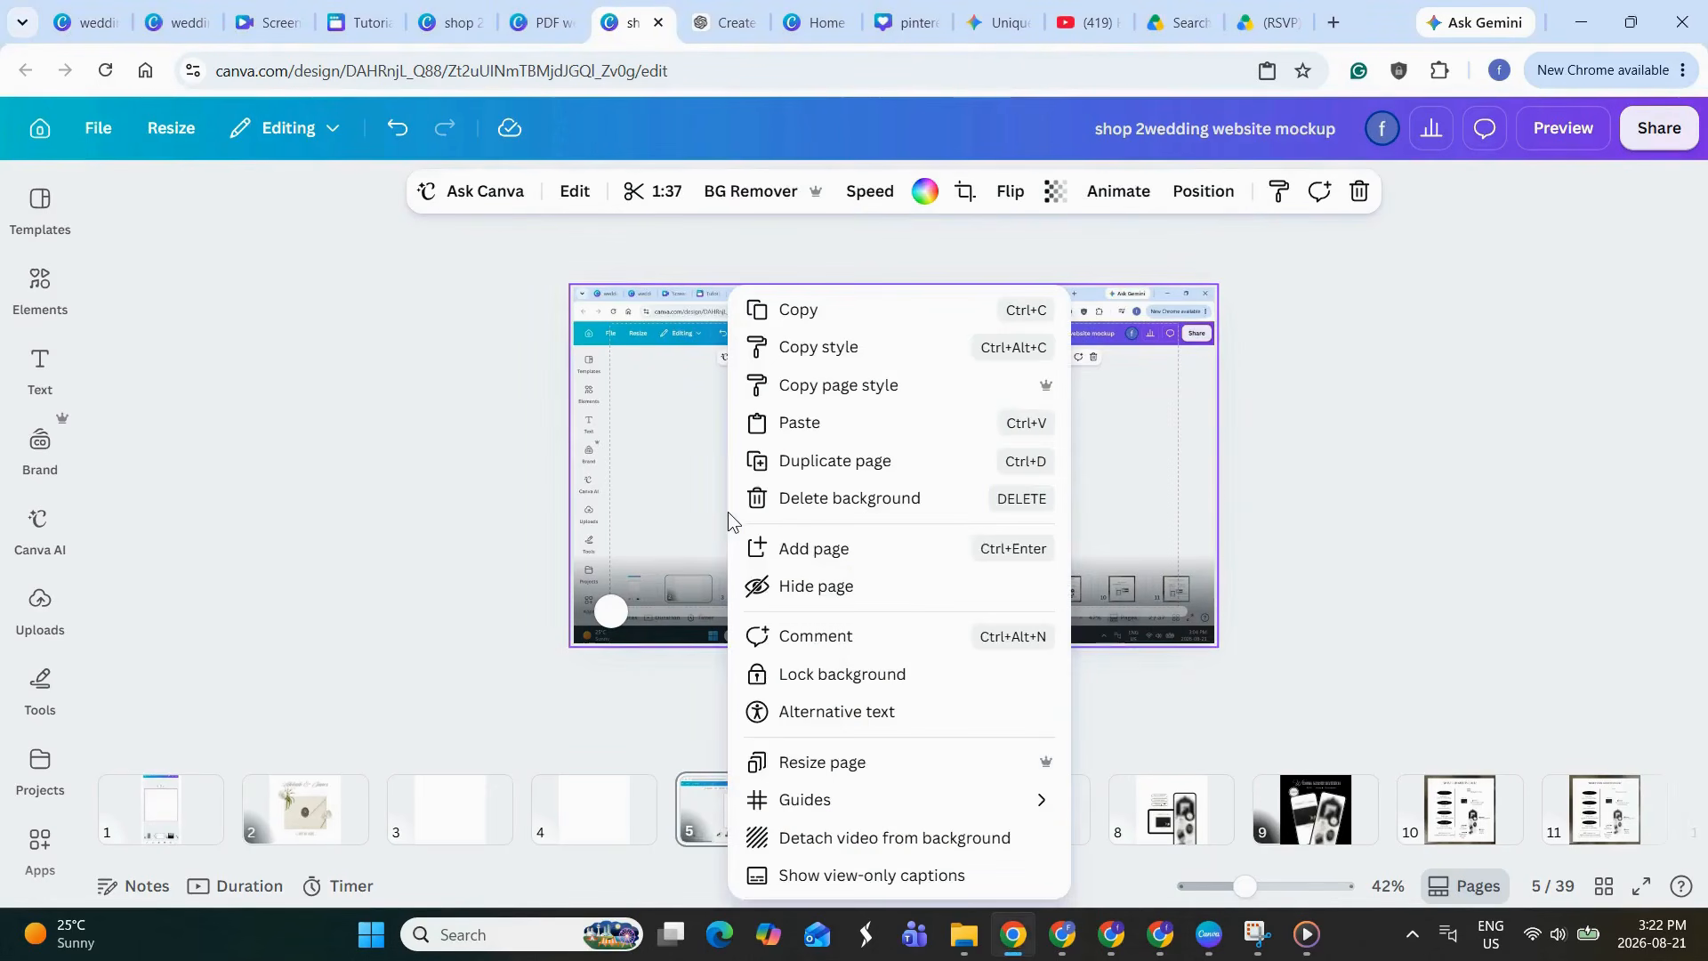
pyautogui.click(904, 854)
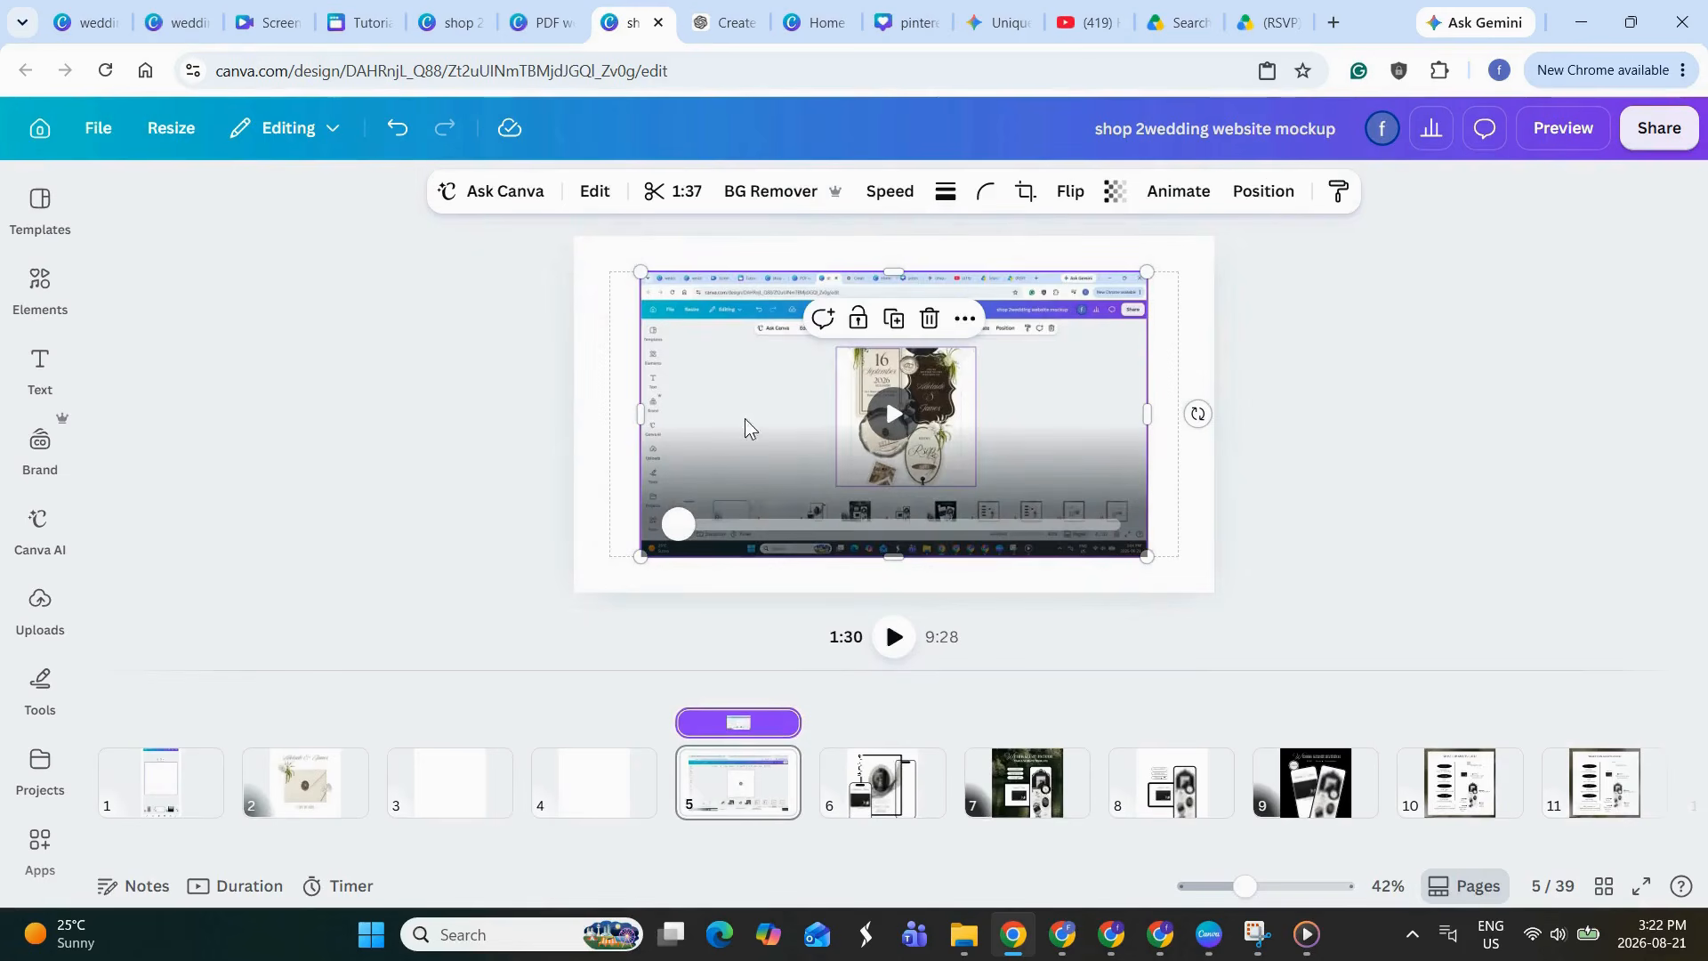
# - Move the detached recording onto square page 4 and enlarge it until it covers the page
pyautogui.moveTo(745, 428); pyautogui.dragTo(594, 781)
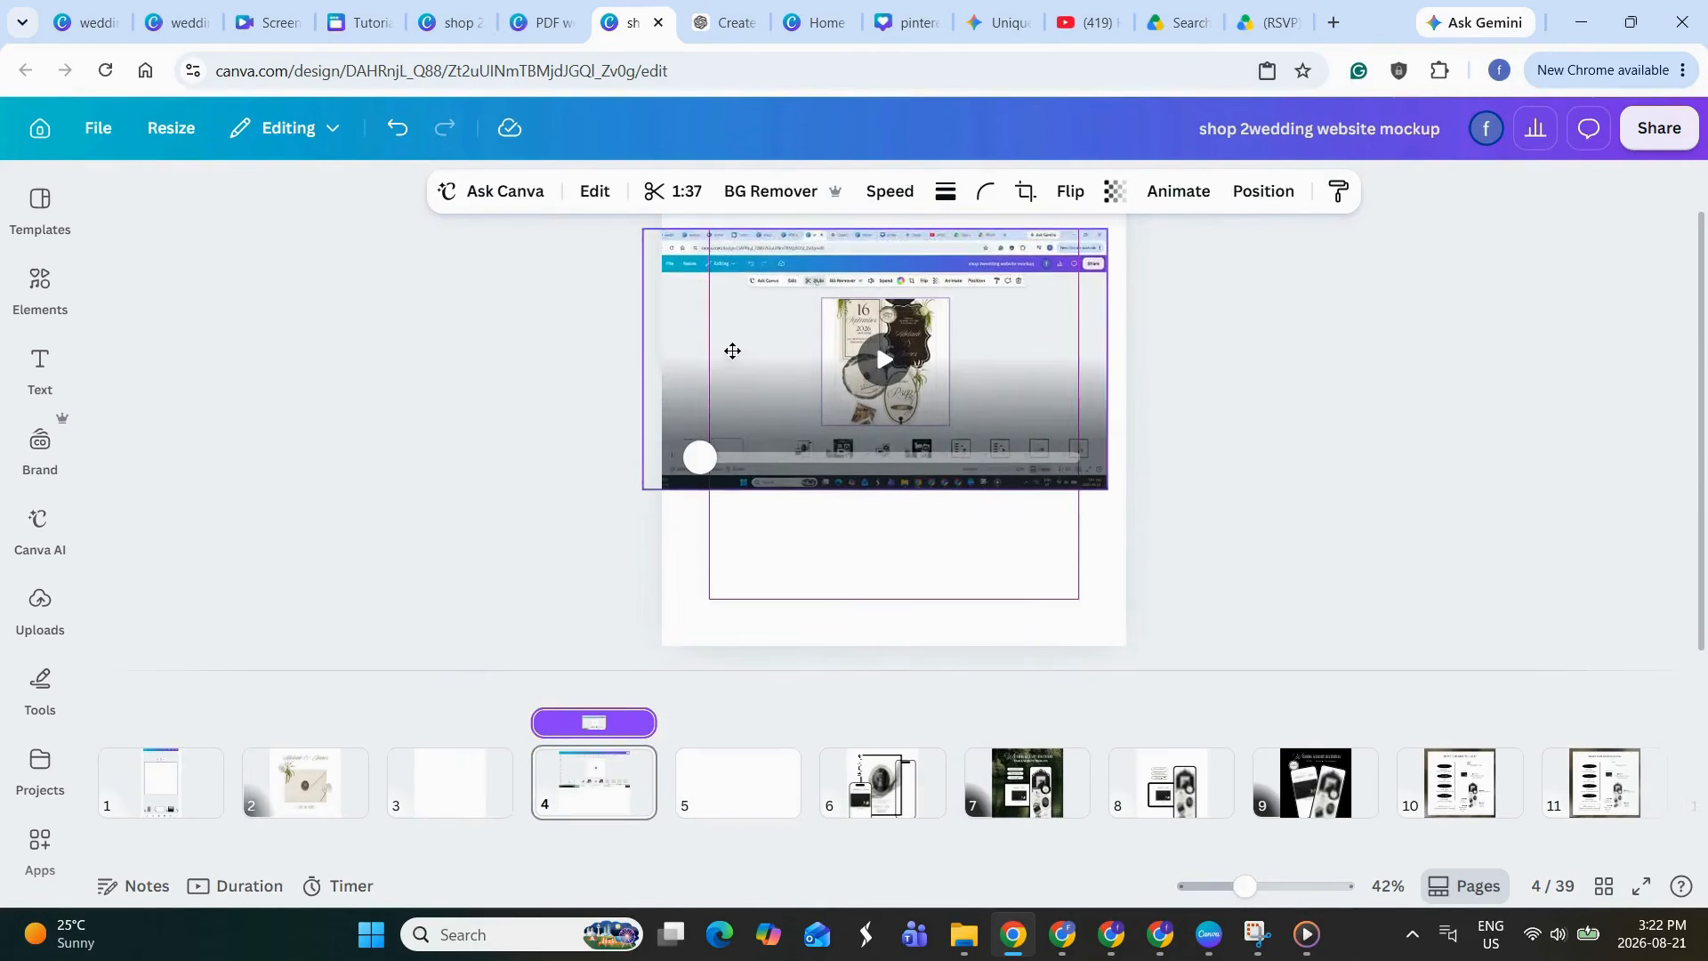
pyautogui.moveTo(732, 351); pyautogui.dragTo(751, 343)
pyautogui.moveTo(656, 462); pyautogui.dragTo(539, 663)
# - Trim both ends of the screen recording on page 4 to keep only a short section from its first half
pyautogui.click(673, 190)
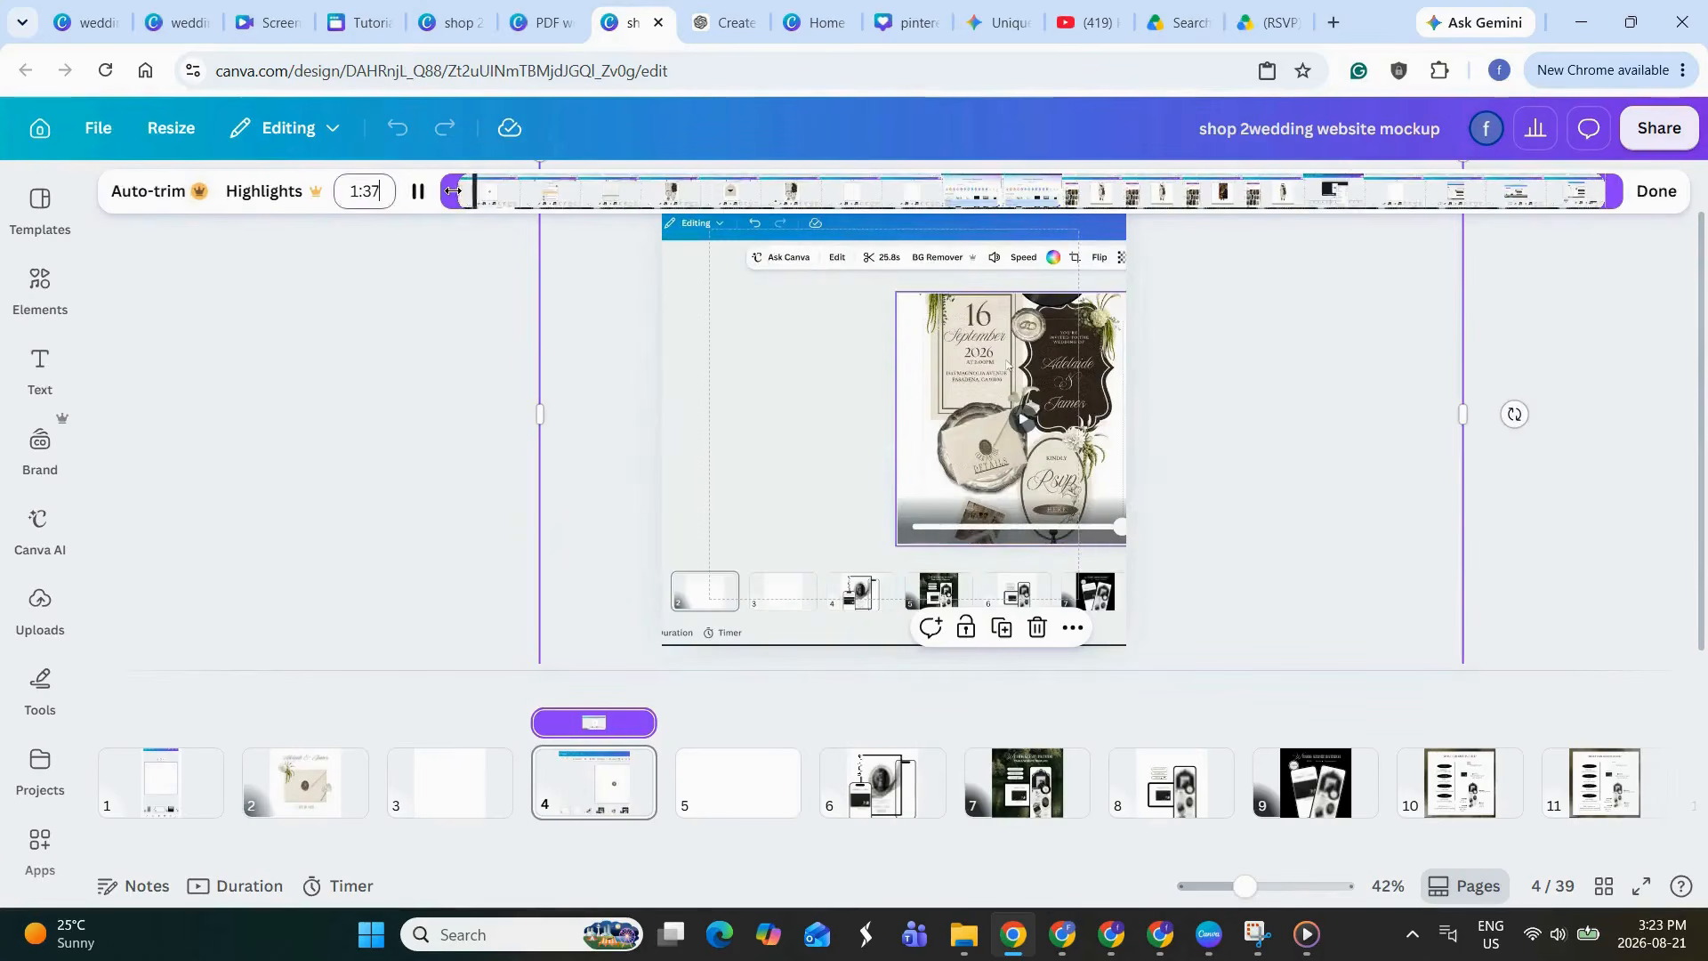
pyautogui.moveTo(452, 190); pyautogui.dragTo(705, 190)
pyautogui.moveTo(1605, 190); pyautogui.dragTo(995, 190)
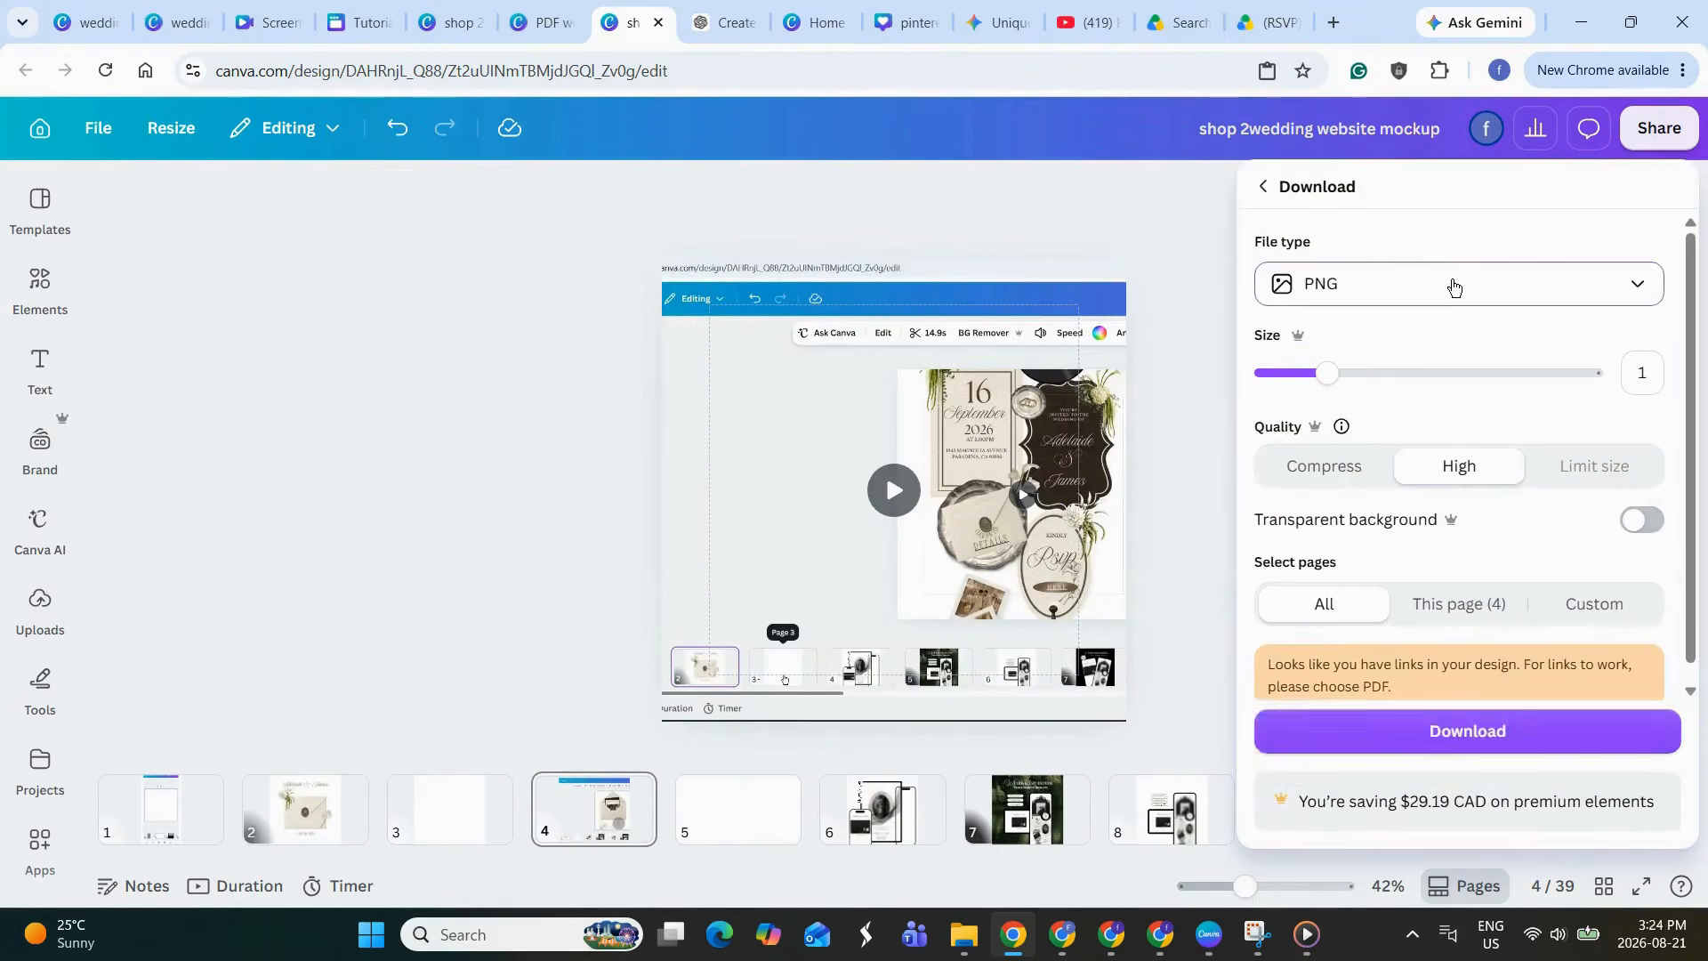
# - Download only page 4 of the mockup design as an MP4 video
pyautogui.click(1449, 283)
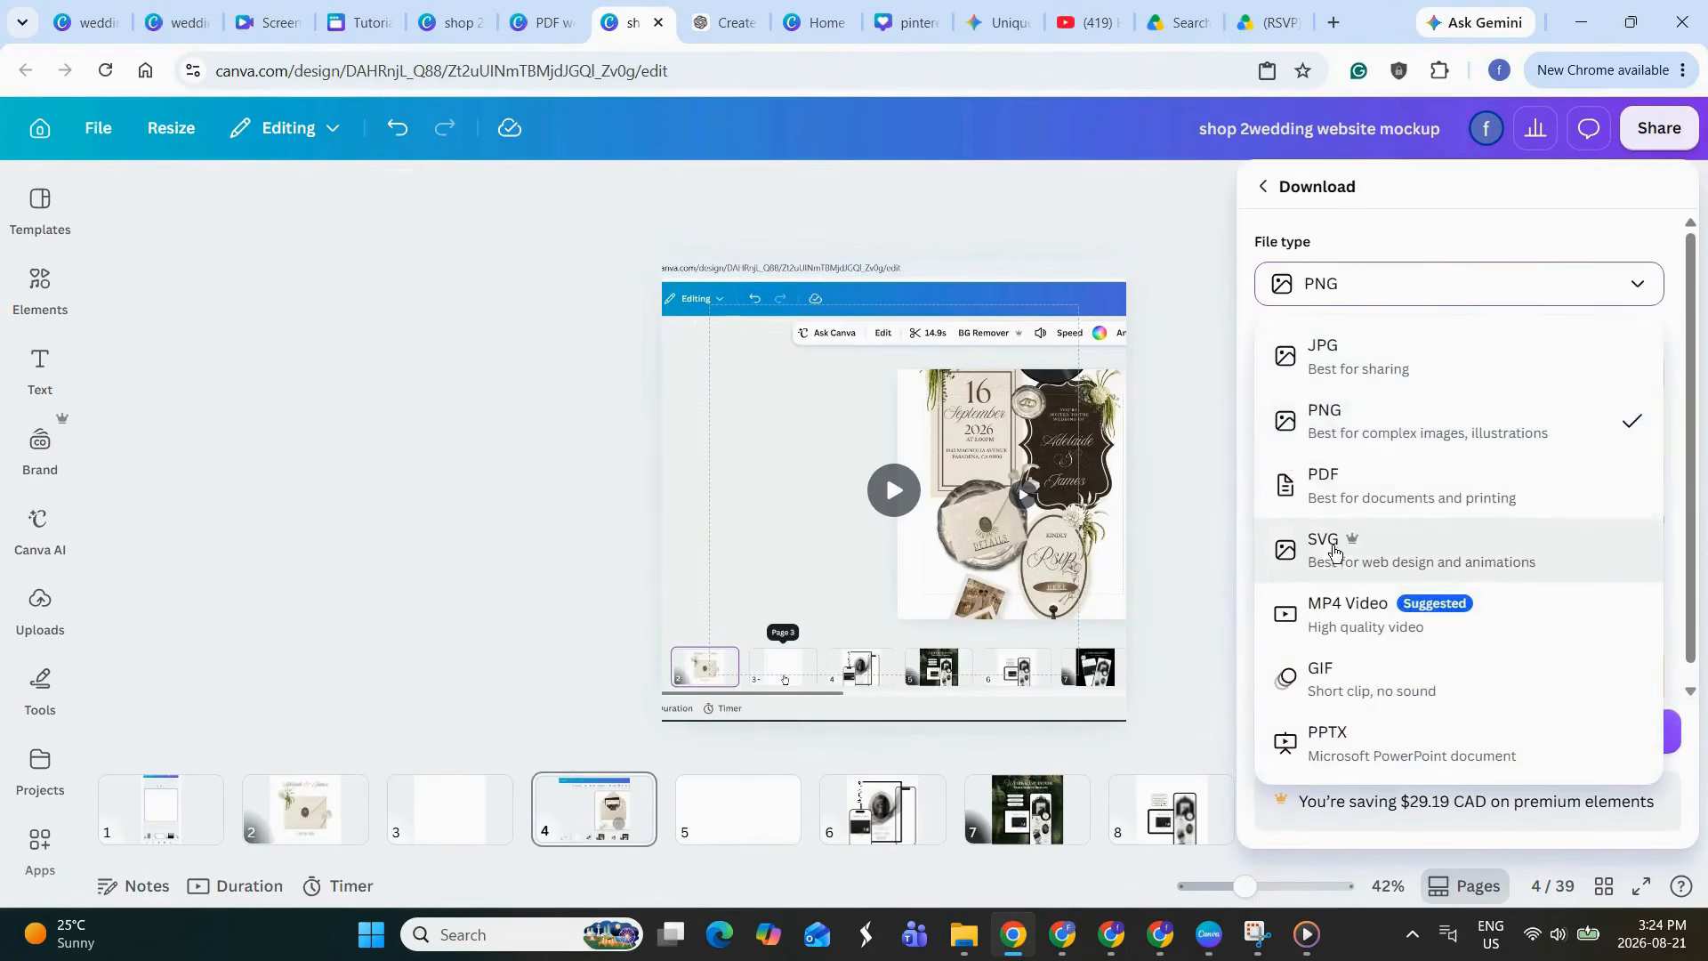
pyautogui.click(1317, 612)
pyautogui.click(1473, 424)
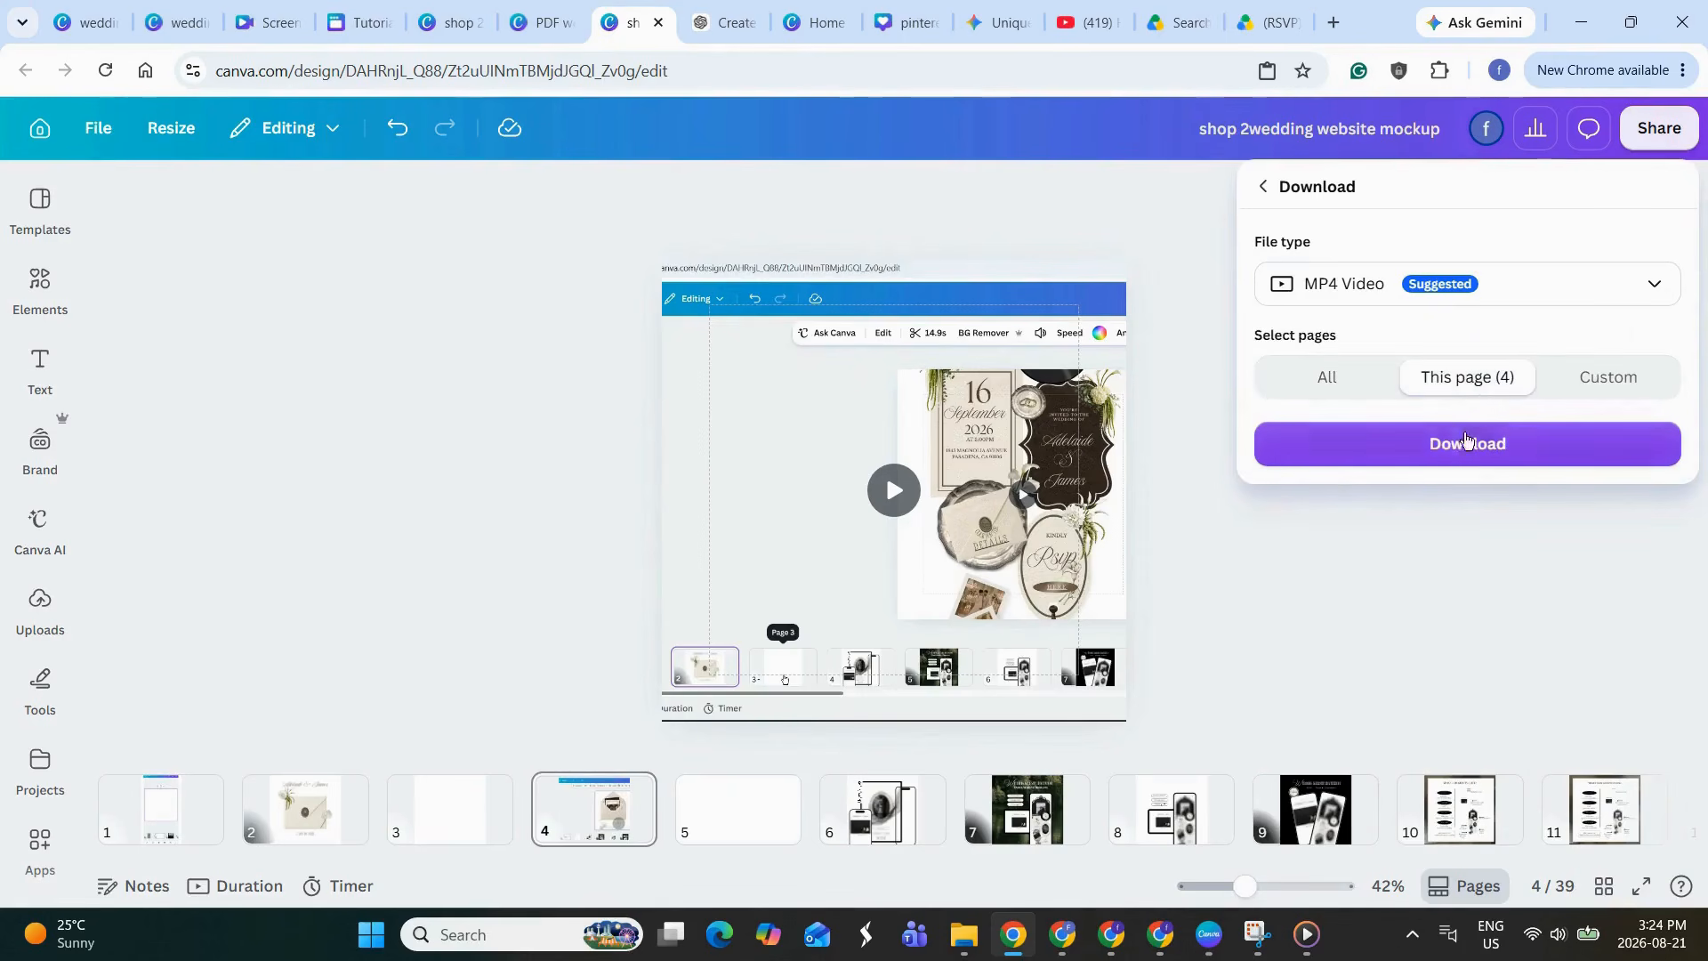
pyautogui.click(1445, 445)
# - Switch to the Etsy listing and upload the exported listing videos from the Downloads folder to its photo and video section
pyautogui.hotkey('alt', 'Tab')
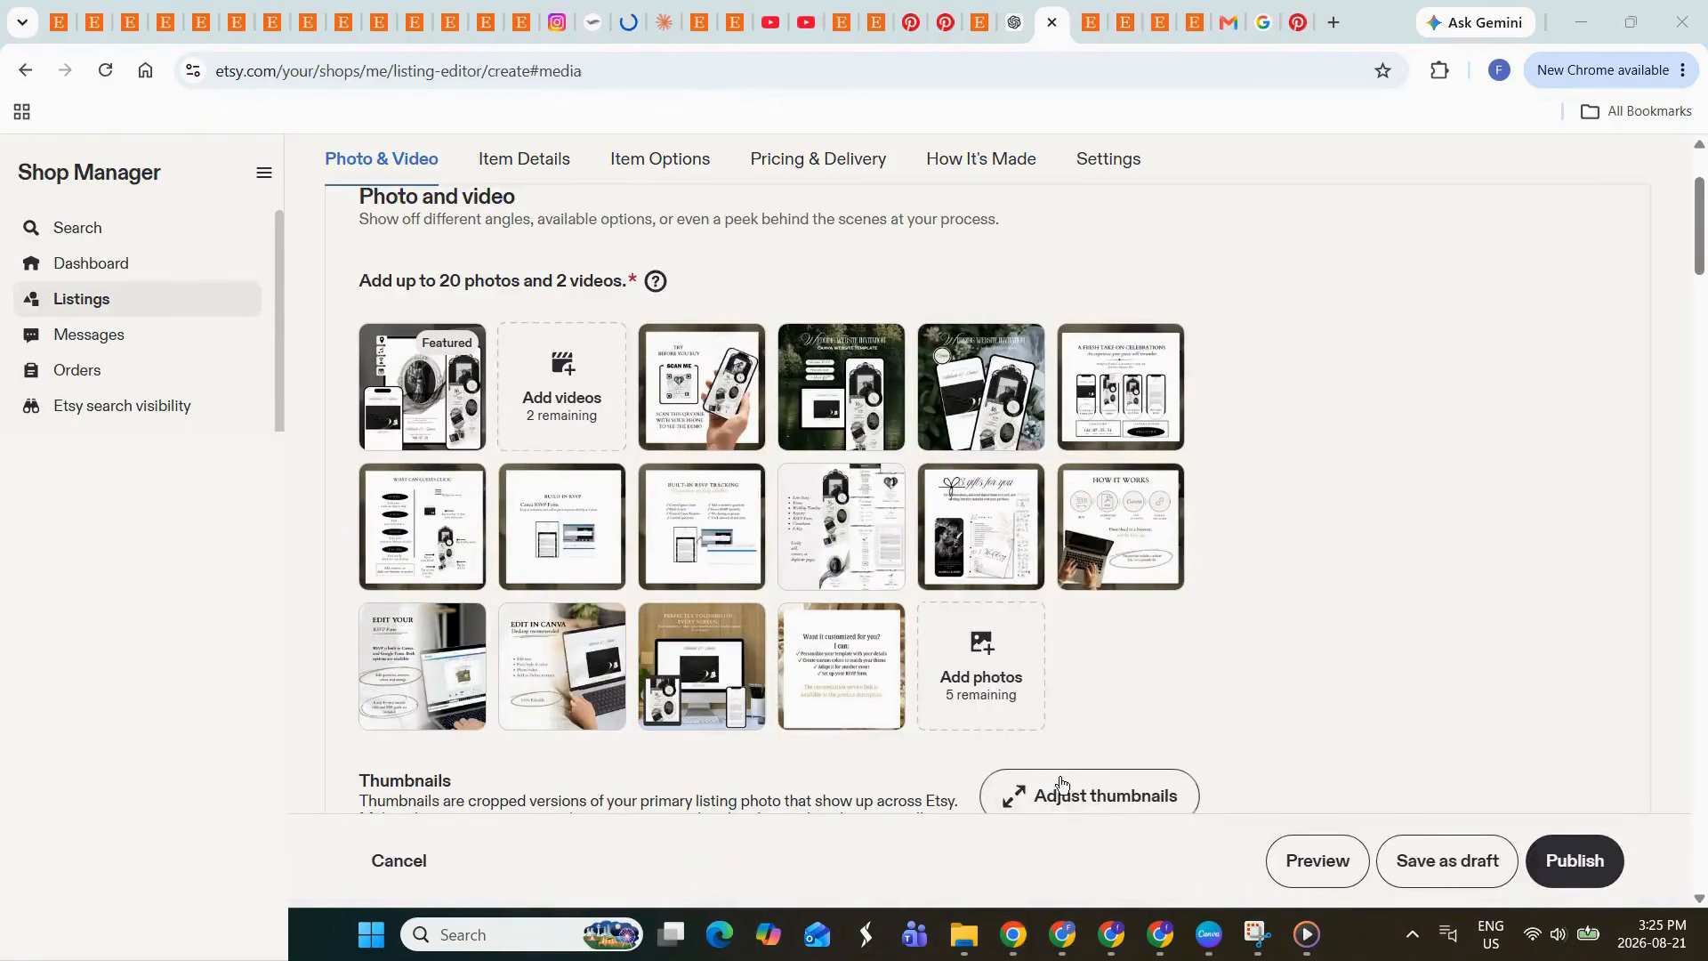
pyautogui.click(976, 940)
pyautogui.moveTo(877, 195); pyautogui.dragTo(1208, 146)
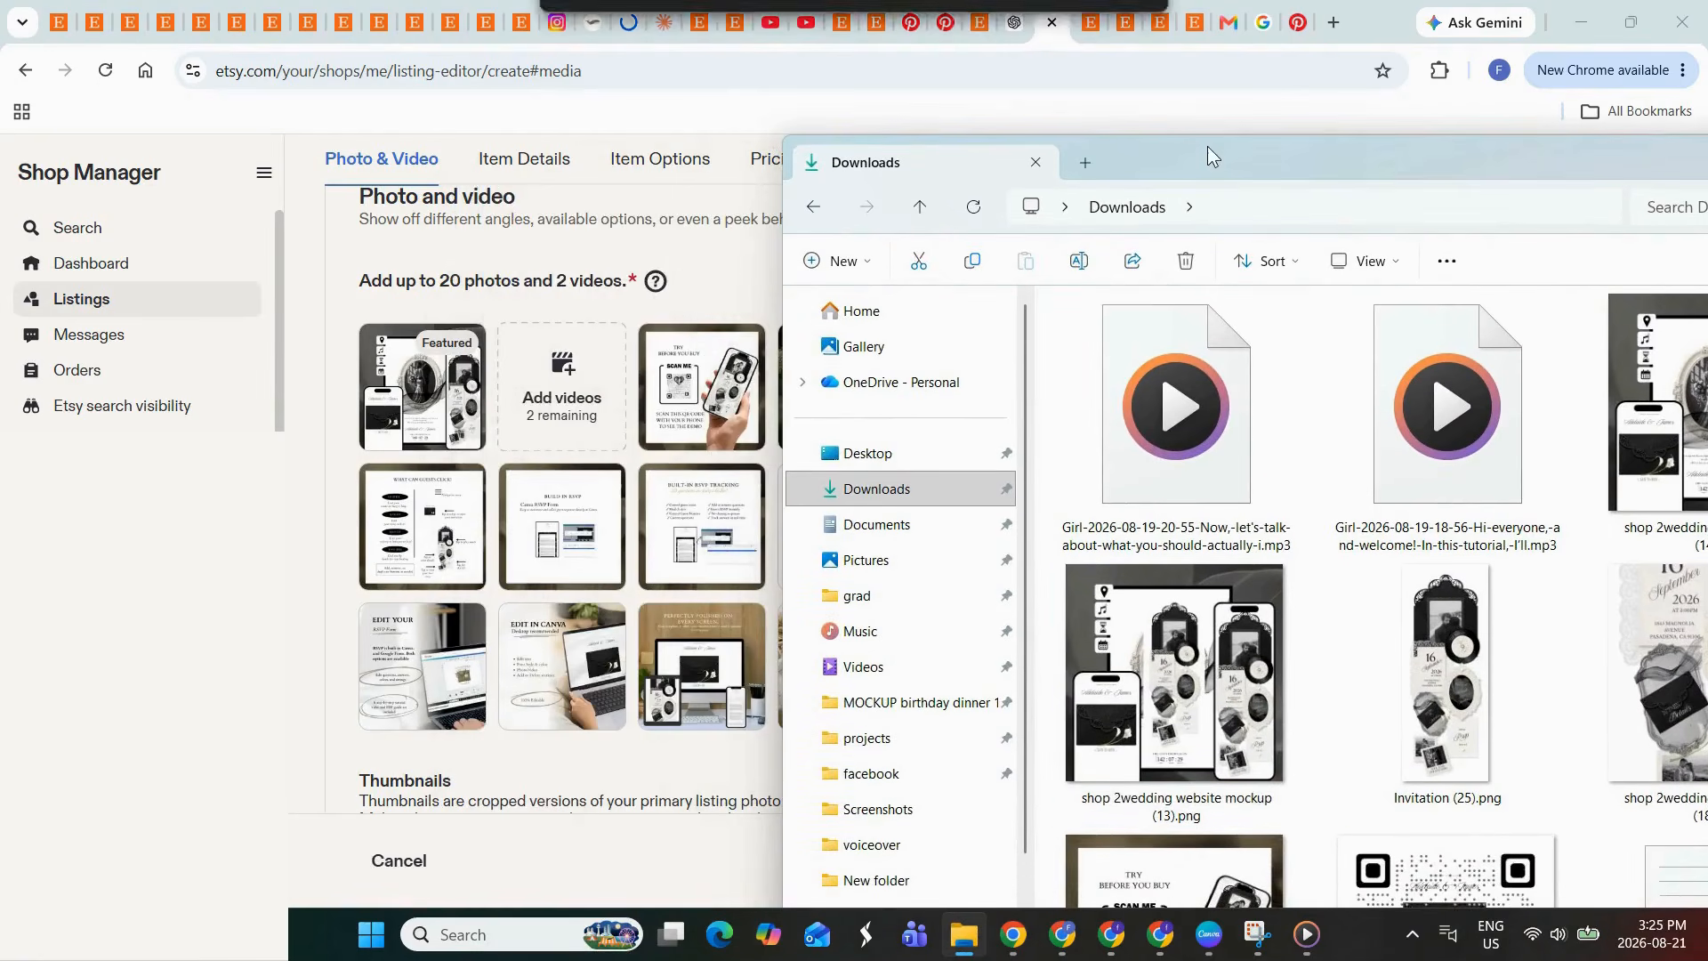
pyautogui.click(1136, 731)
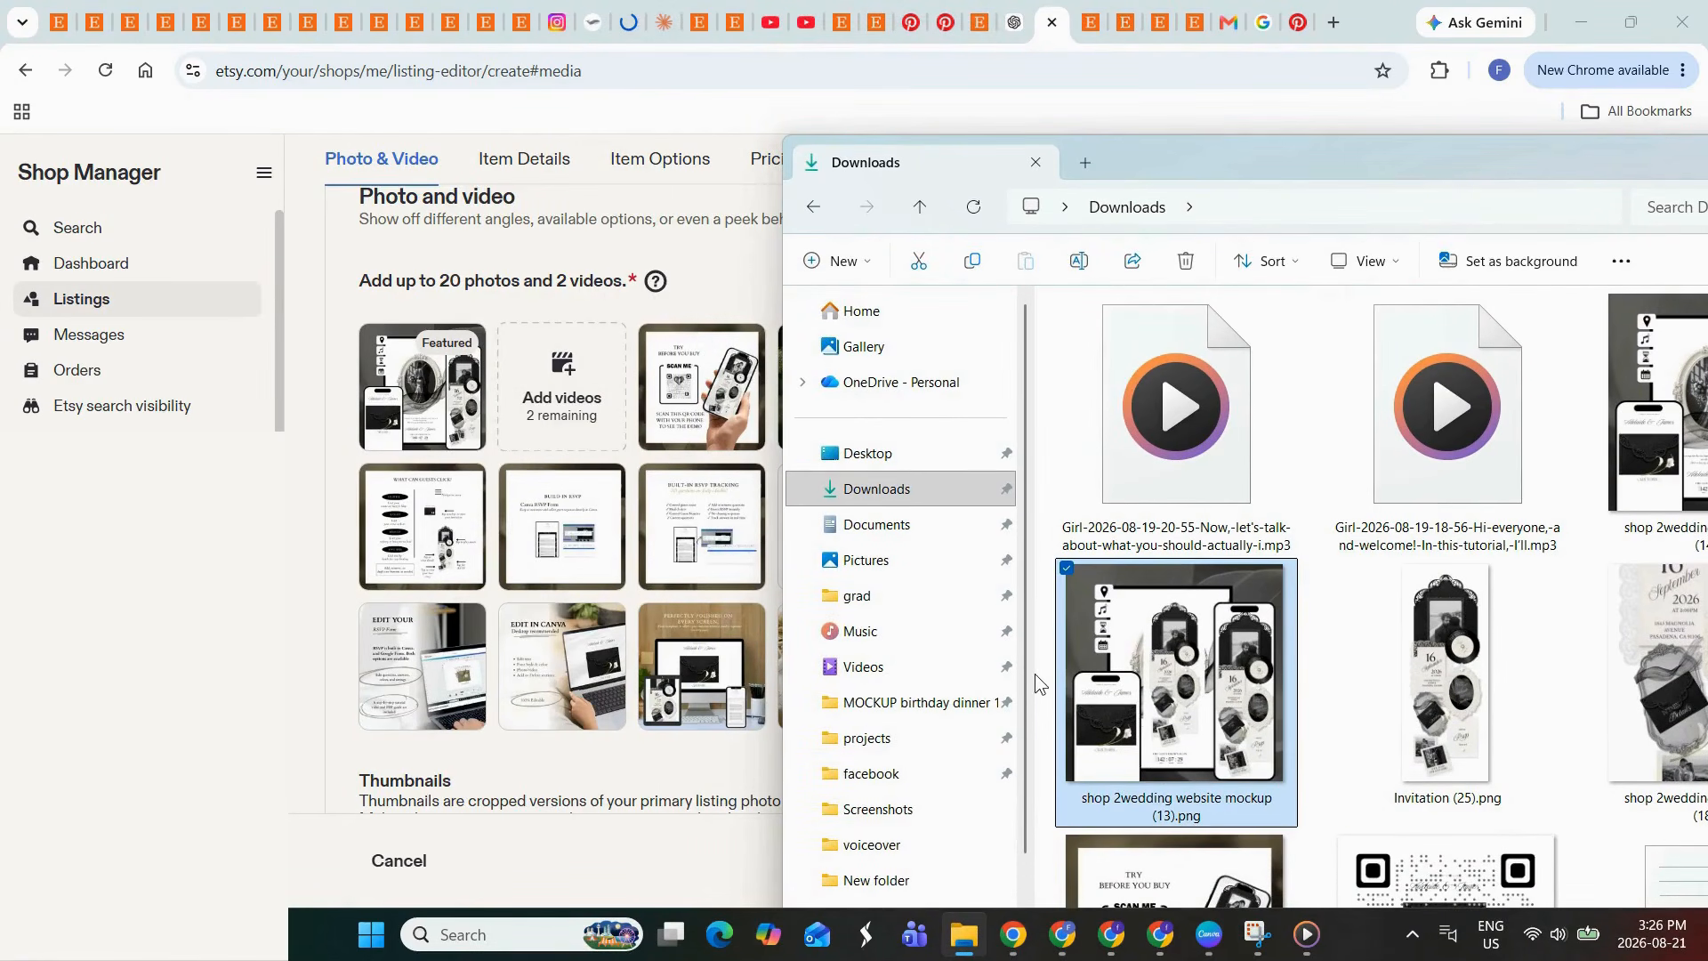
pyautogui.scroll(3, 1137, 650)
pyautogui.click(1112, 658)
pyautogui.moveTo(1112, 658); pyautogui.dragTo(623, 485)
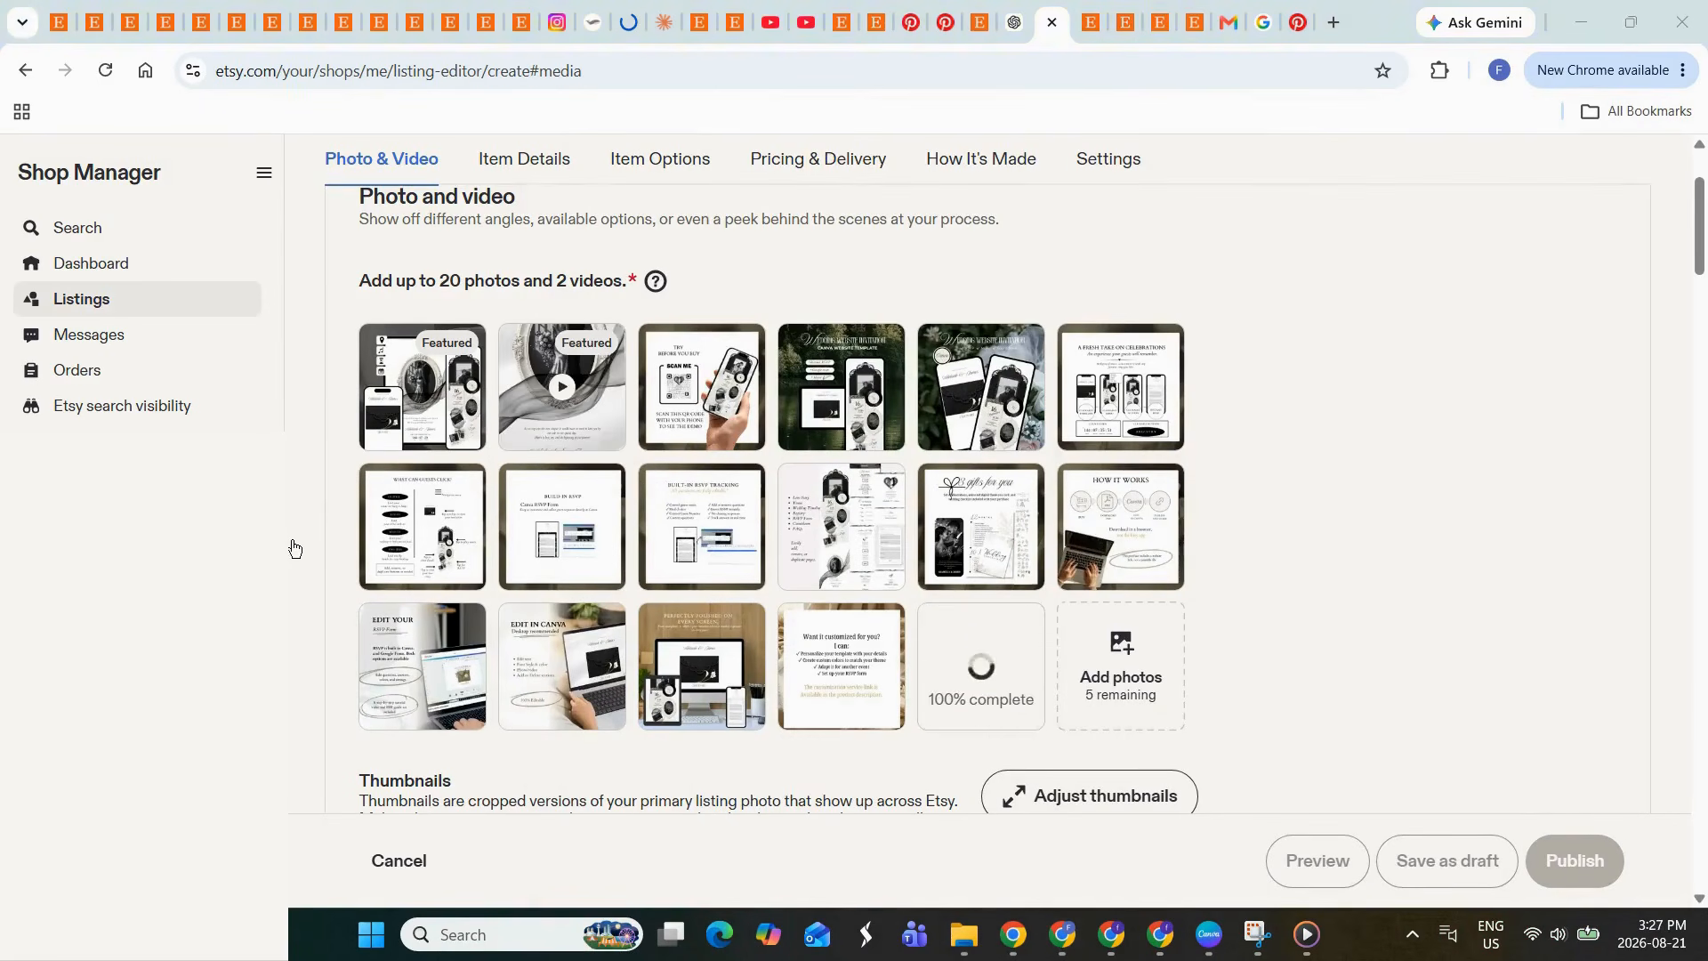
# - Make the dark green mockup the first listing photo, move the celebrations slide beside the QR code photo, and delete the two-phone photo
pyautogui.moveTo(862, 401); pyautogui.dragTo(472, 401)
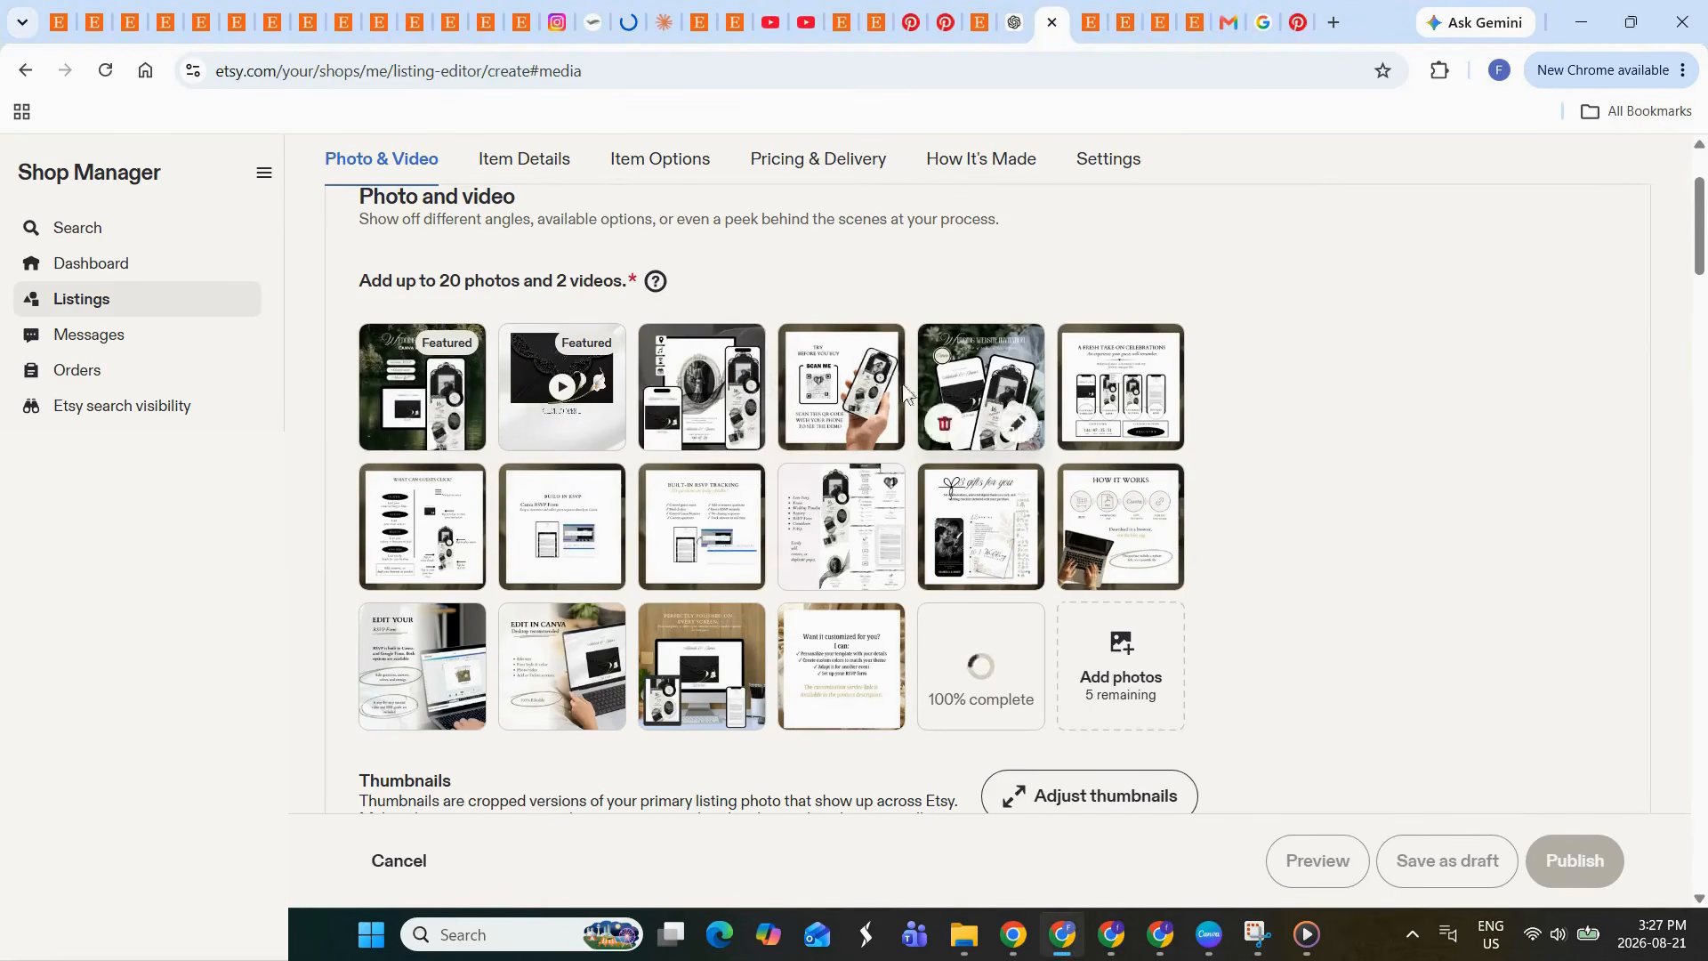
pyautogui.moveTo(1106, 381); pyautogui.dragTo(840, 383)
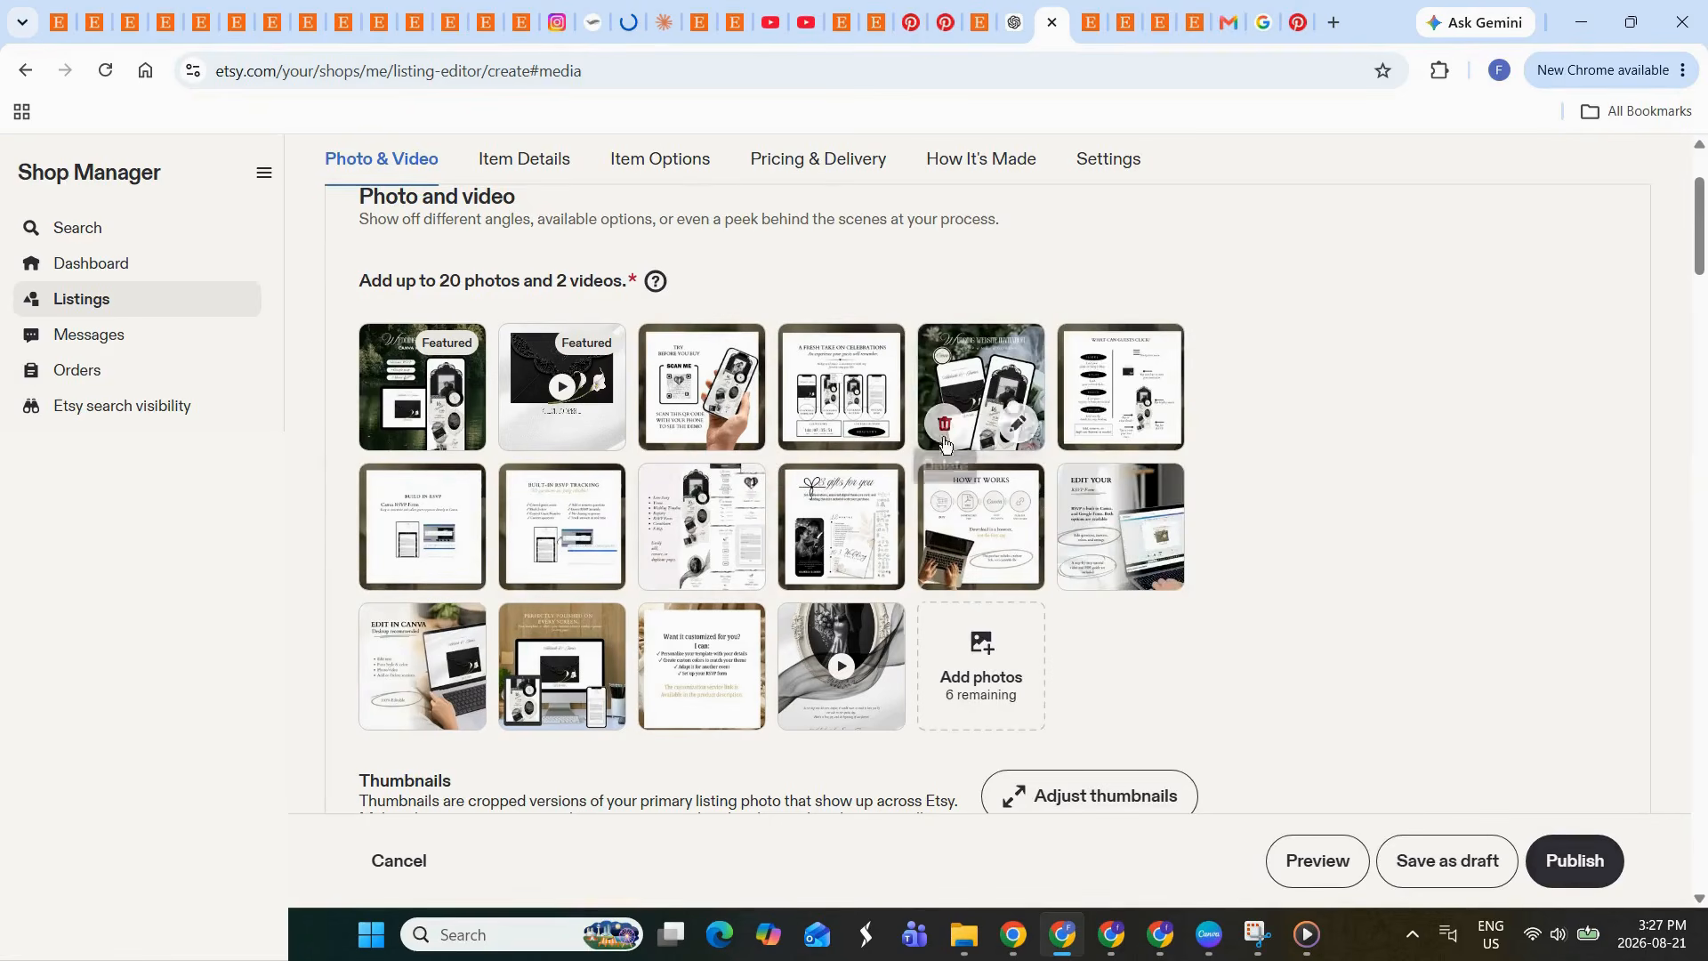
pyautogui.click(945, 422)
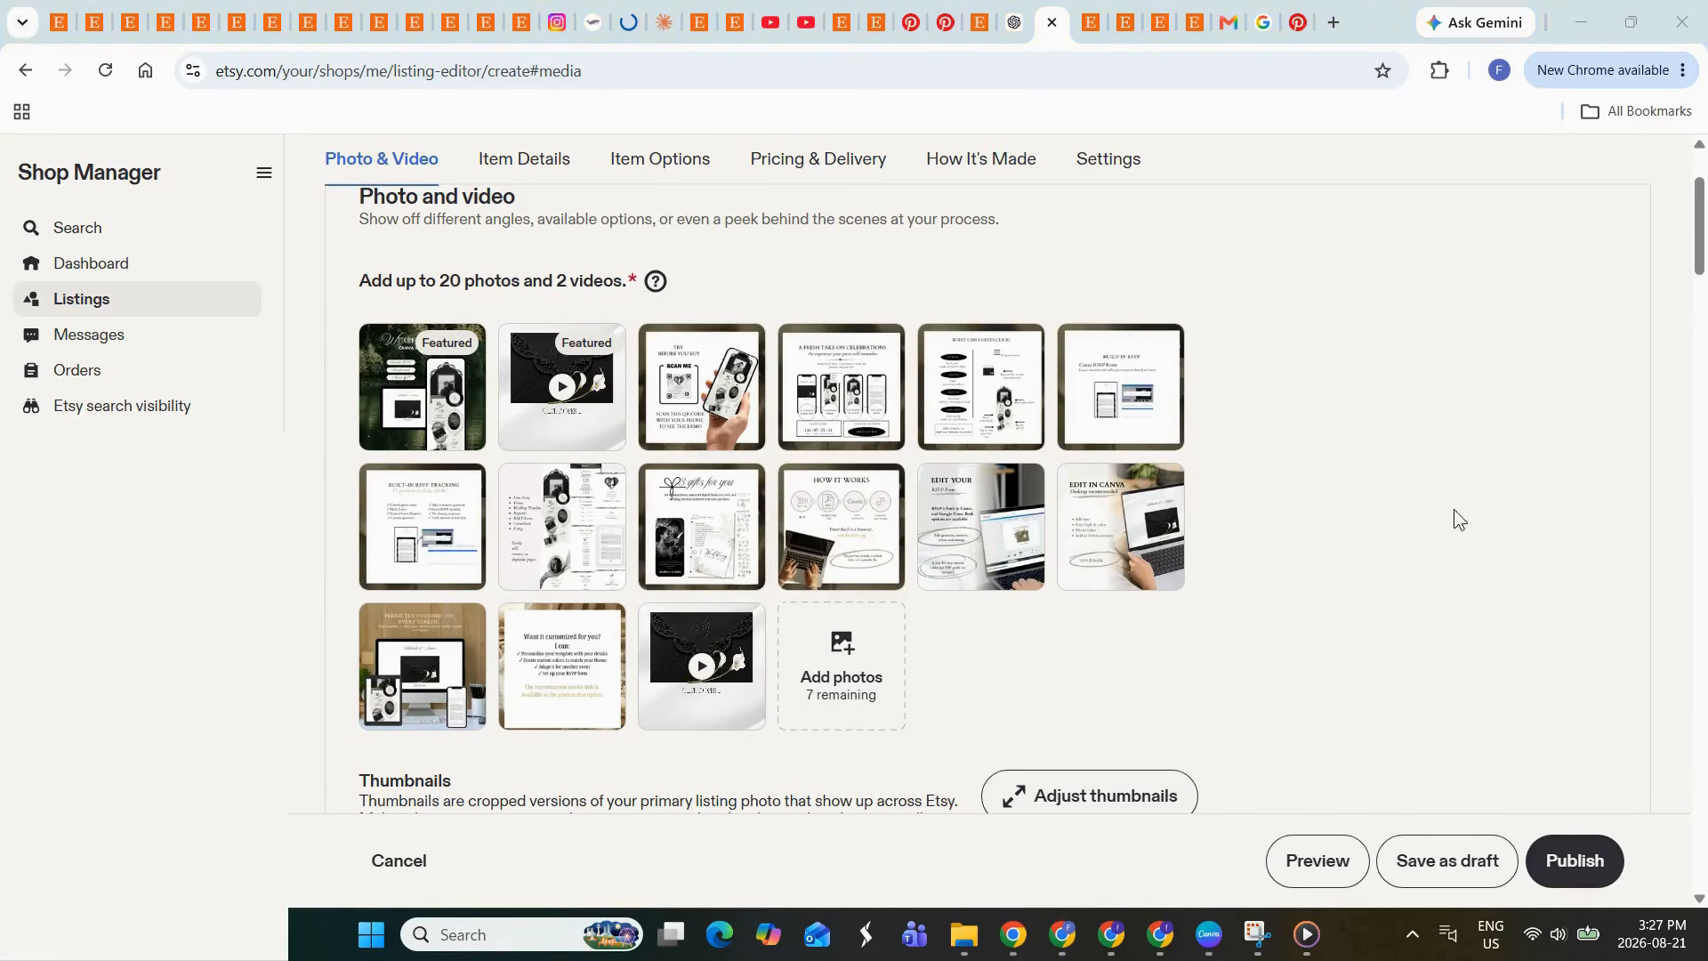
# - Set the listing category to Invitation Templates and add white.pdf from the Downloads folder as the digital file
pyautogui.moveTo(1699, 264); pyautogui.dragTo(1699, 389)
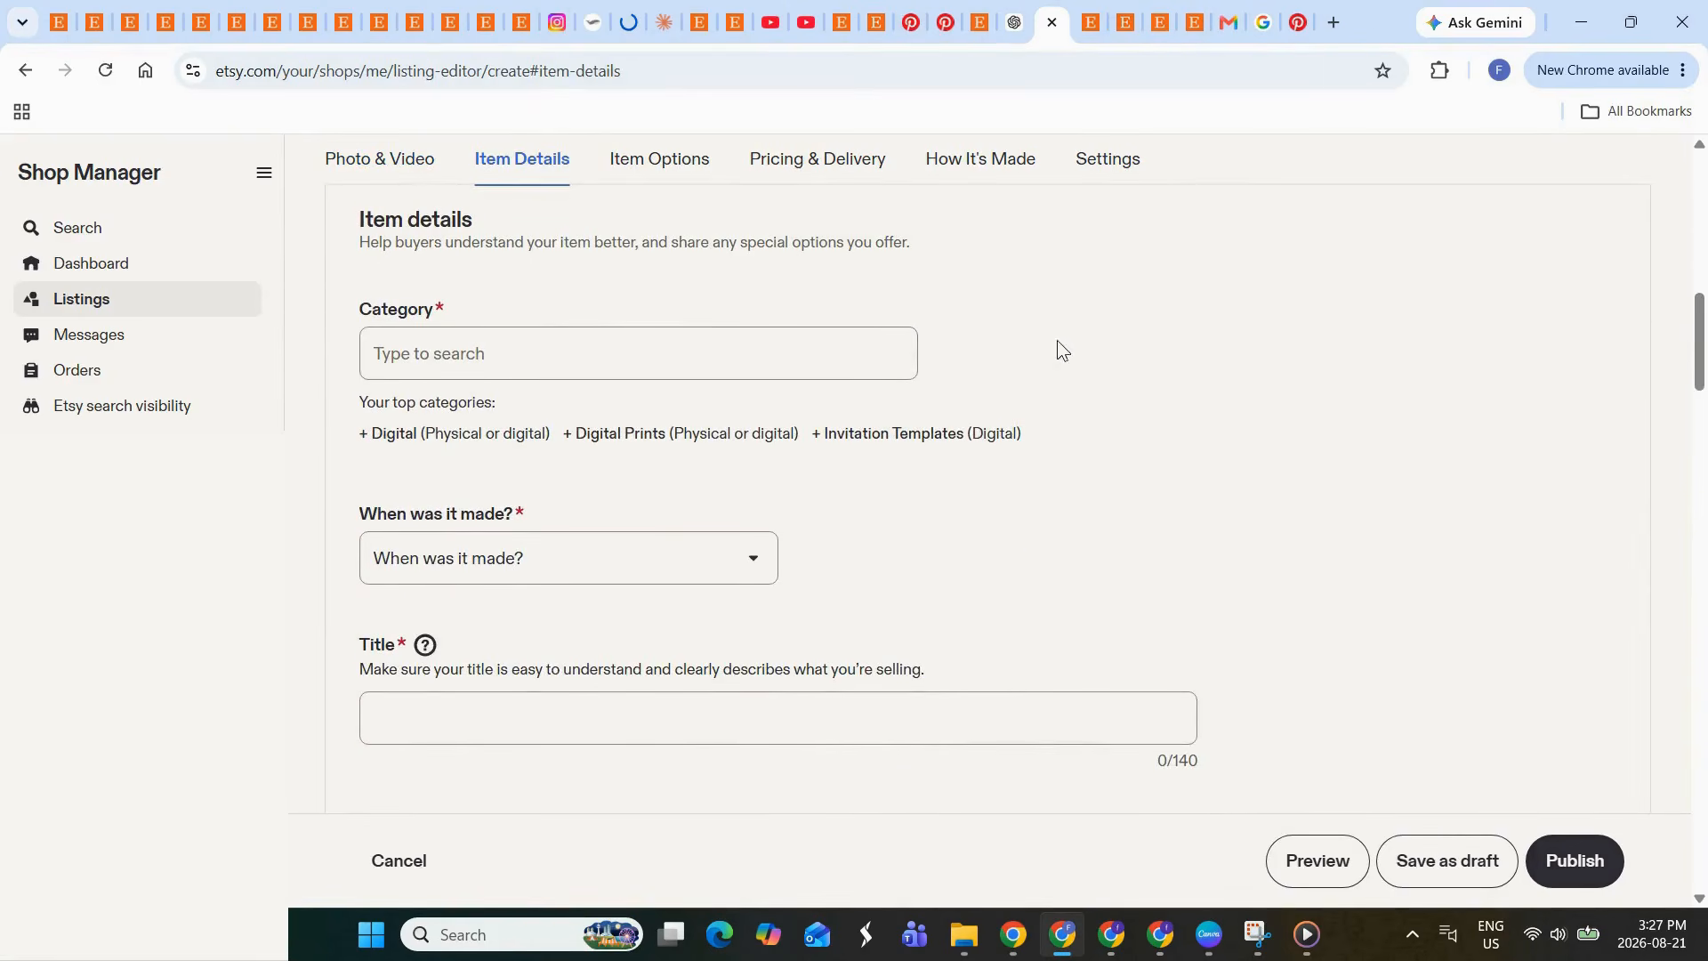
pyautogui.click(845, 434)
pyautogui.scroll(-5, 1701, 355)
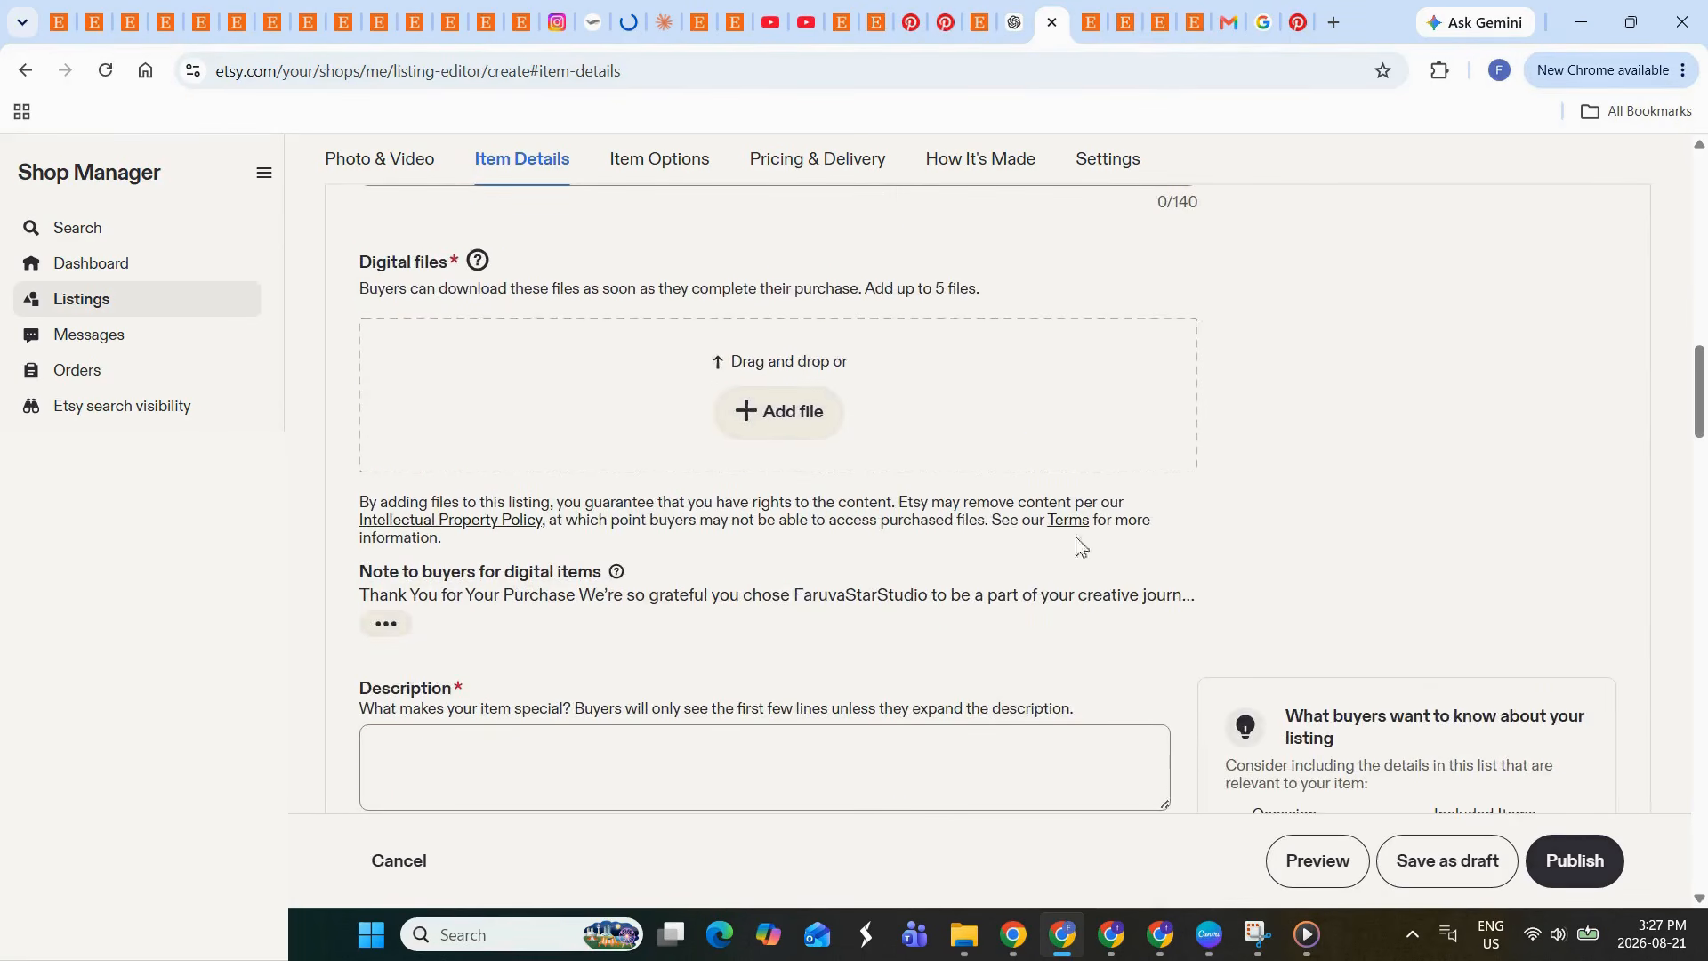
pyautogui.moveTo(963, 934)
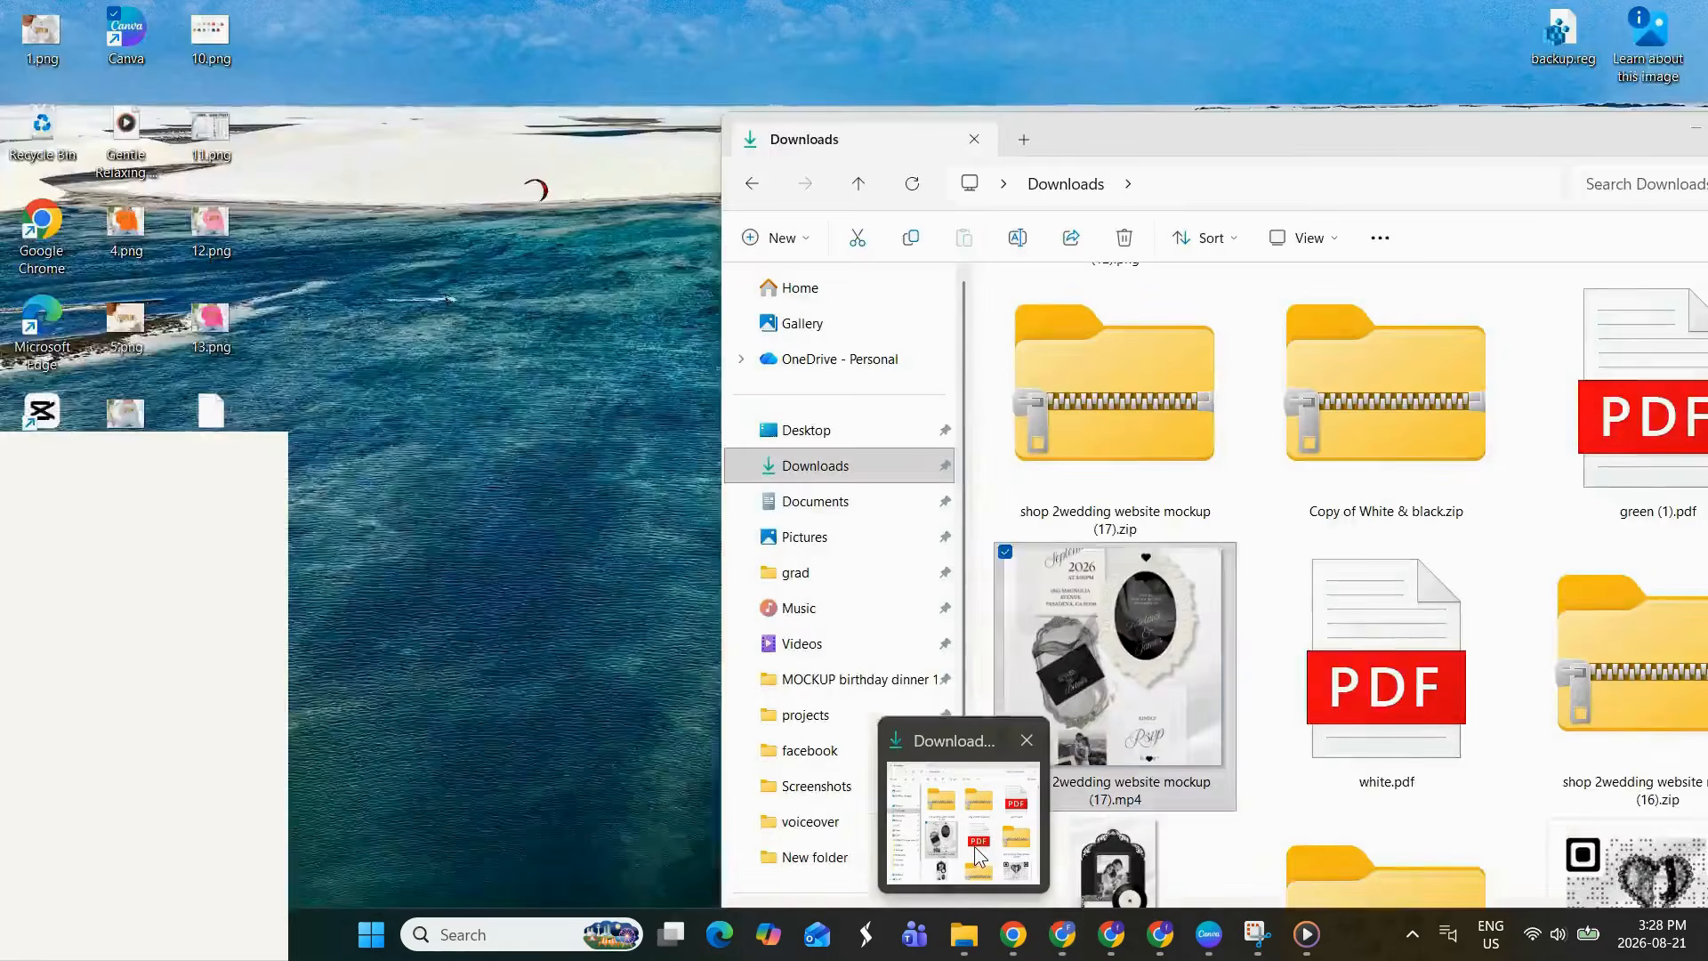
pyautogui.click(961, 809)
pyautogui.moveTo(1386, 676); pyautogui.dragTo(644, 447)
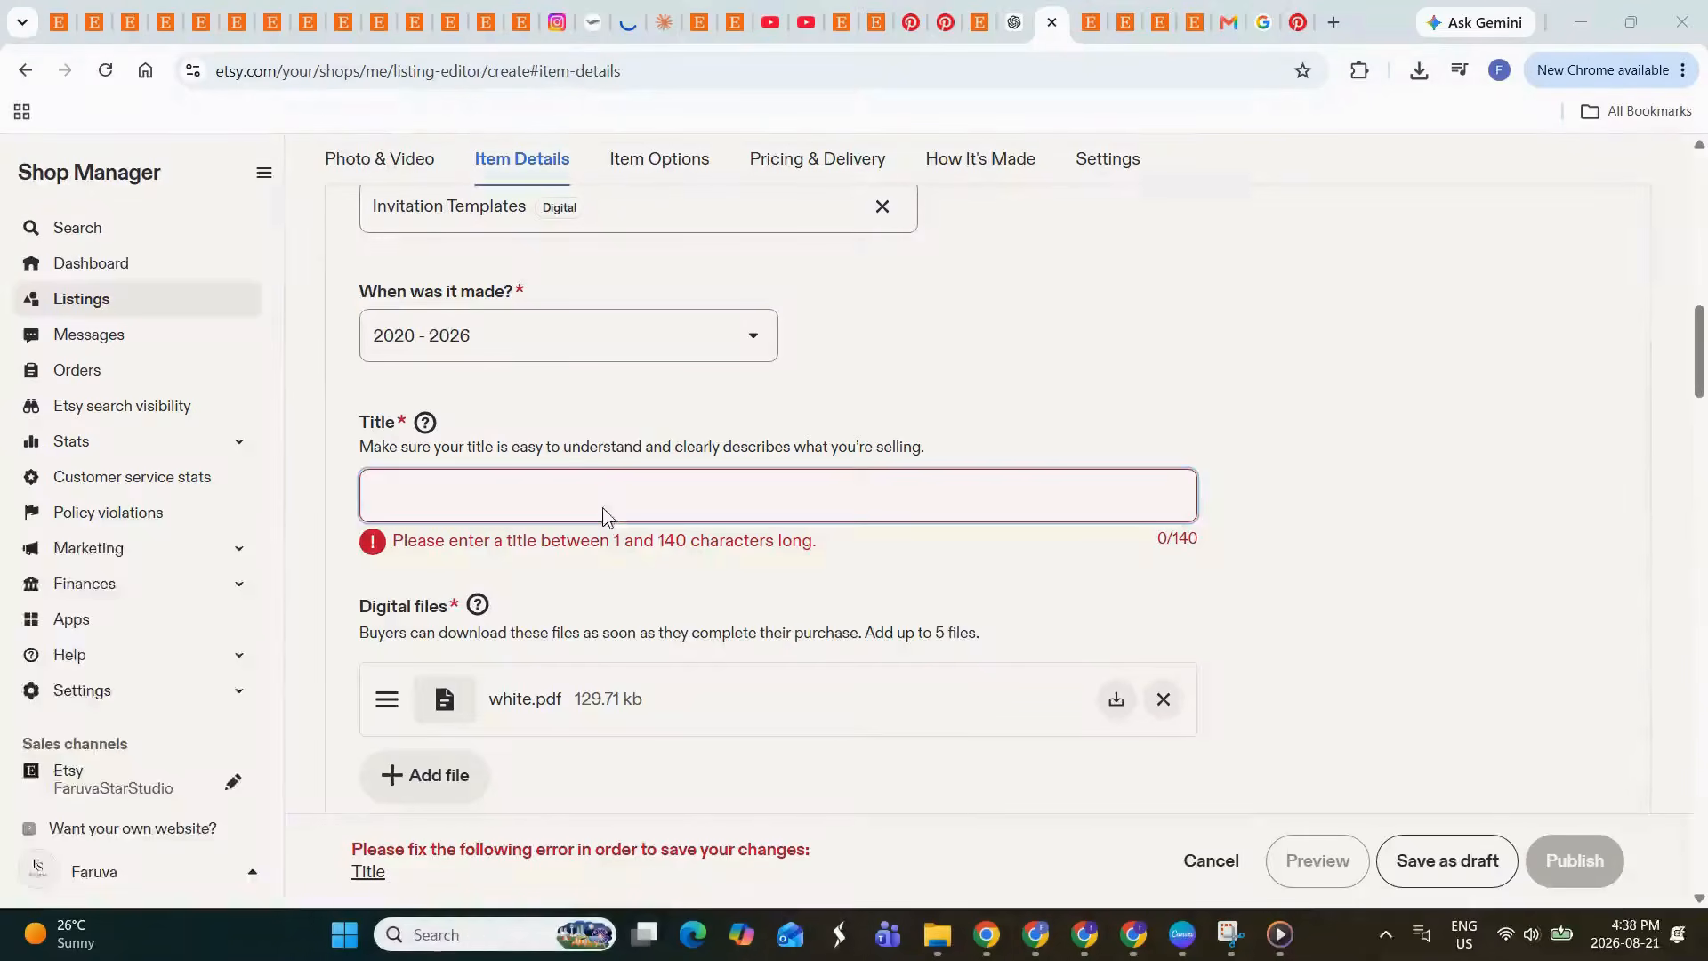
pyautogui.click(602, 509)
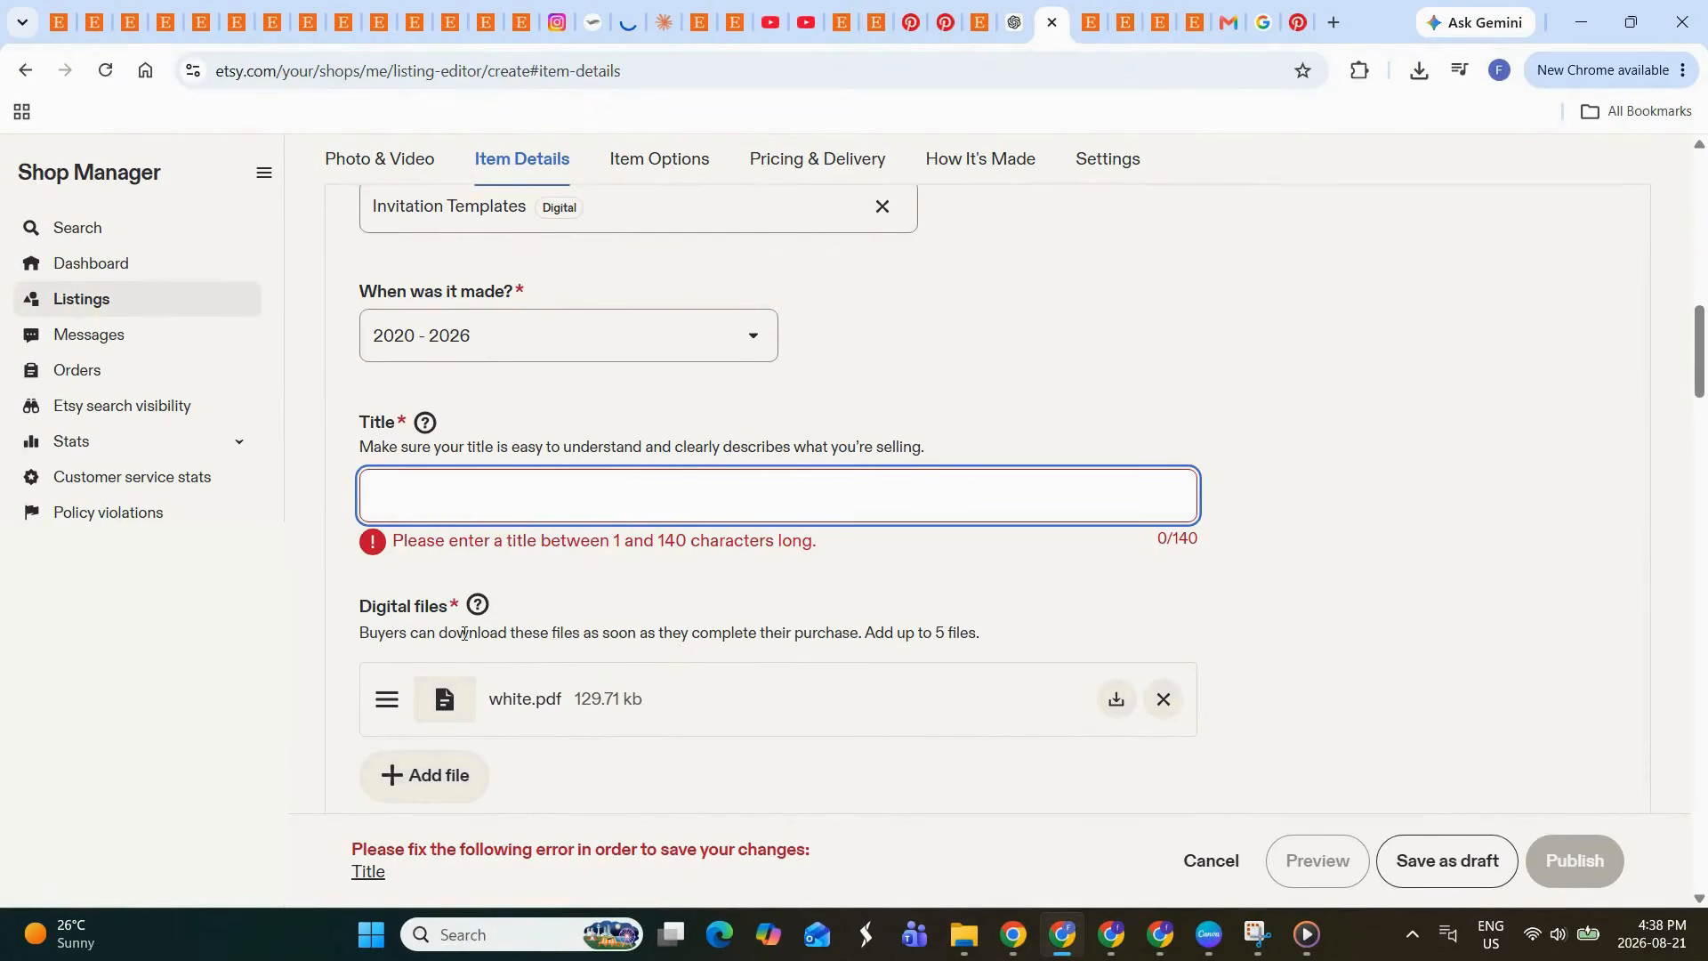
# - Examine the tags of the Ivory Monogram wedding website listing in the Etsy search results for black and white wedding websites
pyautogui.click(59, 34)
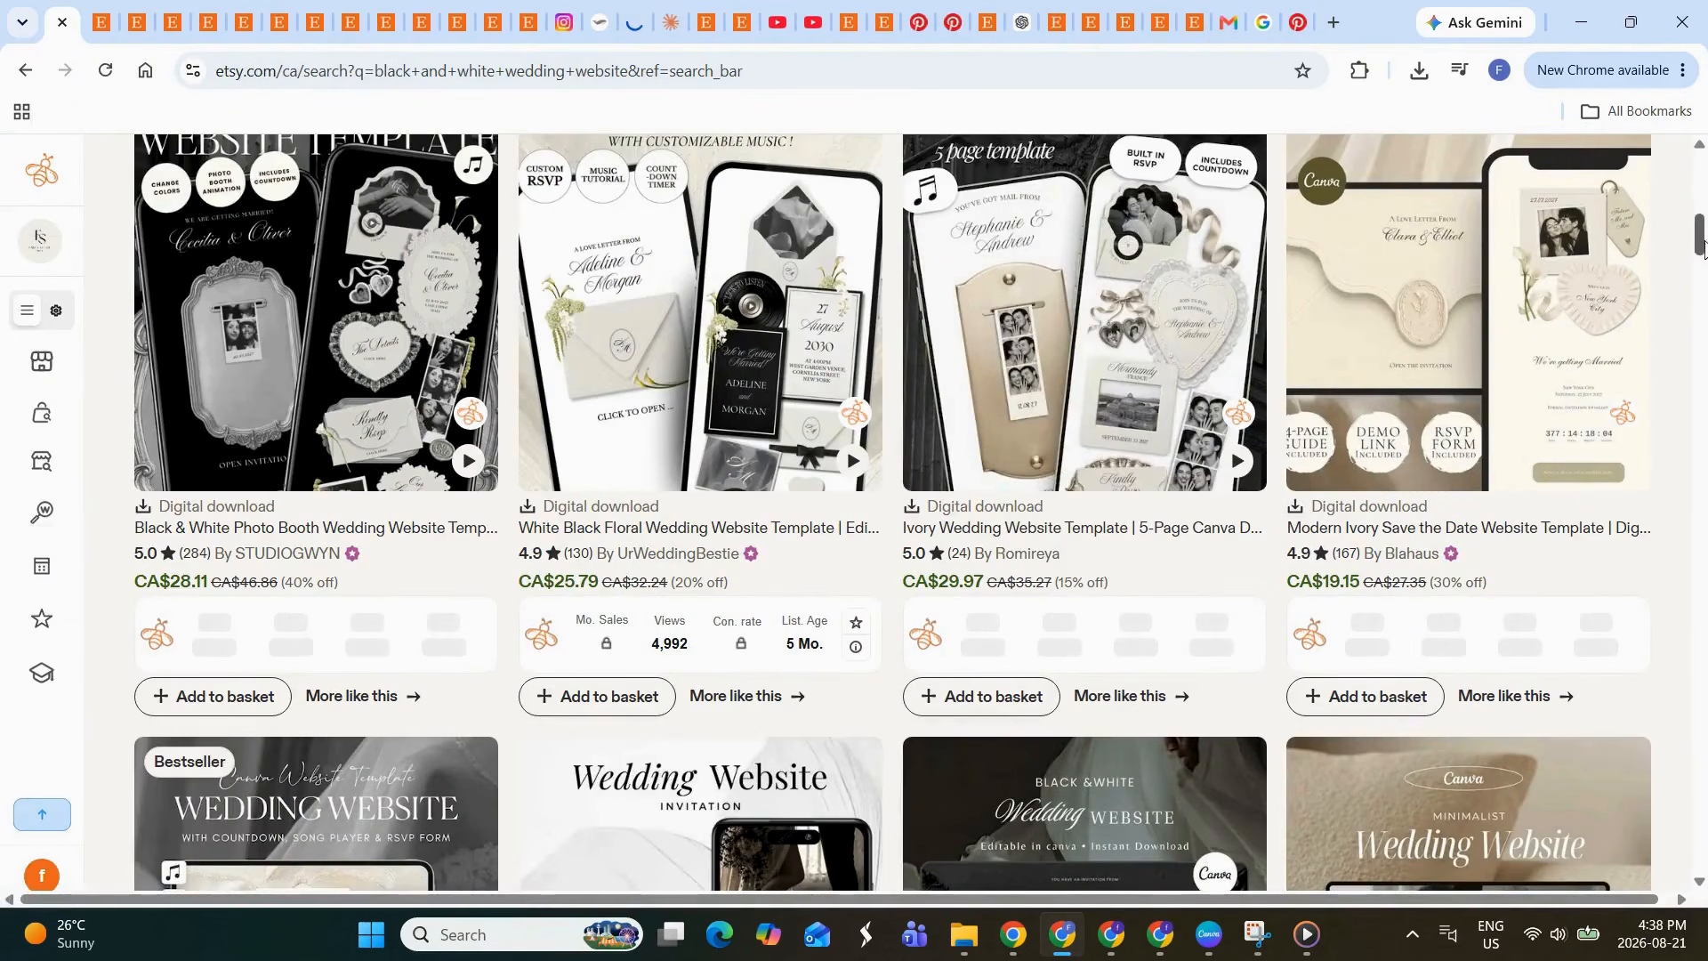
pyautogui.moveTo(1701, 240); pyautogui.dragTo(1700, 418)
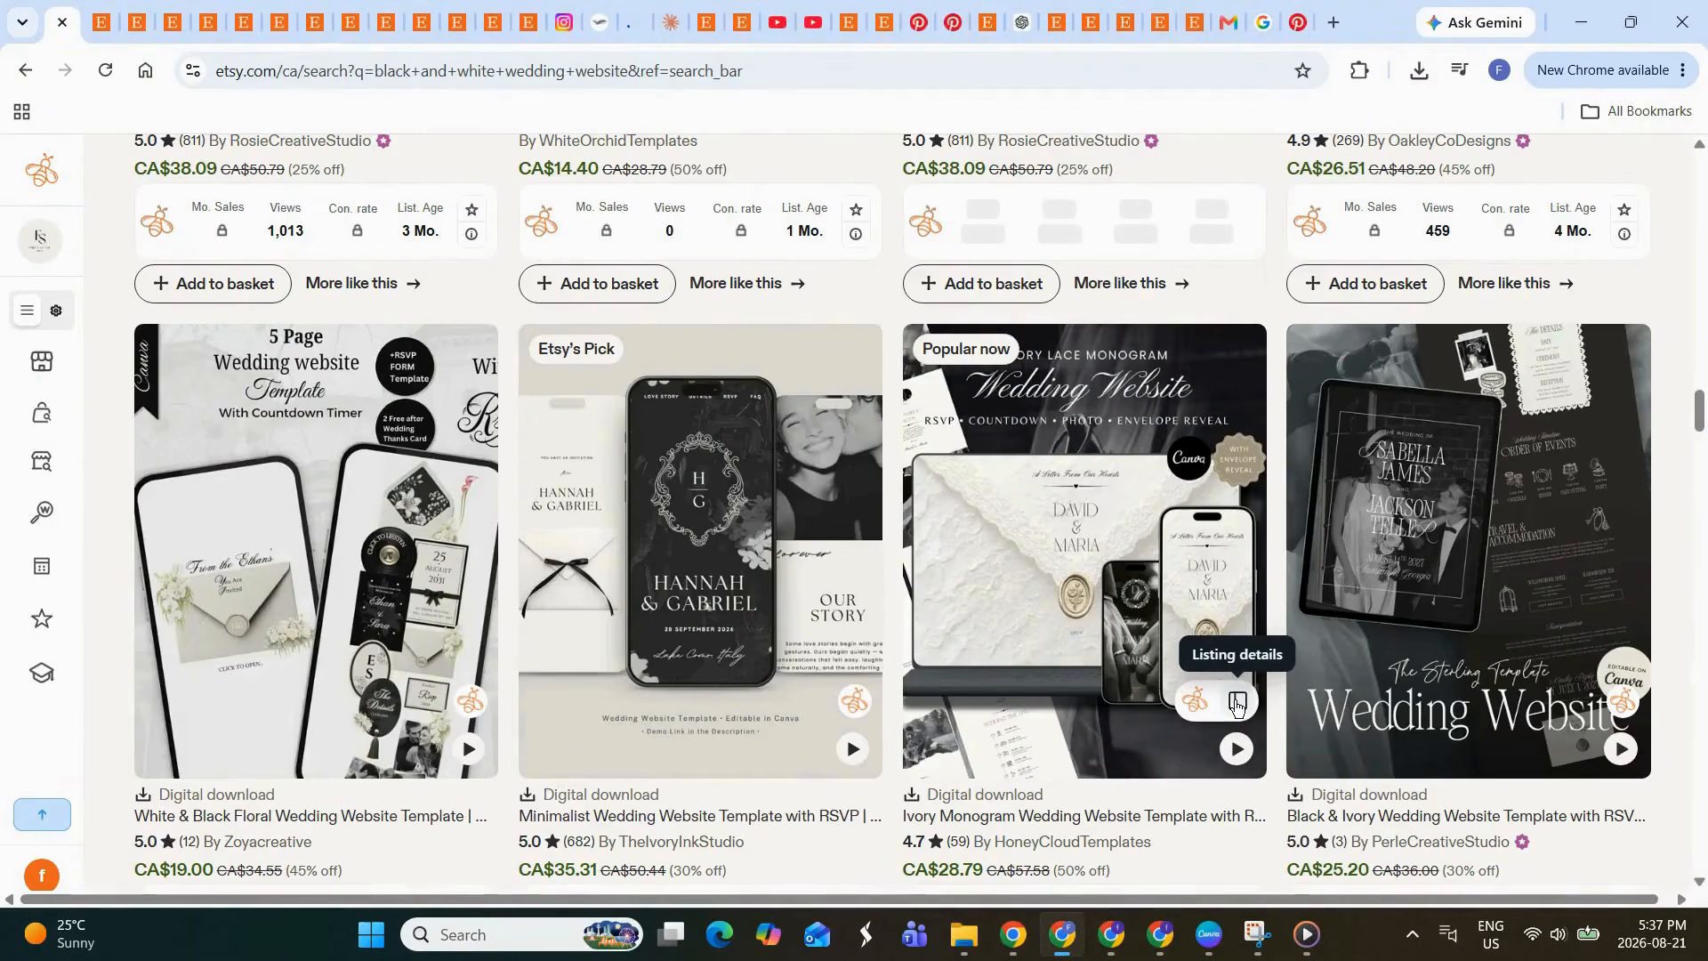
pyautogui.click(1236, 703)
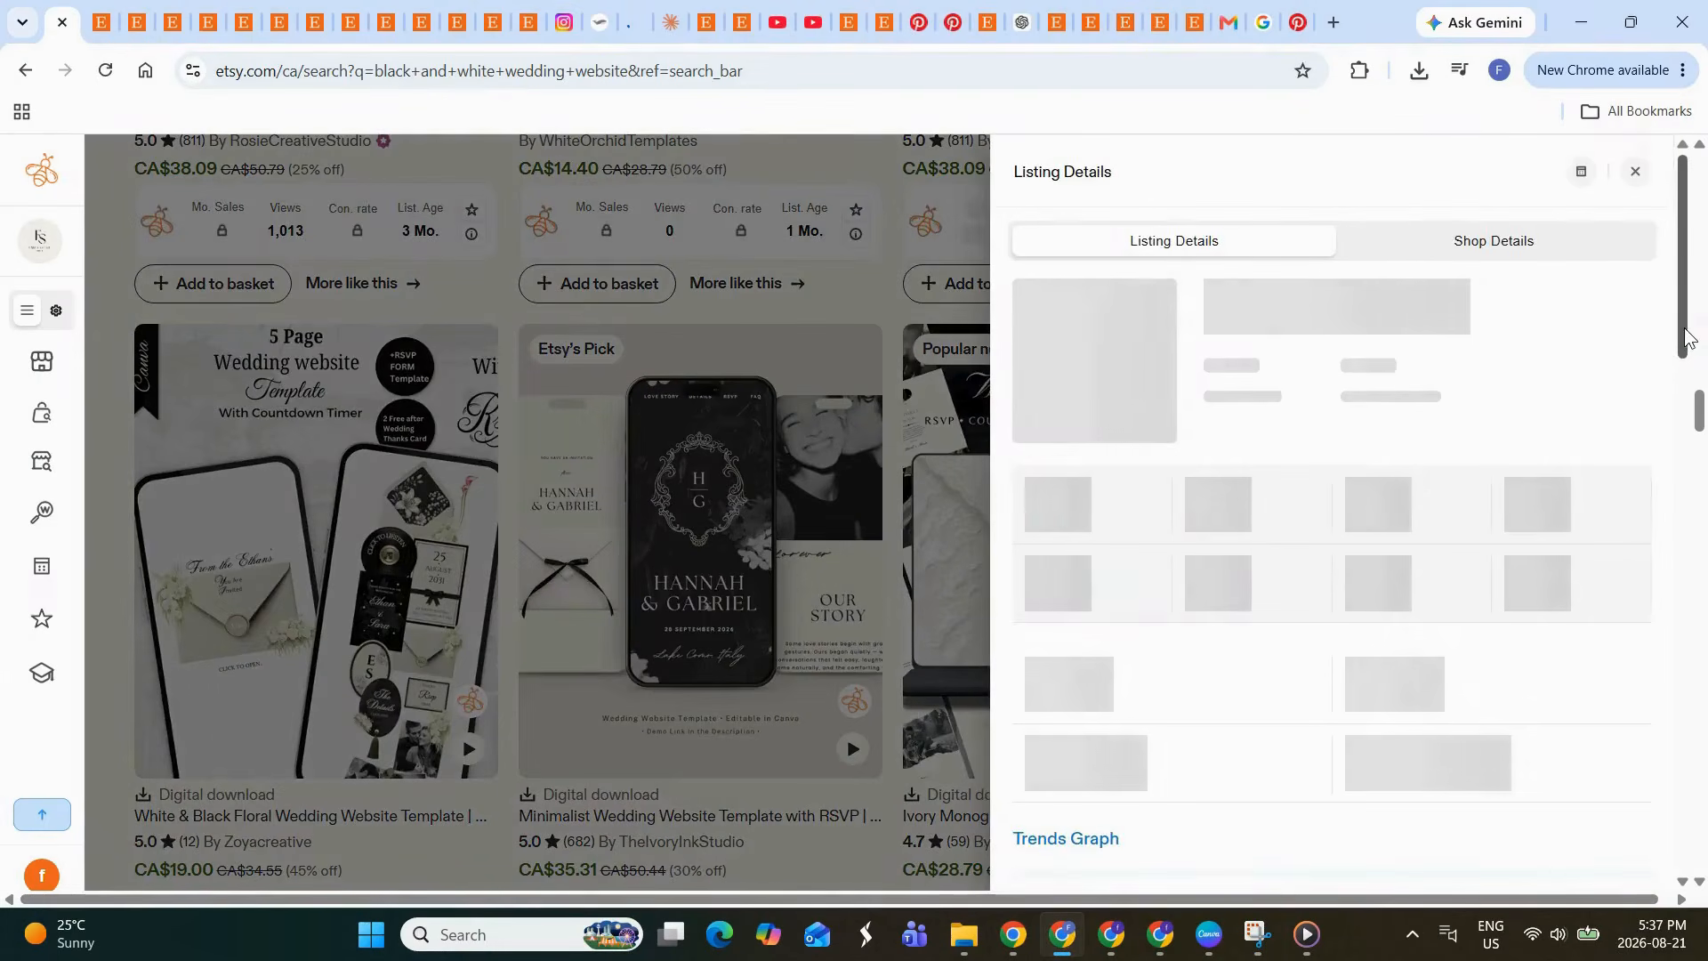
pyautogui.moveTo(1684, 347); pyautogui.dragTo(1672, 623)
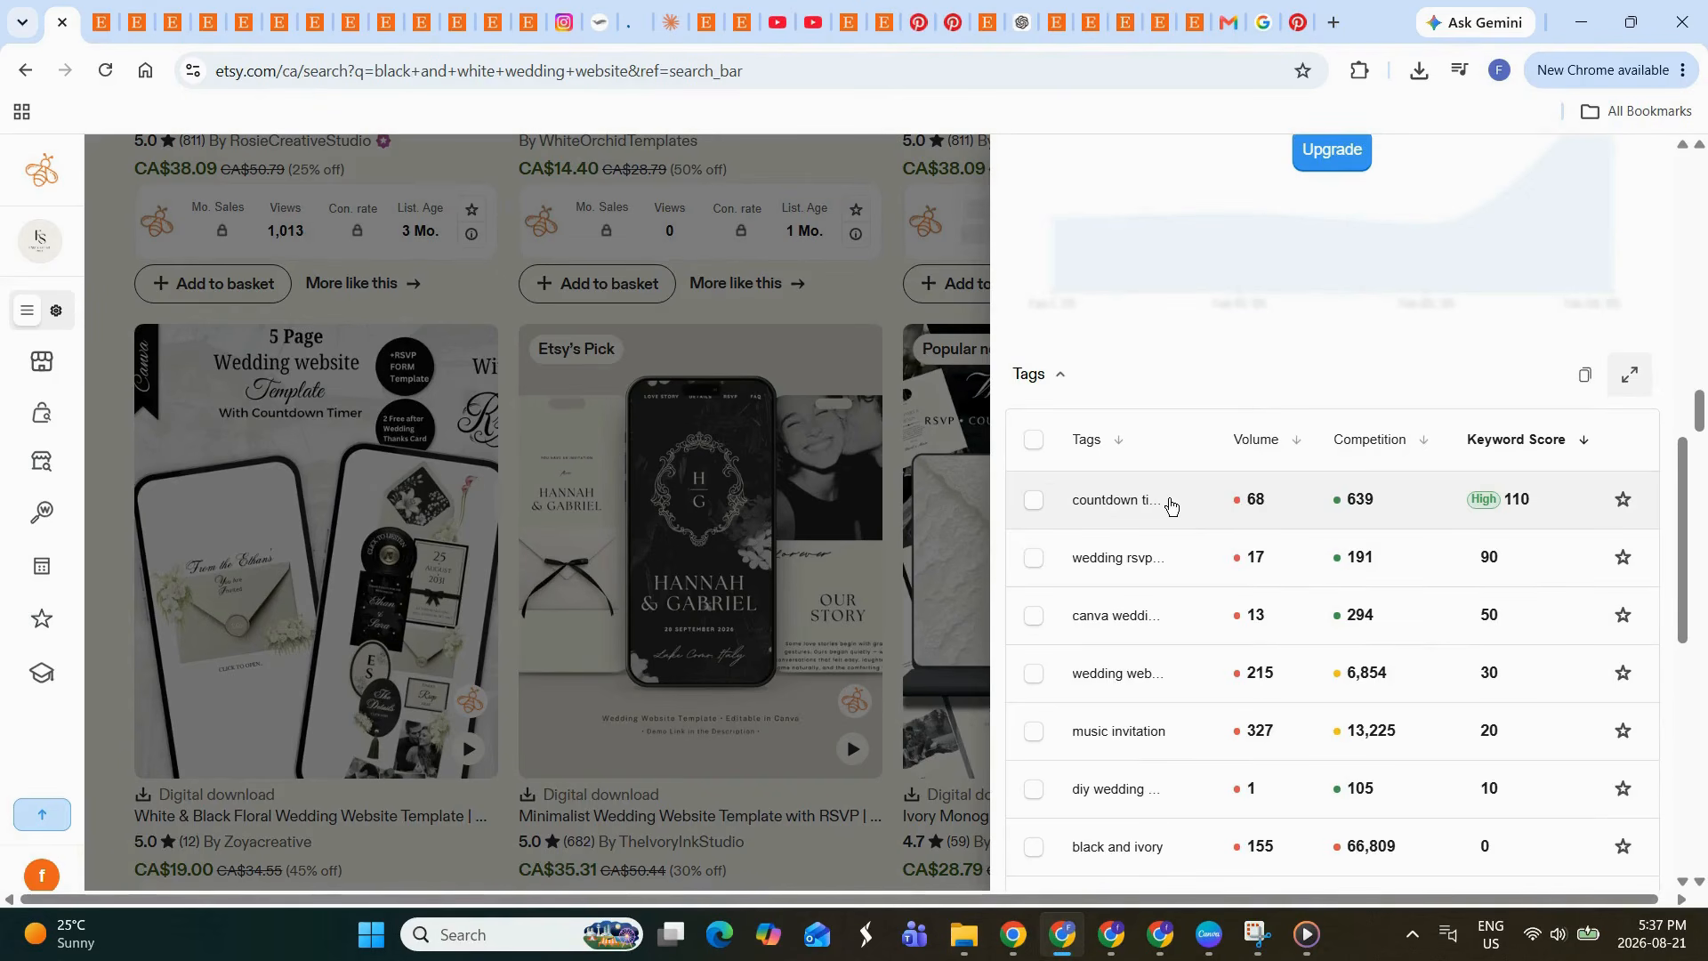
# - Copy the countdown tag from the competitor's tag list and paste it into the new listing's tags
pyautogui.click(1096, 504)
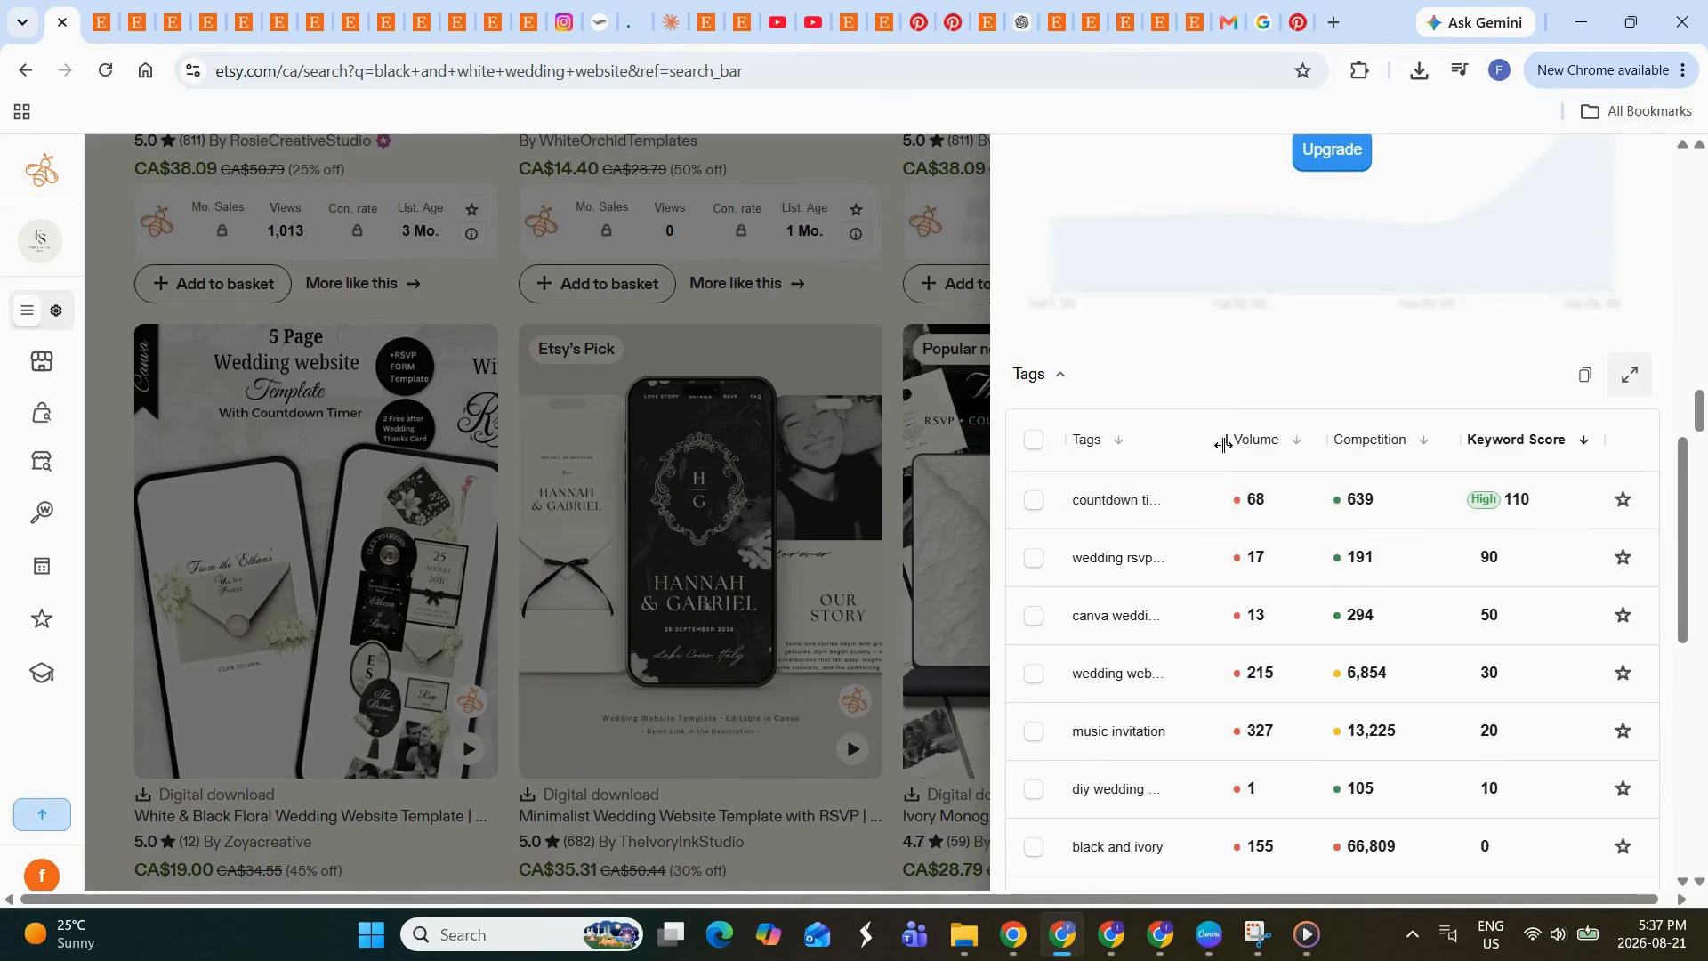
pyautogui.click(1066, 25)
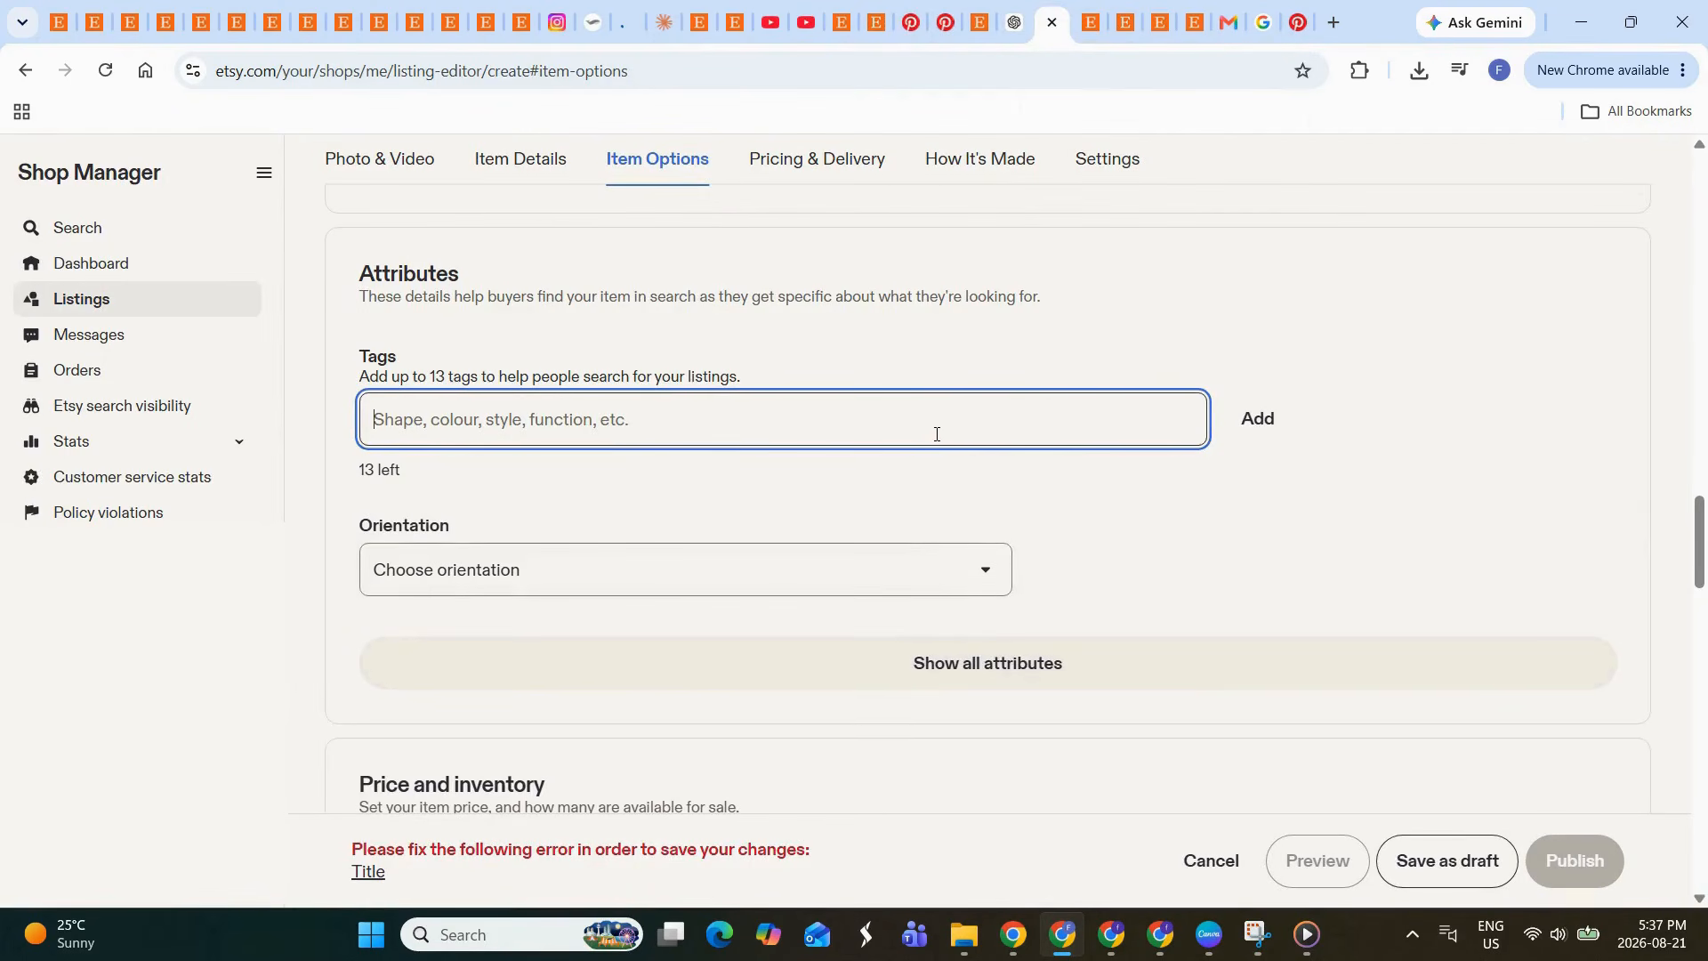
pyautogui.hotkey('ctrl', 'v')
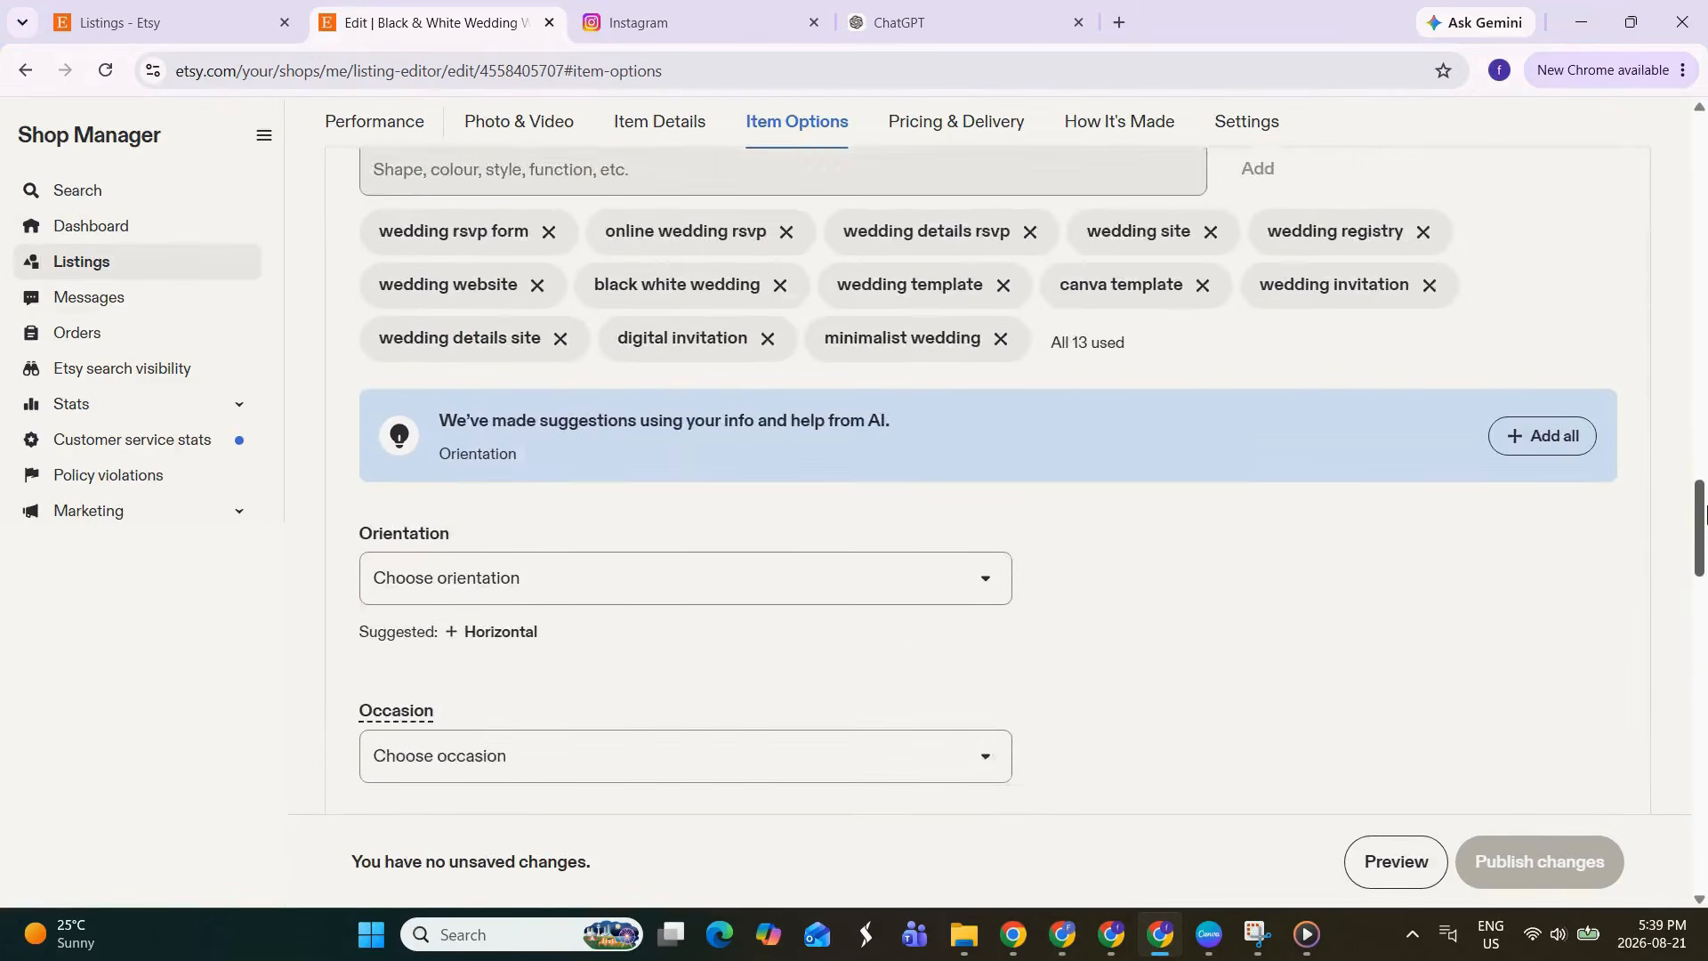
# - Publish the completed wedding website template listing from the end of the listing form
pyautogui.moveTo(1701, 498); pyautogui.dragTo(1701, 827)
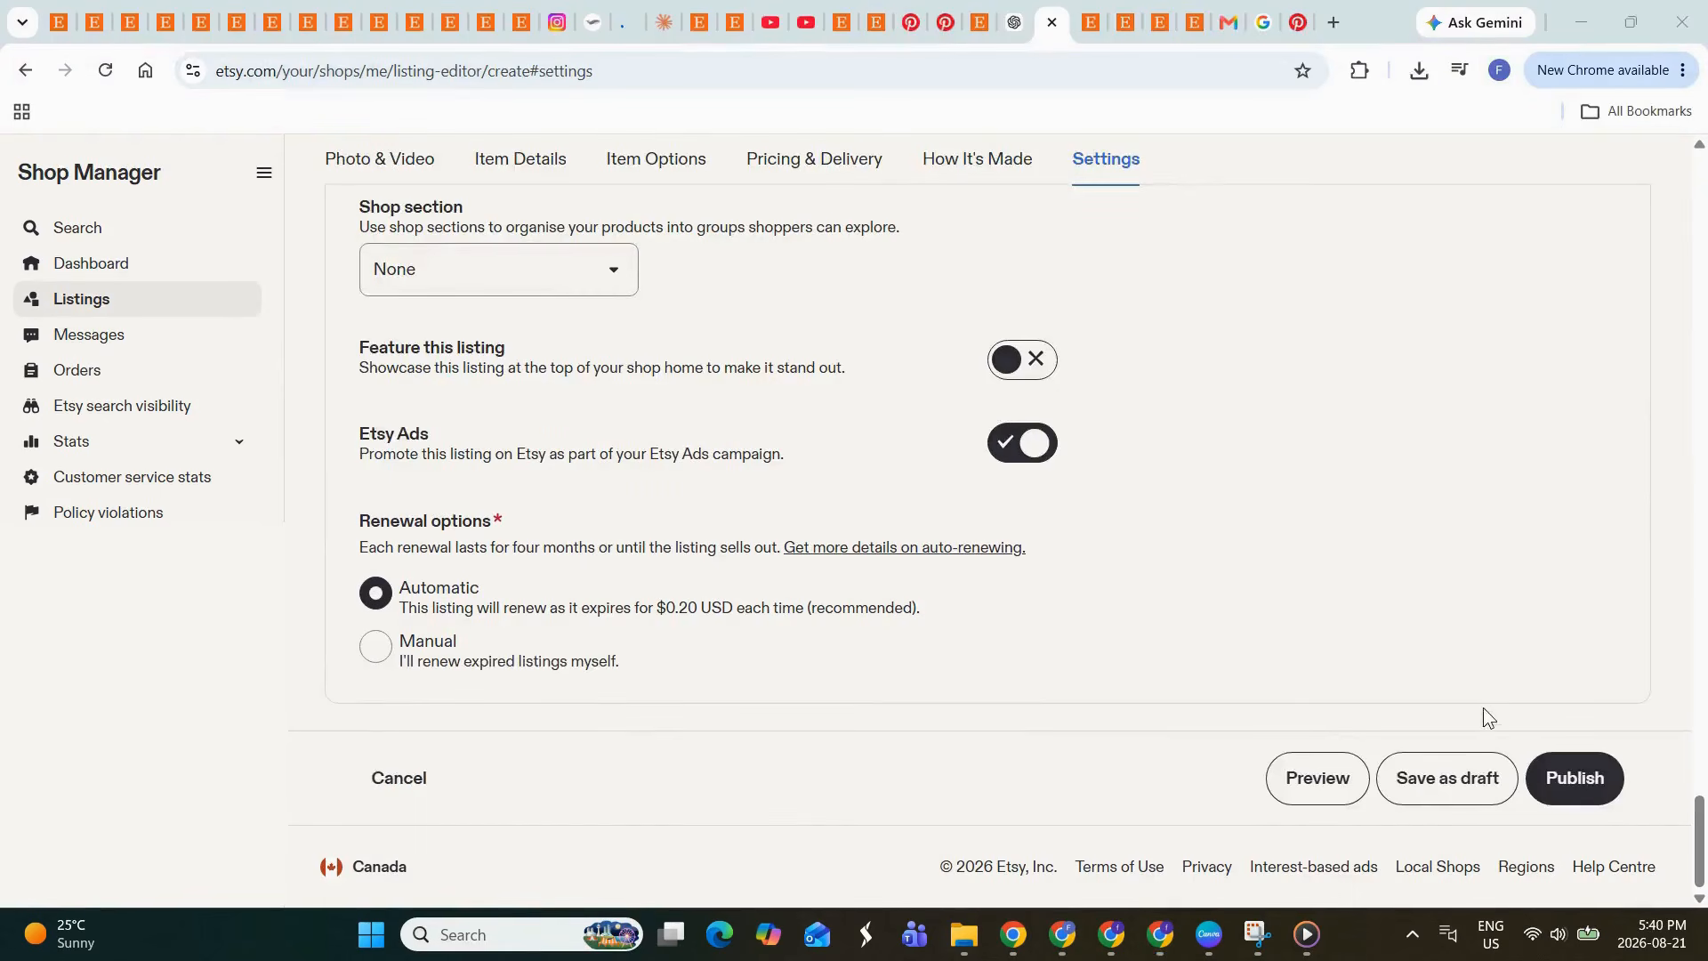
pyautogui.click(1590, 779)
pyautogui.click(1594, 781)
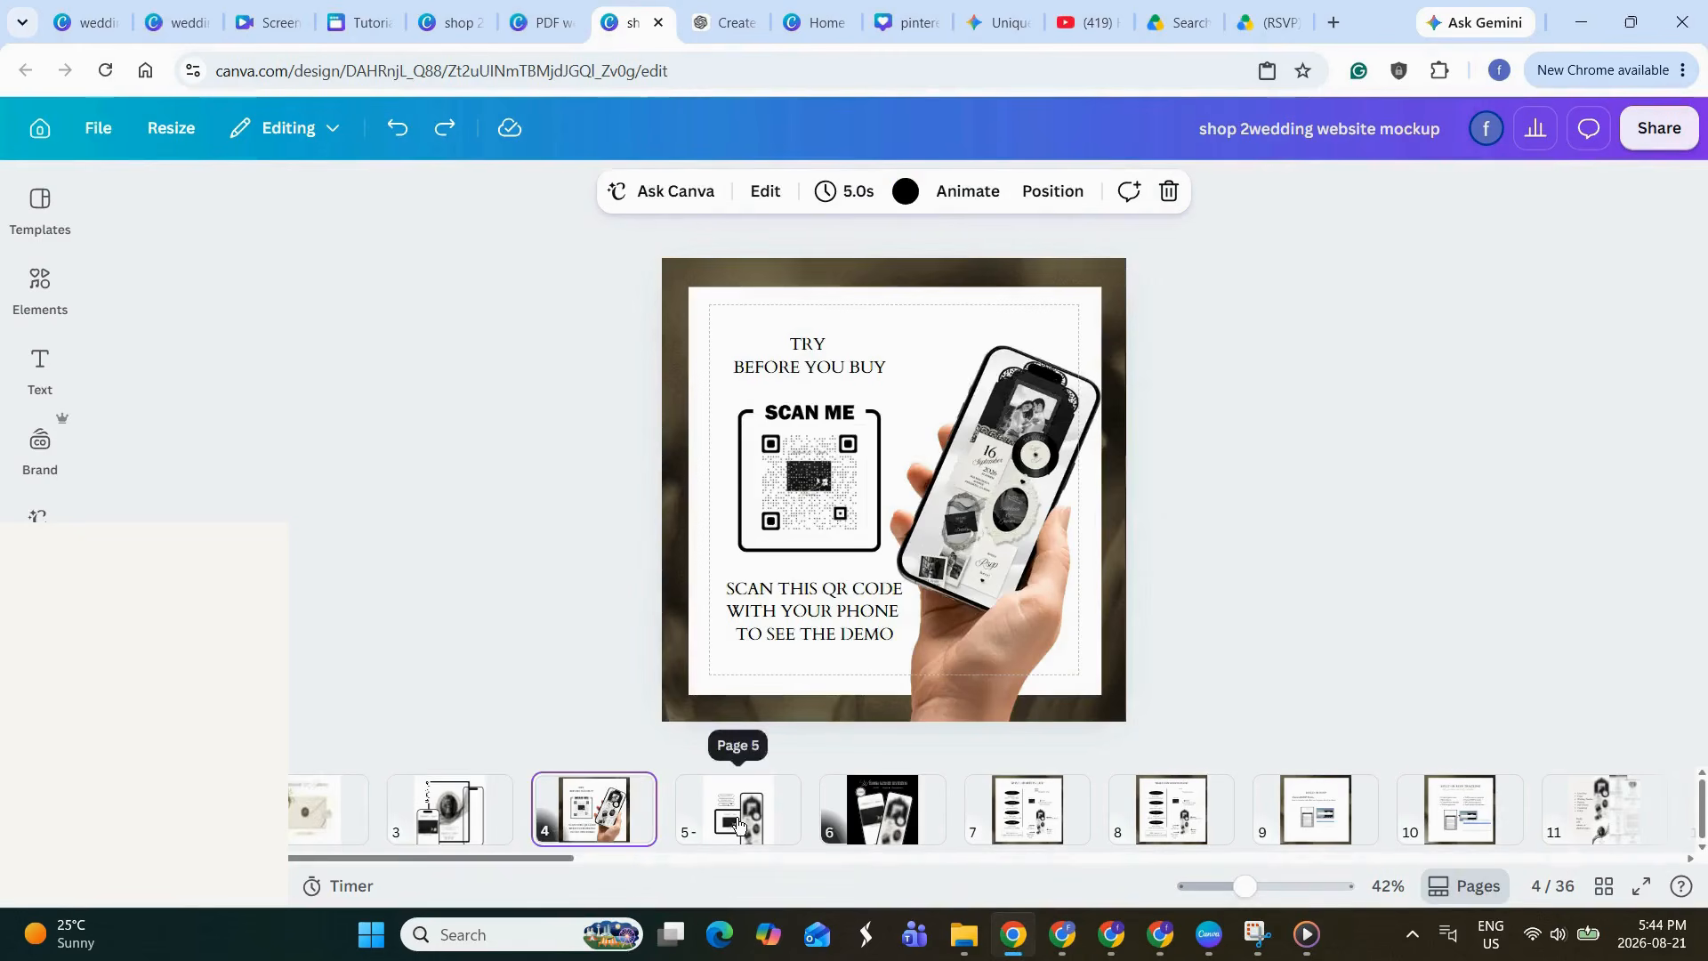
# - Look through pages 5 to 7 of the Canva mockup design and page through its shared view to examine the product slides
pyautogui.click(742, 820)
pyautogui.click(885, 820)
pyautogui.click(1041, 830)
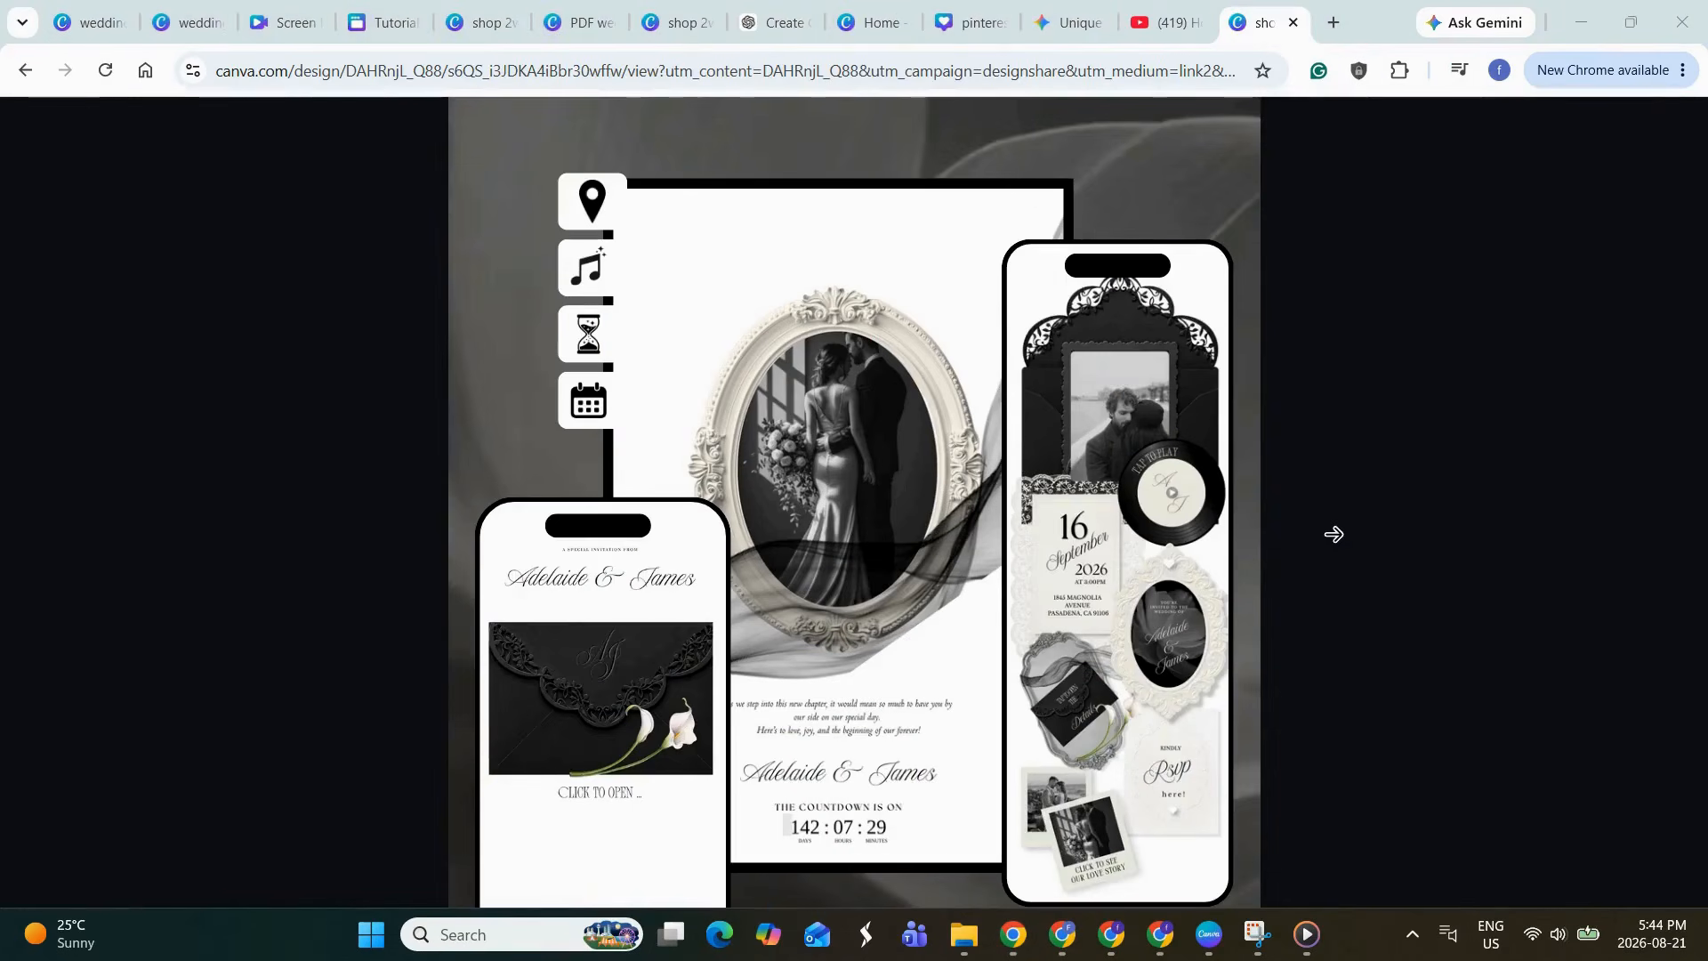
pyautogui.click(1333, 533)
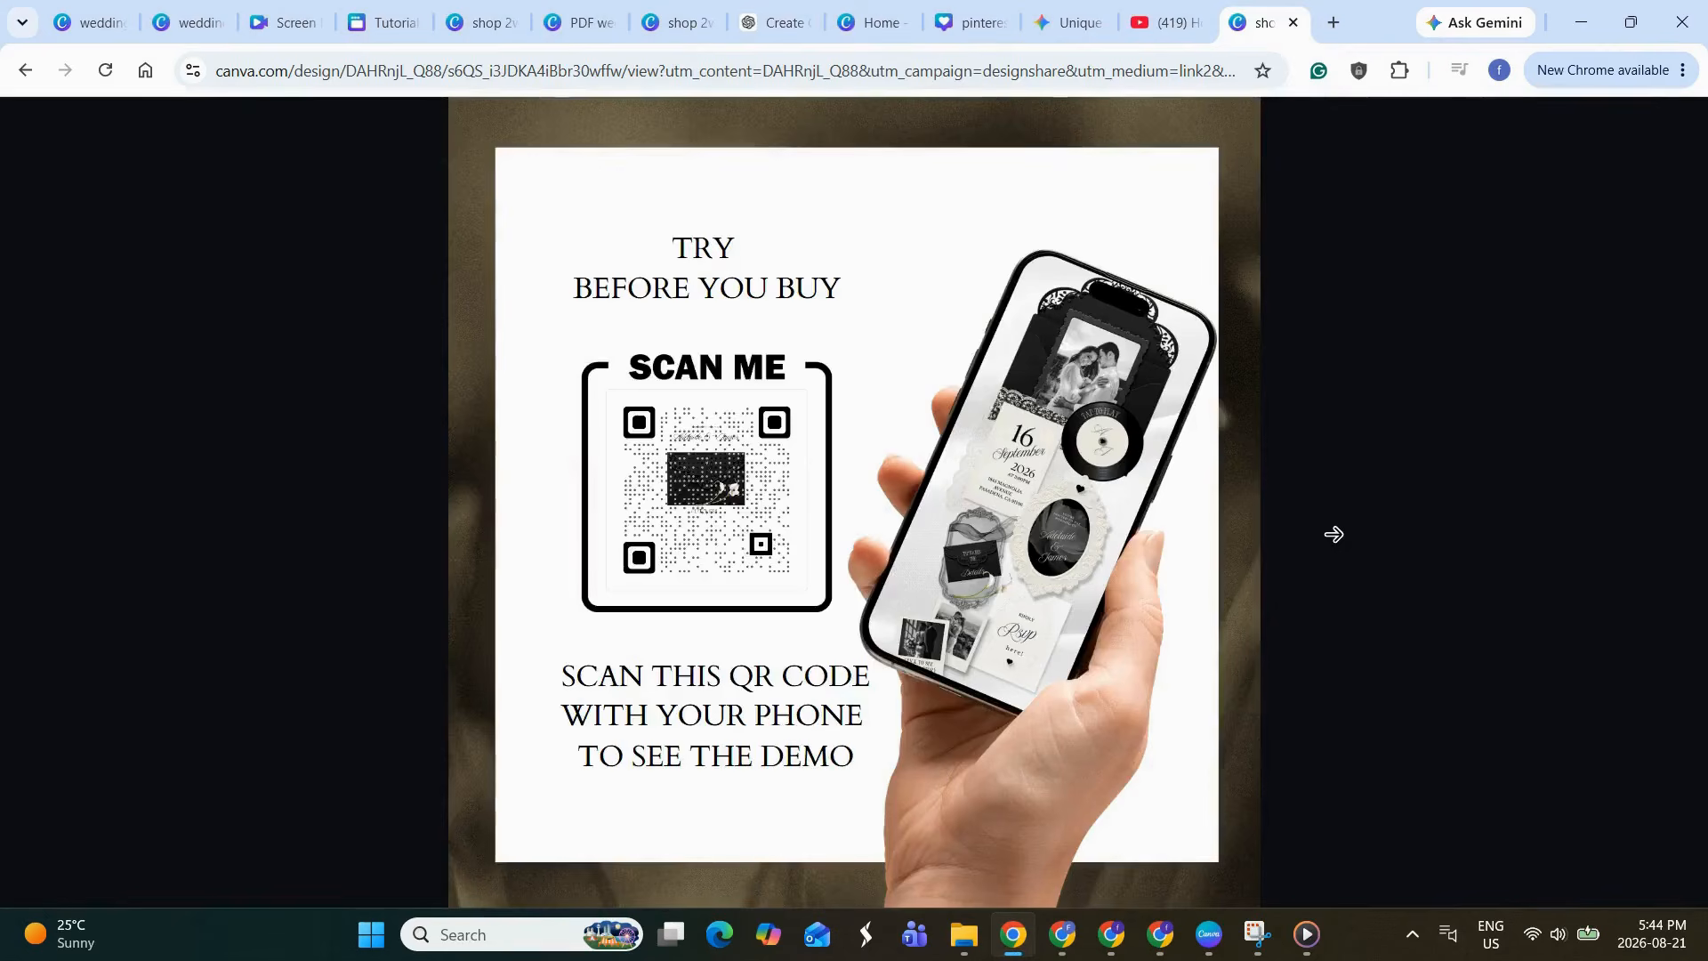
pyautogui.click(1334, 534)
pyautogui.click(1333, 534)
pyautogui.click(1333, 534)
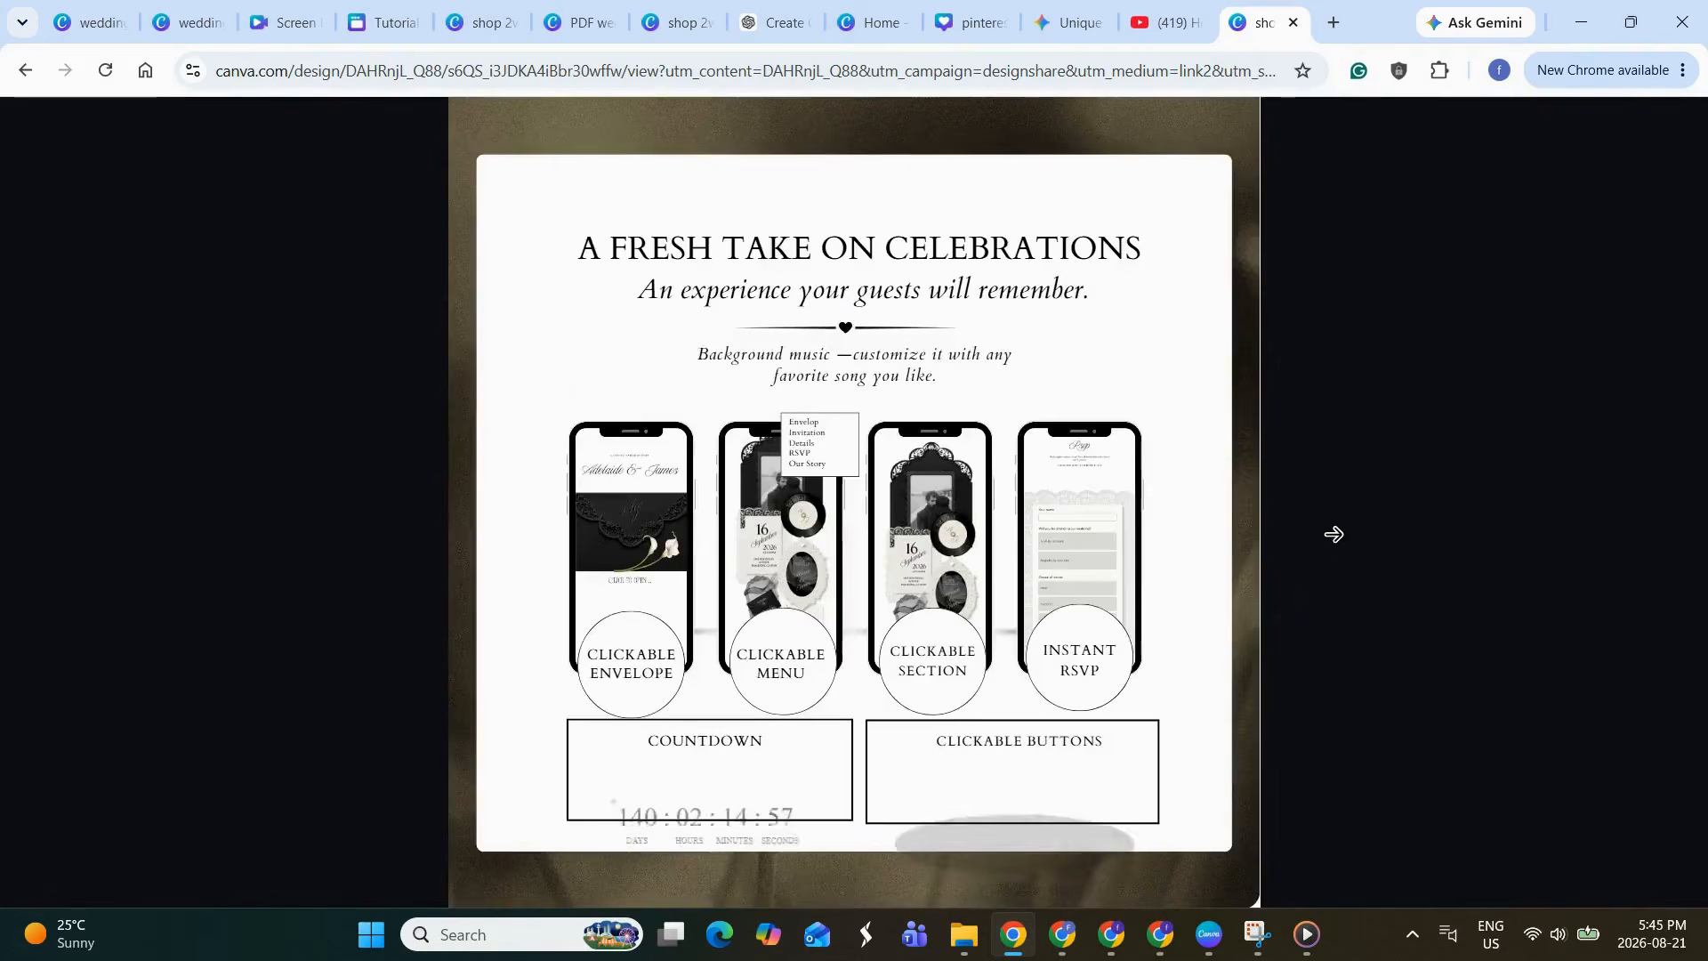
pyautogui.click(1333, 534)
pyautogui.click(1333, 534)
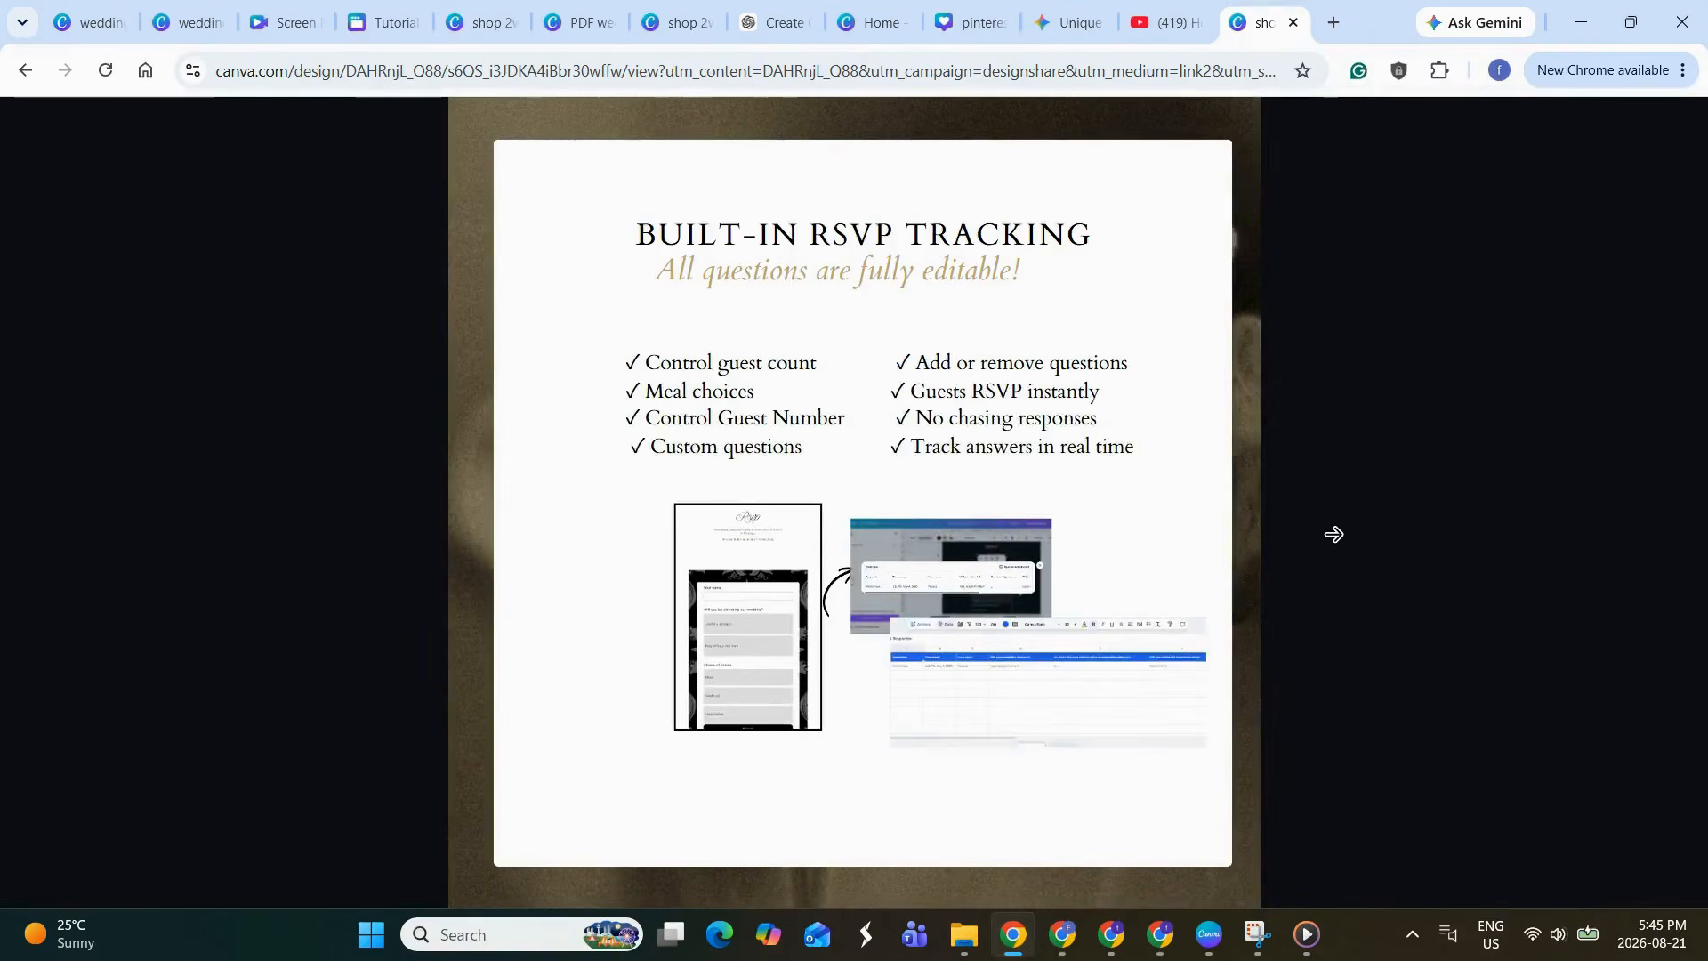